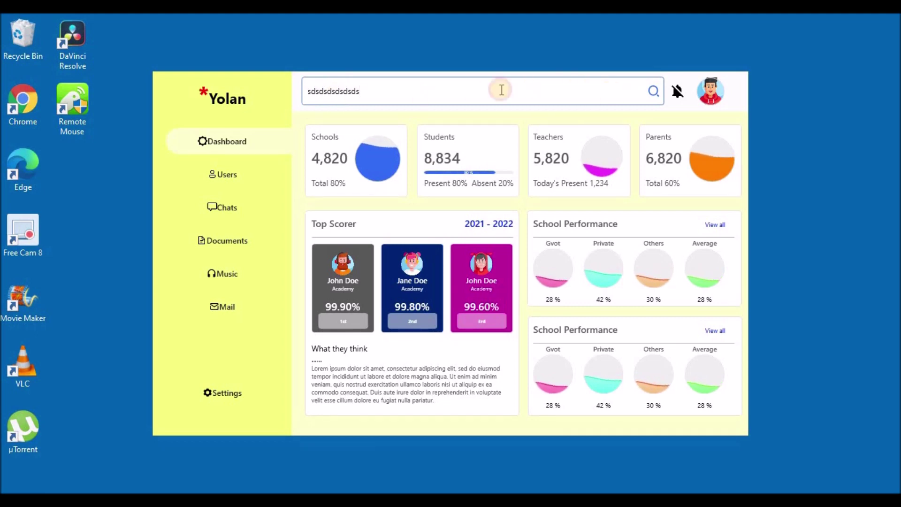
# - Clear the sample text from the search box of the running dashboard
pyautogui.doubleClick(306, 91)
pyautogui.press('BackSpace')
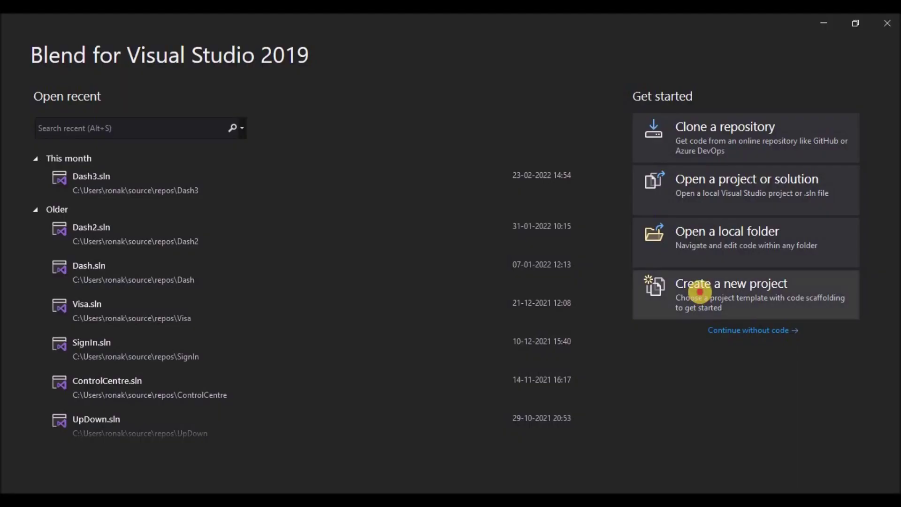
# - Create a new C# WPF App (.NET Framework) project named Dash4 in Blend for Visual Studio 2019
pyautogui.click(700, 292)
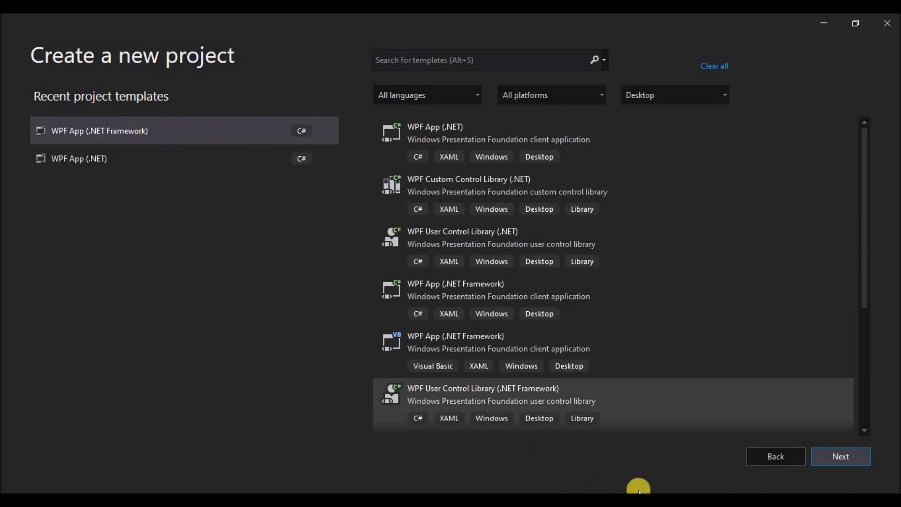
pyautogui.click(830, 457)
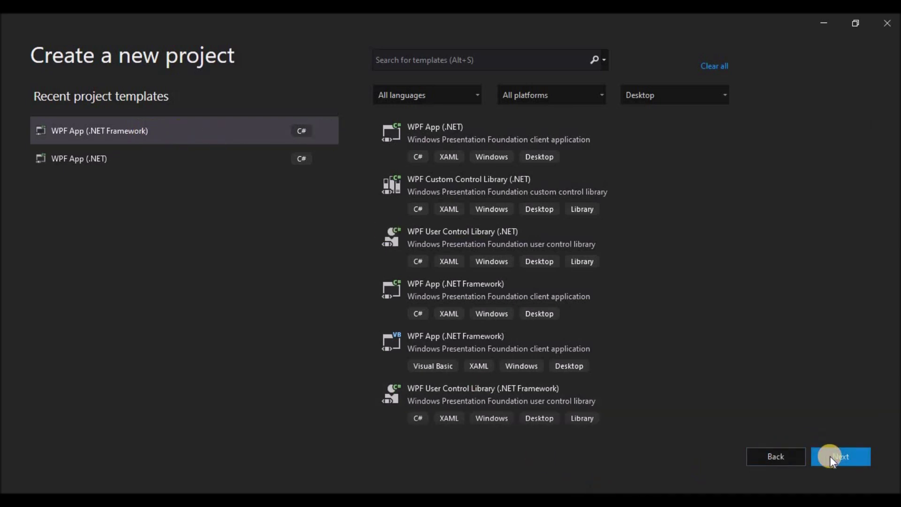
pyautogui.click(830, 456)
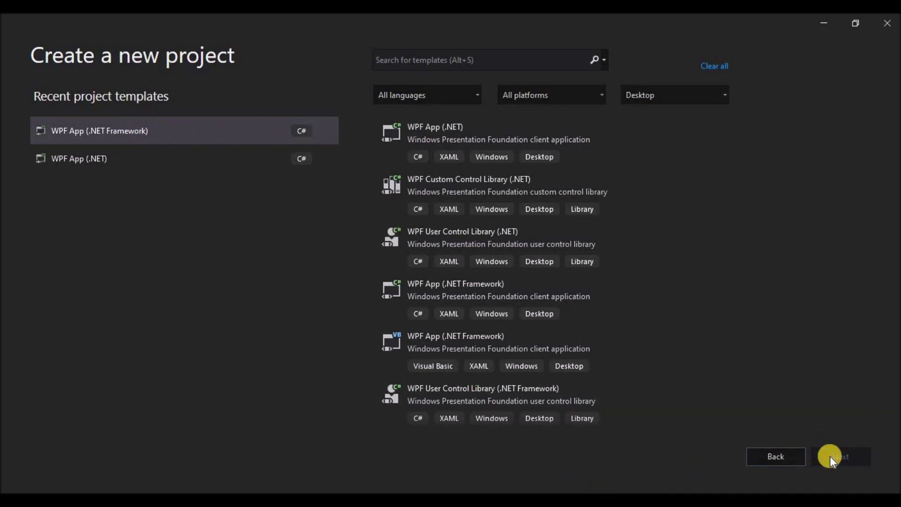
pyautogui.write('Dash4')
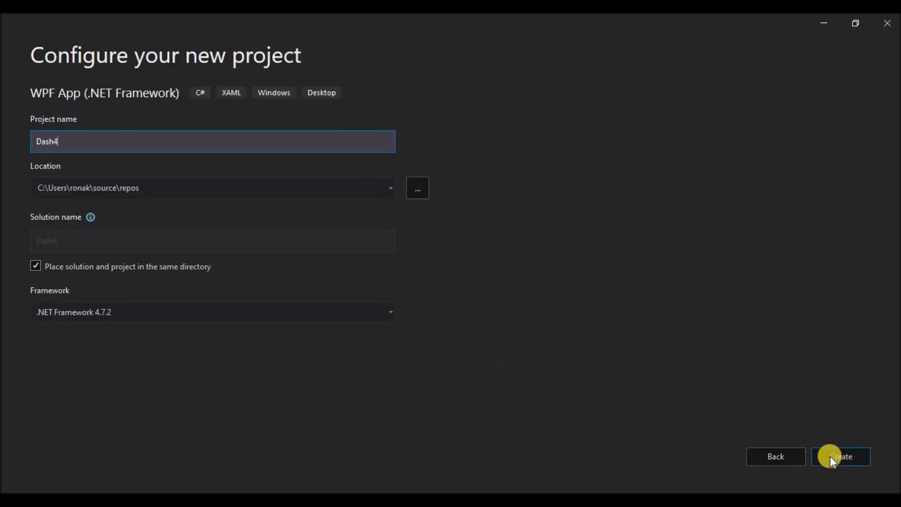
pyautogui.click(835, 459)
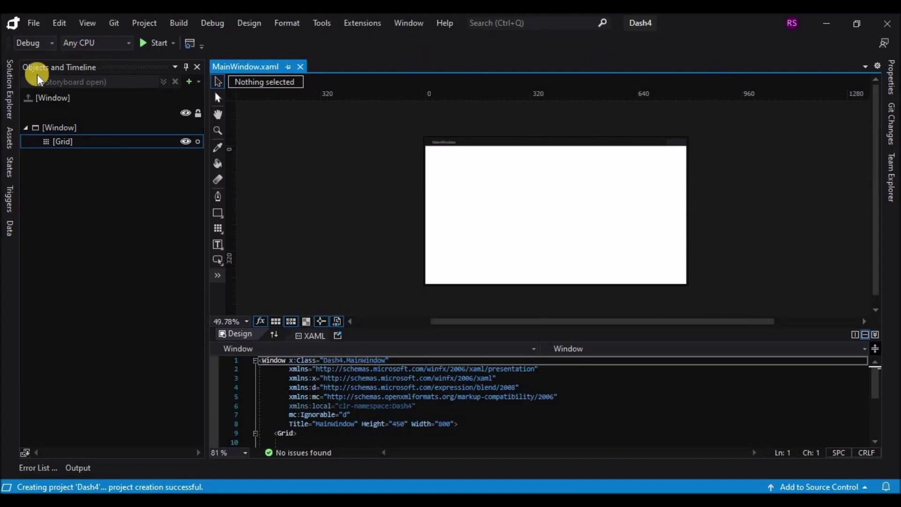
pyautogui.click(11, 197)
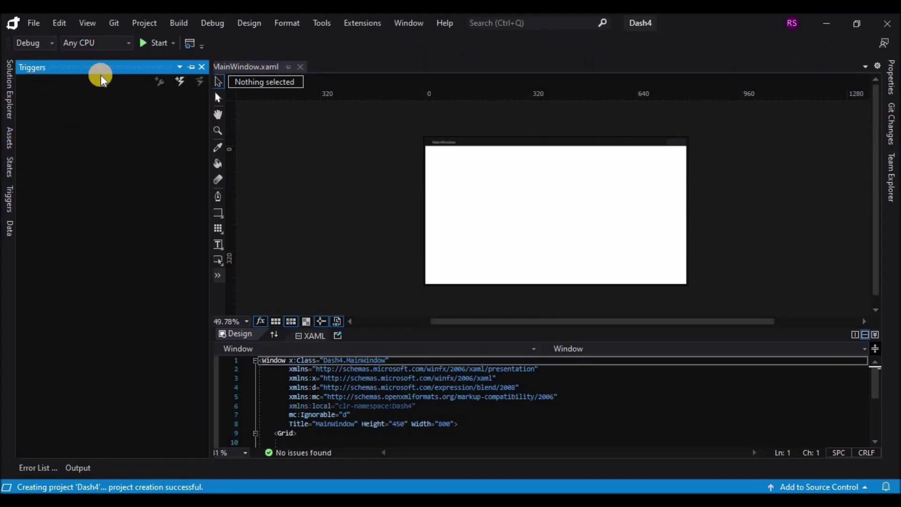
pyautogui.click(10, 192)
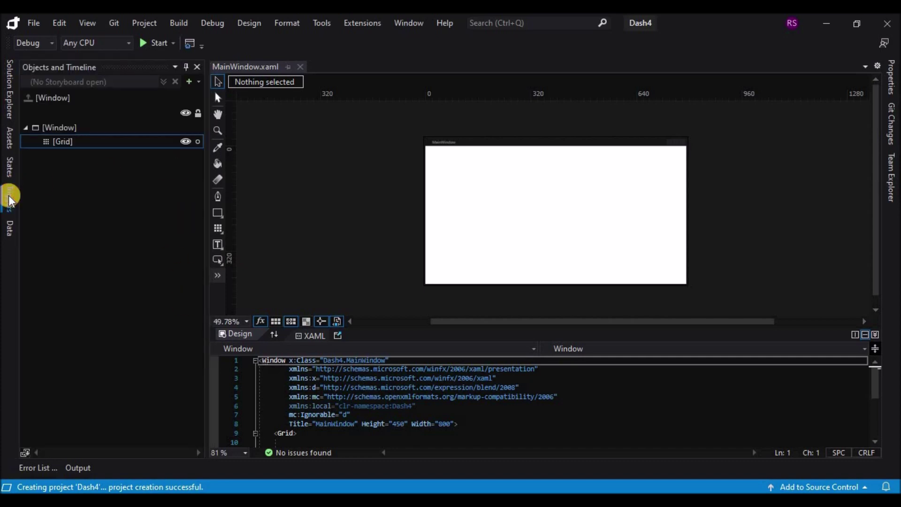
pyautogui.click(89, 24)
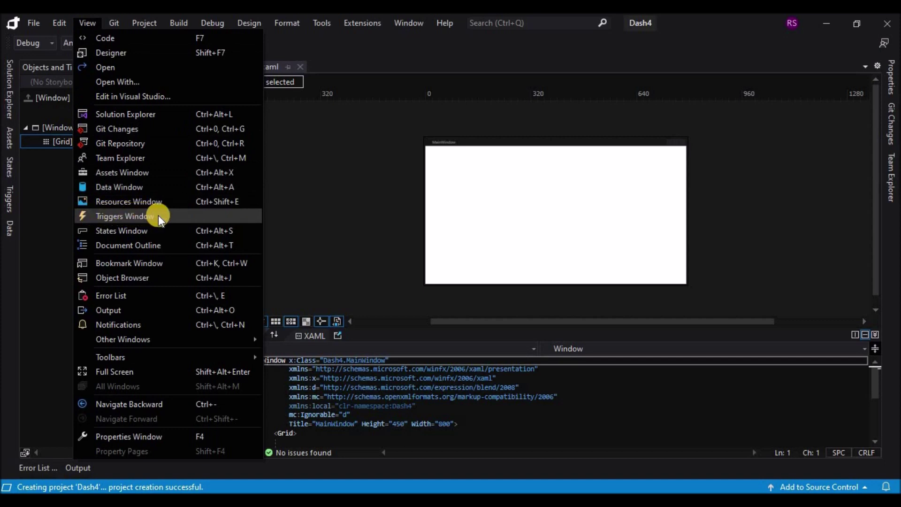
pyautogui.click(365, 50)
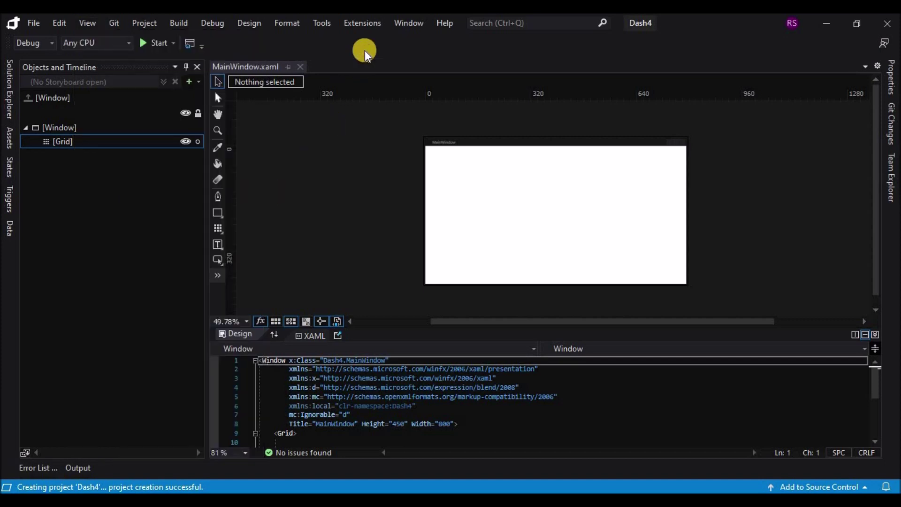
# - Open the NuGet package management for the solution and search the available packages for "handy controls"
pyautogui.click(324, 24)
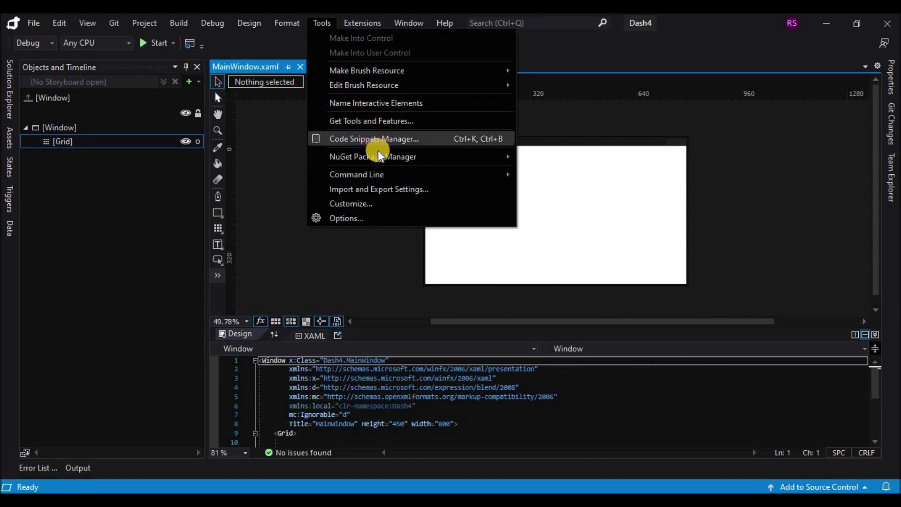
pyautogui.moveTo(451, 159)
pyautogui.click(558, 173)
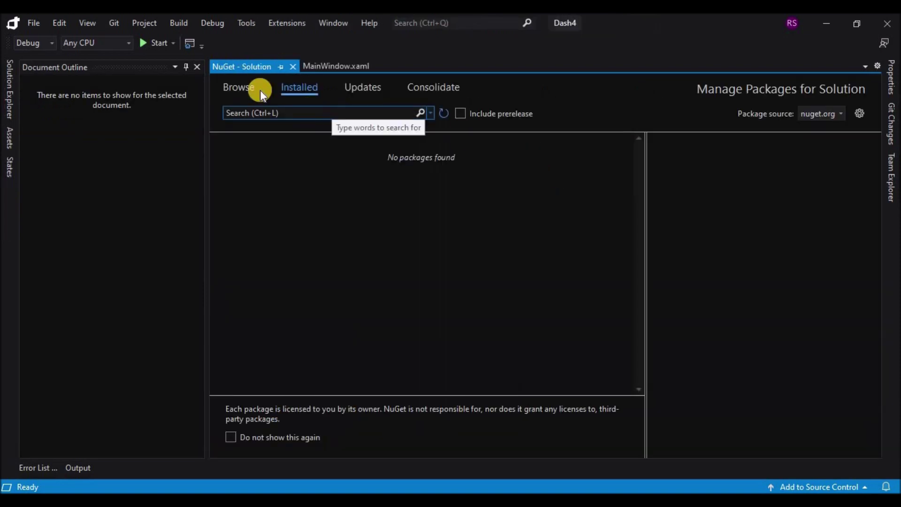
pyautogui.click(245, 87)
pyautogui.click(253, 114)
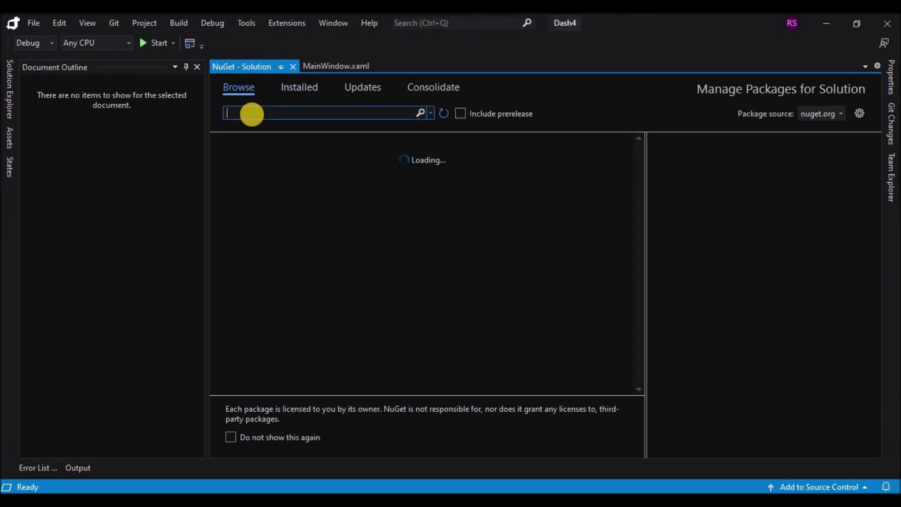
pyautogui.write('Handy')
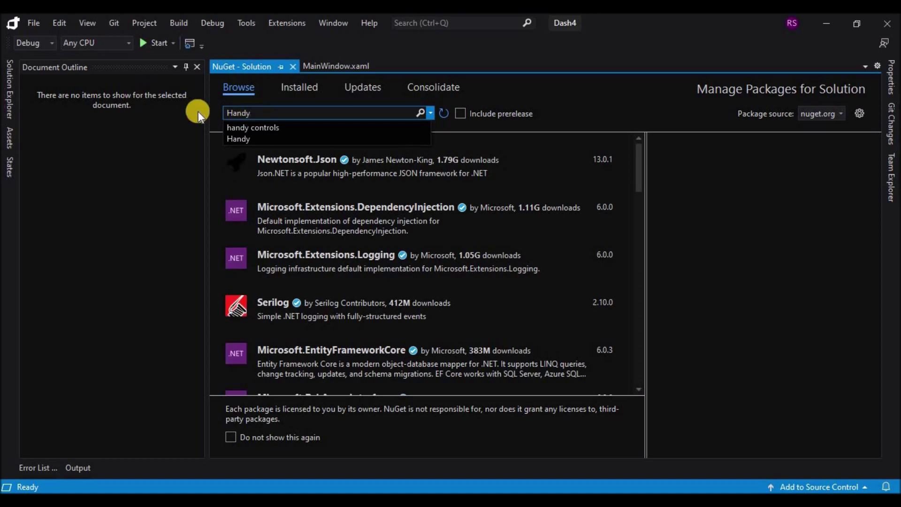
pyautogui.click(249, 126)
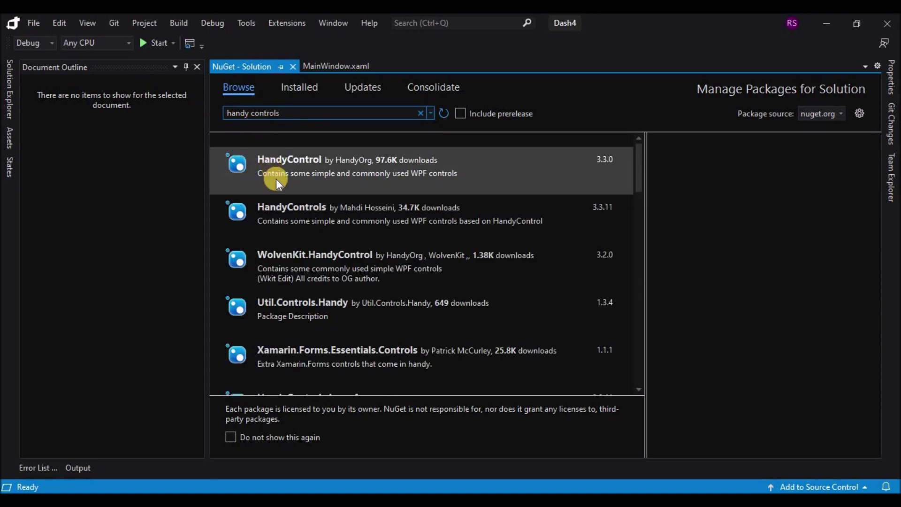
# - Install the HandyControls package, latest stable version 3.3.11, in the Dash4 project and accept the installation prompts
pyautogui.click(292, 226)
pyautogui.click(674, 193)
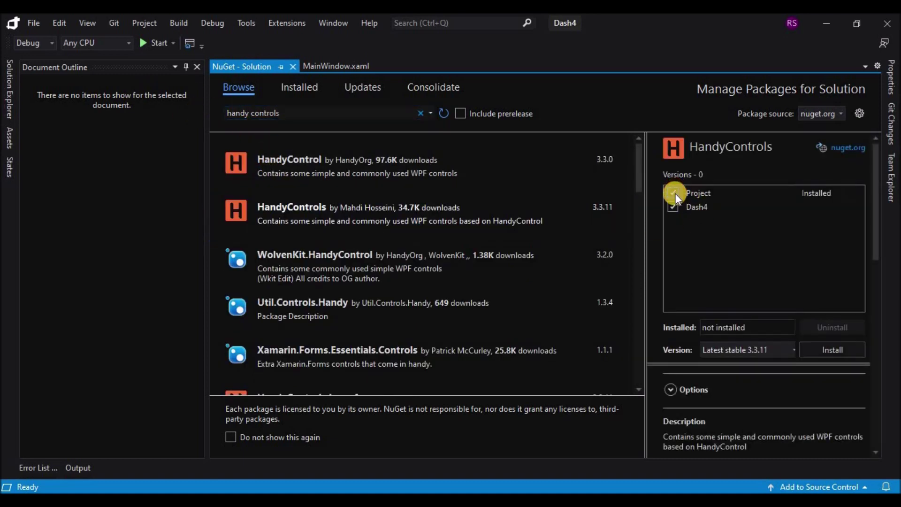
pyautogui.click(820, 349)
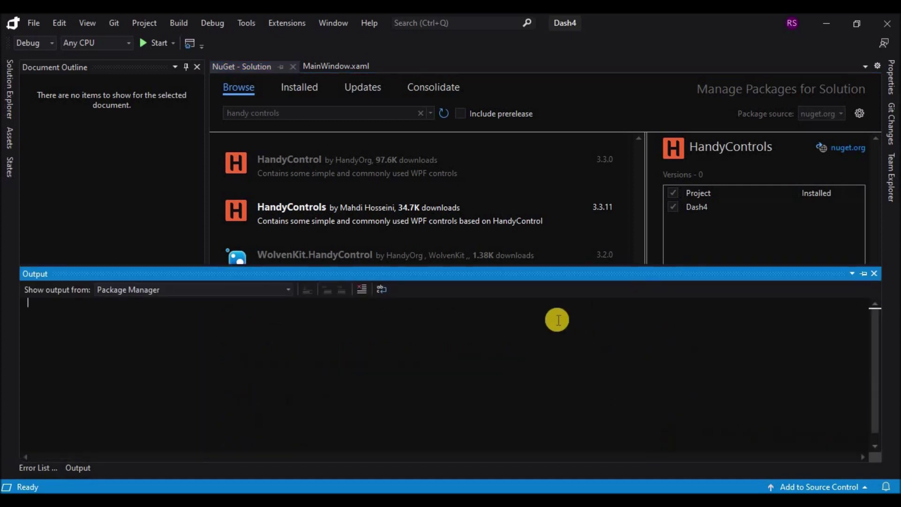
pyautogui.click(504, 398)
pyautogui.click(499, 379)
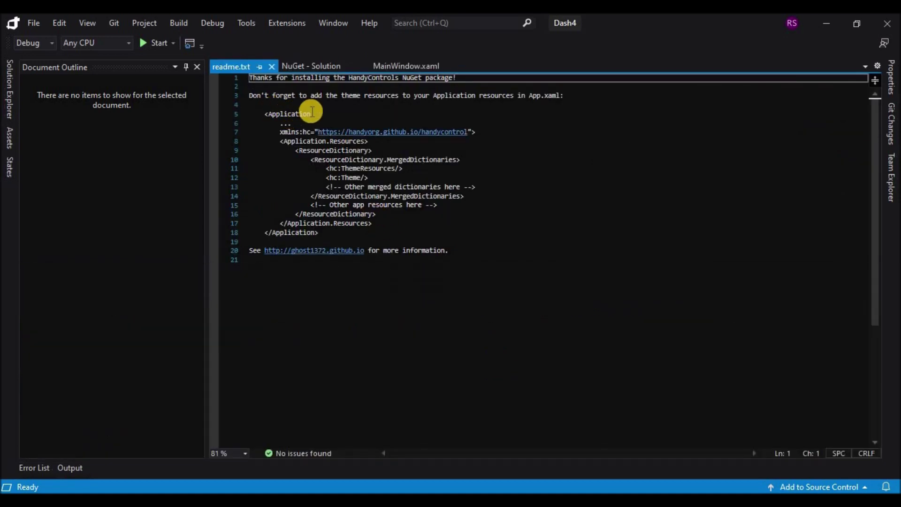
pyautogui.moveTo(276, 132); pyautogui.dragTo(480, 135)
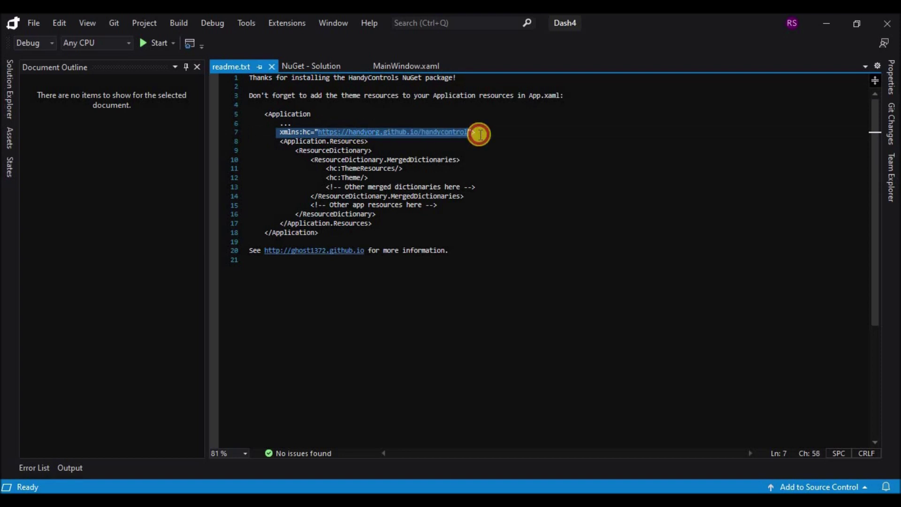
pyautogui.click(409, 67)
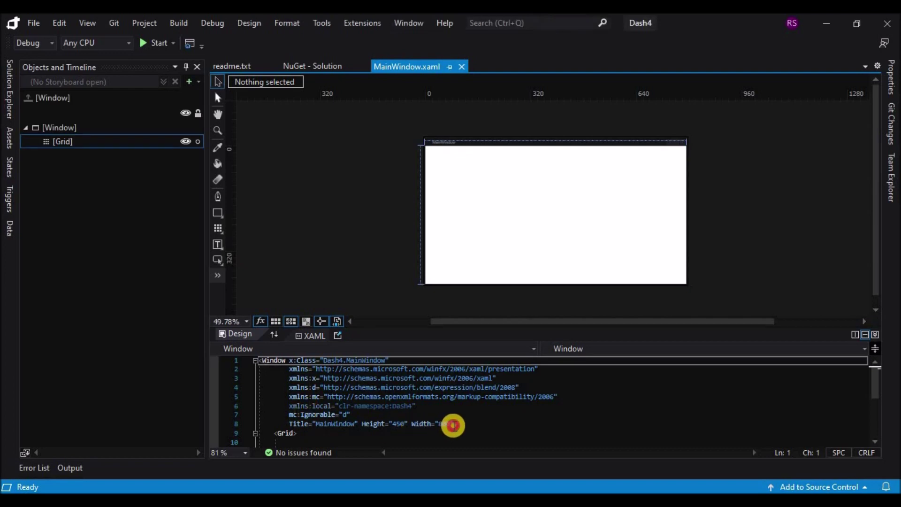
pyautogui.click(459, 424)
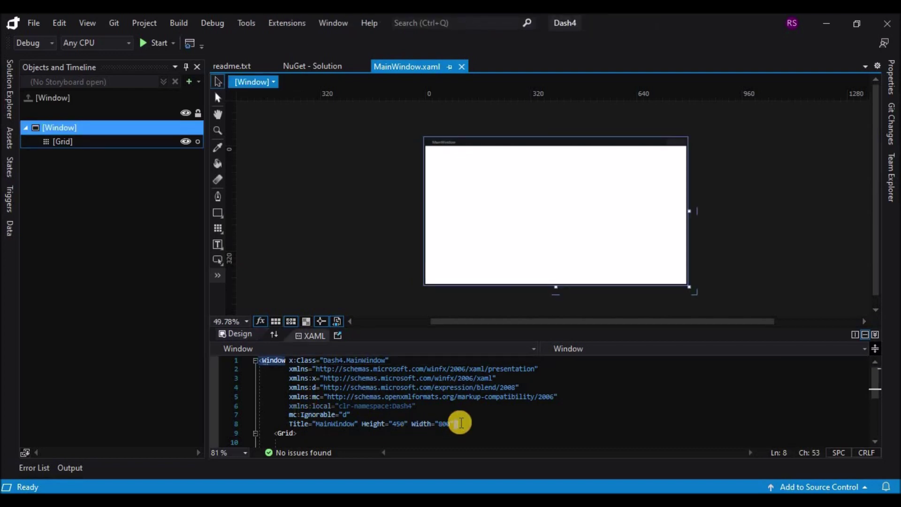
pyautogui.press('Return')
pyautogui.write('xmlns:hc="https://handyorg.github.io/handycontrol"')
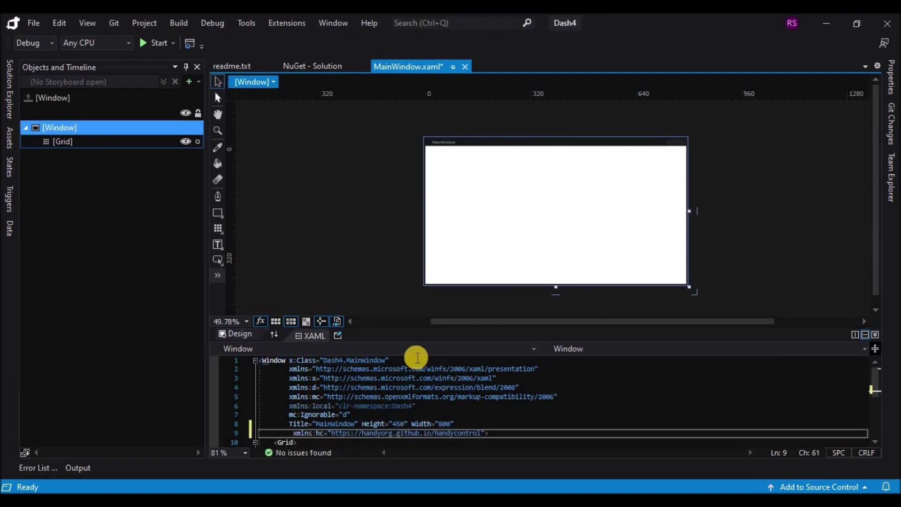
# - Replace the Application.Resources block in App.xaml with the readme's hc namespace and HandyControls theme resources, and save the file
pyautogui.click(232, 66)
pyautogui.moveTo(277, 132); pyautogui.dragTo(383, 222)
pyautogui.hotkey('ctrl', 'c')
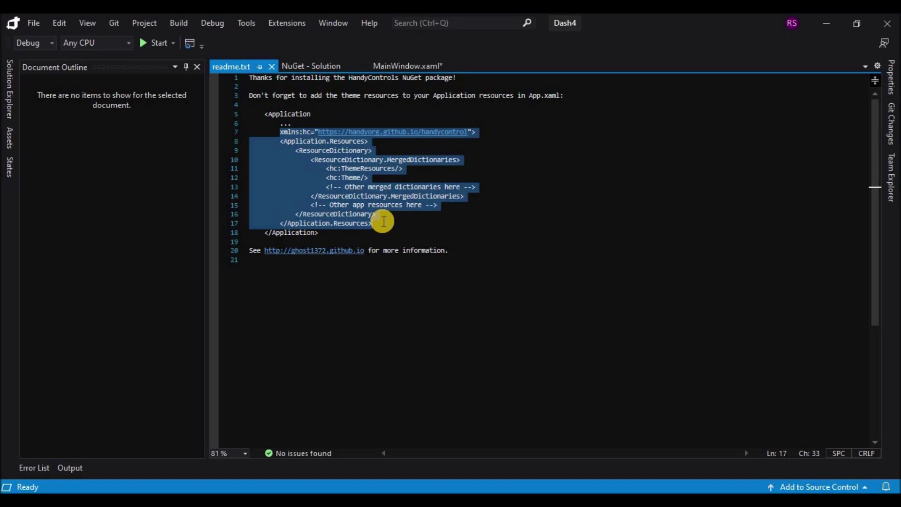
pyautogui.click(10, 101)
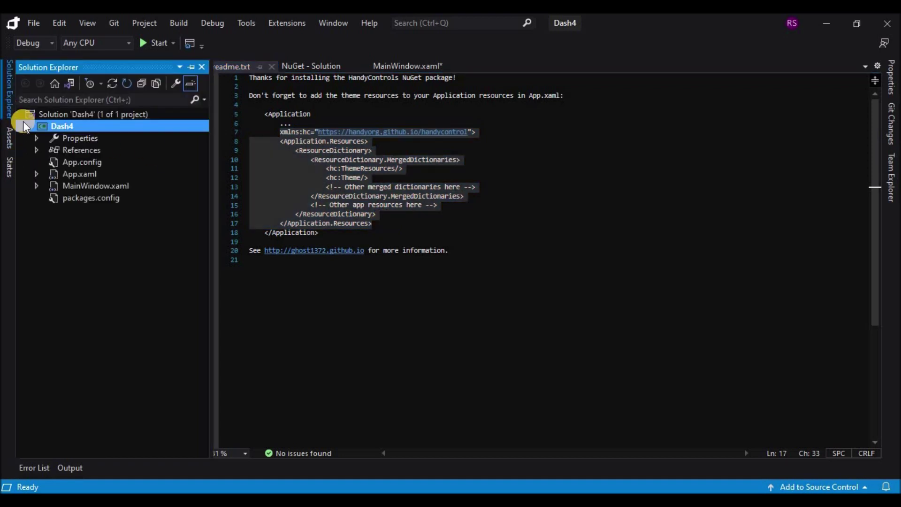
pyautogui.doubleClick(84, 177)
pyautogui.click(419, 130)
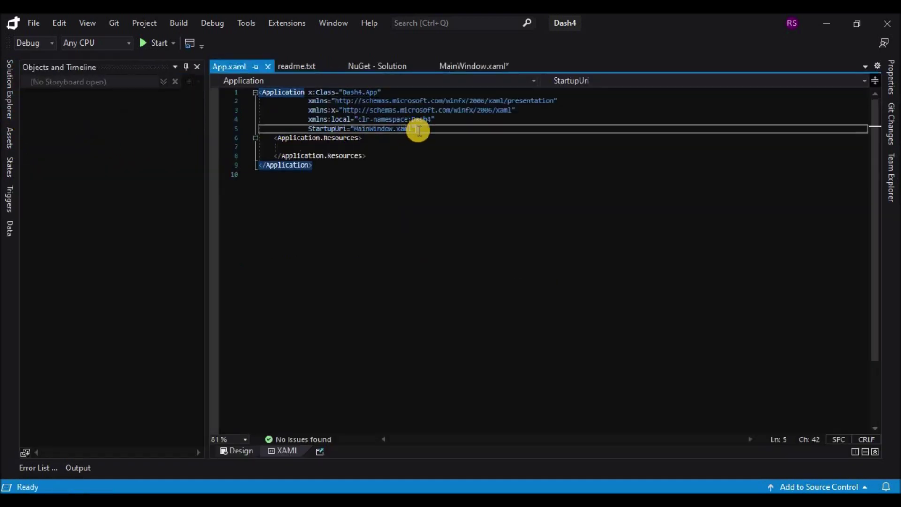
pyautogui.moveTo(419, 130); pyautogui.dragTo(426, 156)
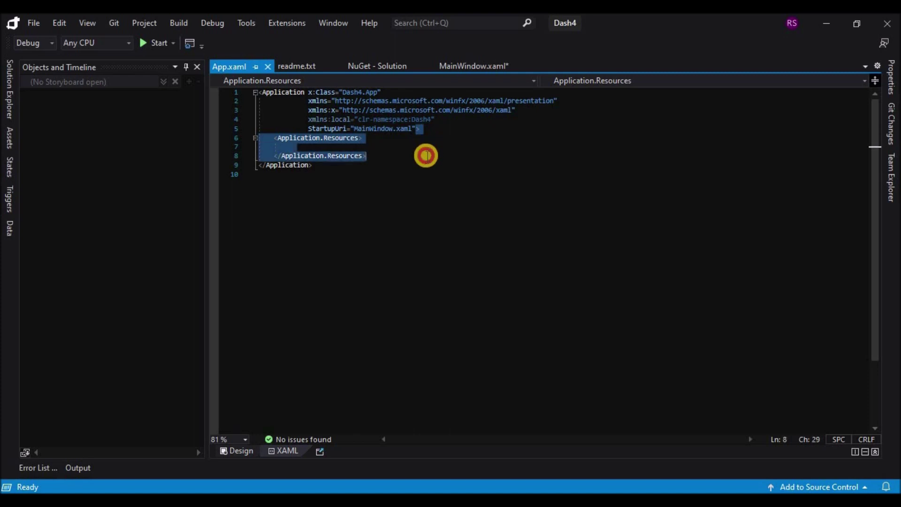
pyautogui.hotkey('ctrl', 'v')
pyautogui.click(418, 129)
pyautogui.press('Return')
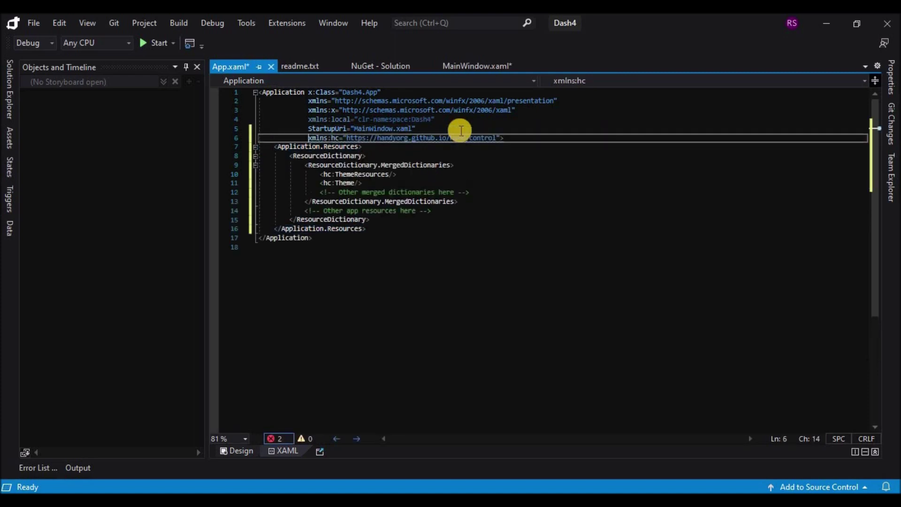
pyautogui.hotkey('ctrl', 's')
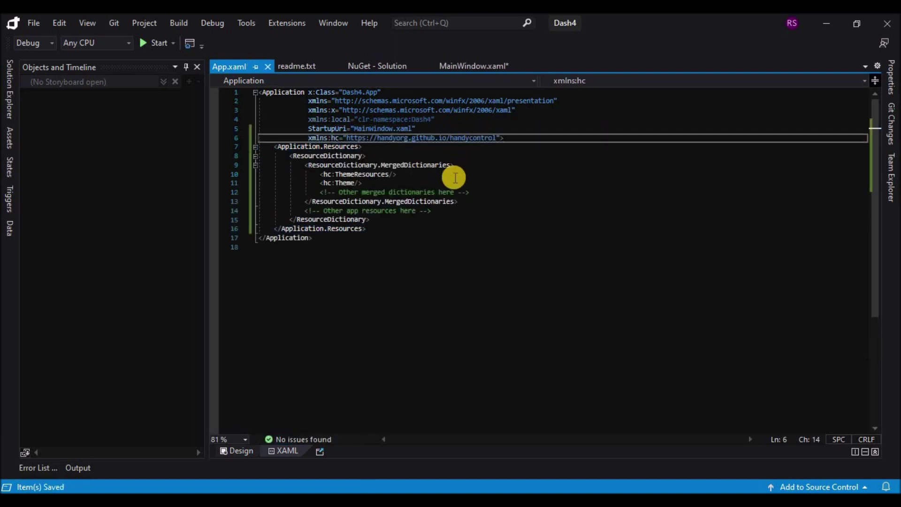
# - Close all open documents except MainWindow.xaml and rebuild the solution
pyautogui.click(292, 66)
pyautogui.click(408, 223)
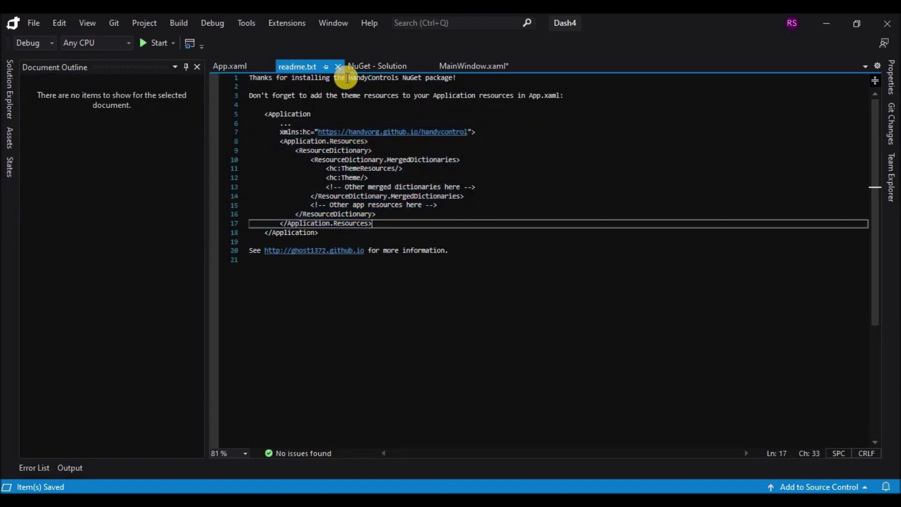
pyautogui.click(337, 66)
pyautogui.click(267, 66)
pyautogui.click(170, 21)
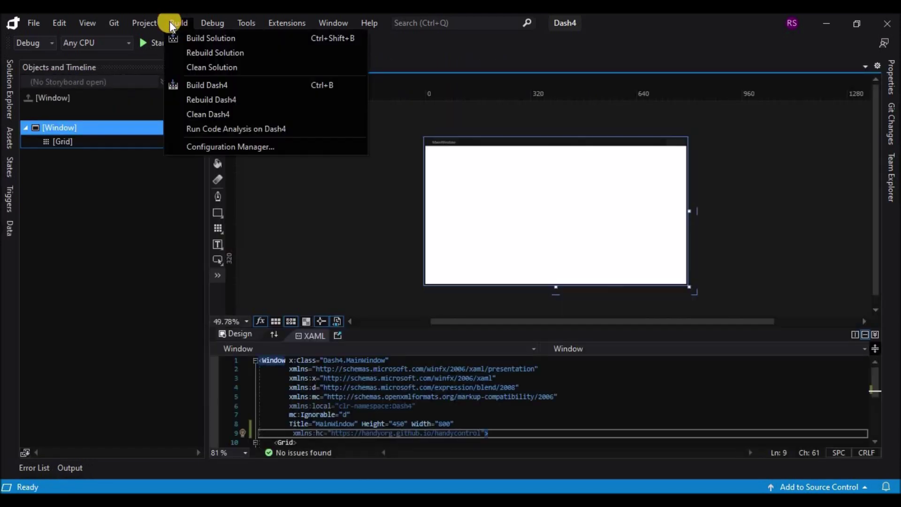
pyautogui.click(201, 52)
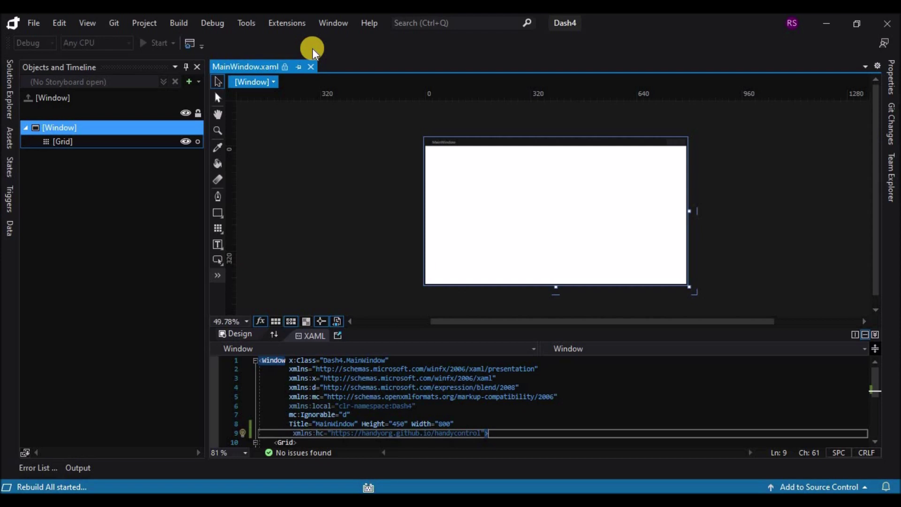
# - Set the main window's width to 900 and its height to 500
pyautogui.click(70, 132)
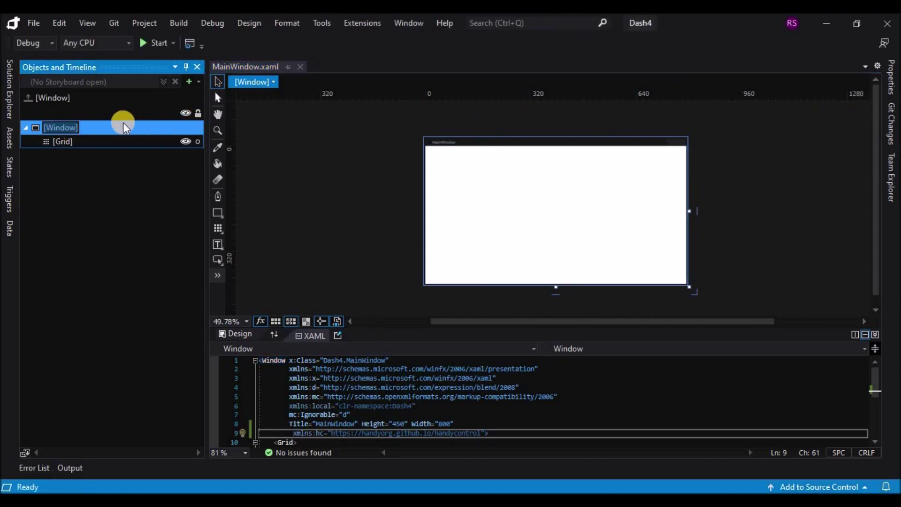
pyautogui.click(893, 77)
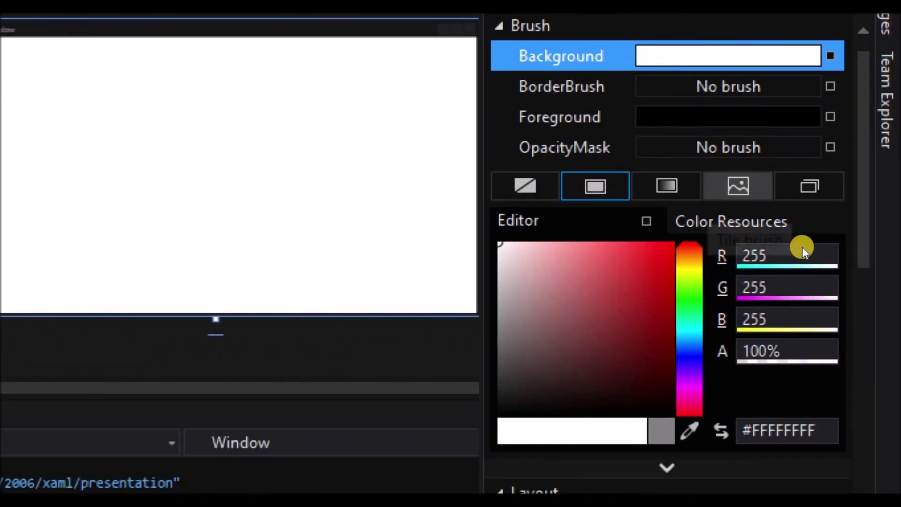
pyautogui.scroll(-5, 803, 249)
pyautogui.click(789, 263)
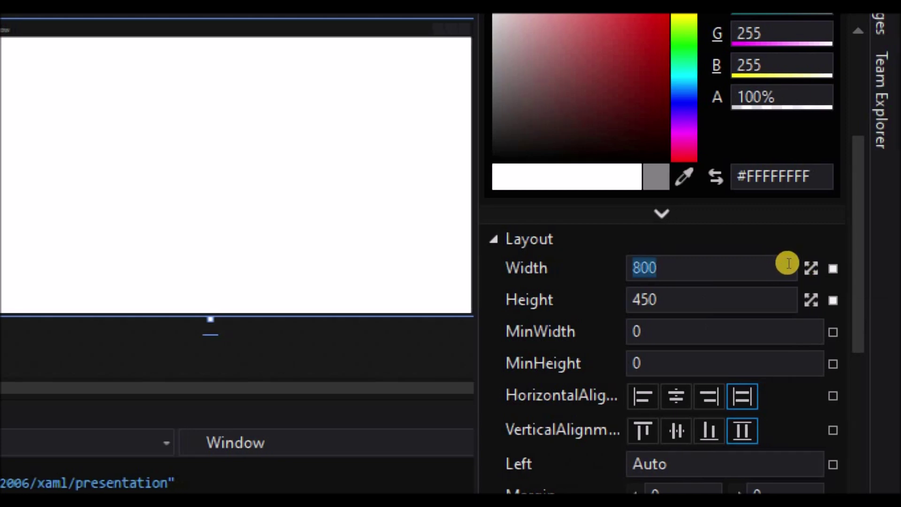
pyautogui.write('9')
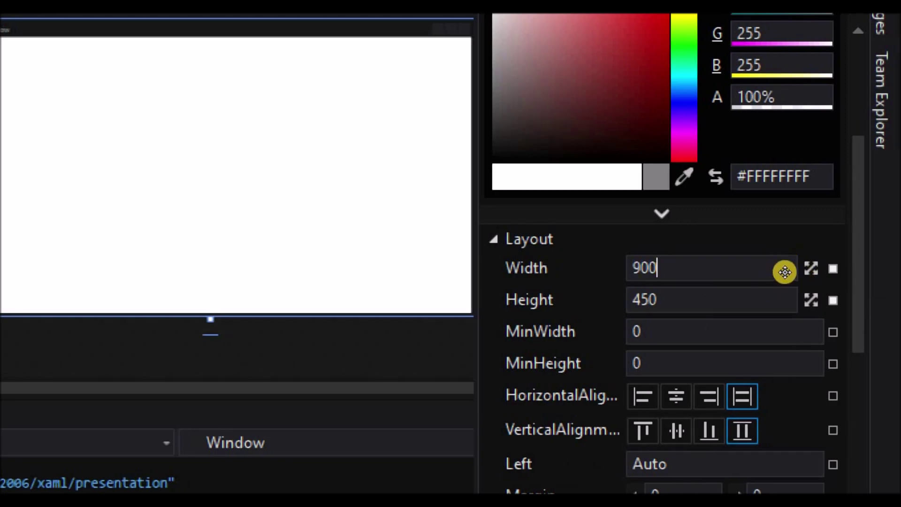
pyautogui.press('Tab')
pyautogui.write('500')
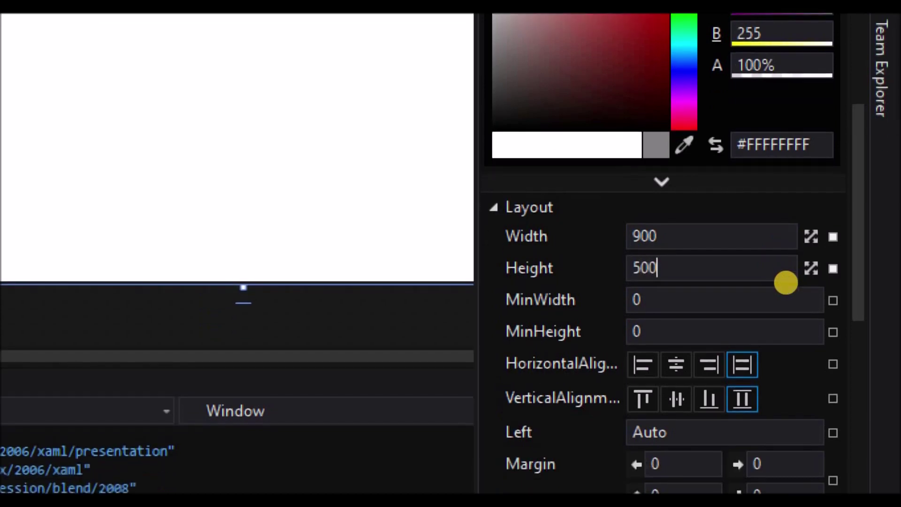
# - Enable AllowsTransparency for the window and set its WindowStyle to None
pyautogui.scroll(-3, 879, 324)
pyautogui.scroll(-8, 879, 316)
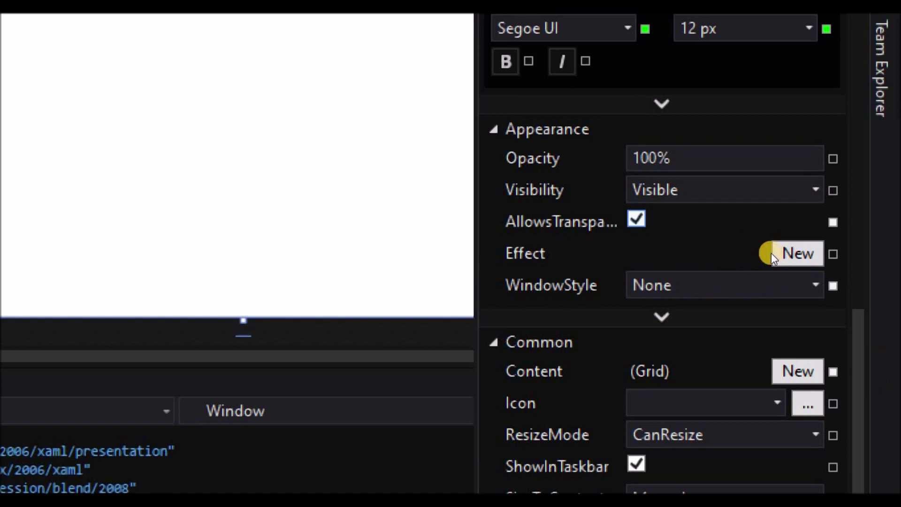
pyautogui.scroll(-3, 847, 329)
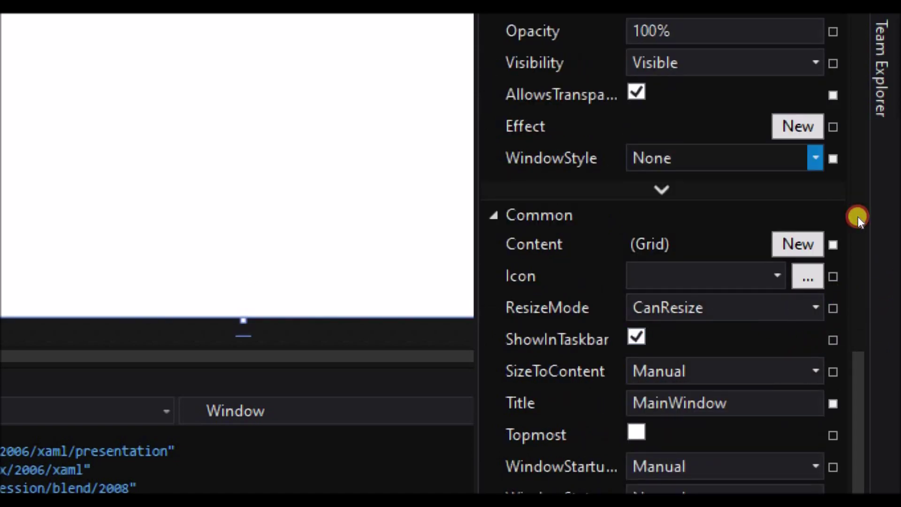
# - Set the window's startup location to CenterScreen
pyautogui.scroll(-2, 826, 337)
pyautogui.hotkey('alt', 'Down')
pyautogui.press('Down')
pyautogui.press('Return')
pyautogui.press('Tab')
pyautogui.hotkey('alt', 'Down')
pyautogui.press('Down')
pyautogui.press('Escape')
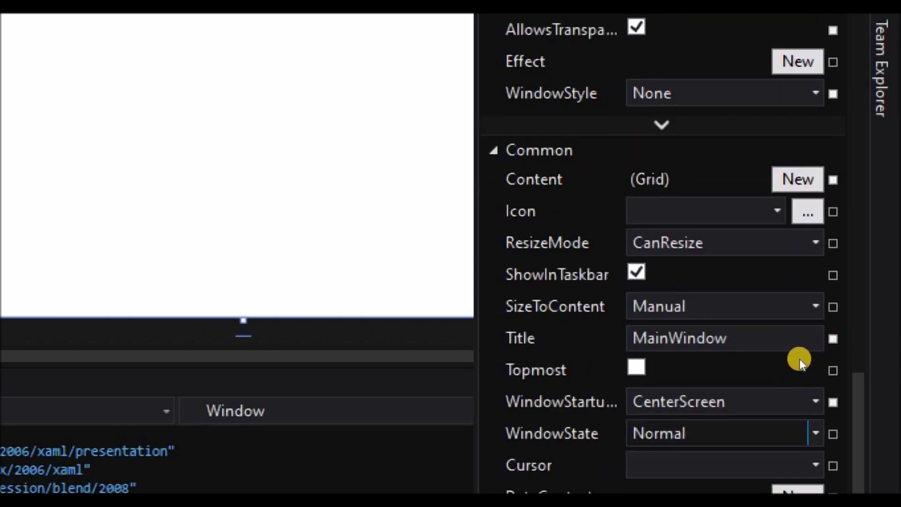
pyautogui.click(881, 346)
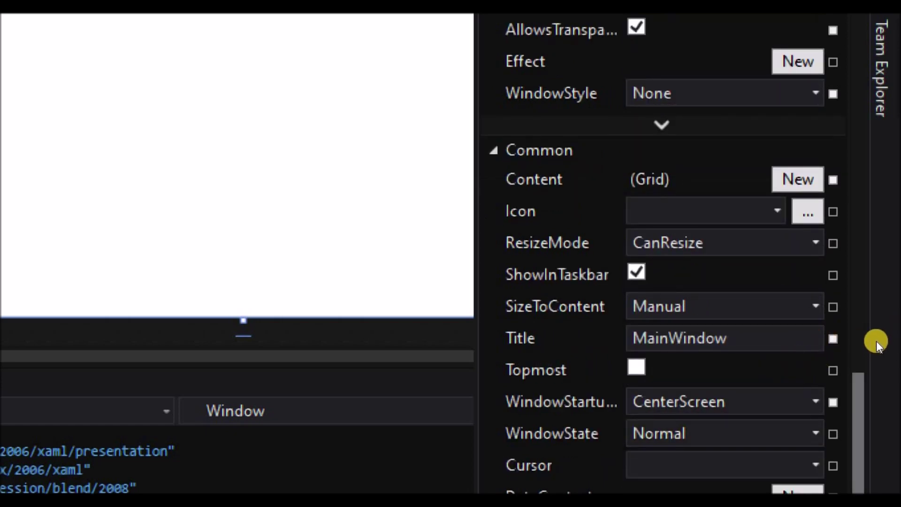
pyautogui.scroll(15, 858, 232)
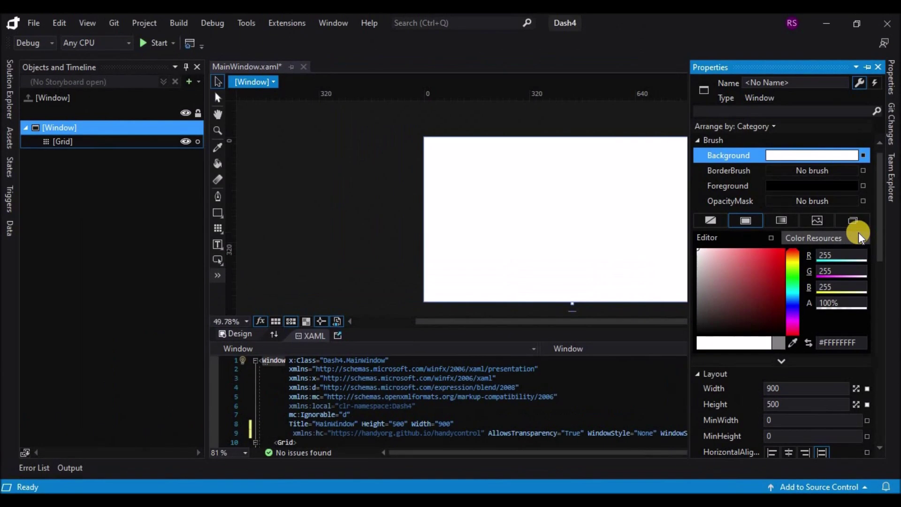
# - Run the project to check the borderless, centred window and stop debugging
pyautogui.moveTo(572, 329); pyautogui.dragTo(614, 318)
pyautogui.click(149, 45)
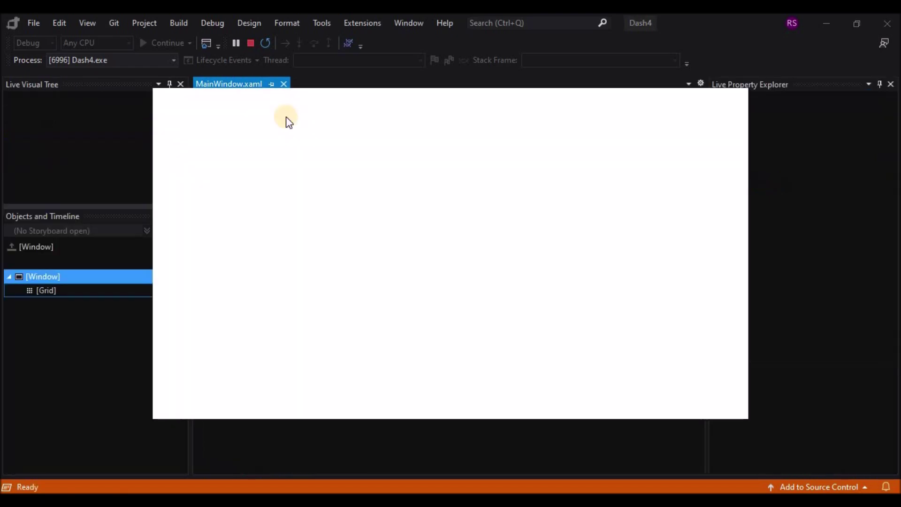
pyautogui.click(250, 43)
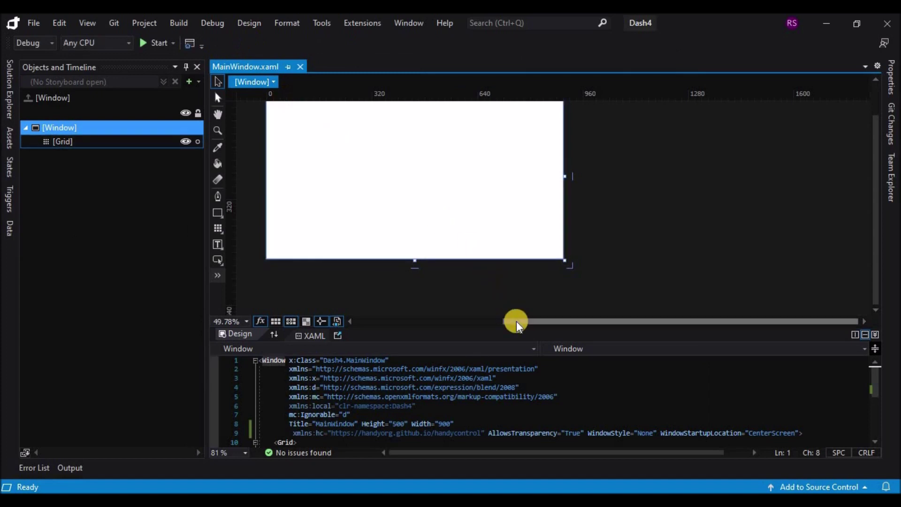
# - Increase the window's height to 550
pyautogui.moveTo(516, 321); pyautogui.dragTo(442, 322)
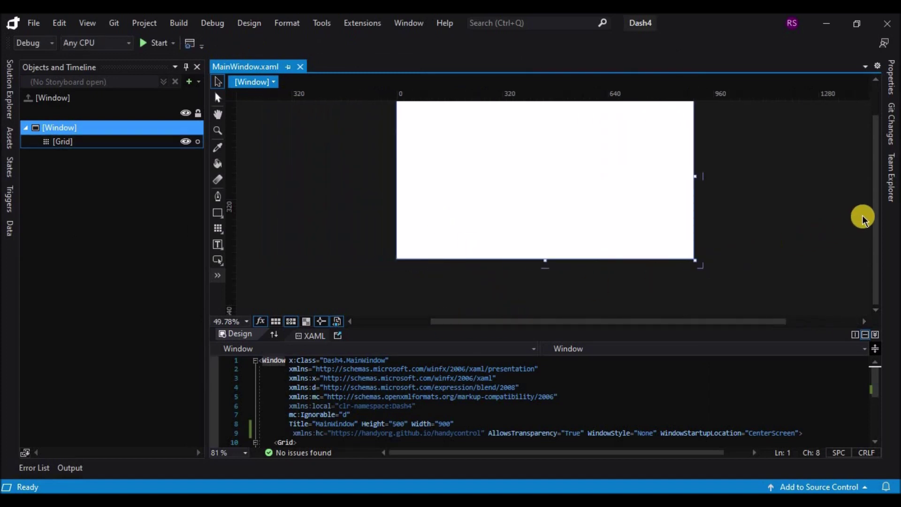
pyautogui.scroll(1, 876, 181)
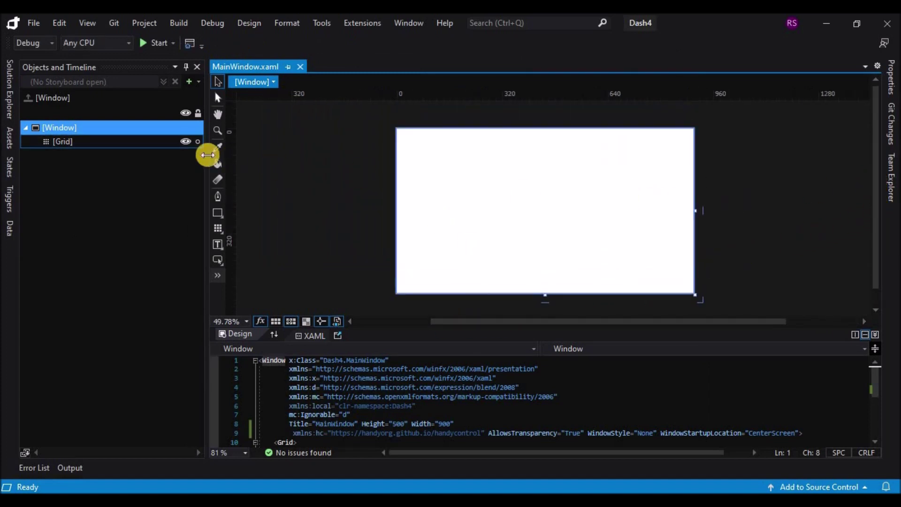
pyautogui.click(890, 86)
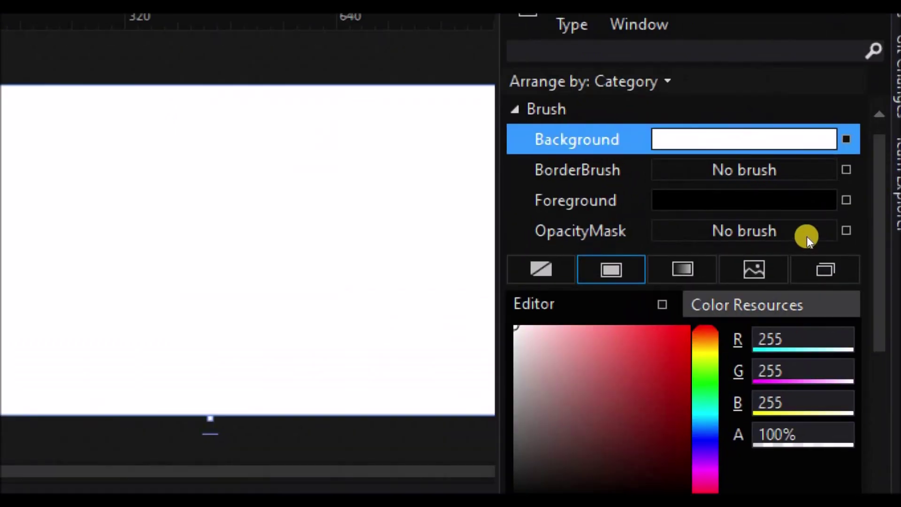
pyautogui.scroll(-4, 835, 219)
pyautogui.click(798, 316)
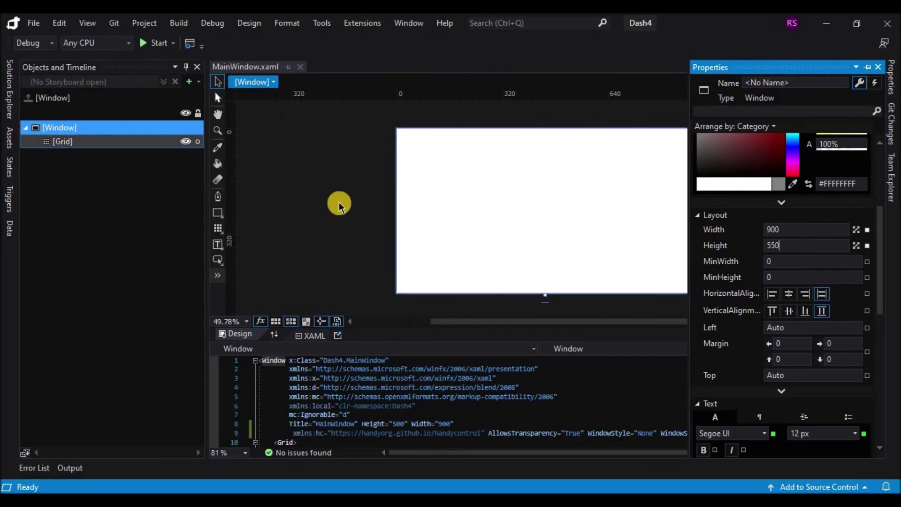
pyautogui.click(338, 201)
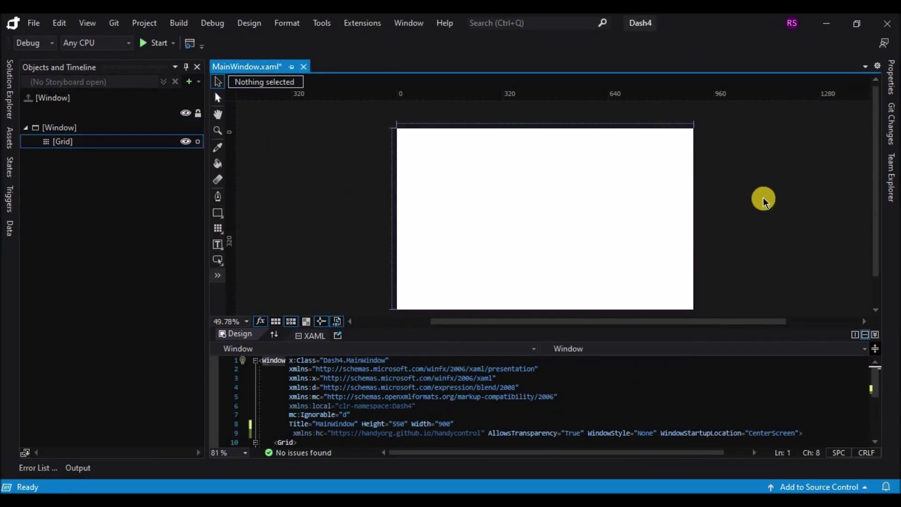
# - Collapse the XAML code pane and set the designer zoom to 80% with the whole window centred in view
pyautogui.click(875, 334)
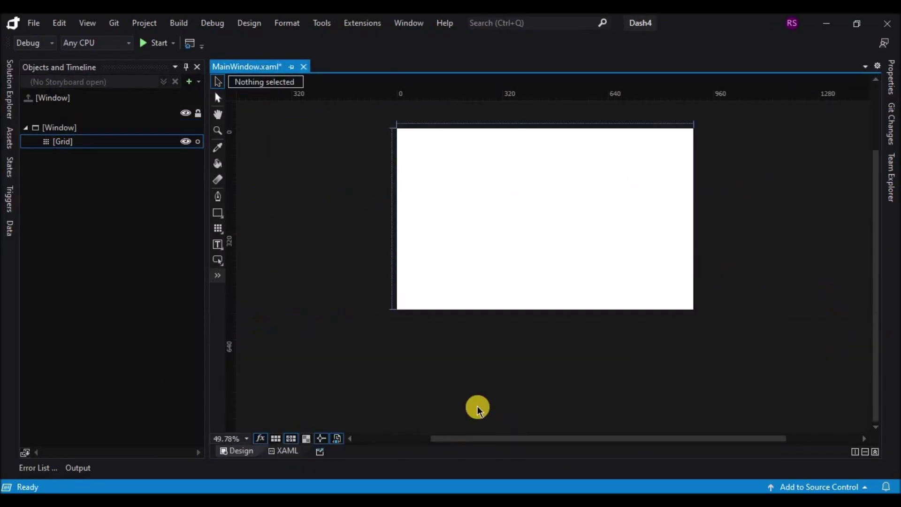
pyautogui.scroll(3, 482, 405)
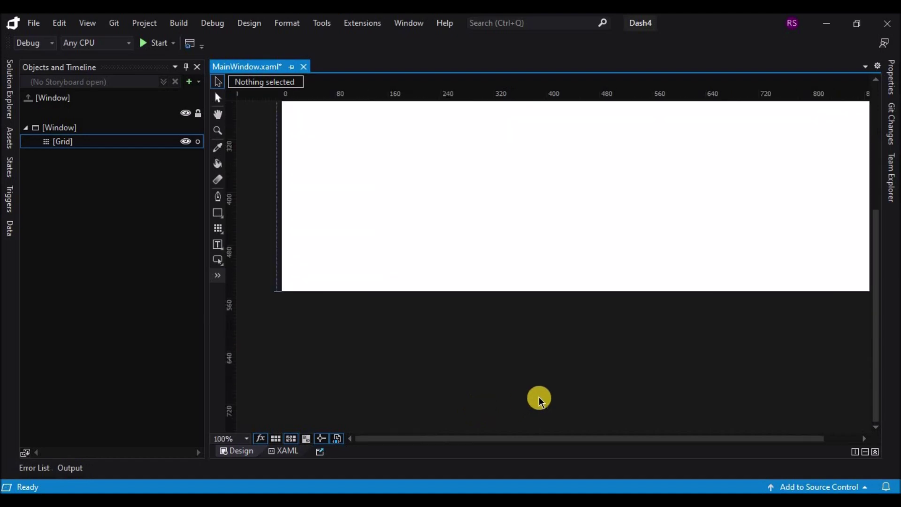
pyautogui.scroll(4, 538, 400)
pyautogui.moveTo(525, 439); pyautogui.dragTo(540, 440)
pyautogui.scroll(1, 552, 418)
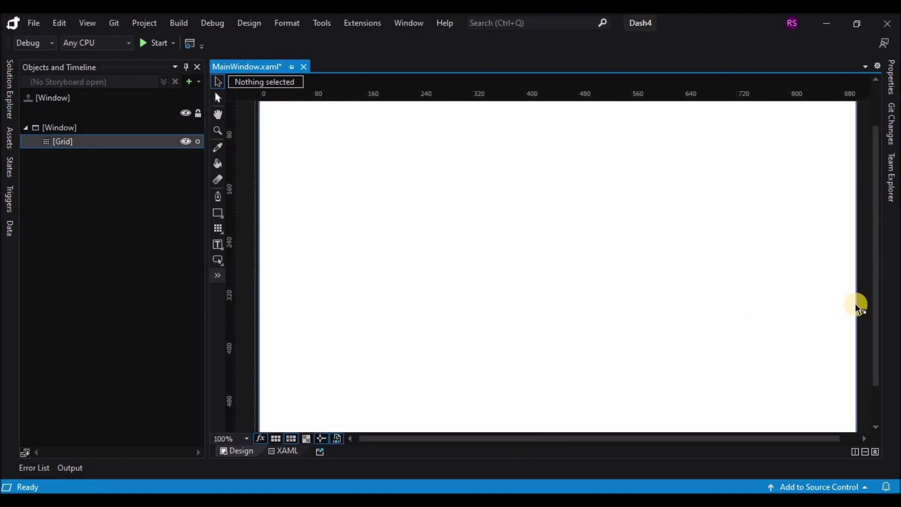
pyautogui.scroll(-1, 781, 302)
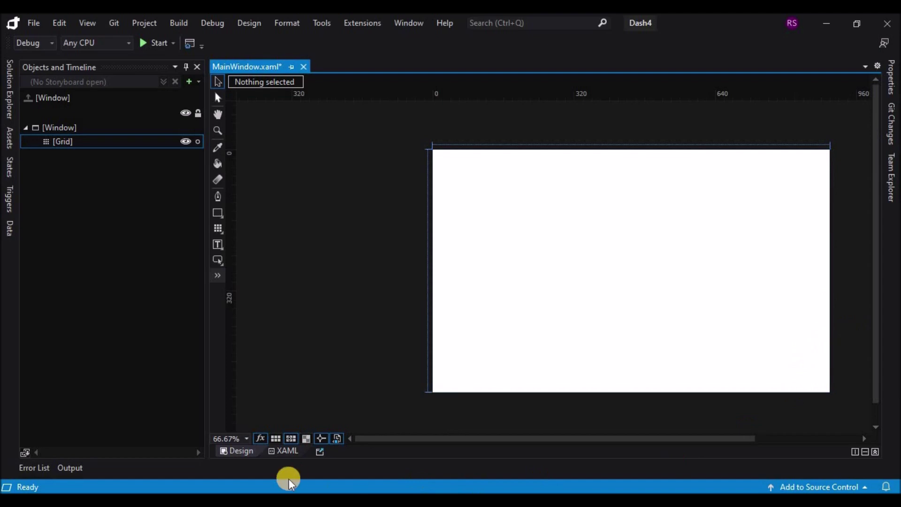
pyautogui.click(246, 442)
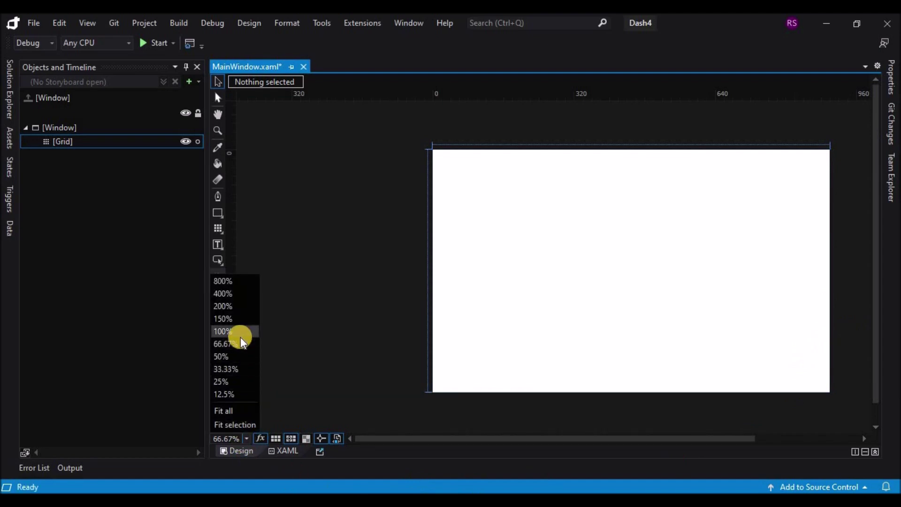
pyautogui.click(240, 336)
pyautogui.click(236, 439)
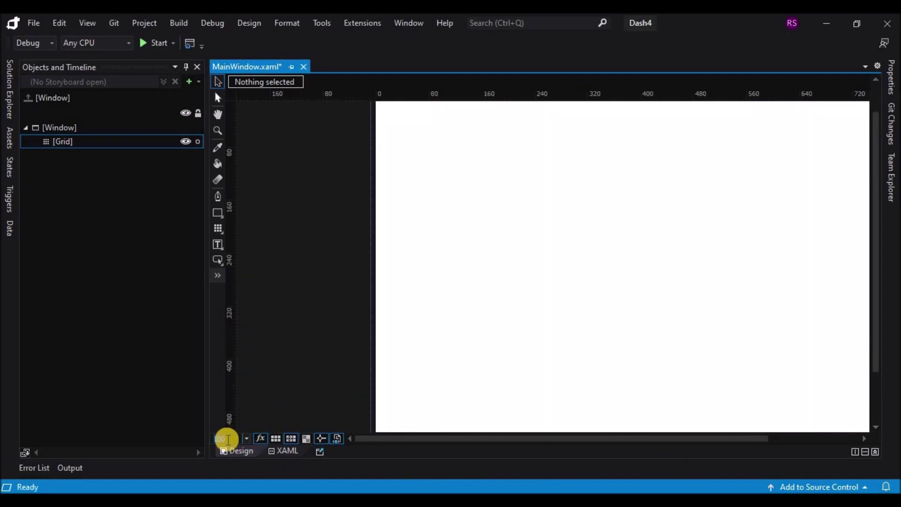
pyautogui.write('80')
pyautogui.press('Return')
pyautogui.moveTo(443, 438); pyautogui.dragTo(519, 436)
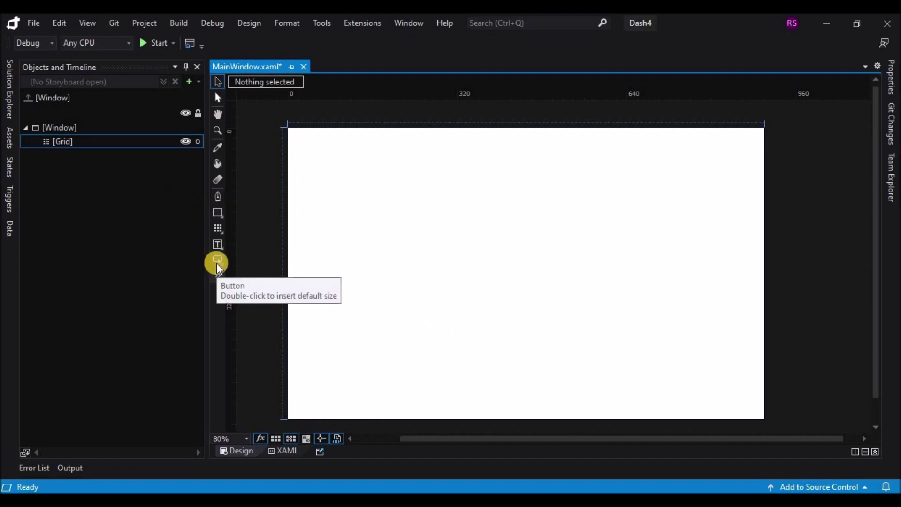
# - Draw a full-height sidebar rectangle about 210 wide and 550 high along the window's left edge
pyautogui.click(218, 213)
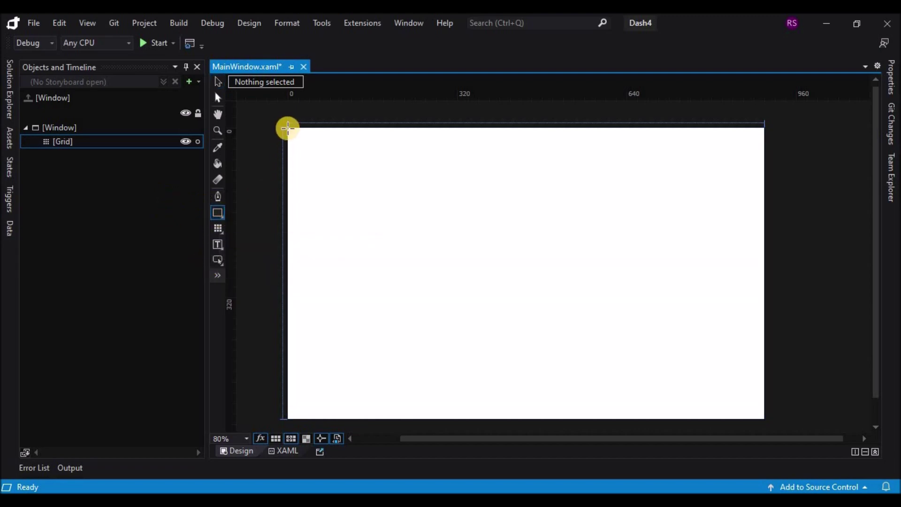
pyautogui.moveTo(288, 128); pyautogui.dragTo(397, 421)
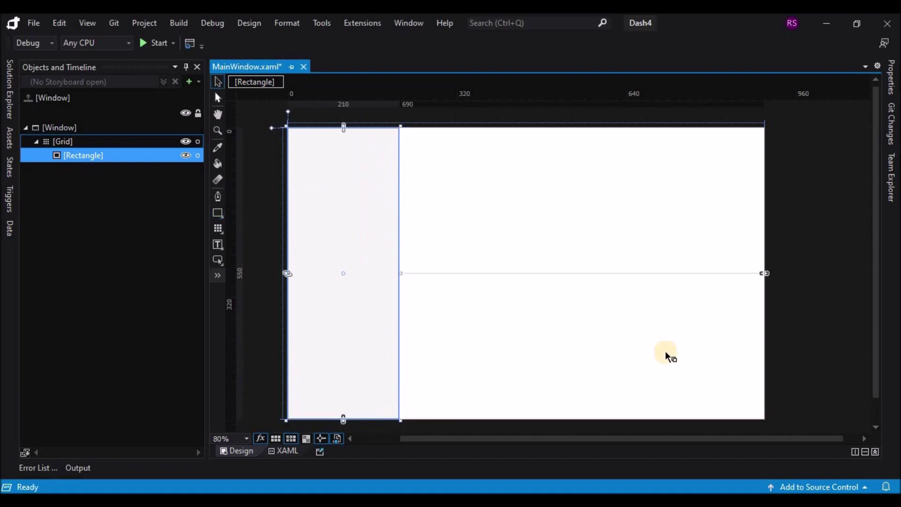
pyautogui.click(796, 319)
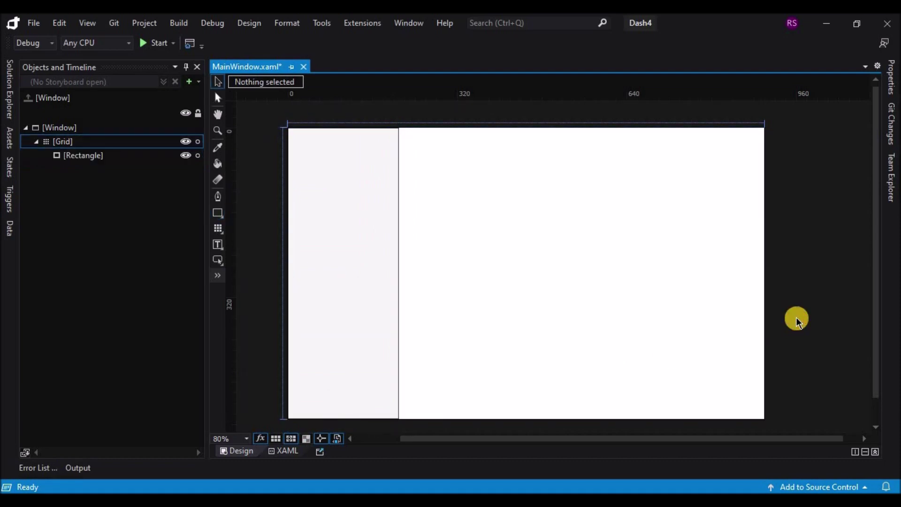
# - Fill the sidebar rectangle with light yellow and set its stroke to No brush
pyautogui.click(360, 297)
pyautogui.click(895, 92)
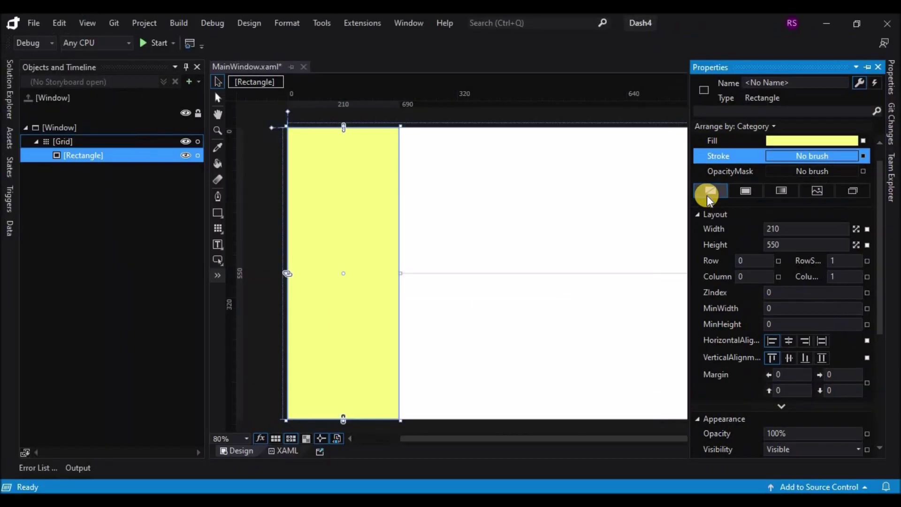
pyautogui.click(135, 226)
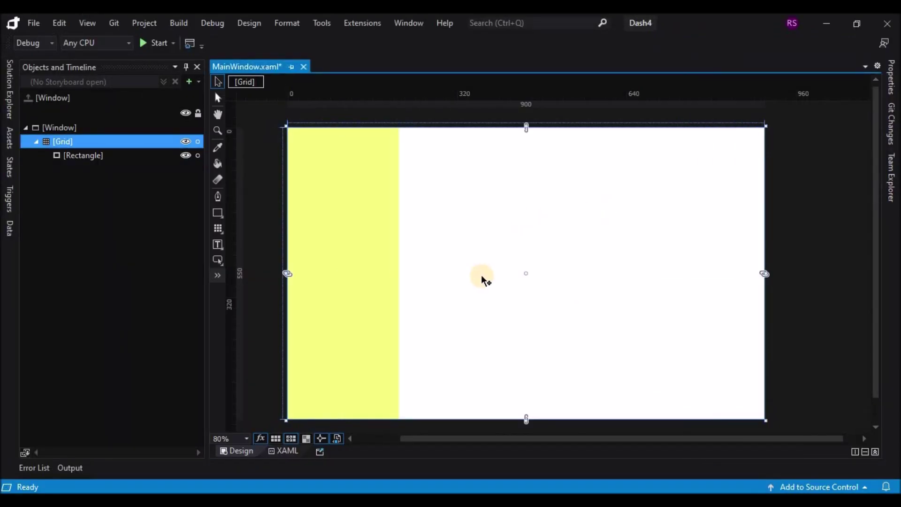
pyautogui.press('Escape')
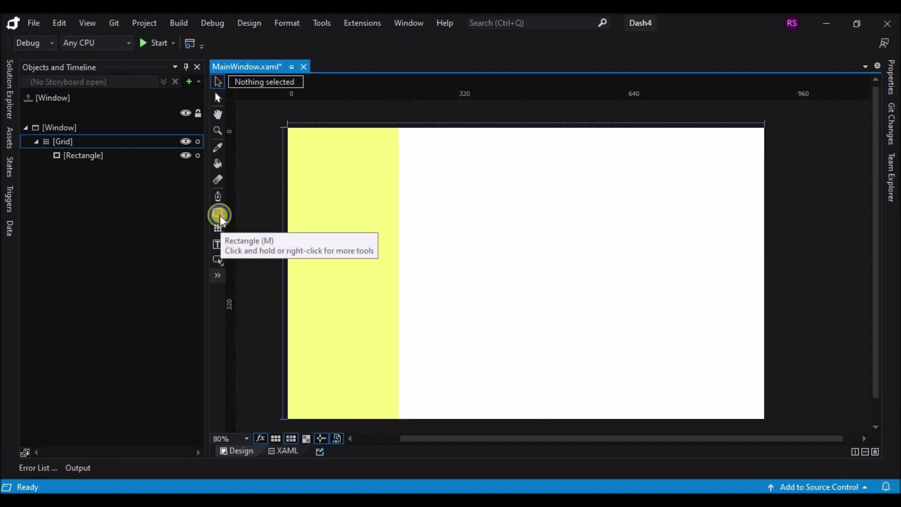
# - Draw a StackPanel about 145 wide and 360 high over the yellow sidebar
pyautogui.rightClick(218, 214)
pyautogui.rightClick(219, 228)
pyautogui.click(253, 258)
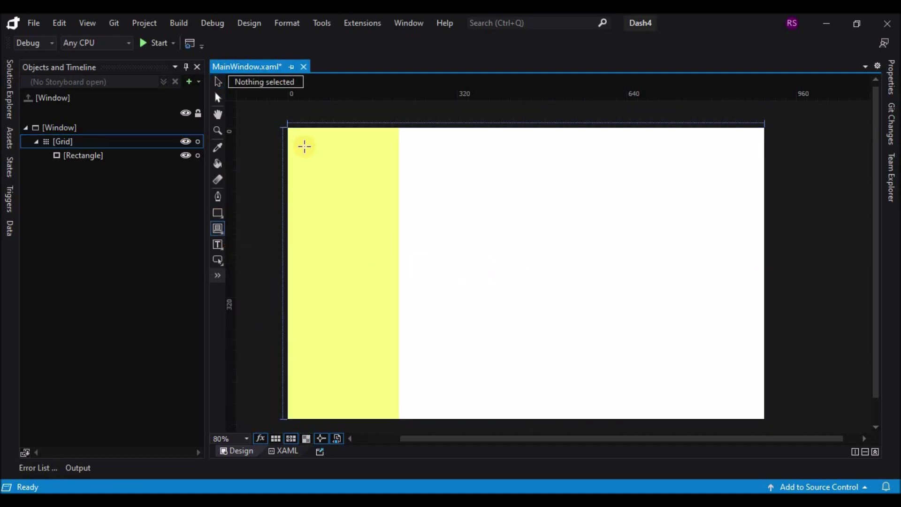
pyautogui.moveTo(299, 142); pyautogui.dragTo(379, 336)
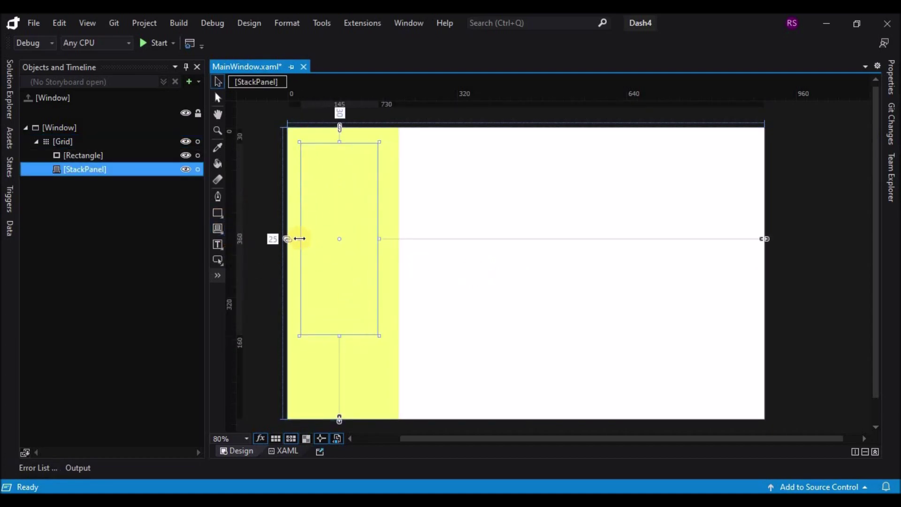
# - Stretch the StackPanel to cover the whole yellow sidebar, 210 wide and 550 high with zero margins
pyautogui.moveTo(290, 239); pyautogui.dragTo(283, 239)
pyautogui.moveTo(378, 239); pyautogui.dragTo(400, 240)
pyautogui.moveTo(343, 141); pyautogui.dragTo(343, 125)
pyautogui.moveTo(344, 336); pyautogui.dragTo(342, 423)
pyautogui.click(892, 79)
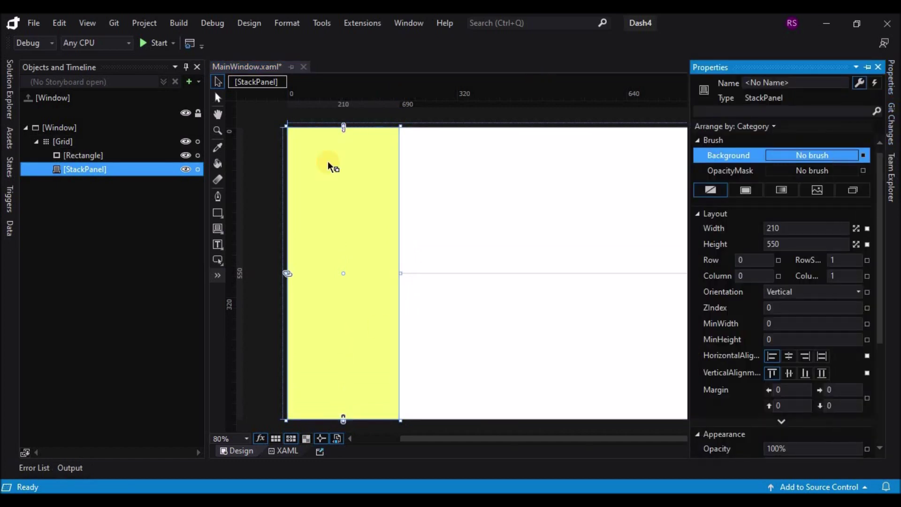
pyautogui.click(260, 224)
# - Add a TextBlock over the yellow sidebar and nest it inside the StackPanel
pyautogui.click(218, 244)
pyautogui.click(308, 187)
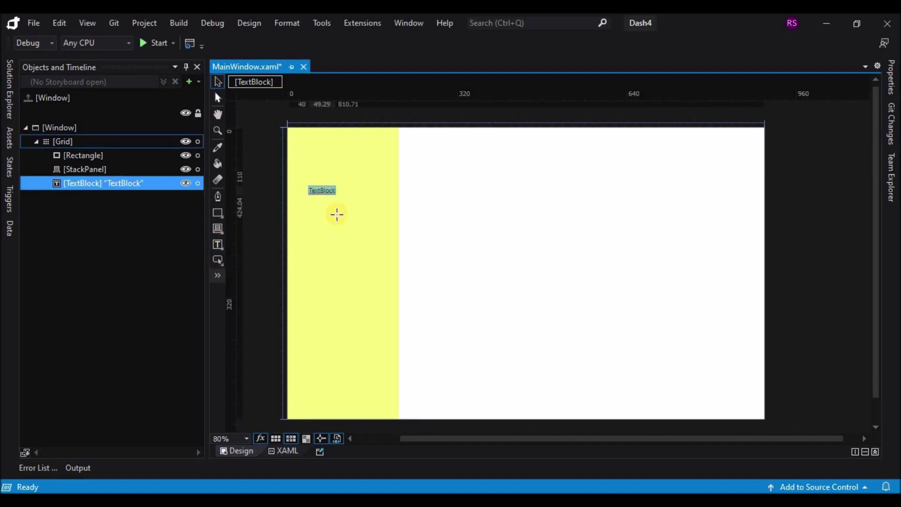
pyautogui.click(116, 187)
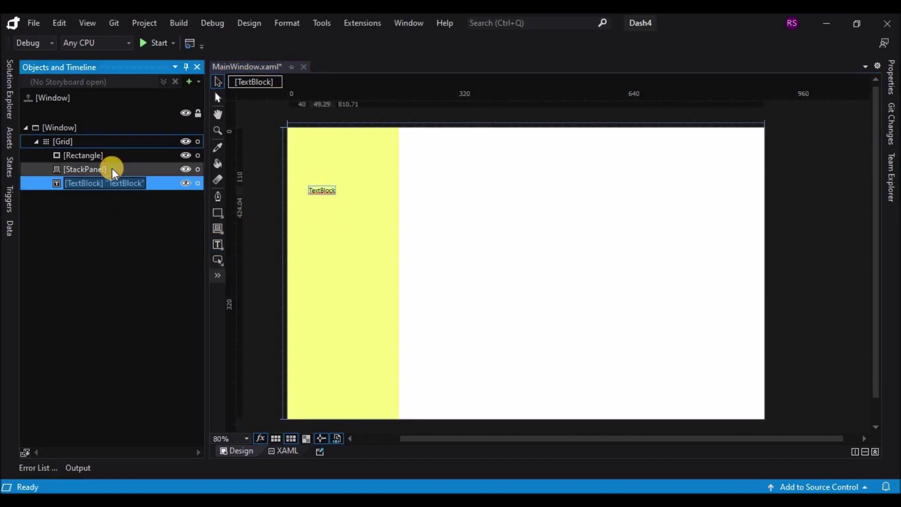
pyautogui.moveTo(56, 183); pyautogui.dragTo(108, 169)
# - Resize the TextBlock to span the sidebar's full width, 210 wide and 35 high
pyautogui.moveTo(316, 132); pyautogui.dragTo(403, 140)
pyautogui.moveTo(342, 140); pyautogui.dragTo(343, 149)
pyautogui.scroll(3, 343, 155)
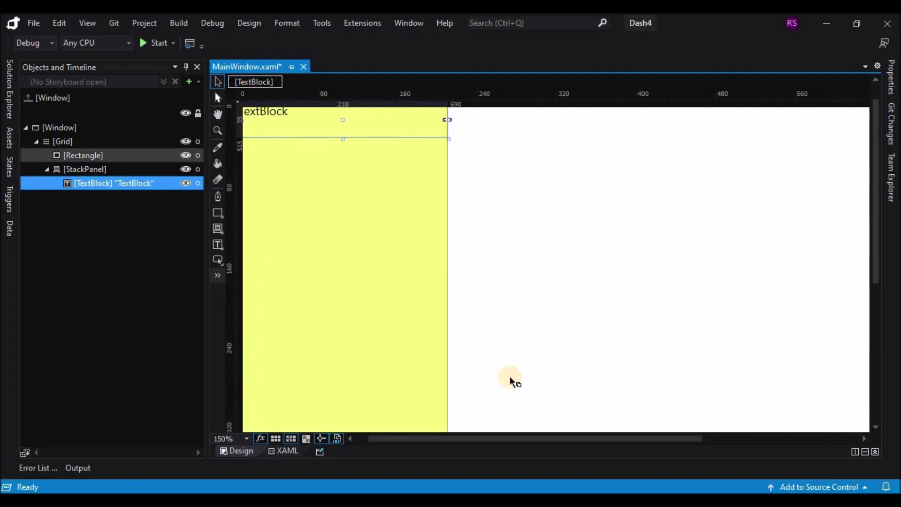
pyautogui.scroll(1, 507, 409)
pyautogui.moveTo(462, 441); pyautogui.dragTo(451, 441)
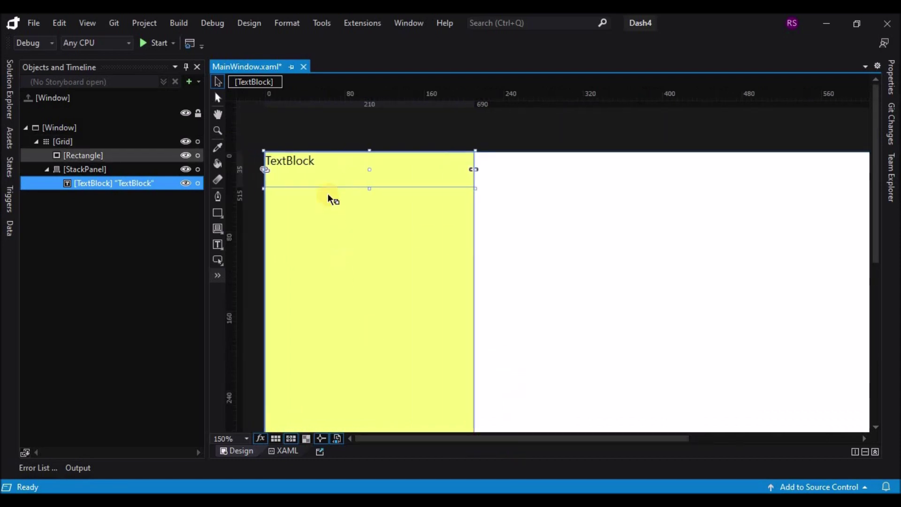
# - Replace the TextBlock's placeholder text with "Yolan" and select the whole word
pyautogui.doubleClick(317, 166)
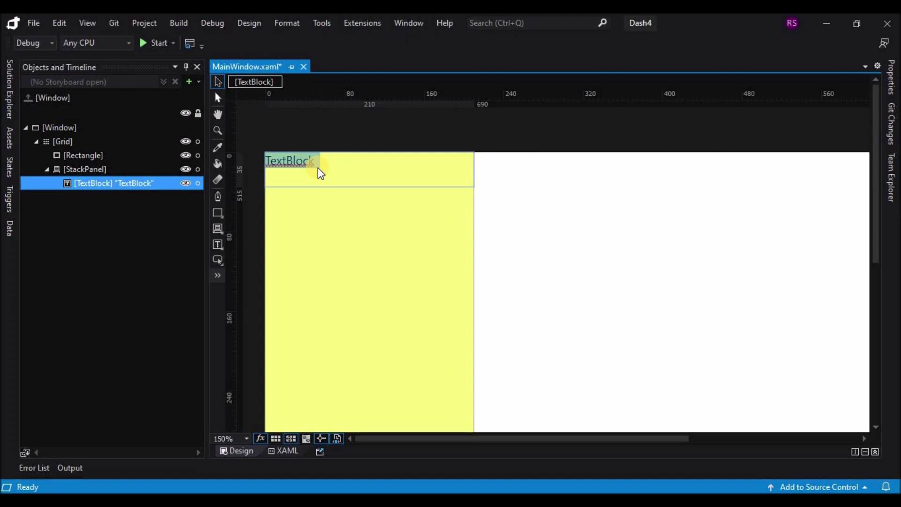
pyautogui.write('Yolan')
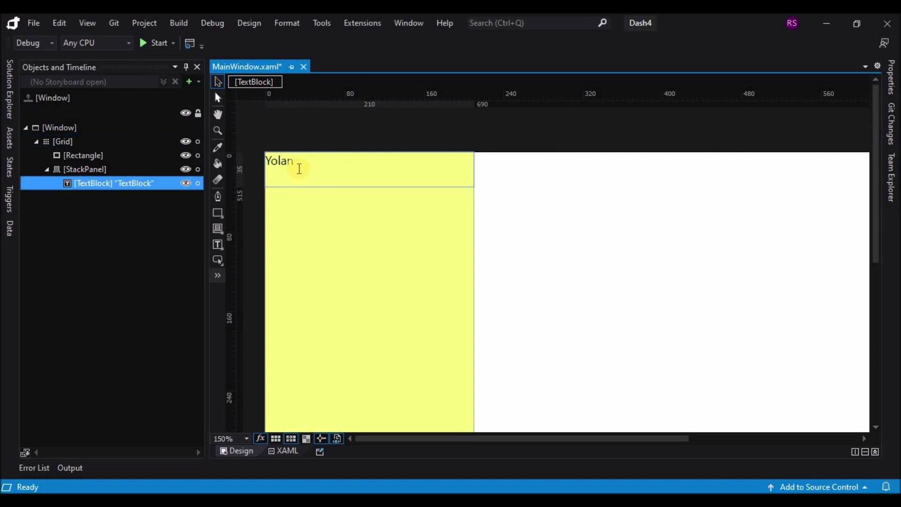
pyautogui.moveTo(298, 167); pyautogui.dragTo(262, 165)
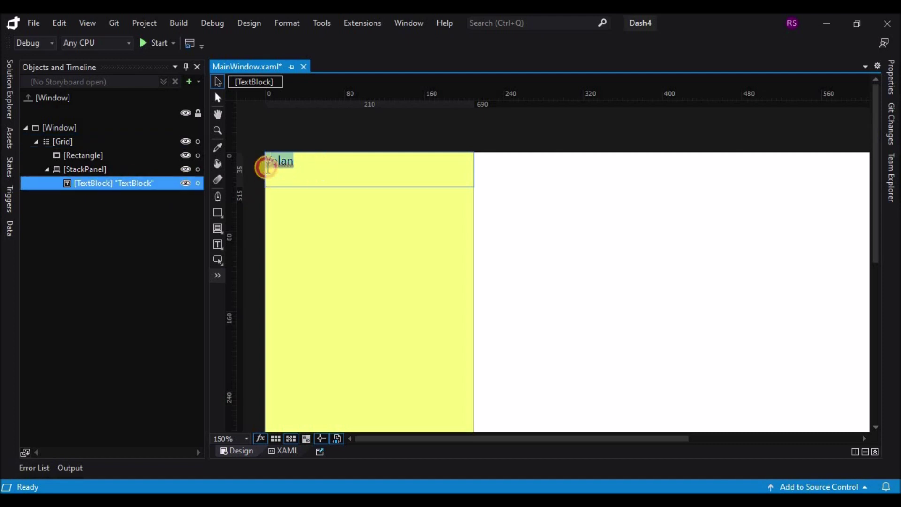
# - Make the selected "Yolan" text bold with a font size of 20 px
pyautogui.click(893, 94)
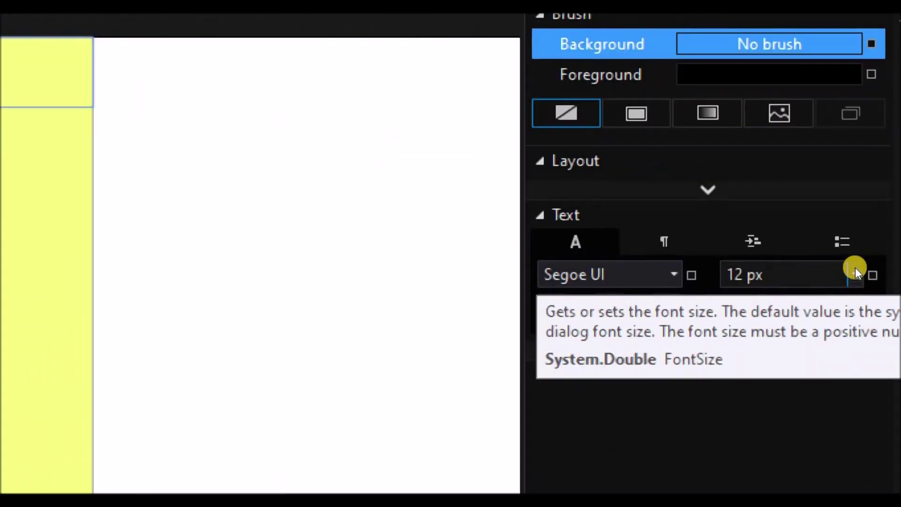
pyautogui.click(855, 268)
pyautogui.click(855, 268)
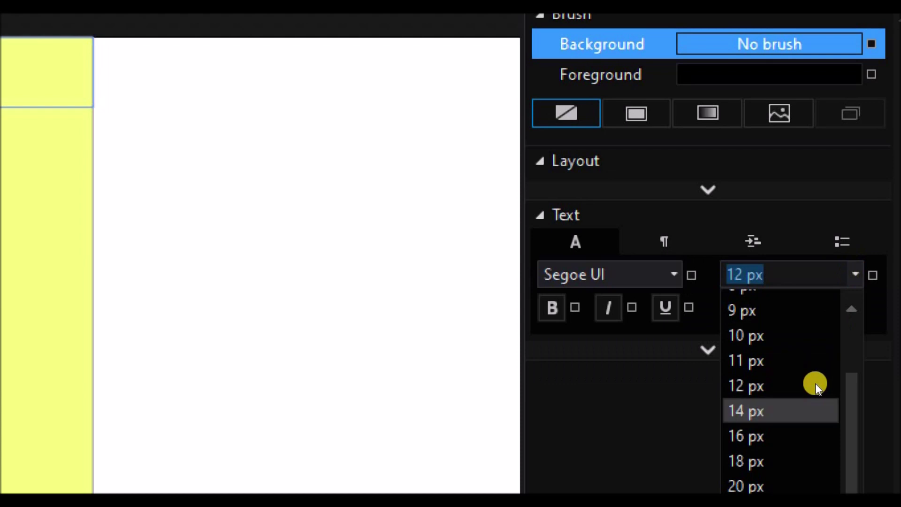
pyautogui.click(751, 482)
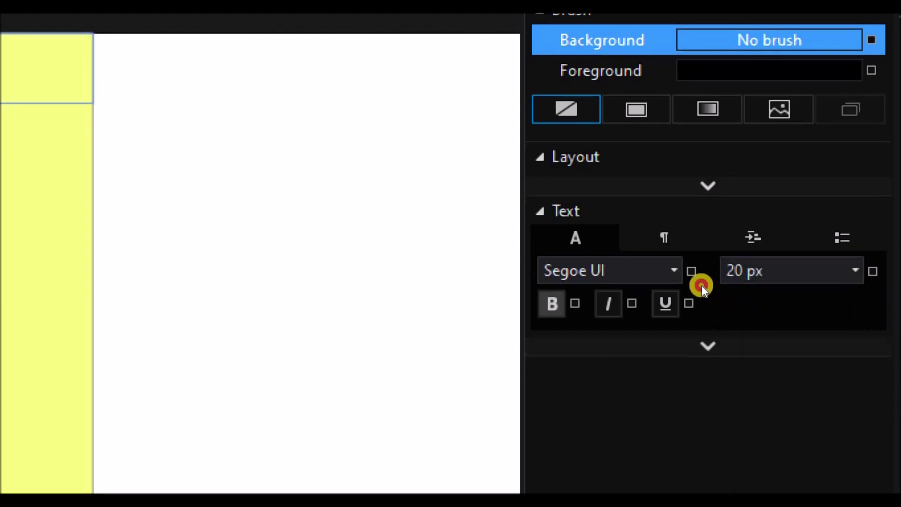
pyautogui.click(765, 270)
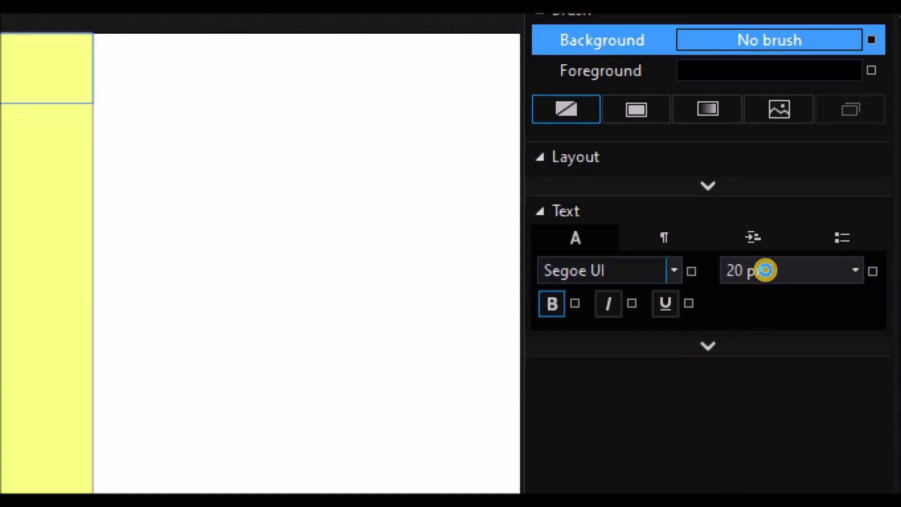
pyautogui.hotkey('alt', 'Down')
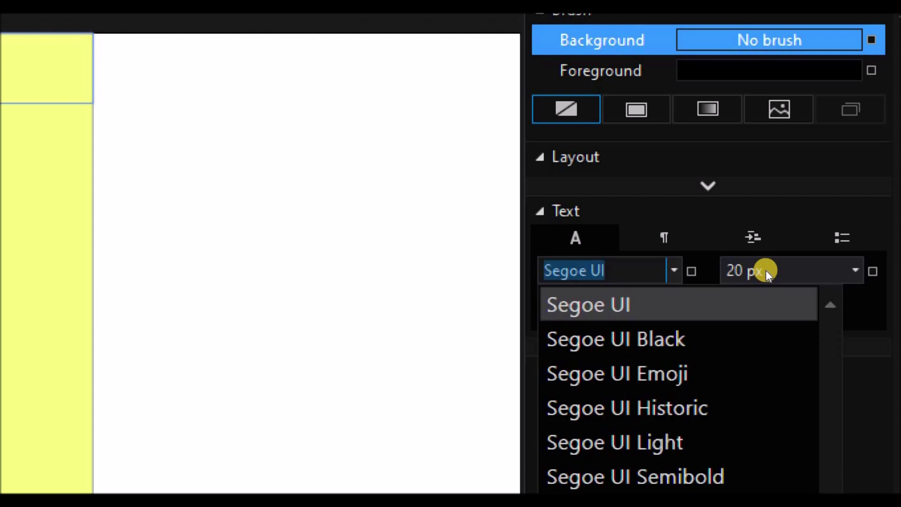
pyautogui.scroll(-3, 775, 337)
pyautogui.scroll(-2, 775, 336)
pyautogui.scroll(4, 774, 336)
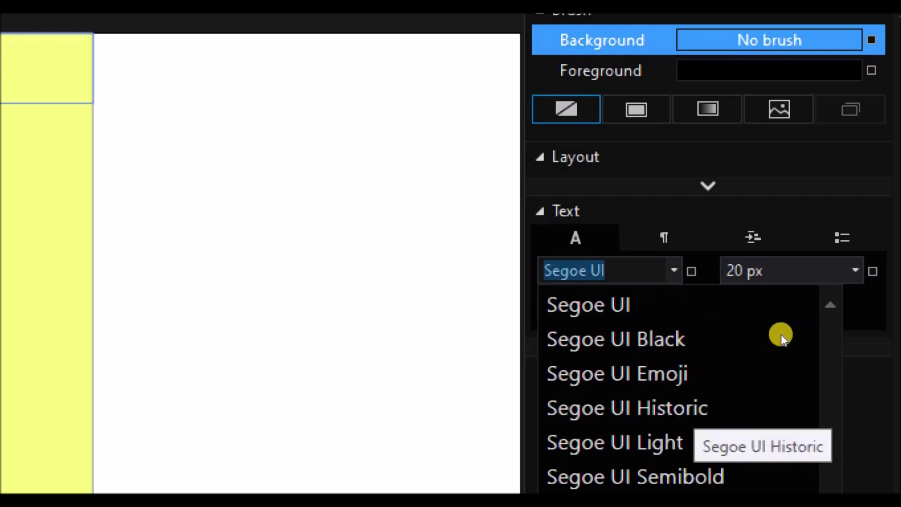
pyautogui.scroll(1, 781, 334)
pyautogui.press('Escape')
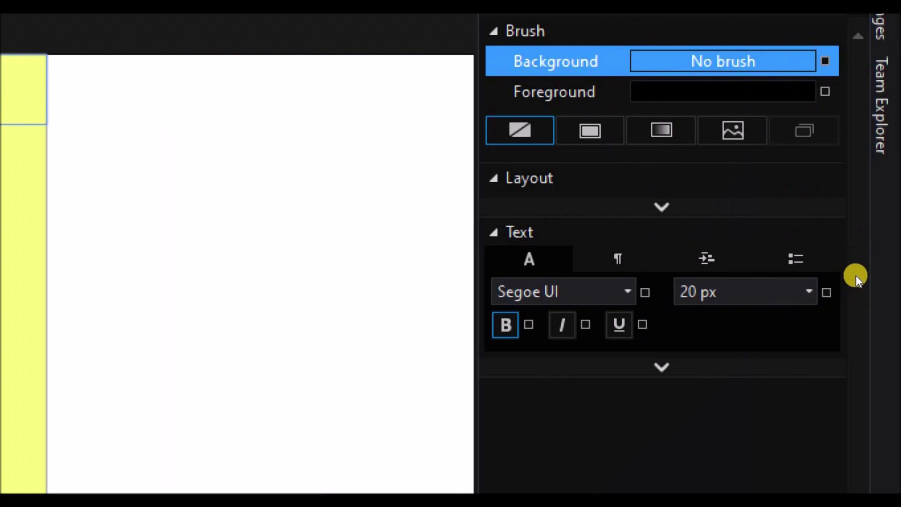
# - Set the font size of the "Yolan" title to 22 px and finish editing its text
pyautogui.click(810, 291)
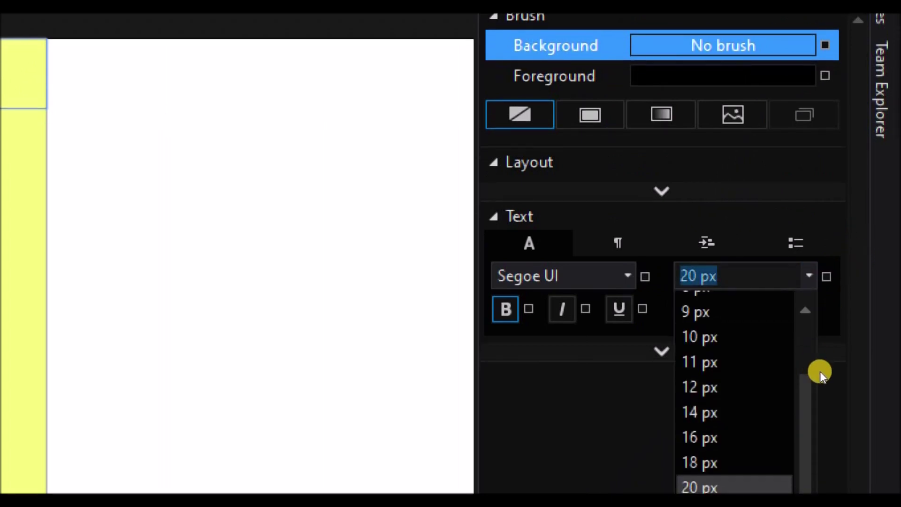
pyautogui.click(744, 297)
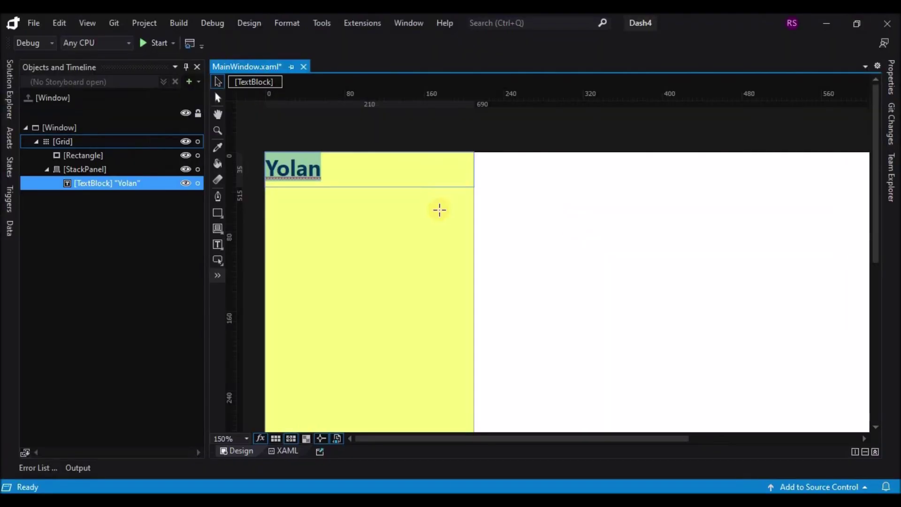
pyautogui.click(492, 261)
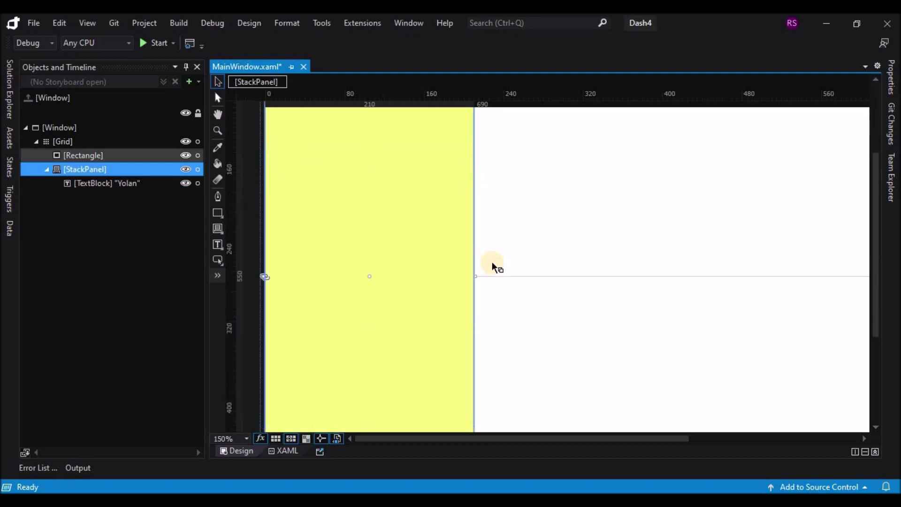
# - Set the "Yolan" TextBlock's vertical alignment to top and its paragraph alignment to Center
pyautogui.click(329, 177)
pyautogui.click(891, 78)
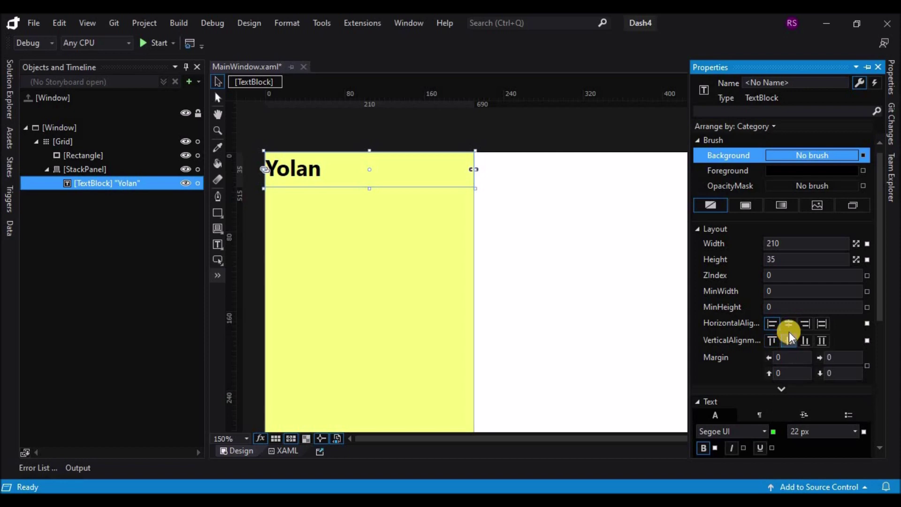
pyautogui.click(769, 343)
pyautogui.click(779, 389)
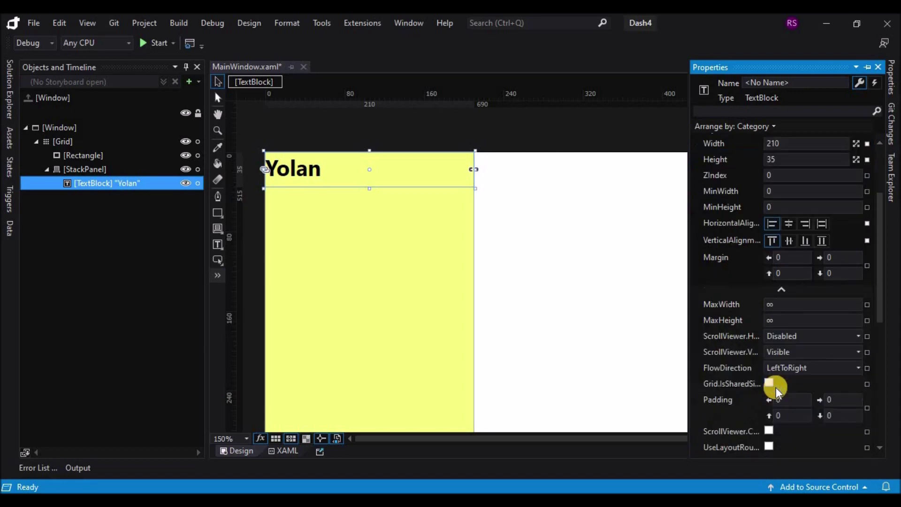
pyautogui.click(781, 293)
pyautogui.click(770, 320)
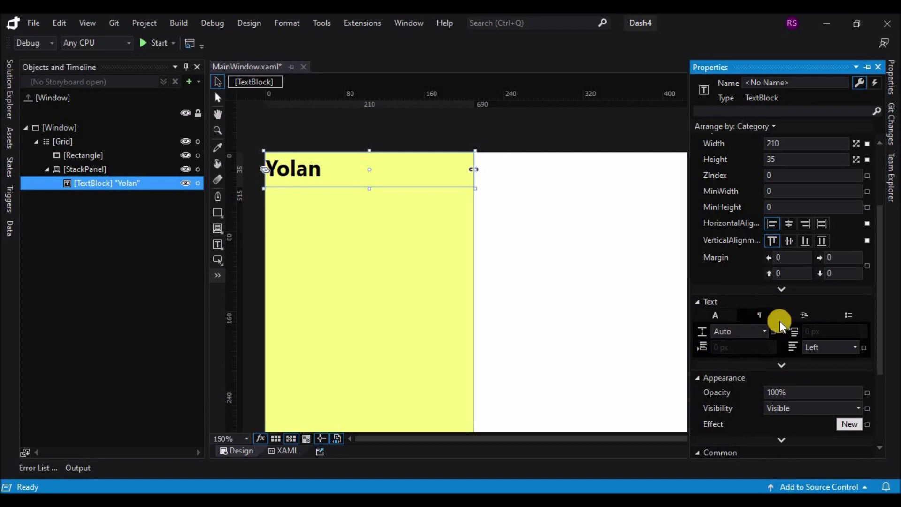
pyautogui.click(824, 343)
pyautogui.click(823, 373)
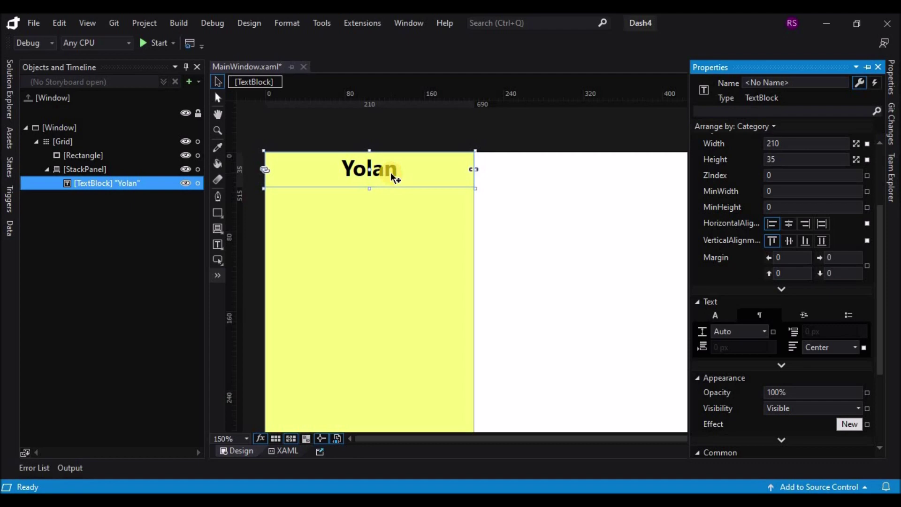
# - Insert an asterisk directly in front of the word "Yolan" in the sidebar title
pyautogui.doubleClick(345, 174)
pyautogui.click(341, 175)
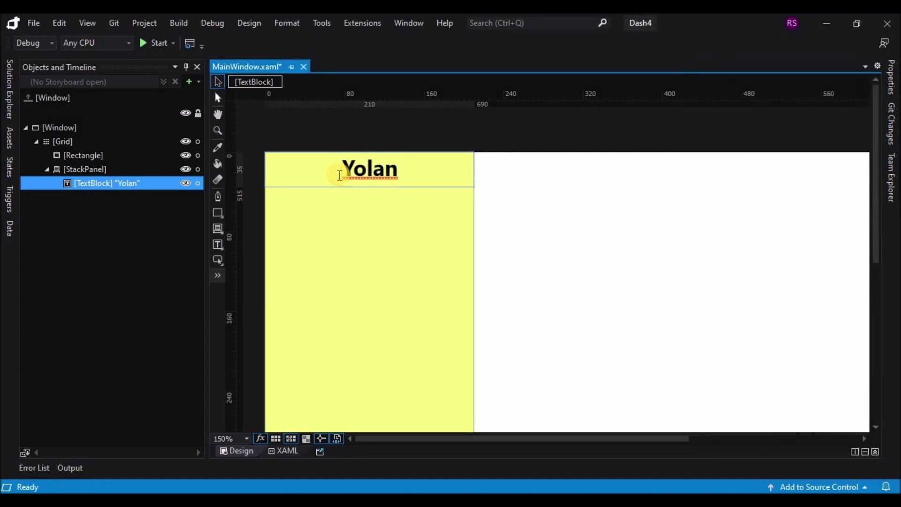
pyautogui.write('*')
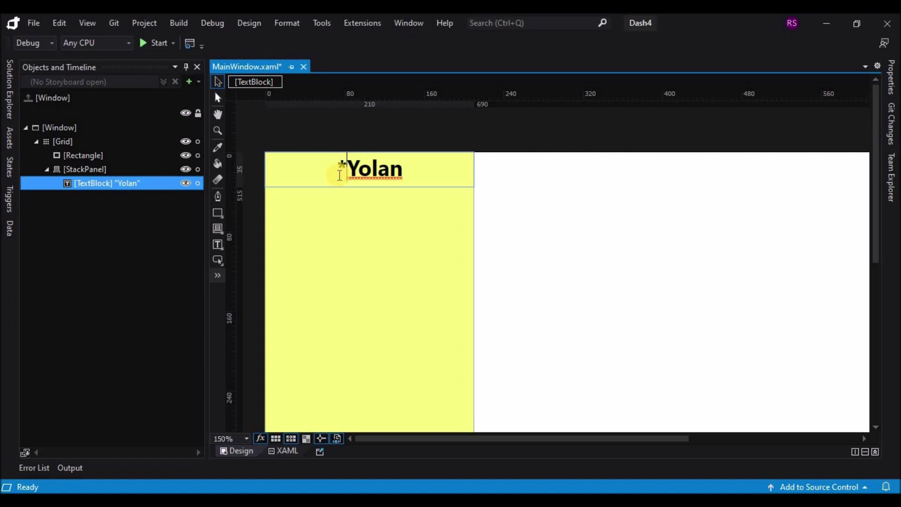
# - Color only the asterisk in the title red, using foreground #FFFF0000
pyautogui.click(344, 168)
pyautogui.click(890, 77)
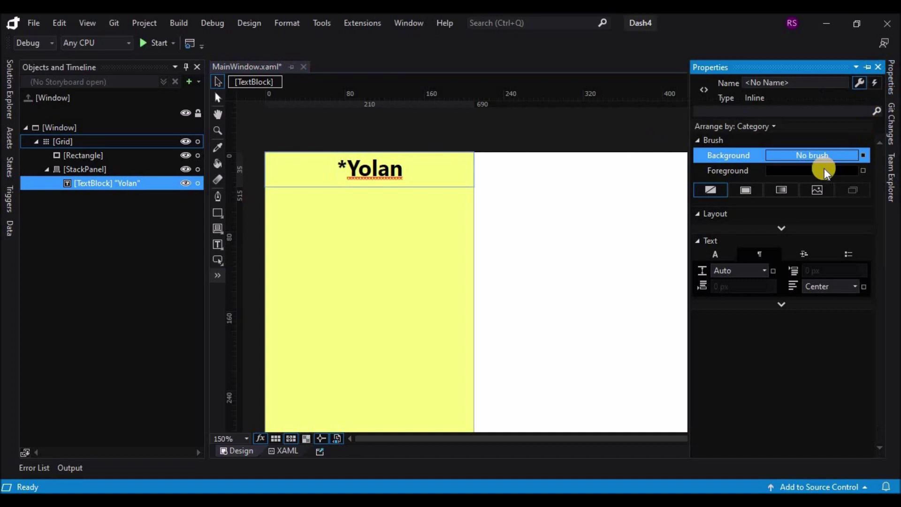
pyautogui.click(751, 171)
pyautogui.moveTo(776, 223); pyautogui.dragTo(801, 210)
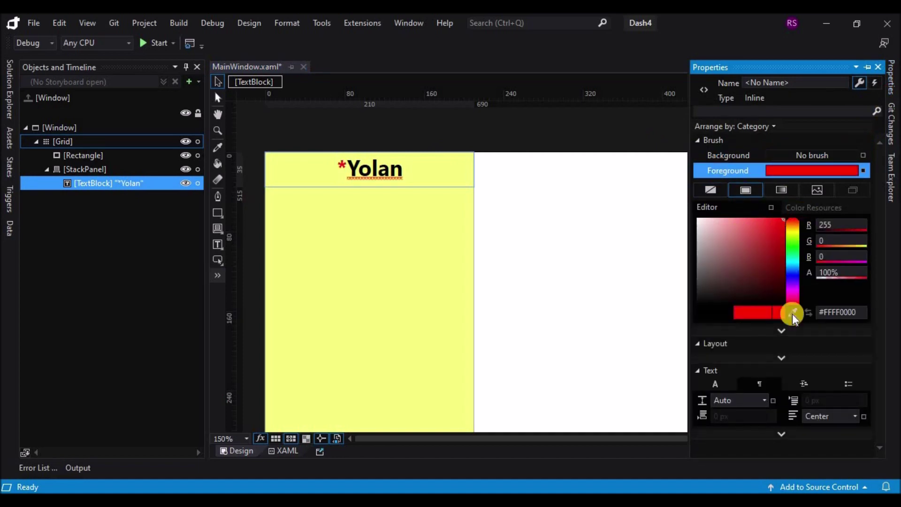
# - Enlarge only the red asterisk, trying 72 px and 48 px before settling on a 36 px font size
pyautogui.click(728, 379)
pyautogui.click(853, 401)
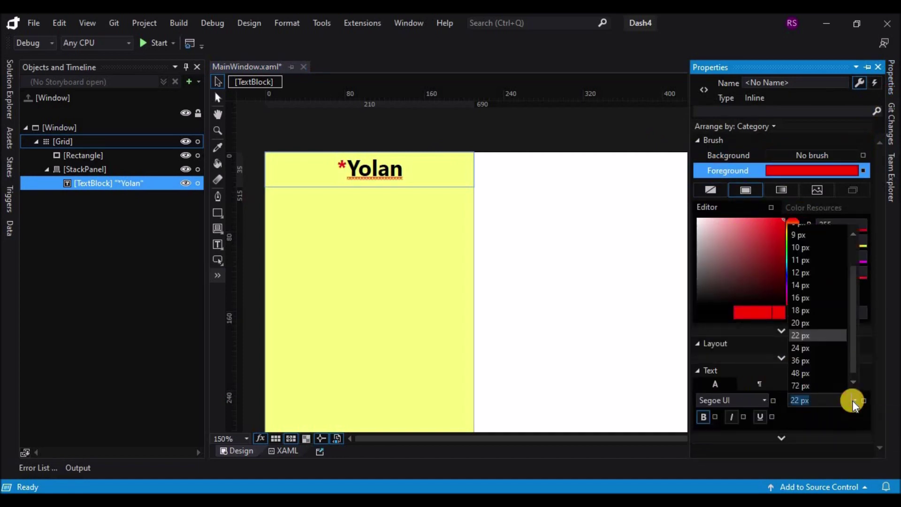
pyautogui.click(844, 388)
pyautogui.click(854, 400)
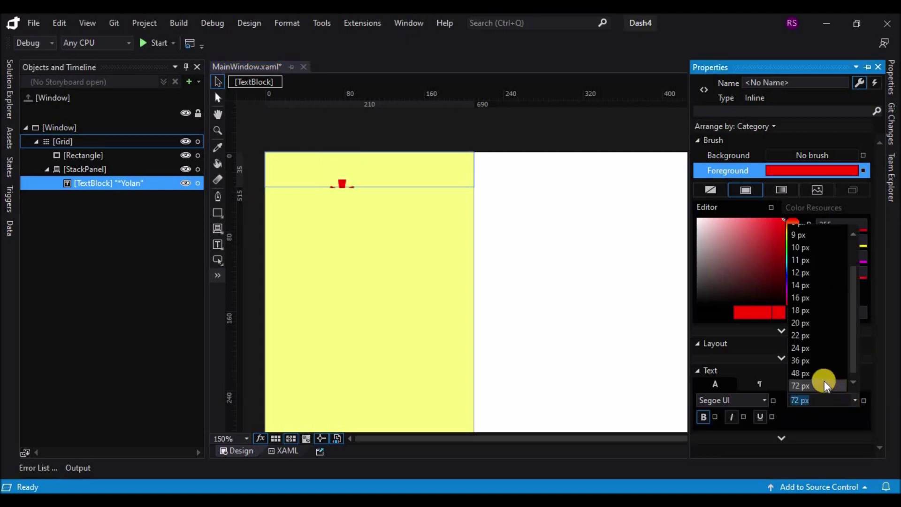
pyautogui.click(821, 377)
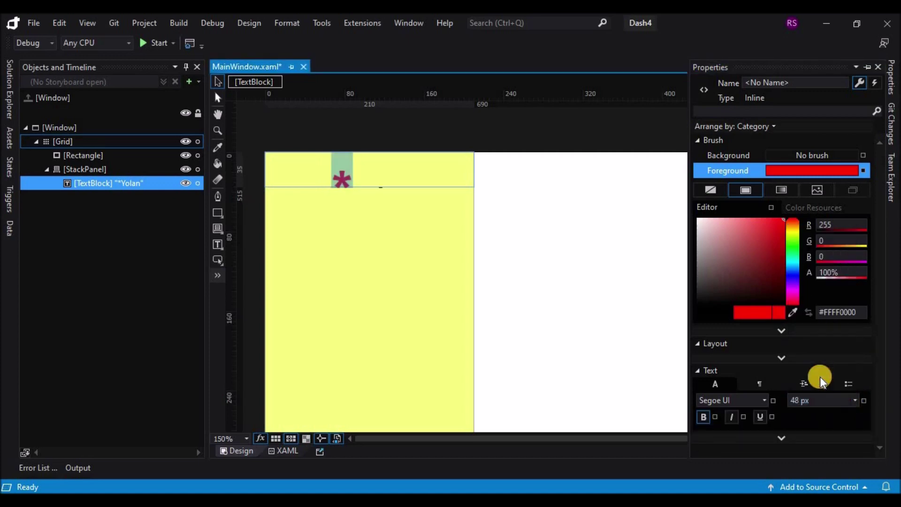
pyautogui.click(857, 399)
pyautogui.click(825, 368)
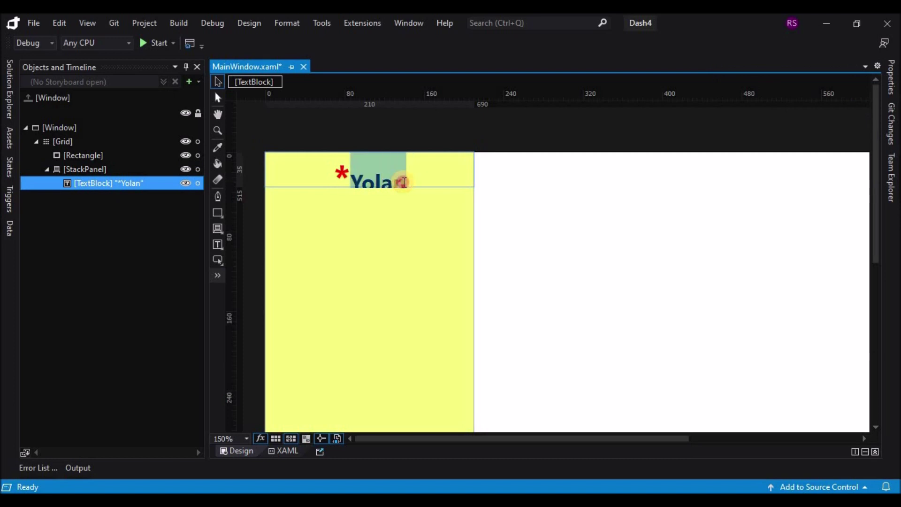
# - Extend the title TextBlock downward to a height of 50 so the whole text fits
pyautogui.click(891, 78)
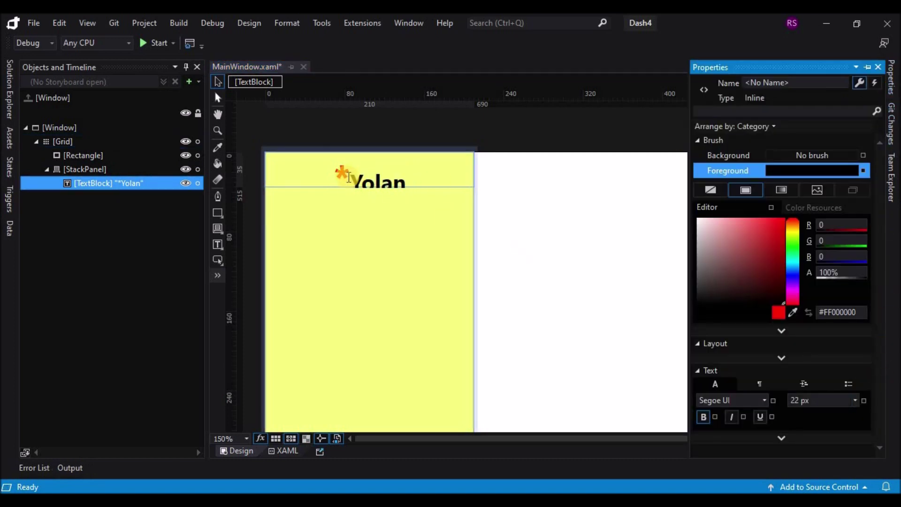
pyautogui.click(401, 179)
pyautogui.click(367, 191)
pyautogui.click(368, 185)
pyautogui.moveTo(370, 201); pyautogui.dragTo(369, 204)
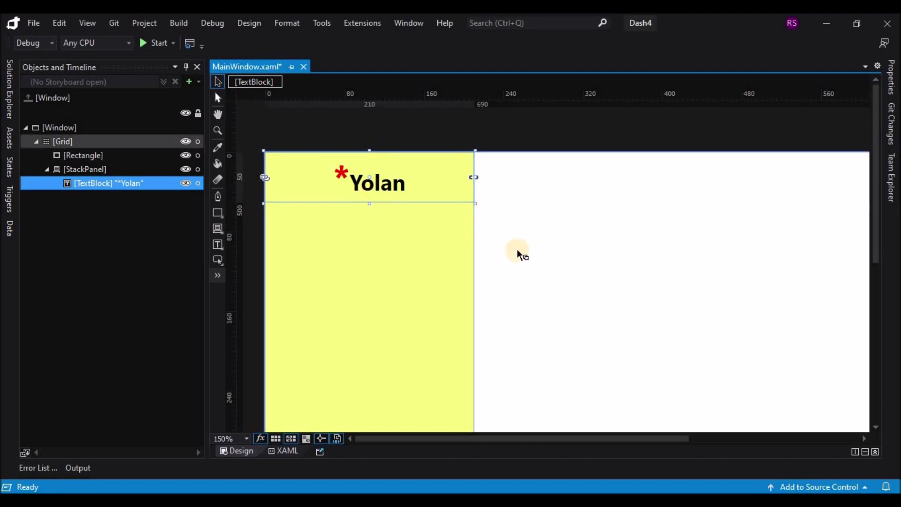
# - Set the title TextBlock's top margin to 10
pyautogui.click(891, 77)
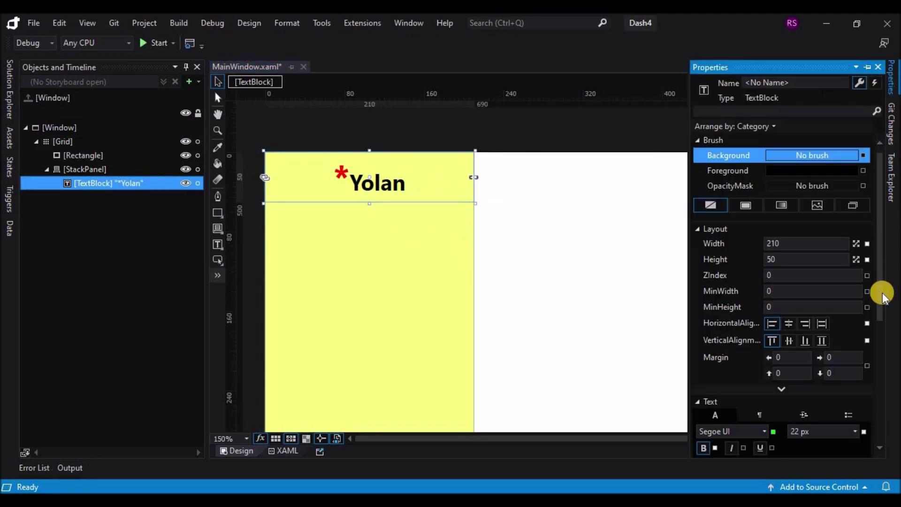
pyautogui.click(793, 374)
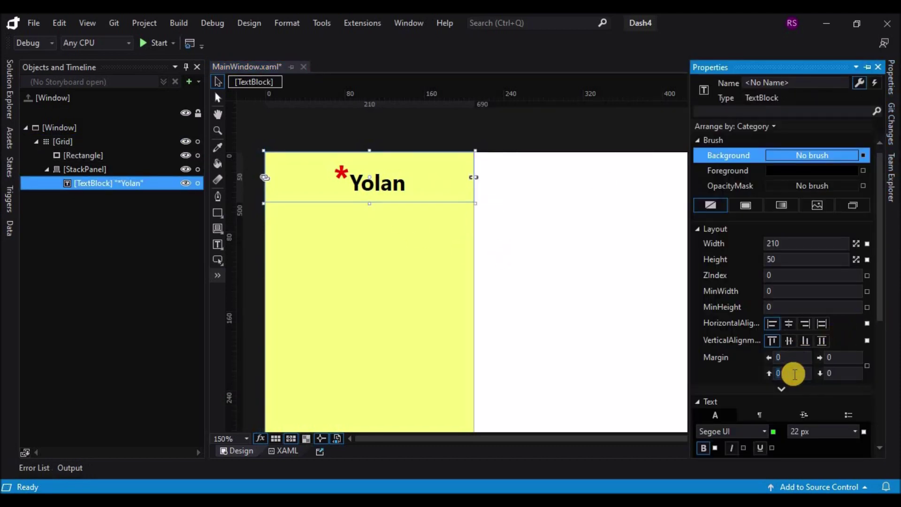
pyautogui.write('10')
pyautogui.press('Return')
pyautogui.click(401, 298)
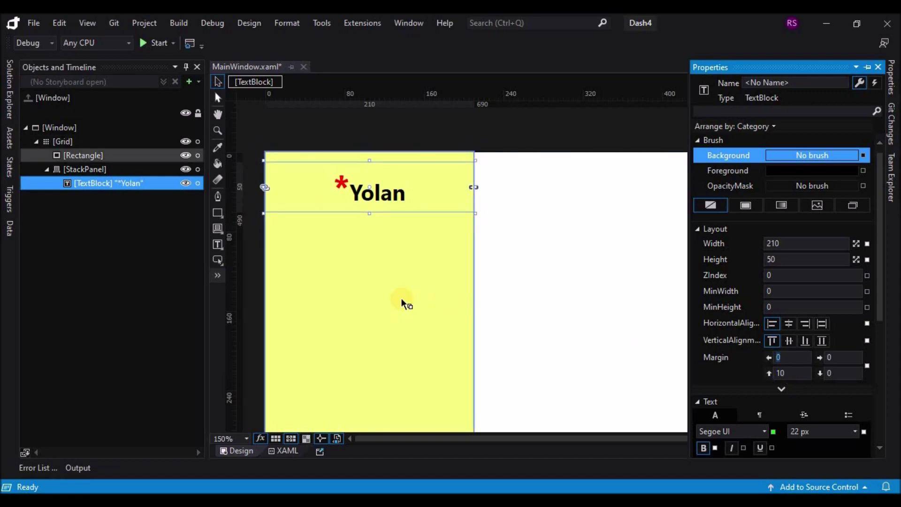
pyautogui.click(537, 274)
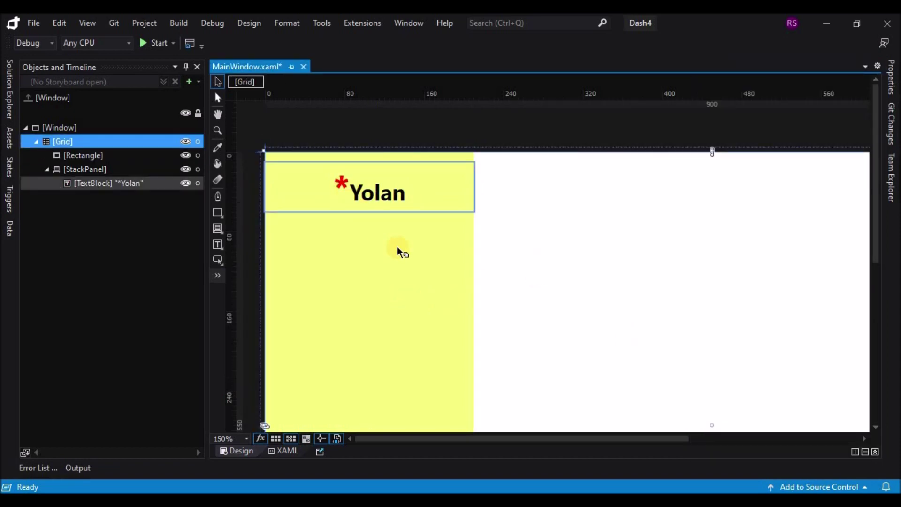
# - Add a button to the sidebar StackPanel beneath the title and set its top margin to 30
pyautogui.click(91, 170)
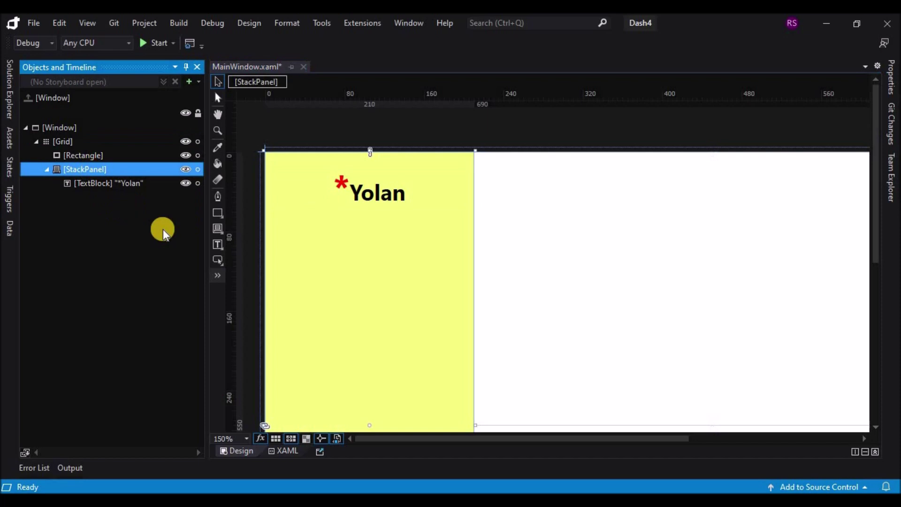
pyautogui.doubleClick(218, 261)
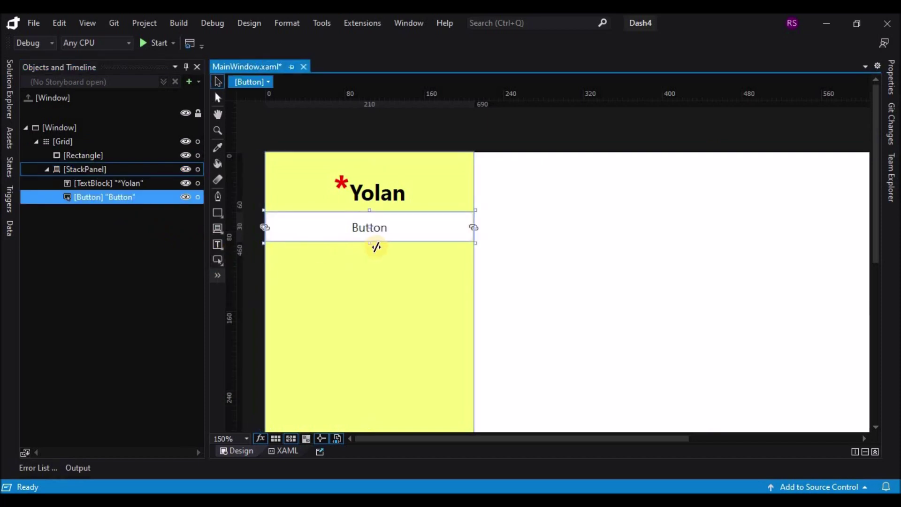
pyautogui.click(891, 90)
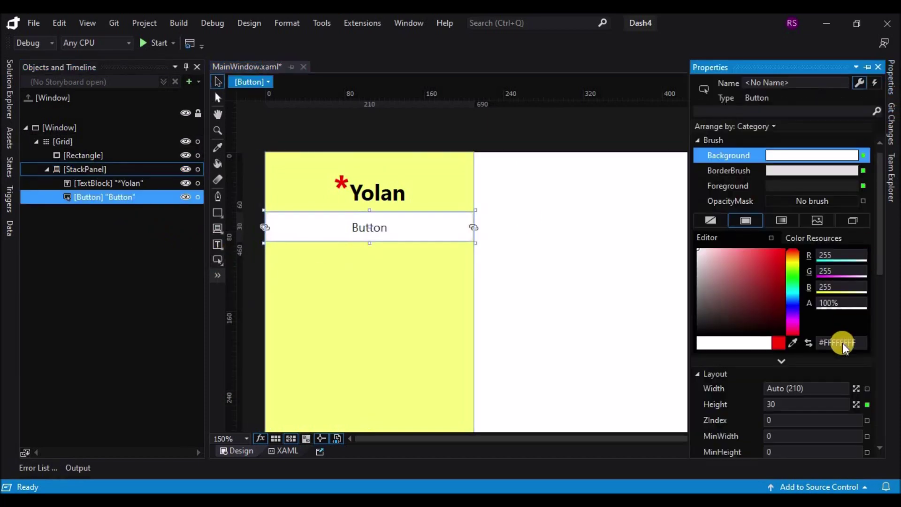
pyautogui.click(788, 422)
pyautogui.write('10')
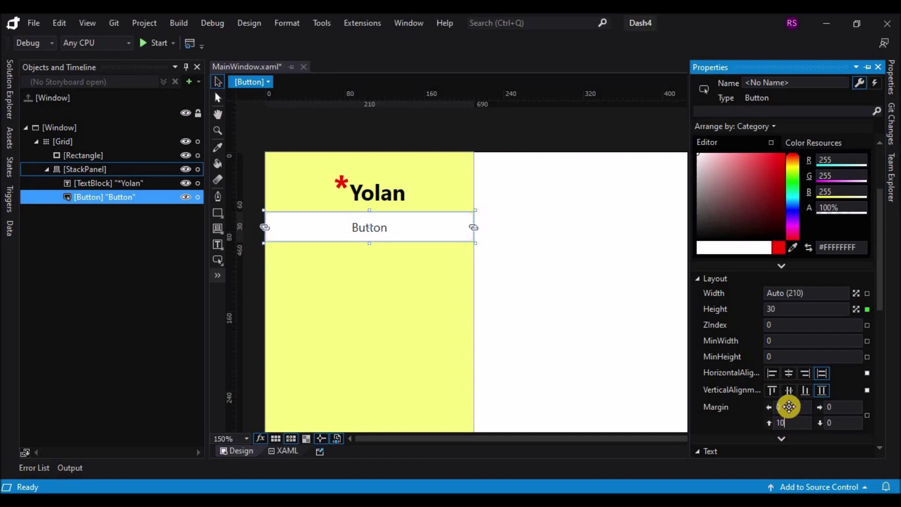
pyautogui.click(790, 408)
pyautogui.click(792, 425)
pyautogui.write('30')
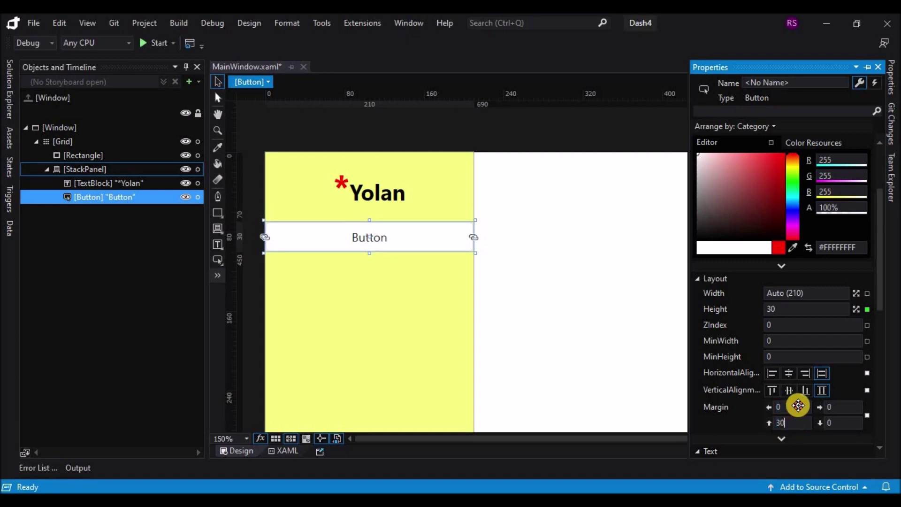
pyautogui.click(799, 405)
pyautogui.click(586, 322)
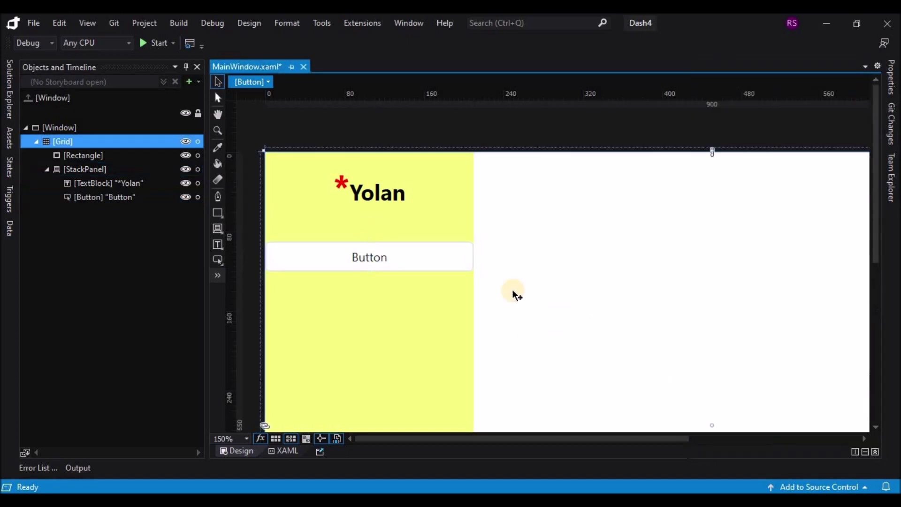
# - Remove the sidebar button's fill and outline by setting both Background and BorderBrush to No brush
pyautogui.click(436, 256)
pyautogui.click(892, 84)
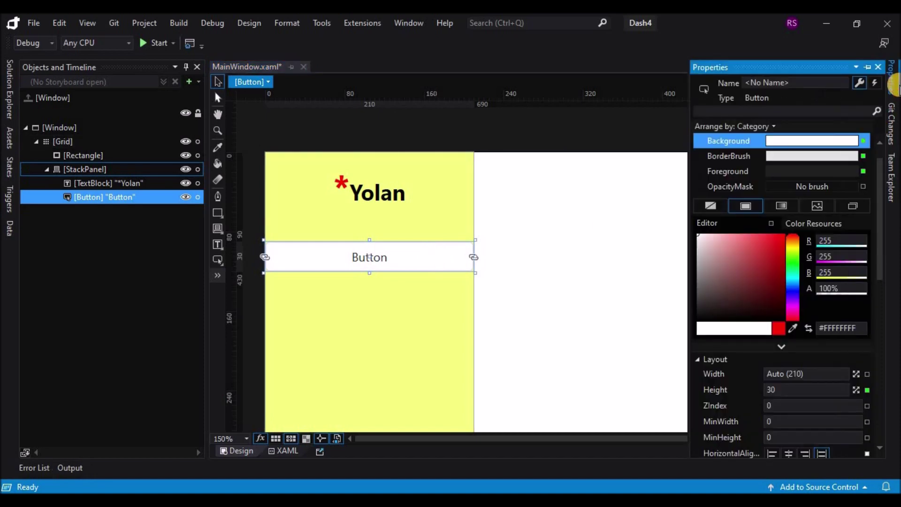
pyautogui.click(712, 205)
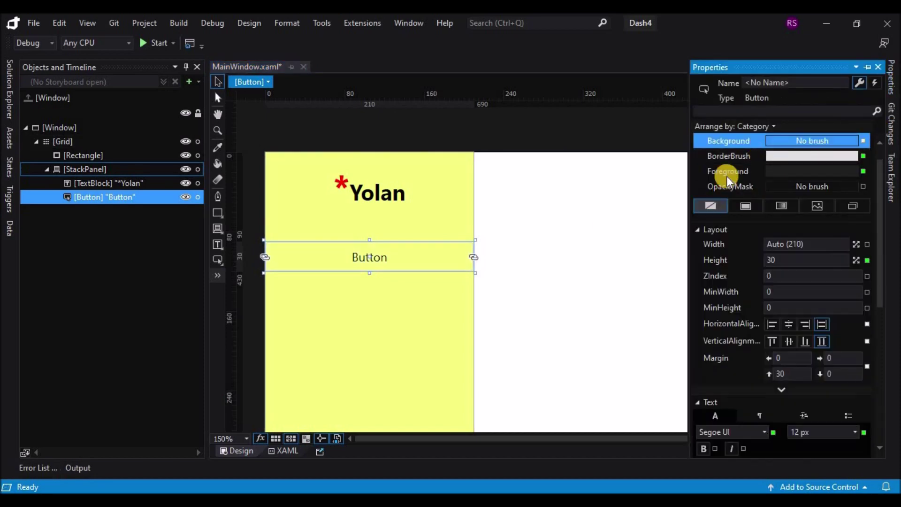
pyautogui.click(710, 206)
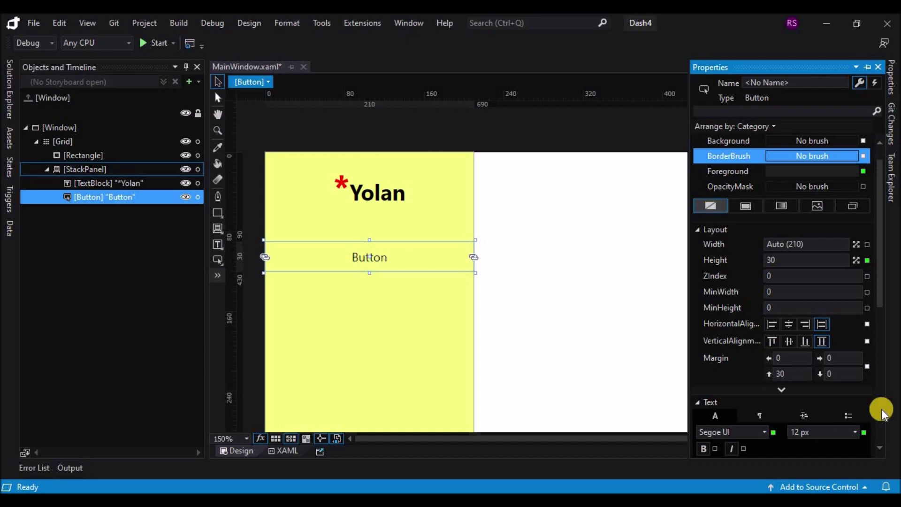
# - Change the button's content to "Dashboard" and format its text bold in Segoe UI Semibold
pyautogui.moveTo(881, 300); pyautogui.dragTo(831, 382)
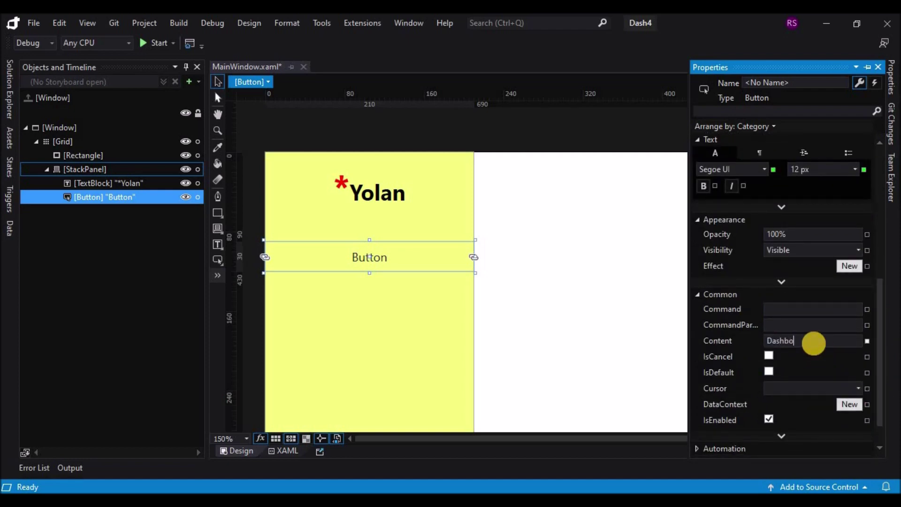
pyautogui.click(822, 325)
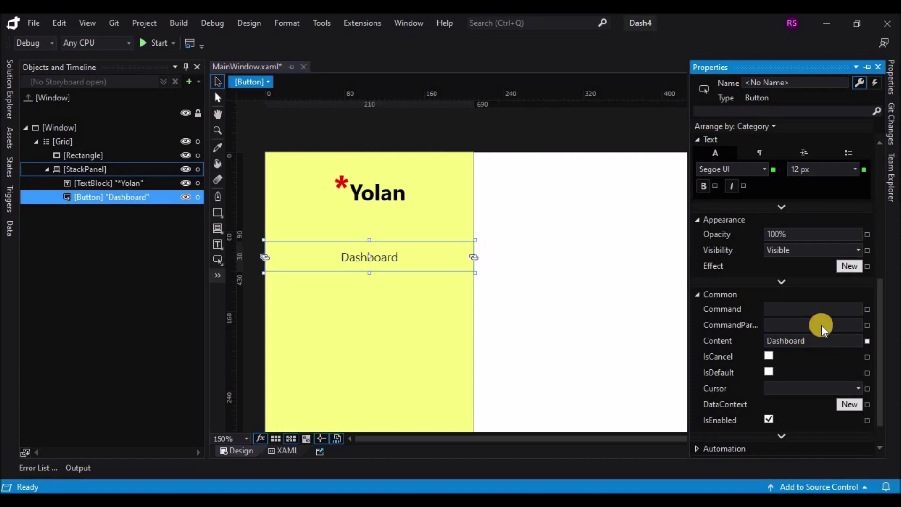
pyautogui.click(703, 186)
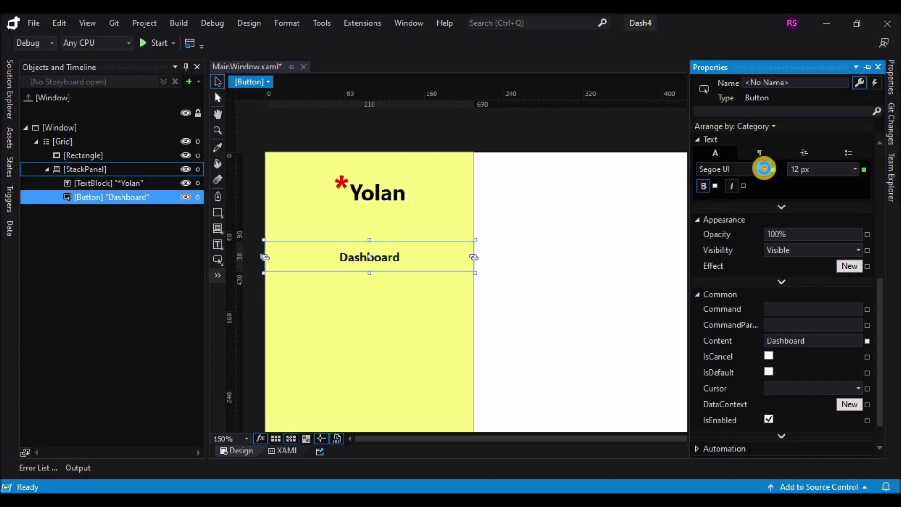
pyautogui.click(764, 168)
pyautogui.click(759, 272)
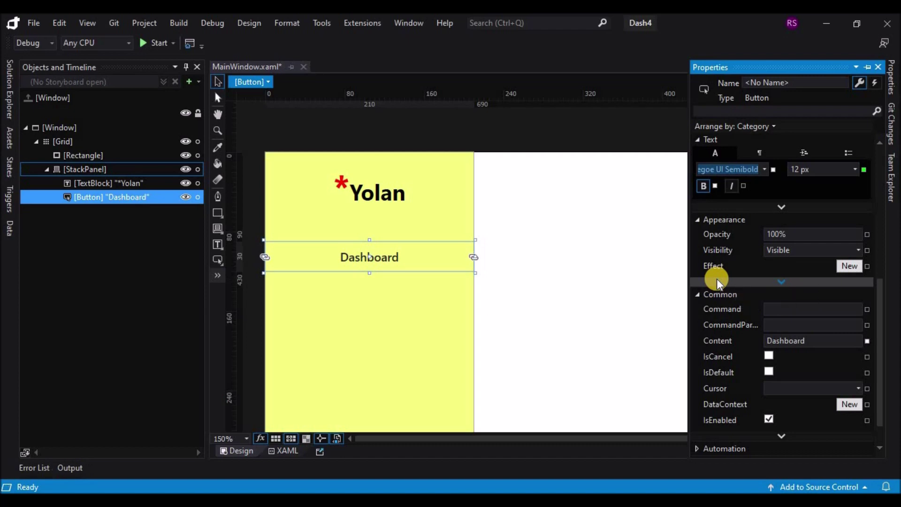
# - Create an editable copy of the Dashboard button's template as style ButtonStyle1, defined in this document
pyautogui.click(390, 260)
pyautogui.rightClick(389, 260)
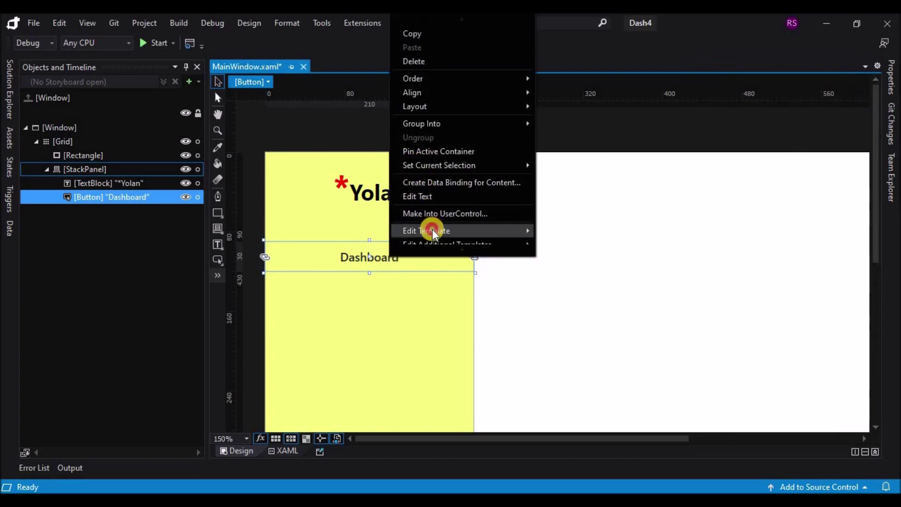
pyautogui.moveTo(433, 229)
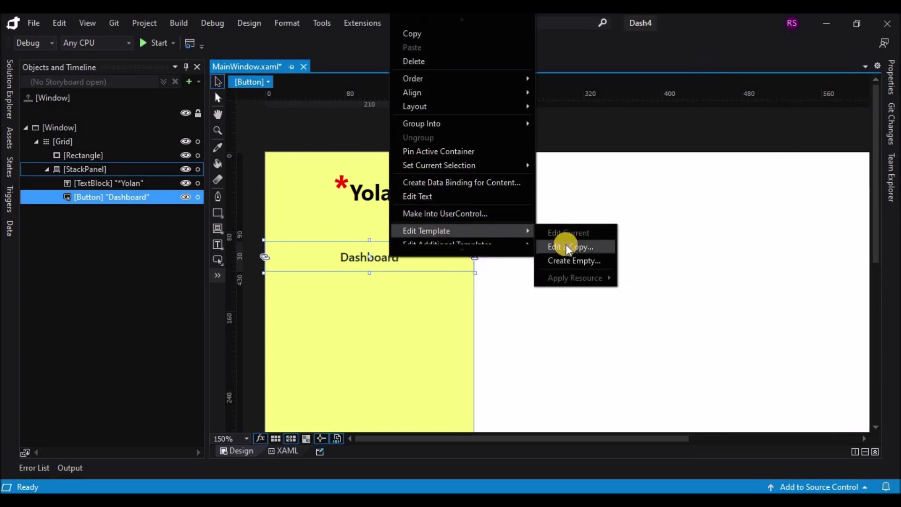
pyautogui.click(567, 244)
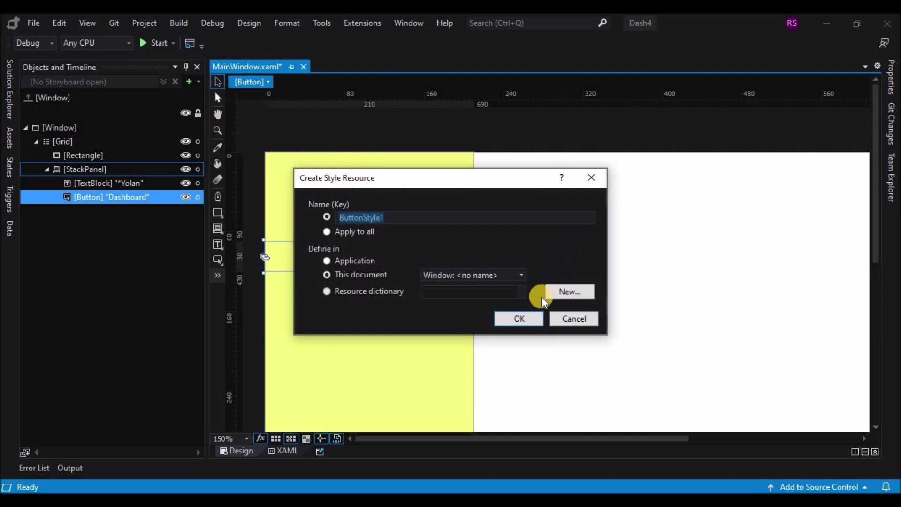
pyautogui.click(519, 318)
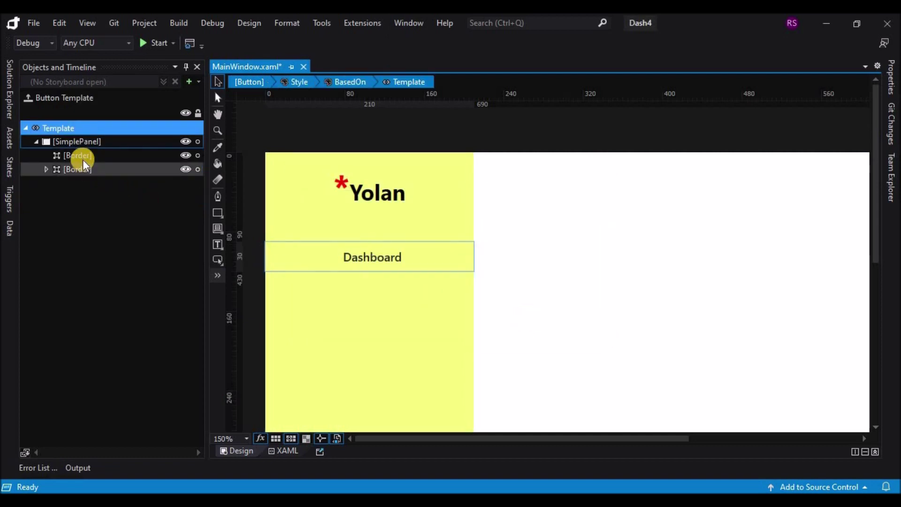
# - Examine the button template's structure, checking SimplePanel, both Borders and the nested StackPanel with its PathMain and ContentPresenterMain elements
pyautogui.click(83, 157)
pyautogui.click(75, 170)
pyautogui.click(46, 169)
pyautogui.click(78, 182)
pyautogui.click(77, 173)
pyautogui.click(75, 155)
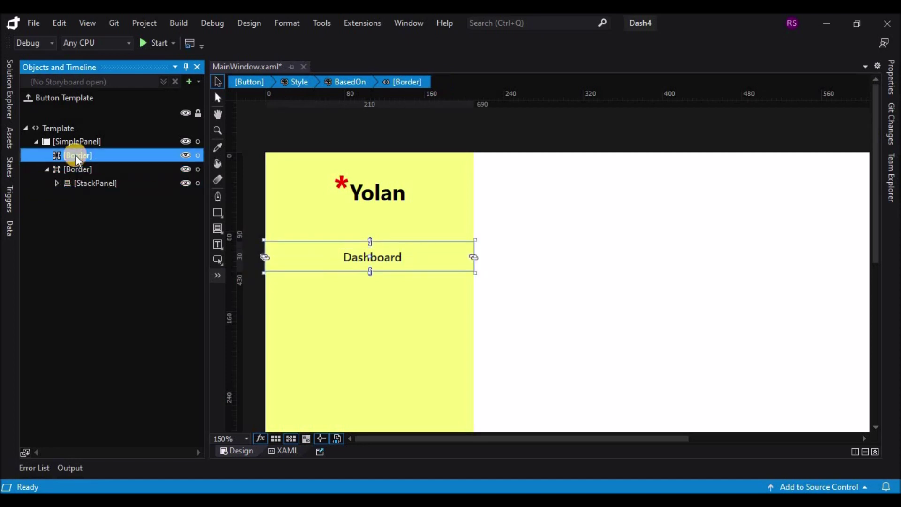
pyautogui.click(75, 141)
pyautogui.click(76, 169)
pyautogui.click(79, 141)
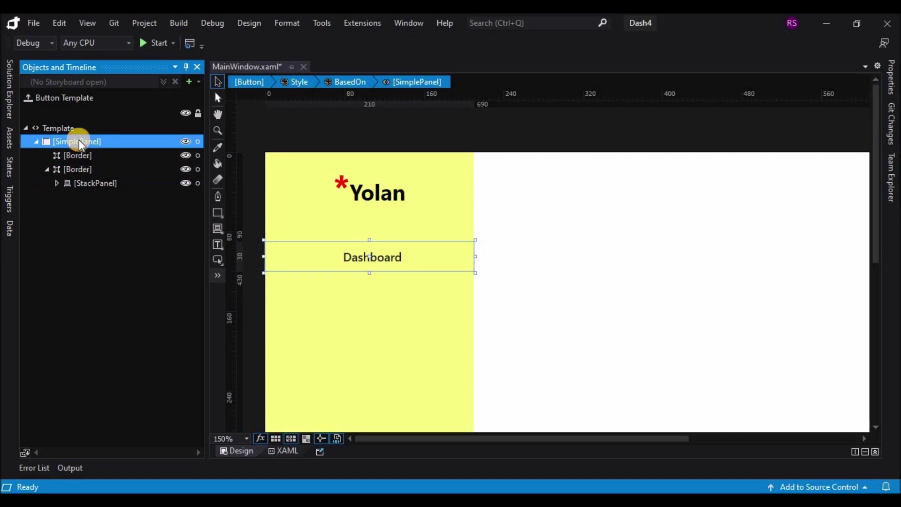
pyautogui.click(90, 183)
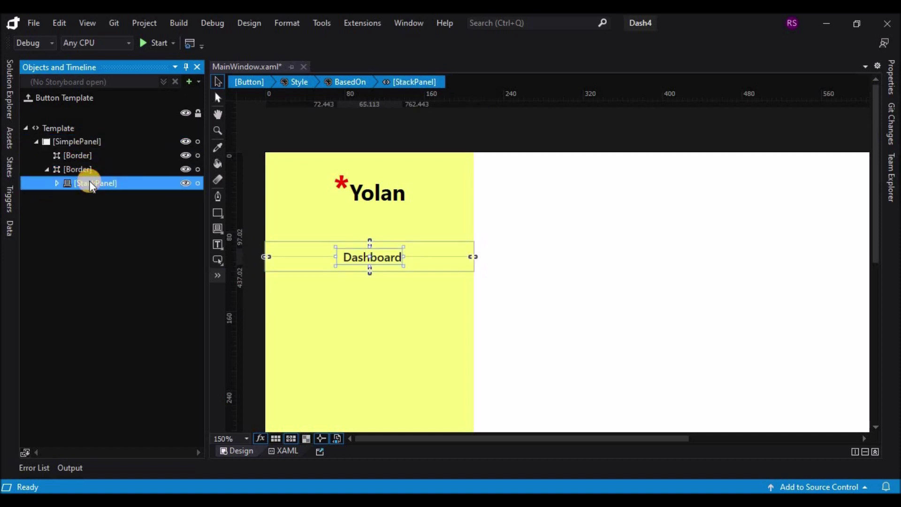
pyautogui.click(56, 182)
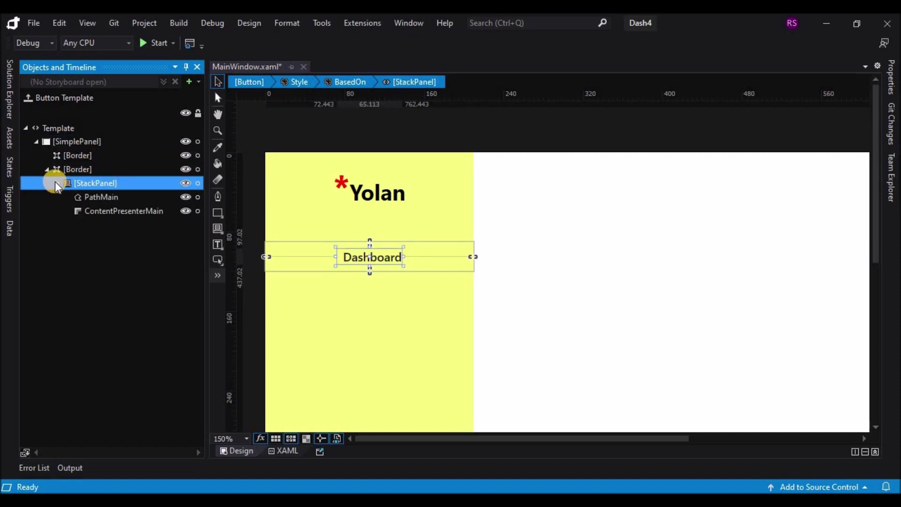
pyautogui.click(103, 195)
pyautogui.click(106, 208)
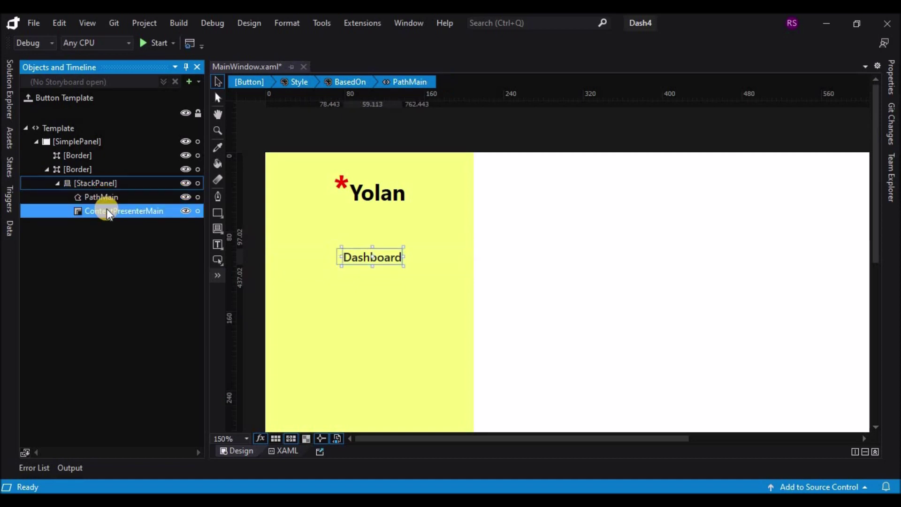
# - Insert an Image control into the button template's StackPanel and place it first, ahead of PathMain
pyautogui.click(103, 184)
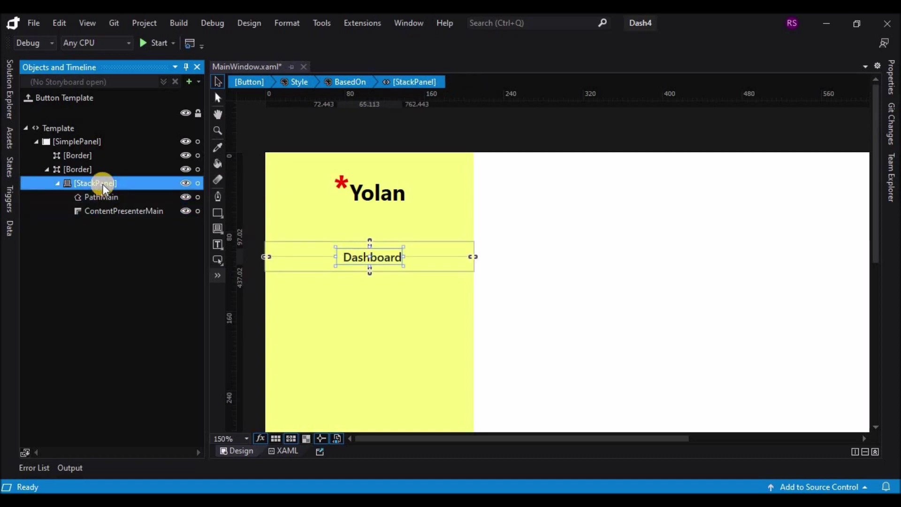
pyautogui.click(217, 275)
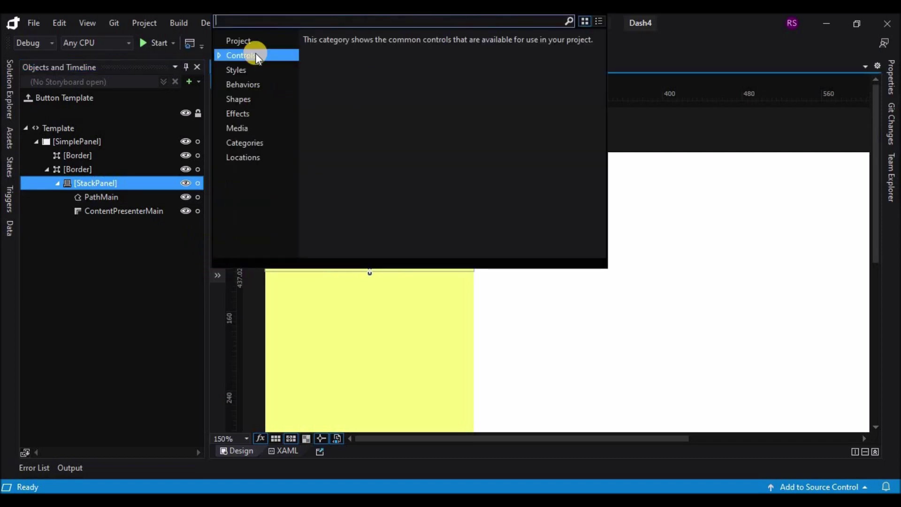
pyautogui.click(265, 26)
pyautogui.write('im')
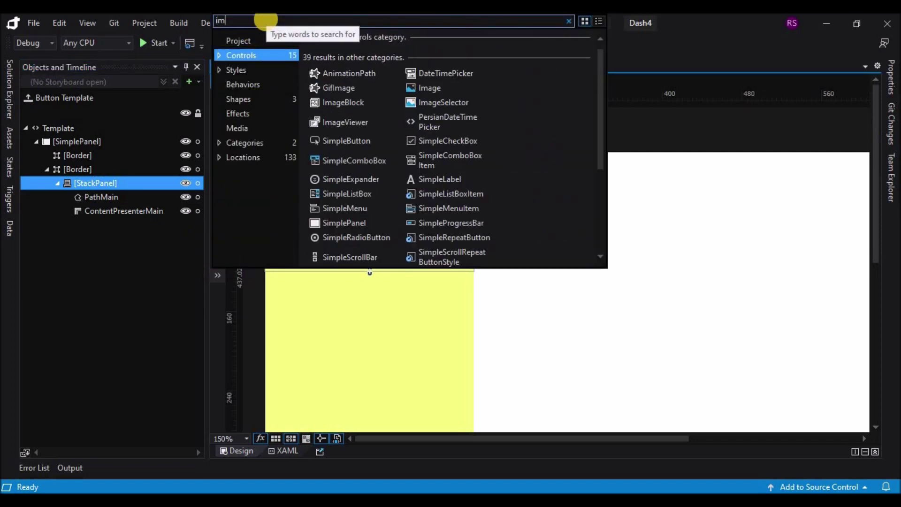
pyautogui.click(429, 87)
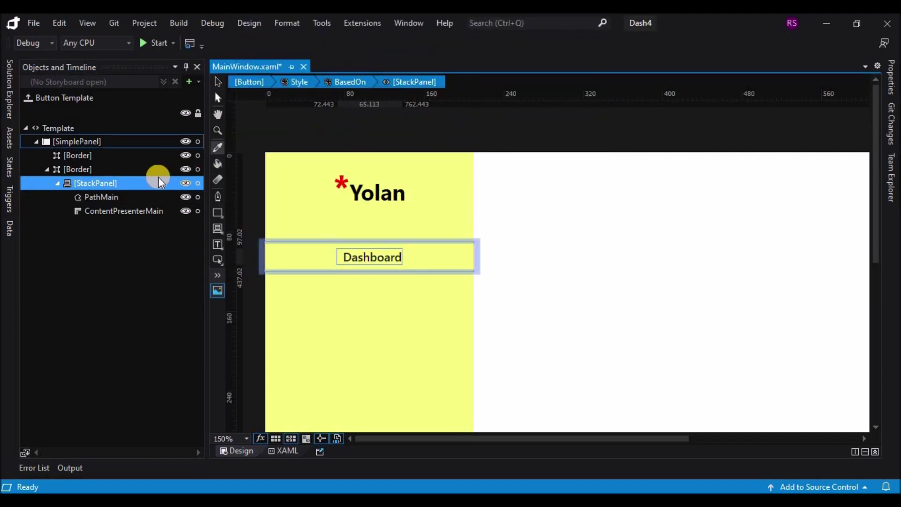
pyautogui.click(338, 249)
pyautogui.moveTo(115, 225); pyautogui.dragTo(117, 191)
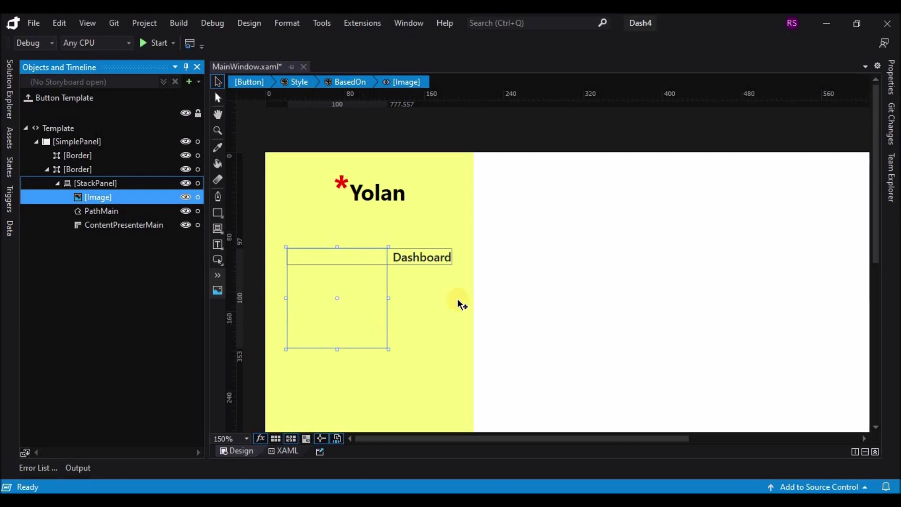
# - Set the template image's width and height to 20
pyautogui.click(888, 84)
pyautogui.click(800, 214)
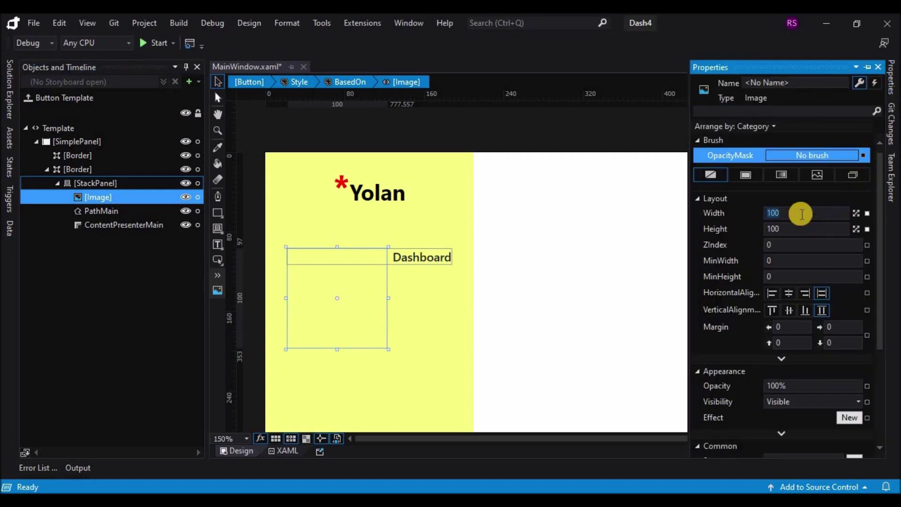
pyautogui.click(817, 233)
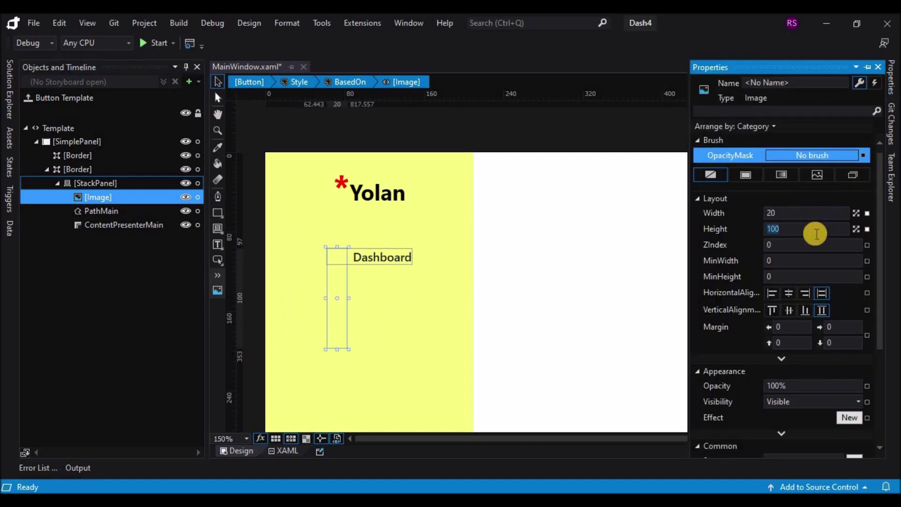
pyautogui.click(792, 211)
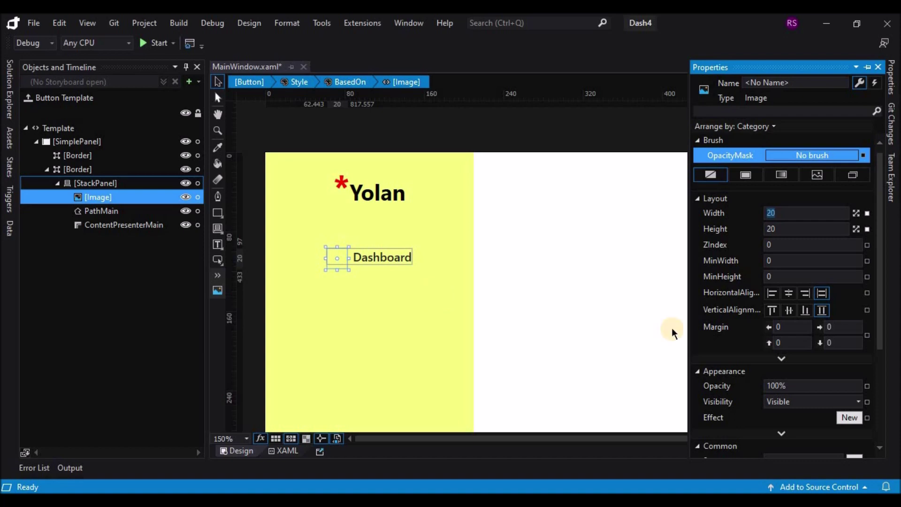
# - Set the template image's source to icons8-brightness-24.png from the Icons folder
pyautogui.scroll(-3, 881, 389)
pyautogui.click(854, 383)
pyautogui.scroll(-5, 630, 279)
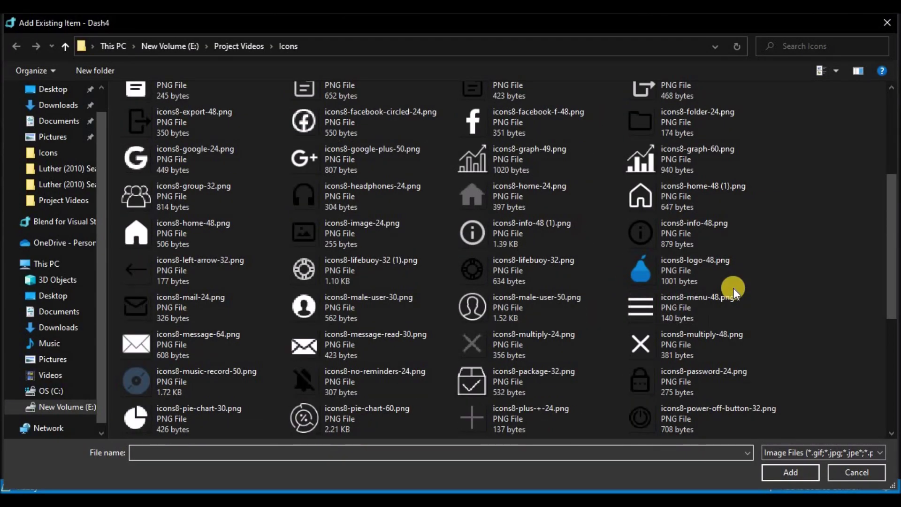
pyautogui.scroll(-3, 733, 288)
pyautogui.scroll(-3, 733, 288)
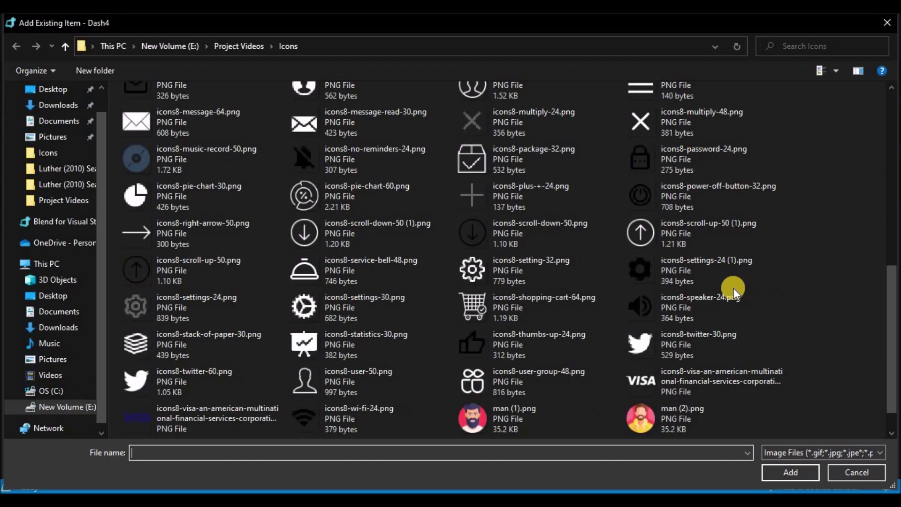
pyautogui.scroll(-3, 734, 289)
pyautogui.scroll(3, 734, 288)
pyautogui.scroll(-3, 734, 289)
pyautogui.scroll(3, 734, 288)
pyautogui.scroll(-3, 733, 289)
pyautogui.scroll(3, 734, 288)
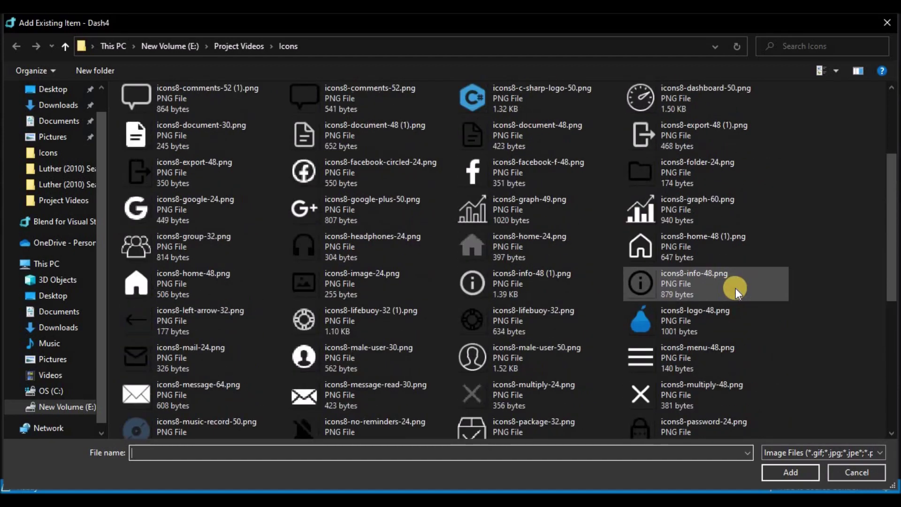
pyautogui.scroll(3, 736, 288)
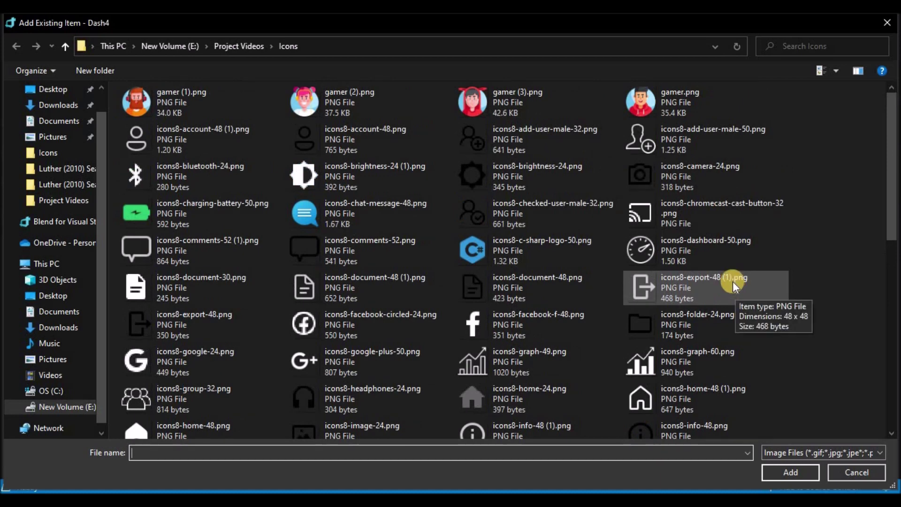
pyautogui.doubleClick(685, 254)
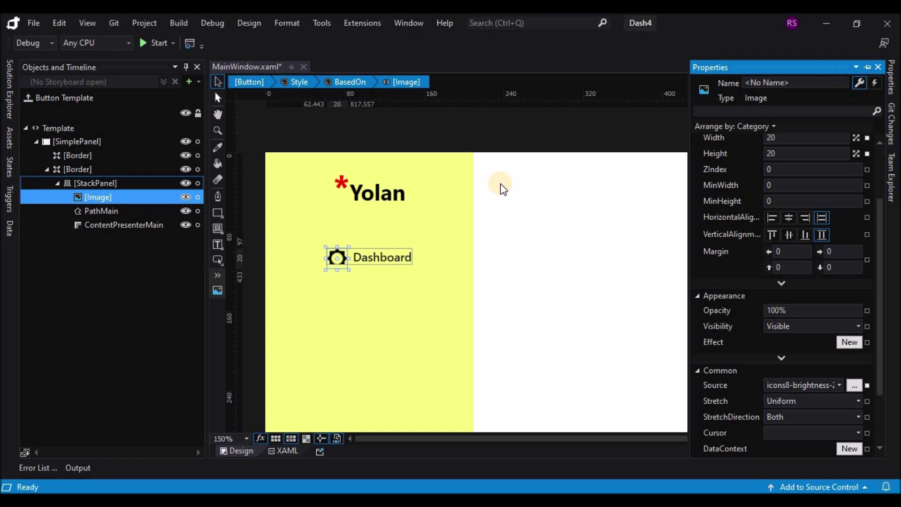
# - Set the template image's width and height to 15
pyautogui.click(793, 142)
pyautogui.write('15')
pyautogui.click(788, 157)
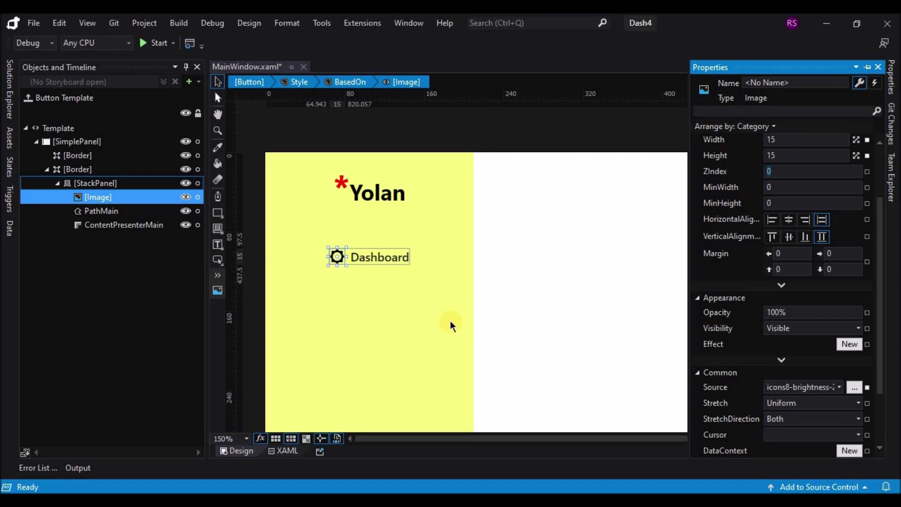
pyautogui.click(428, 325)
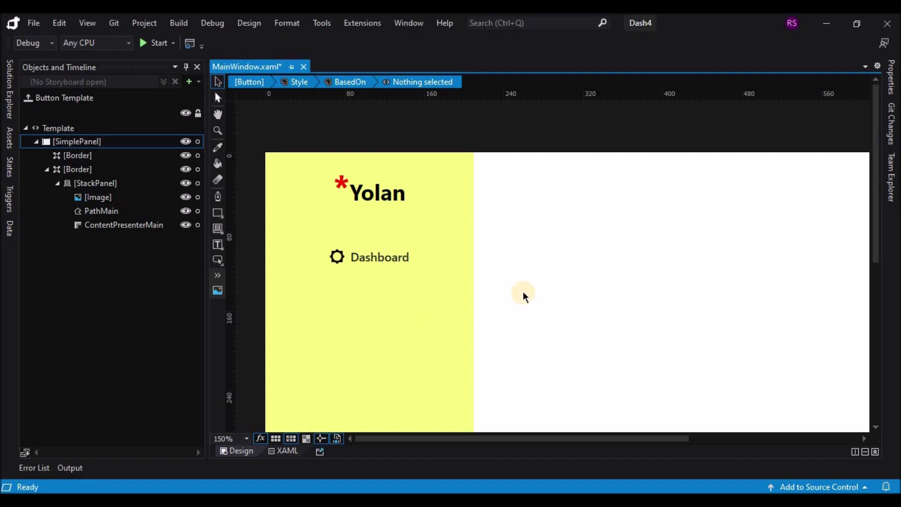
pyautogui.scroll(-3, 540, 283)
pyautogui.scroll(4, 541, 282)
pyautogui.scroll(-2, 541, 282)
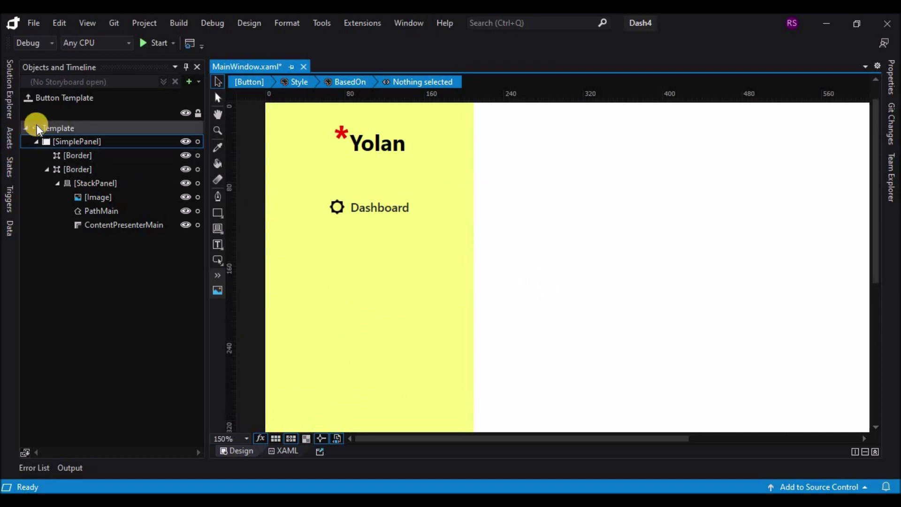
# - Copy the Dashboard button and paste six duplicates below it in the sidebar's StackPanel
pyautogui.click(280, 452)
pyautogui.rightClick(436, 209)
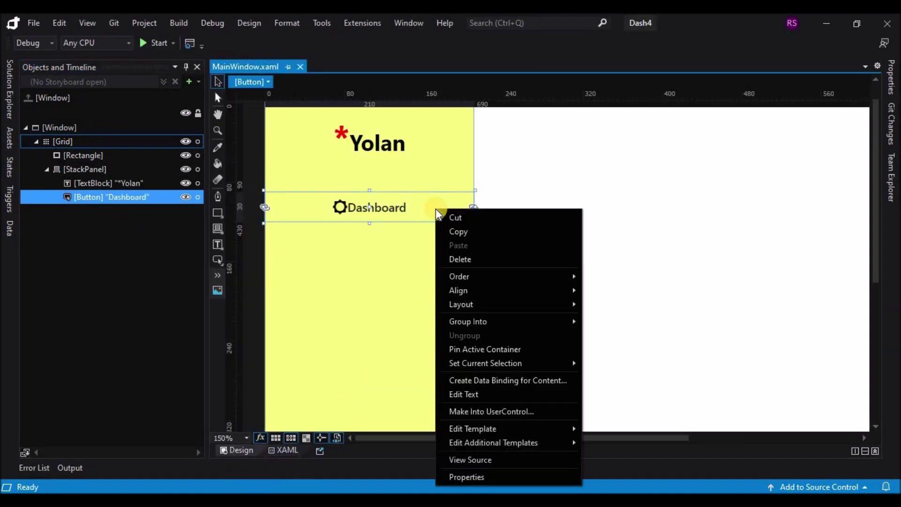
pyautogui.click(457, 231)
pyautogui.hotkey('ctrl', 'v')
pyautogui.hotkey('ctrl', 'v')
pyautogui.hotkey('ctrl', 'v')
pyautogui.hotkey('ctrl', 'v')
pyautogui.hotkey('ctrl', 'v')
pyautogui.hotkey('ctrl', 'v')
pyautogui.scroll(-1, 492, 244)
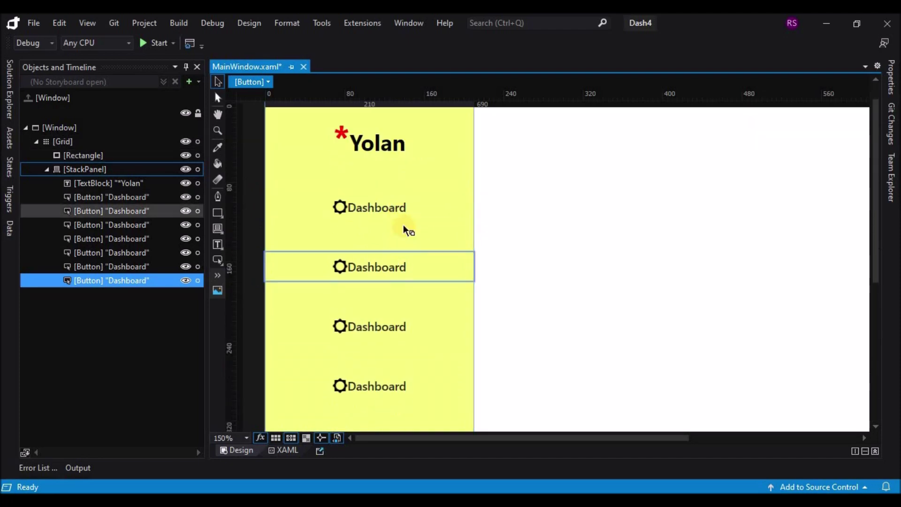
# - Set the top margin of the second through sixth sidebar buttons to 20
pyautogui.click(404, 249)
pyautogui.press('F4')
pyautogui.click(796, 374)
pyautogui.click(371, 316)
pyautogui.click(796, 374)
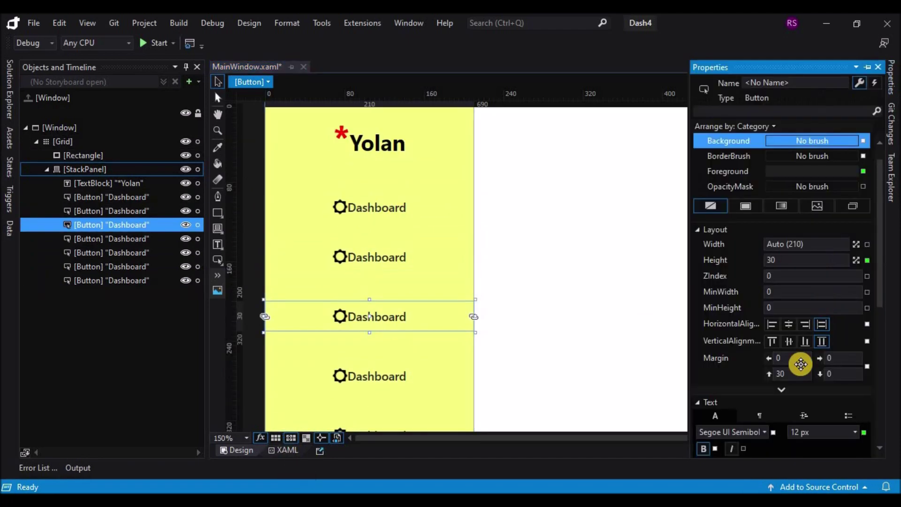
pyautogui.write('20')
pyautogui.click(371, 369)
pyautogui.click(797, 374)
pyautogui.write('20')
pyautogui.click(397, 419)
pyautogui.click(812, 374)
pyautogui.write('20')
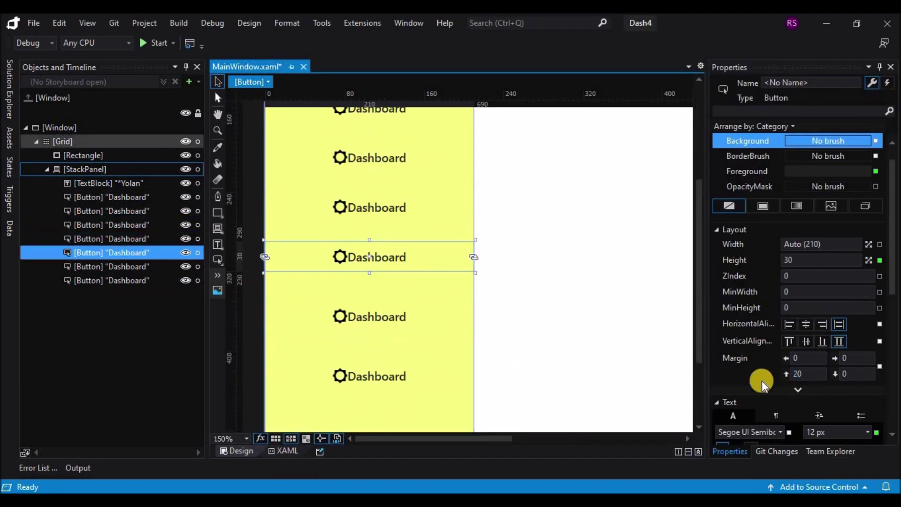
pyautogui.click(397, 316)
# - Change the second button's template image source to the person icon
pyautogui.scroll(4, 406, 338)
pyautogui.rightClick(402, 306)
pyautogui.click(545, 260)
pyautogui.click(517, 316)
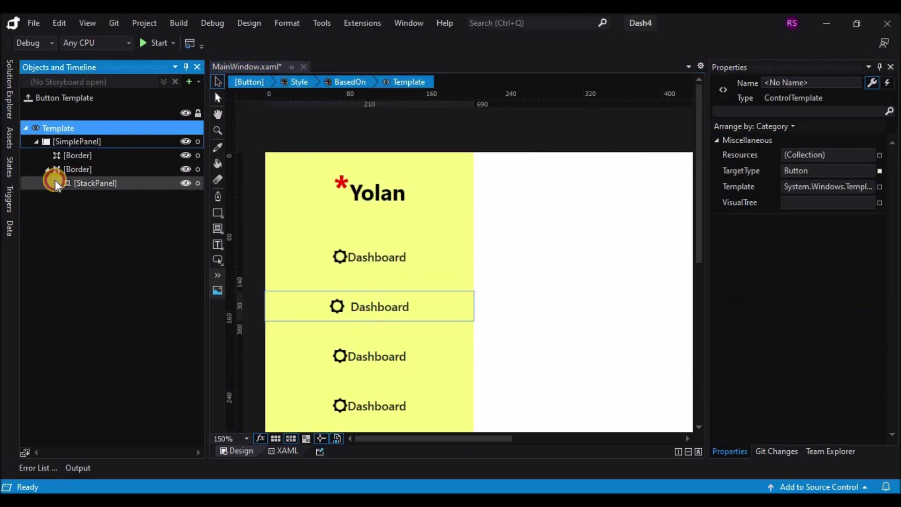
pyautogui.click(126, 197)
pyautogui.click(867, 302)
pyautogui.doubleClick(527, 171)
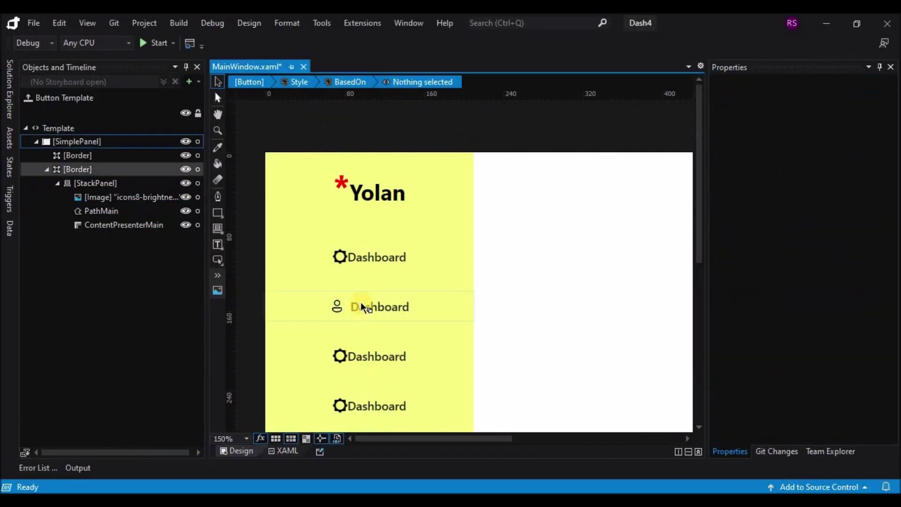
pyautogui.click(28, 98)
# - Change the third button's template image source to the speech-bubble icon
pyautogui.rightClick(418, 356)
pyautogui.click(536, 302)
pyautogui.click(46, 170)
pyautogui.click(126, 197)
pyautogui.click(866, 334)
pyautogui.doubleClick(337, 240)
pyautogui.click(29, 99)
# - Change the fourth button's template image source to the document icon
pyautogui.click(374, 405)
pyautogui.rightClick(374, 405)
pyautogui.click(492, 351)
pyautogui.click(517, 318)
pyautogui.click(127, 197)
pyautogui.click(867, 334)
pyautogui.doubleClick(410, 239)
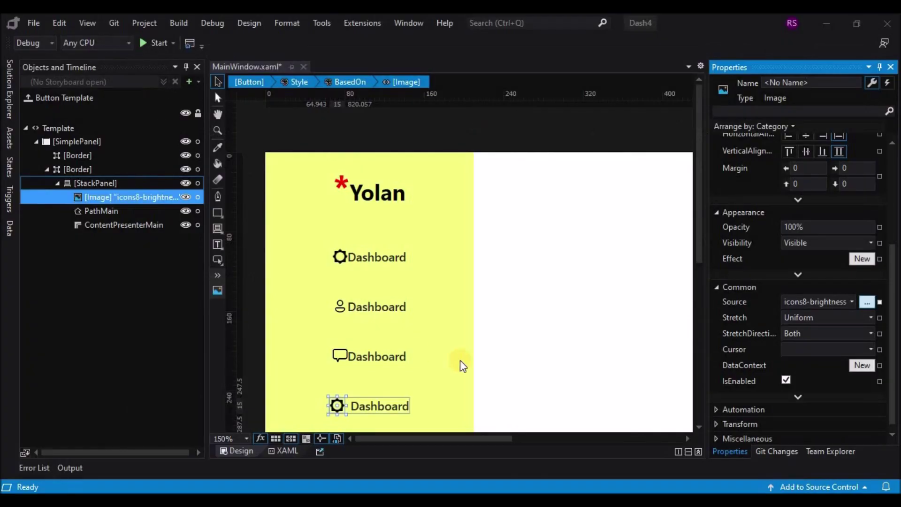
pyautogui.scroll(-3, 458, 364)
pyautogui.click(28, 97)
# - Change the fifth button's template image source to the headphones icon
pyautogui.rightClick(374, 357)
pyautogui.click(433, 297)
pyautogui.click(535, 297)
pyautogui.click(42, 171)
pyautogui.click(127, 197)
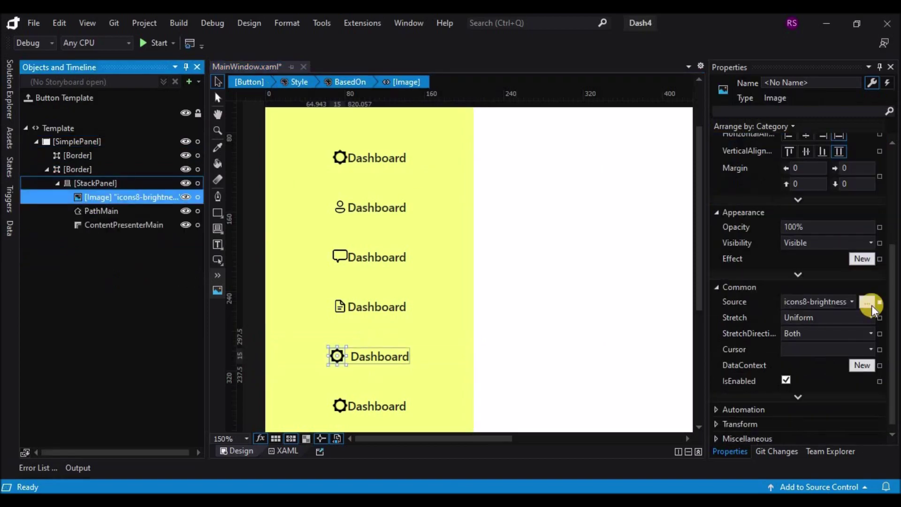
pyautogui.click(867, 301)
pyautogui.scroll(2, 586, 222)
pyautogui.click(332, 282)
pyautogui.click(790, 473)
pyautogui.click(28, 98)
# - Change the sixth button's template image source to the envelope icon
pyautogui.scroll(-3, 376, 305)
pyautogui.rightClick(374, 306)
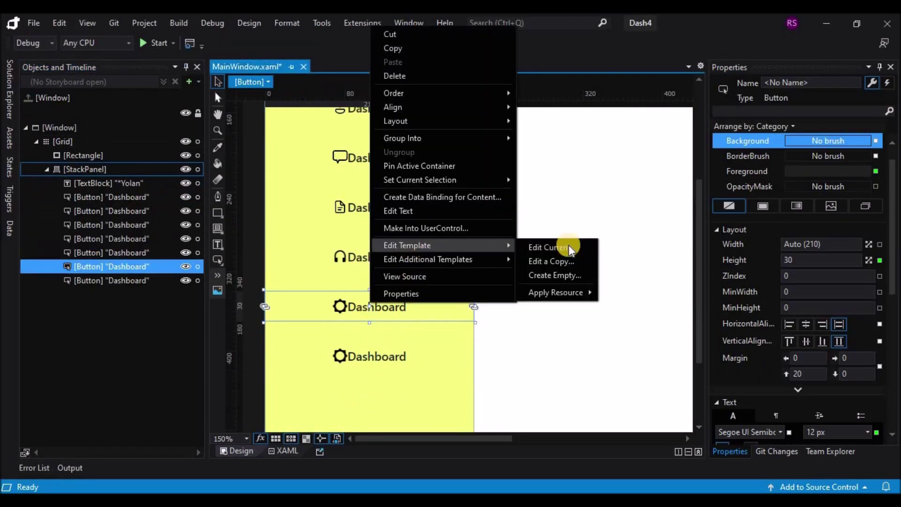
pyautogui.click(535, 241)
pyautogui.click(48, 169)
pyautogui.click(127, 197)
pyautogui.click(867, 302)
pyautogui.scroll(-3, 371, 325)
pyautogui.click(215, 202)
pyautogui.scroll(-2, 751, 418)
pyautogui.click(790, 473)
# - Change the seventh button's template image source to the solid gear icon
pyautogui.click(376, 360)
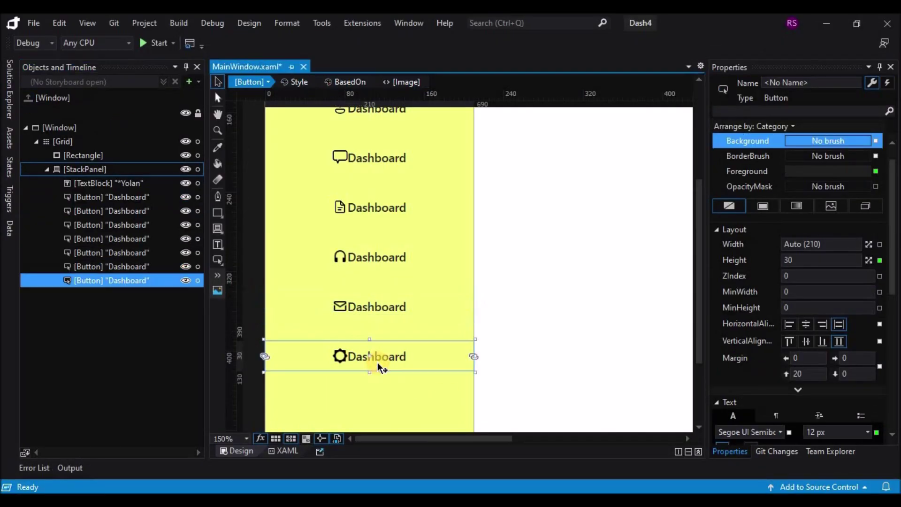
pyautogui.rightClick(425, 365)
pyautogui.click(586, 314)
pyautogui.click(46, 169)
pyautogui.click(126, 197)
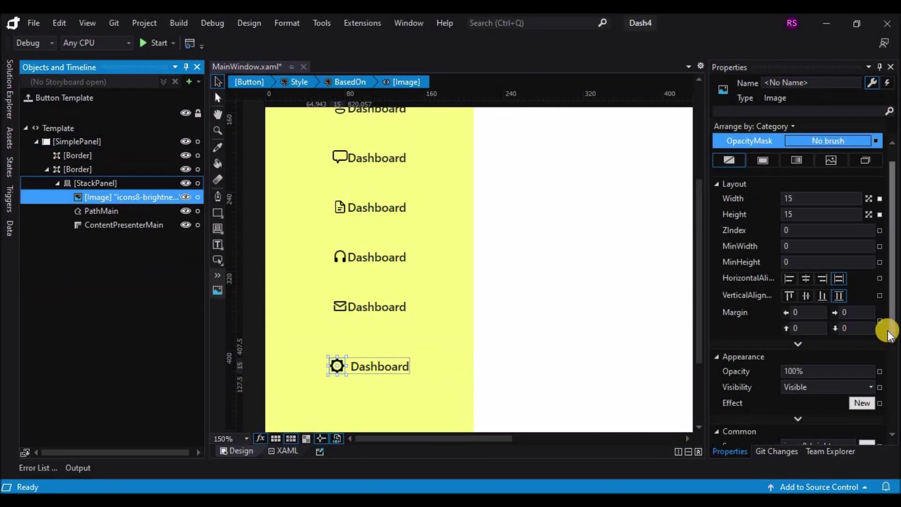
pyautogui.scroll(-3, 798, 282)
pyautogui.click(867, 362)
pyautogui.click(310, 263)
pyautogui.click(790, 473)
pyautogui.click(24, 99)
# - Relabel the gear, envelope and headphones buttons as Settings, Mail and Music
pyautogui.doubleClick(383, 367)
pyautogui.write('Settings')
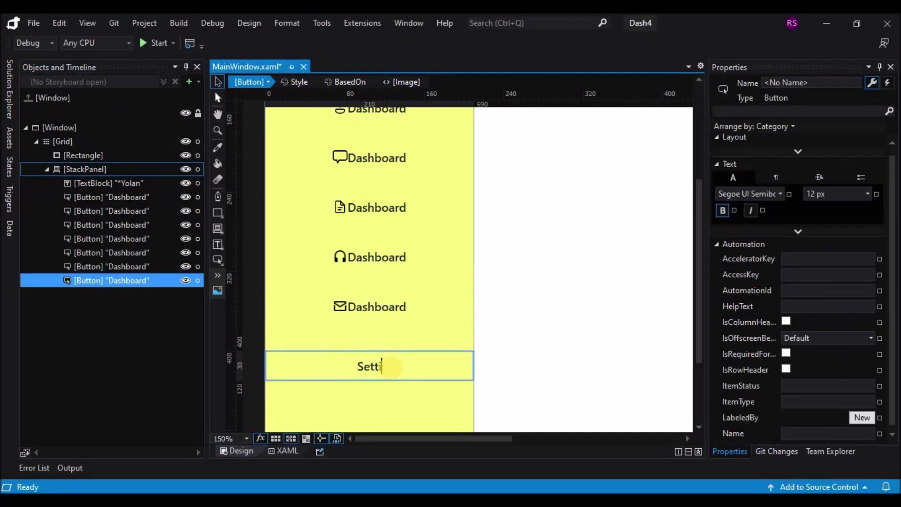
pyautogui.doubleClick(396, 308)
pyautogui.write('Mail')
pyautogui.doubleClick(359, 257)
pyautogui.write('Music')
# - Relabel the document, speech-bubble and person buttons as Documents, Chats and Users
pyautogui.doubleClick(372, 208)
pyautogui.write('Documents')
pyautogui.doubleClick(397, 187)
pyautogui.write('Chats')
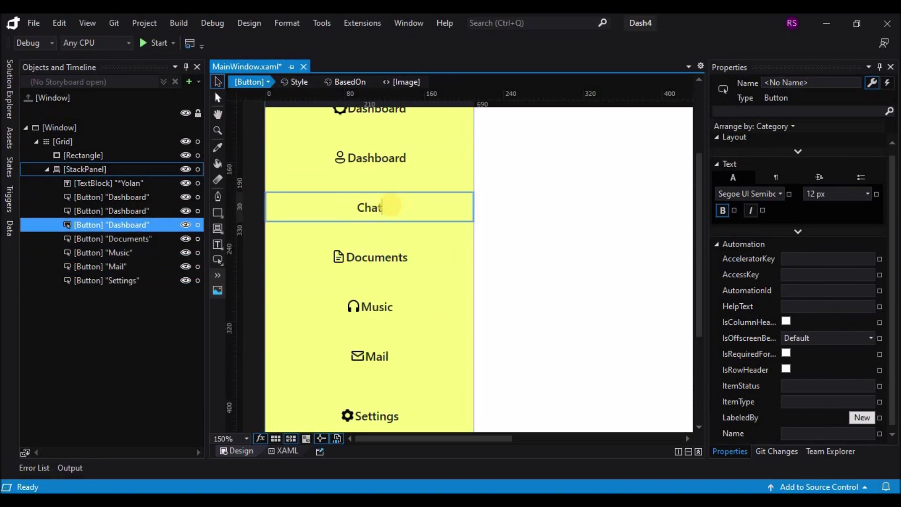
pyautogui.doubleClick(369, 158)
pyautogui.write('Users')
pyautogui.click(568, 231)
pyautogui.click(392, 252)
pyautogui.click(369, 307)
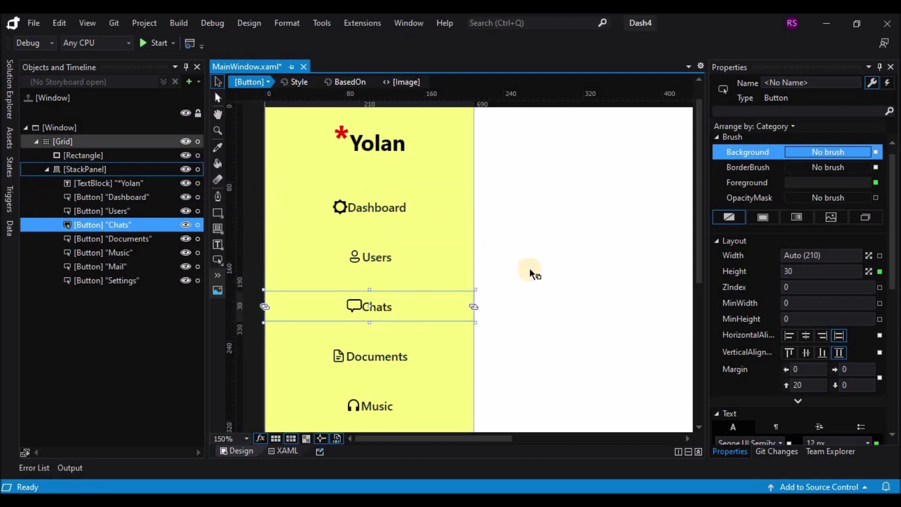
# - Set the Settings button's top margin to 100 to push it toward the sidebar's lower end
pyautogui.scroll(-2, 531, 267)
pyautogui.scroll(-2, 532, 267)
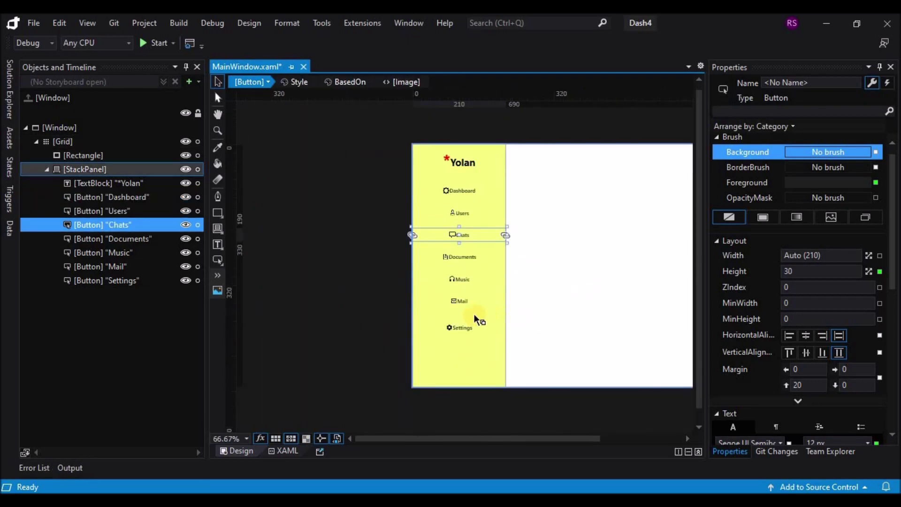
pyautogui.click(461, 327)
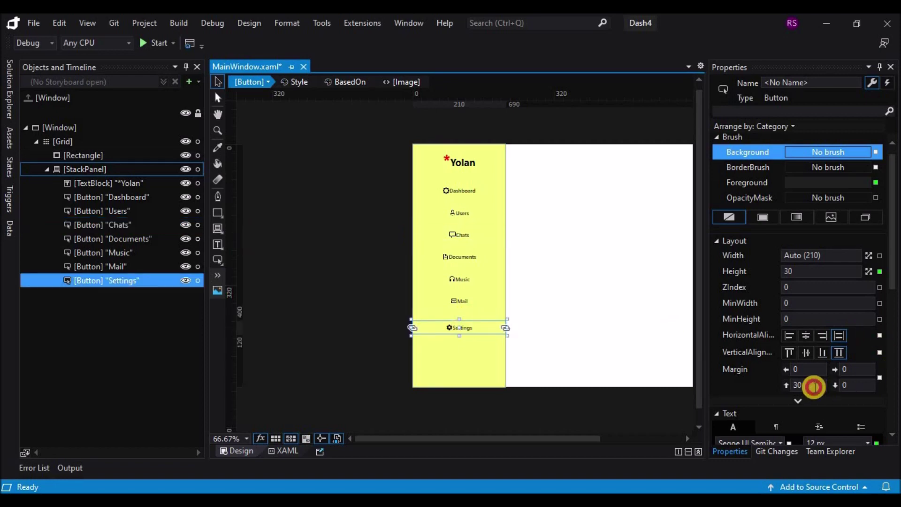
pyautogui.click(815, 387)
pyautogui.press('Return')
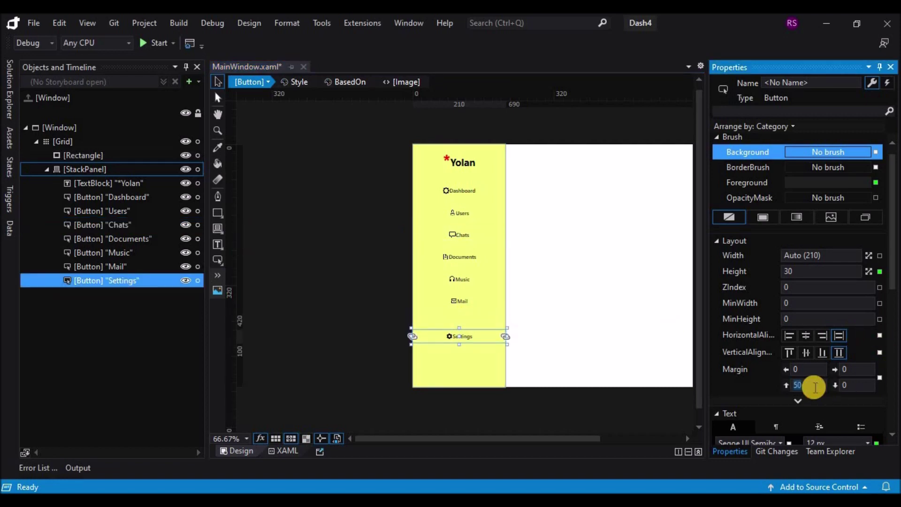
pyautogui.write('100')
pyautogui.press('Return')
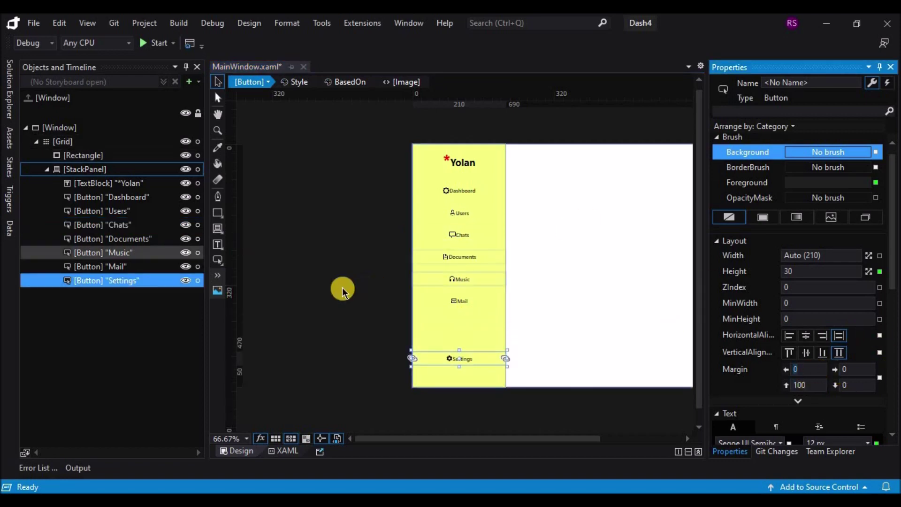
pyautogui.click(342, 289)
# - Draw a rectangle directly in the Grid and bring it over the sidebar, aligned to the left edge, at about 315 by 100
pyautogui.moveTo(483, 437); pyautogui.dragTo(523, 438)
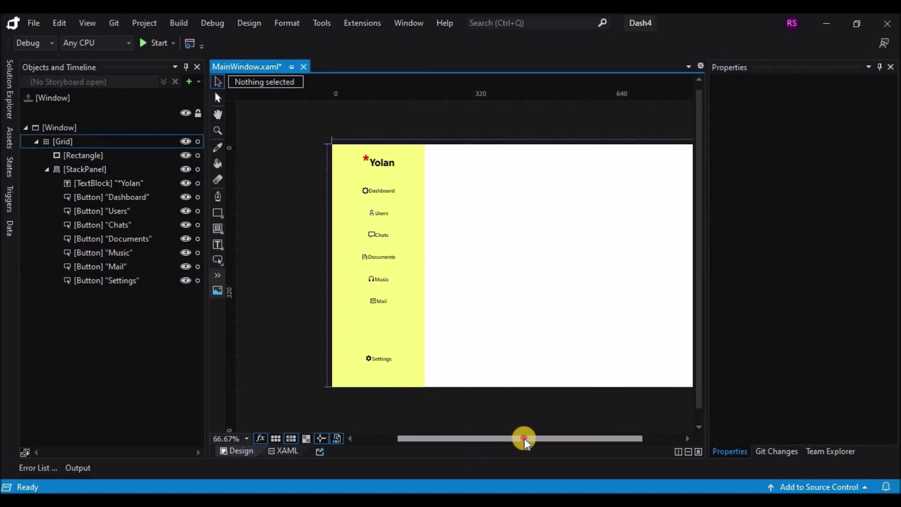
pyautogui.scroll(2, 460, 267)
pyautogui.click(460, 268)
pyautogui.scroll(-3, 460, 267)
pyautogui.scroll(3, 460, 267)
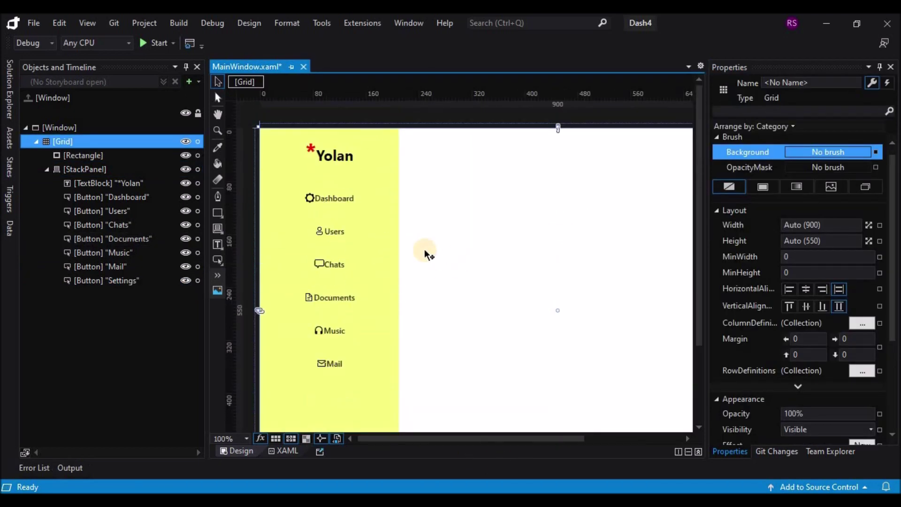
pyautogui.click(219, 213)
pyautogui.click(92, 172)
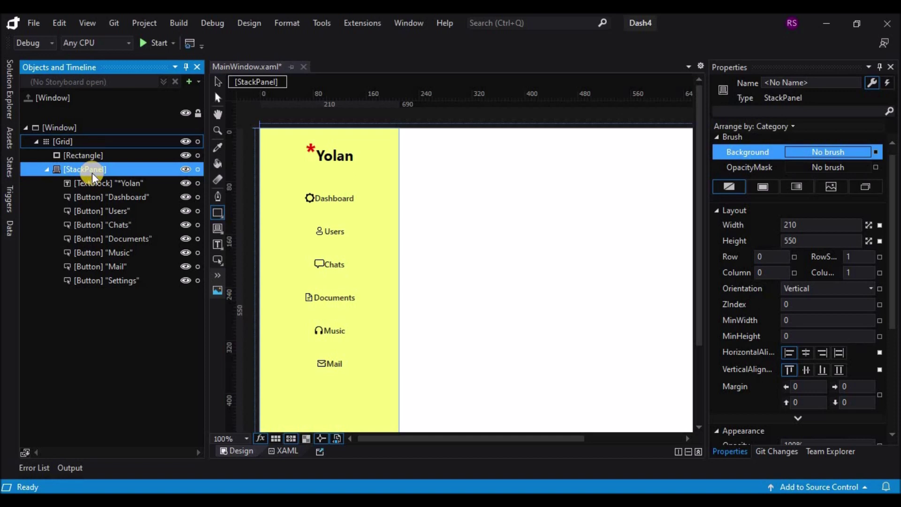
pyautogui.click(82, 146)
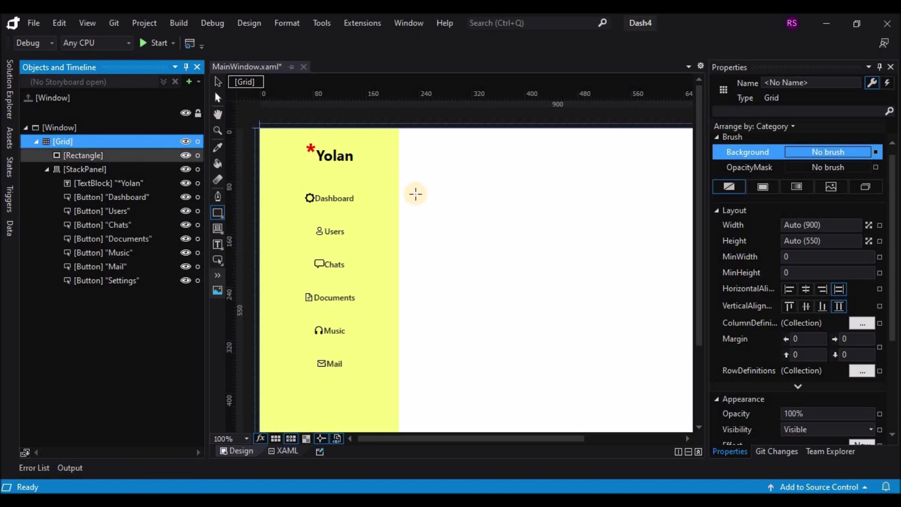
pyautogui.moveTo(470, 197); pyautogui.dragTo(536, 267)
pyautogui.moveTo(470, 234)
pyautogui.mouseDown()
pyautogui.moveTo(332, 232)
pyautogui.moveTo(319, 211)
pyautogui.mouseUp()
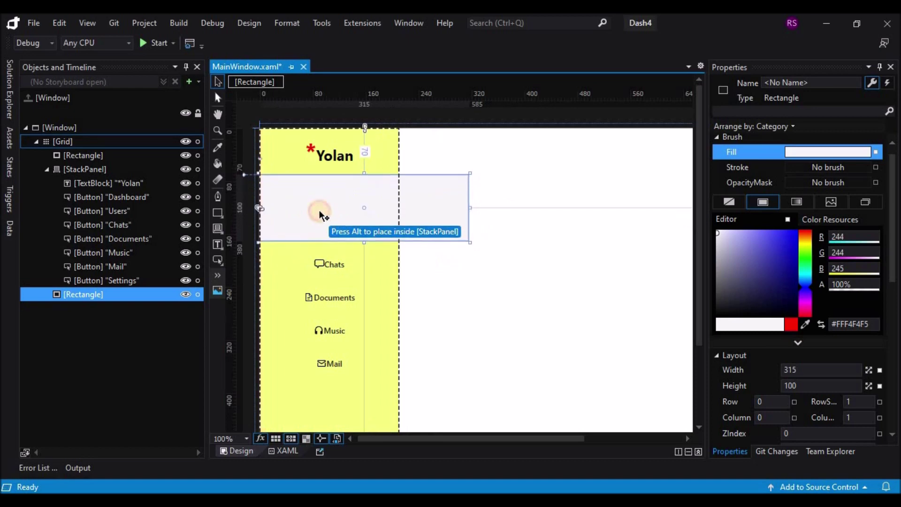
# - Resize the new rectangle to 210 by 45 so it covers the Dashboard button's row
pyautogui.moveTo(469, 207); pyautogui.dragTo(399, 207)
pyautogui.moveTo(331, 243); pyautogui.dragTo(331, 218)
pyautogui.moveTo(330, 174); pyautogui.dragTo(331, 181)
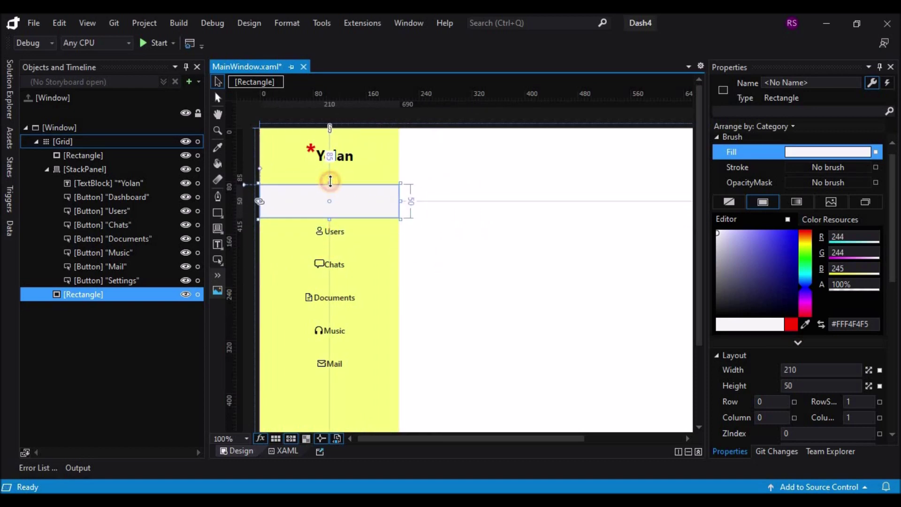
pyautogui.moveTo(330, 217)
pyautogui.mouseDown()
pyautogui.moveTo(330, 205)
pyautogui.moveTo(334, 215)
pyautogui.mouseUp()
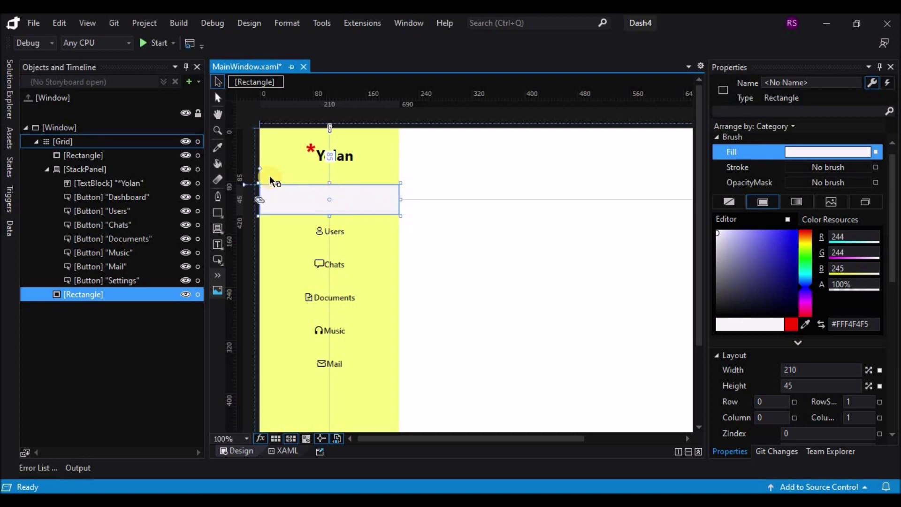
# - Round the rectangle's corners into a pill shape and offset it 20 from the sidebar's left edge
pyautogui.moveTo(259, 168); pyautogui.dragTo(268, 169)
pyautogui.moveTo(361, 205); pyautogui.dragTo(371, 204)
pyautogui.click(456, 234)
pyautogui.click(385, 198)
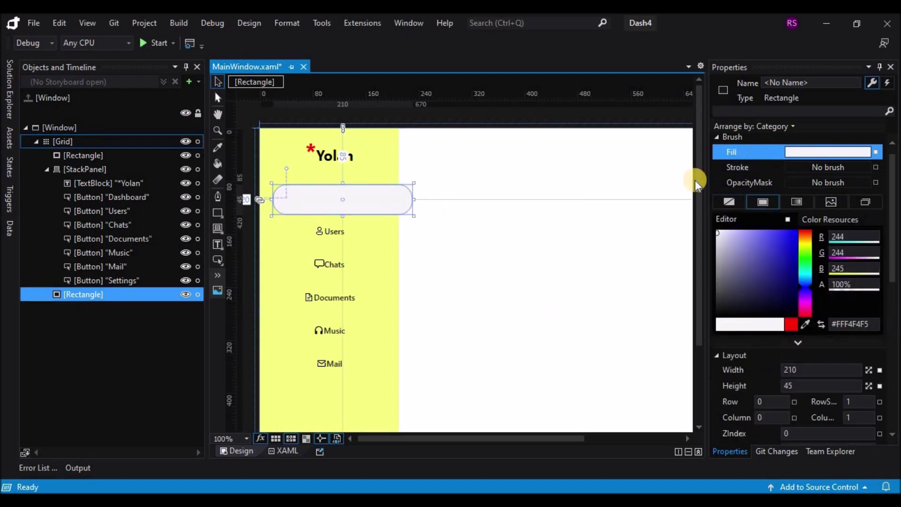
# - Fill the rounded rectangle with white sampled from the content area, #FFFFFFFF
pyautogui.click(805, 324)
pyautogui.click(463, 287)
pyautogui.click(387, 210)
pyautogui.click(443, 272)
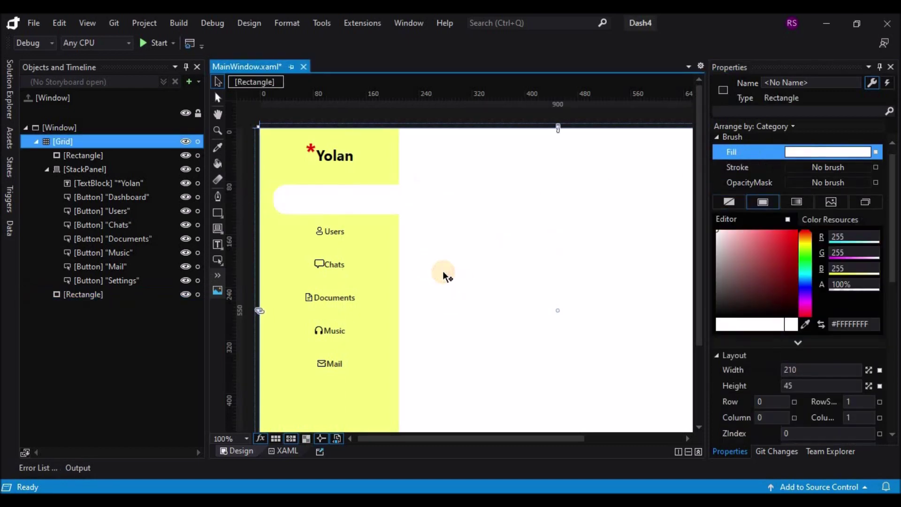
pyautogui.click(370, 201)
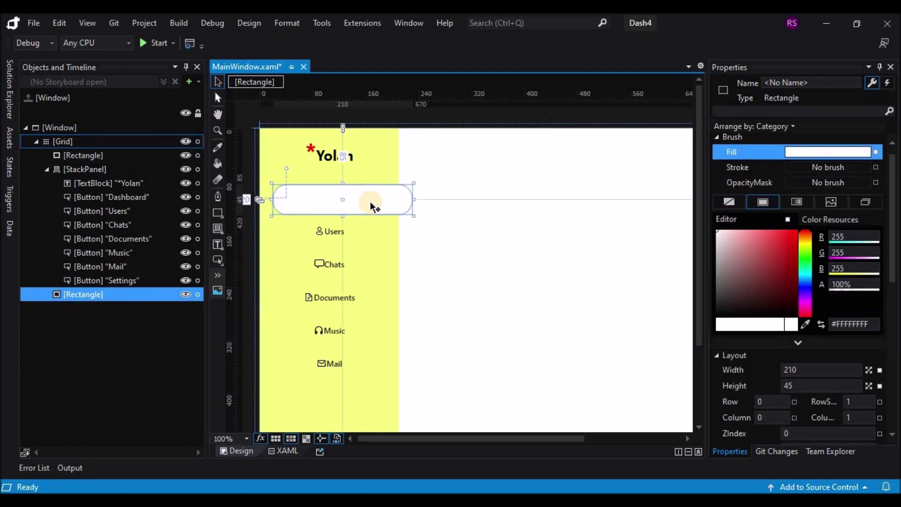
# - Reorder the white rectangle ahead of the StackPanel so it sits behind the Dashboard button
pyautogui.moveTo(125, 296); pyautogui.dragTo(122, 162)
pyautogui.click(517, 277)
pyautogui.click(382, 203)
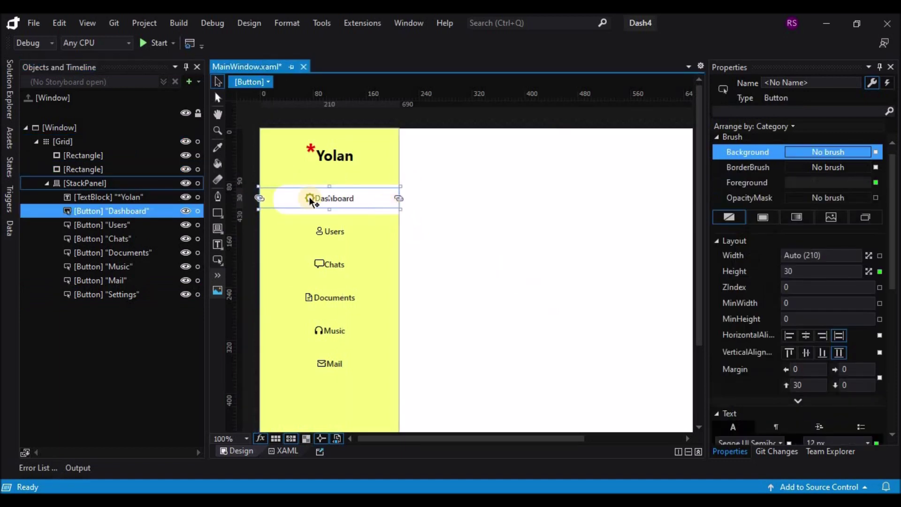
# - Reduce the white rectangle's height slightly so it fits evenly around the Dashboard button
pyautogui.click(121, 170)
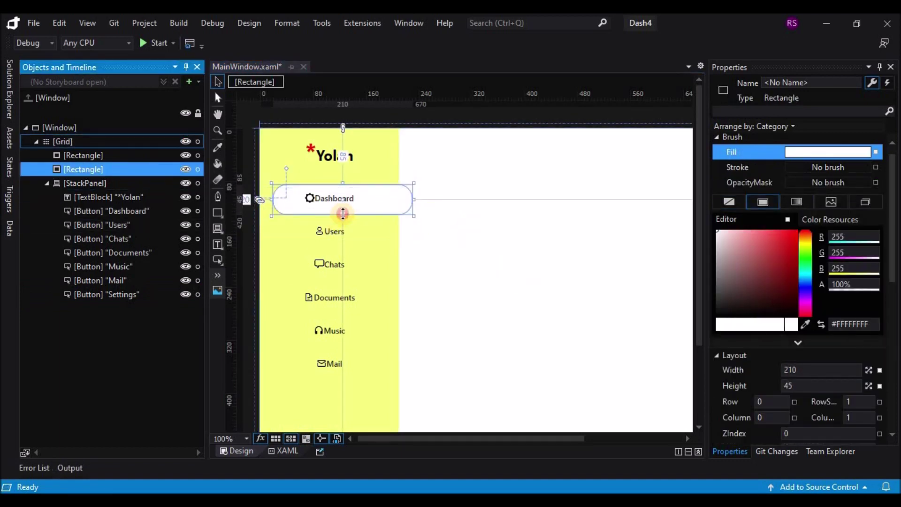
pyautogui.click(486, 233)
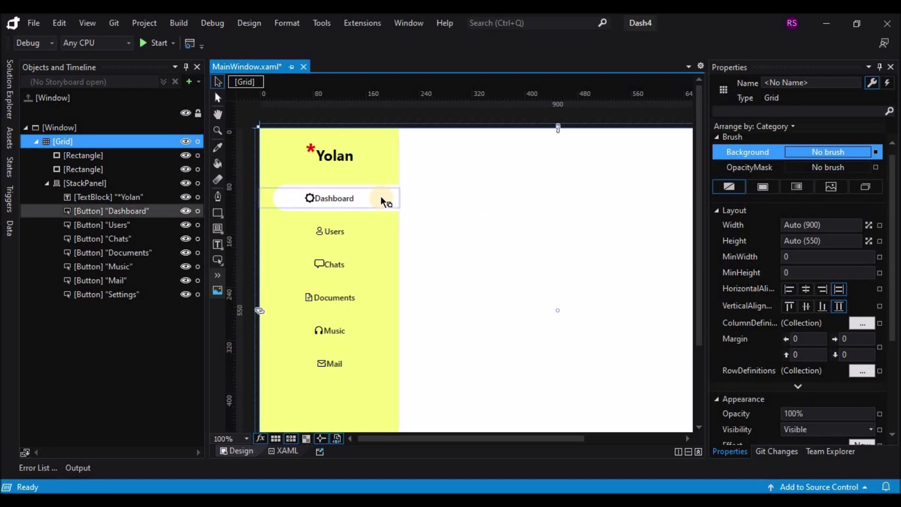
# - Open the code-behind file MainWindow.xaml.cs and add an empty line below InitializeComponent() in the MainWindow constructor
pyautogui.click(108, 211)
pyautogui.rightClick(515, 123)
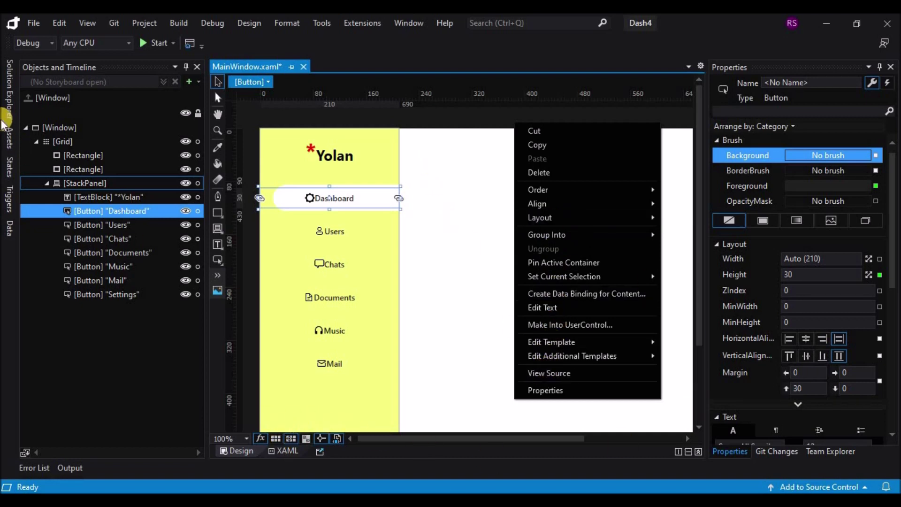
pyautogui.click(11, 107)
pyautogui.click(9, 106)
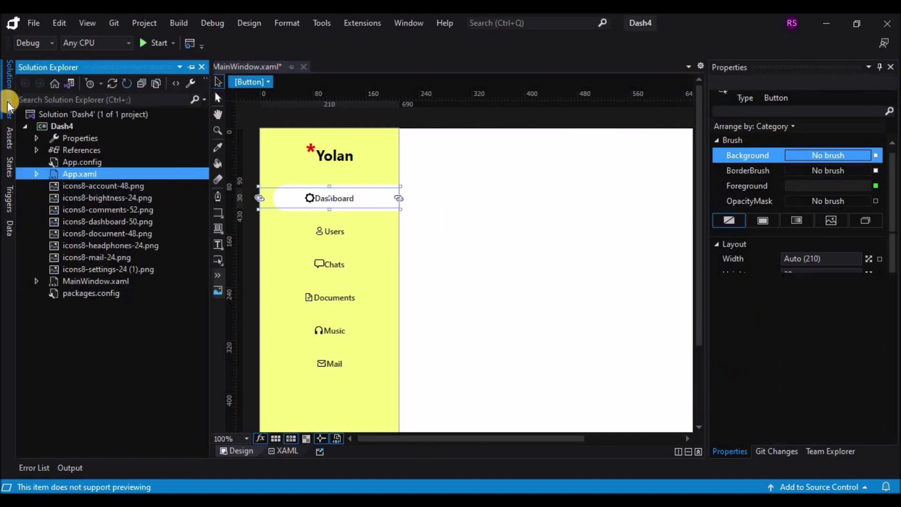
pyautogui.click(55, 170)
pyautogui.click(35, 282)
pyautogui.click(85, 295)
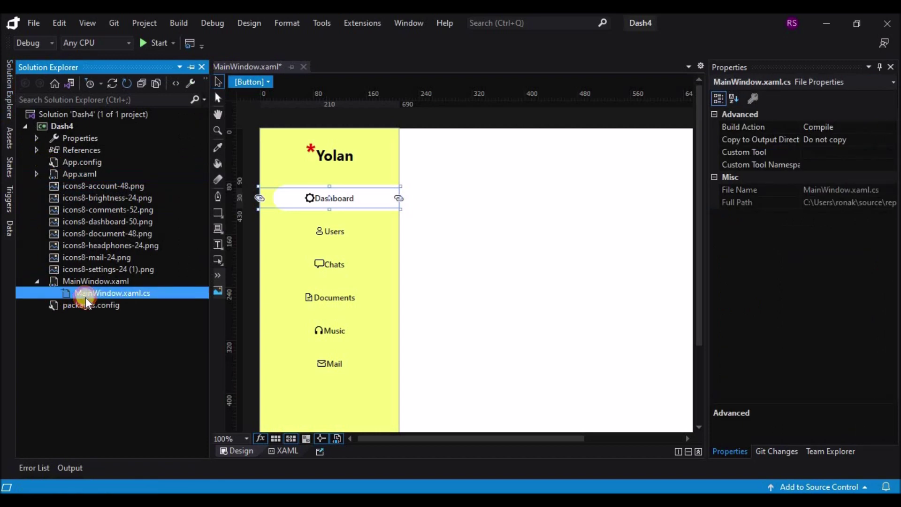
pyautogui.press('F7')
pyautogui.click(400, 312)
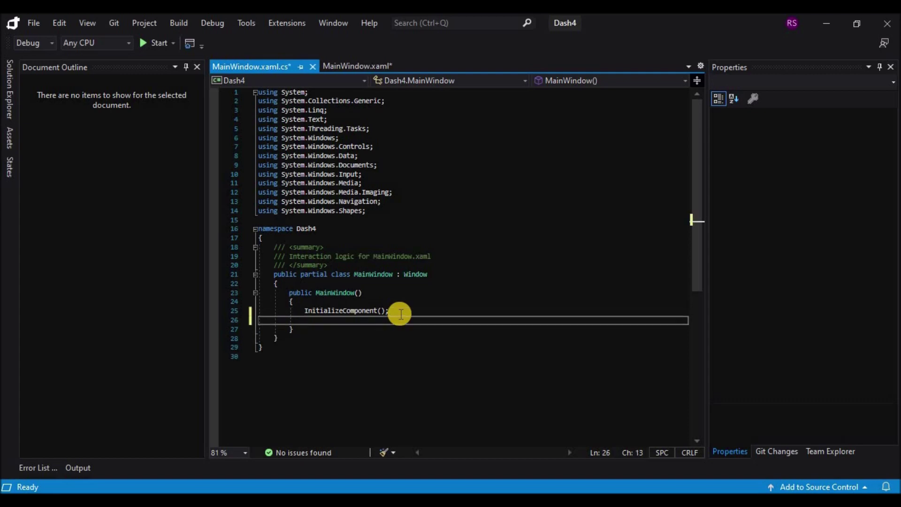
# - In the MainWindow.xaml markup, collapse Window.Resources and give the Dashboard button the attribute Name="Btn1"
pyautogui.click(341, 67)
pyautogui.click(353, 209)
pyautogui.click(374, 203)
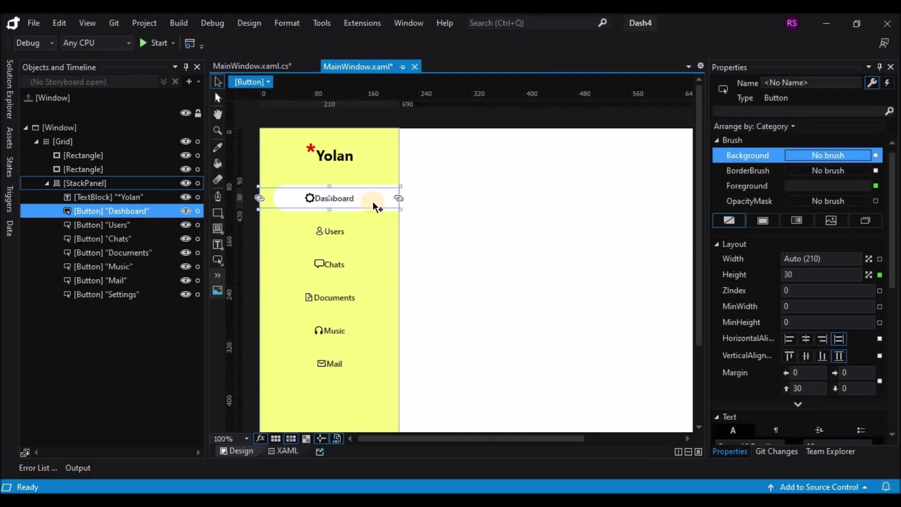
pyautogui.click(112, 213)
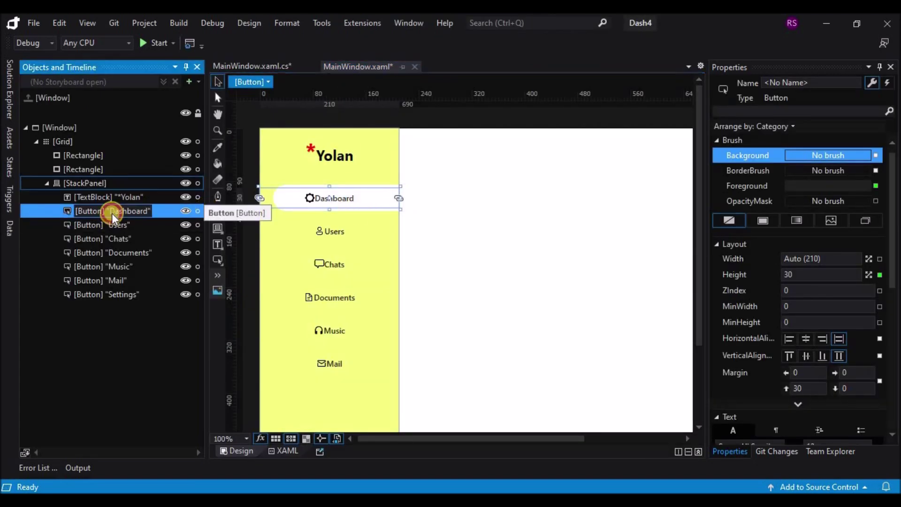
pyautogui.press('Return')
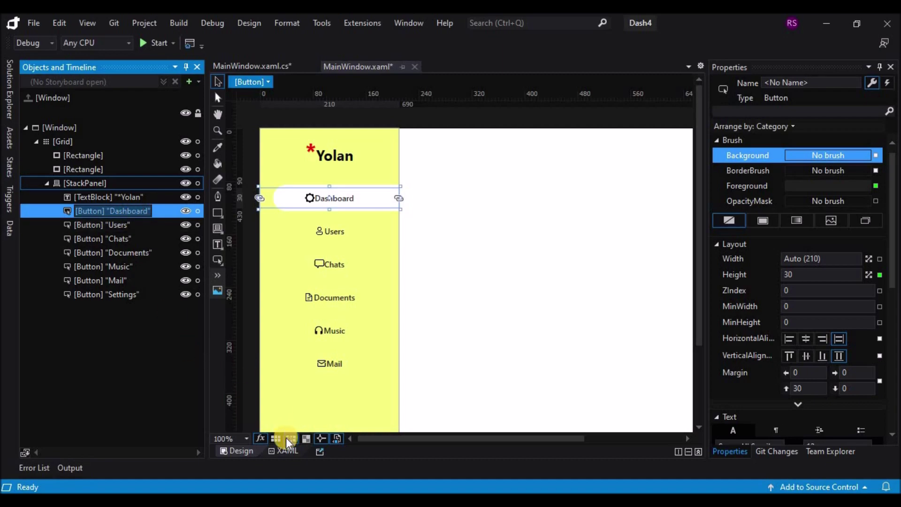
pyautogui.click(283, 451)
pyautogui.scroll(-20, 431, 378)
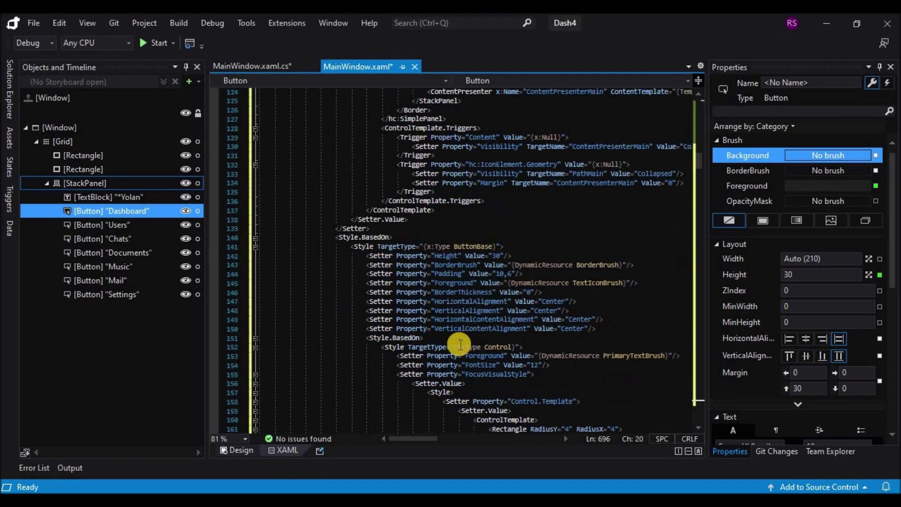
pyautogui.scroll(-20, 460, 346)
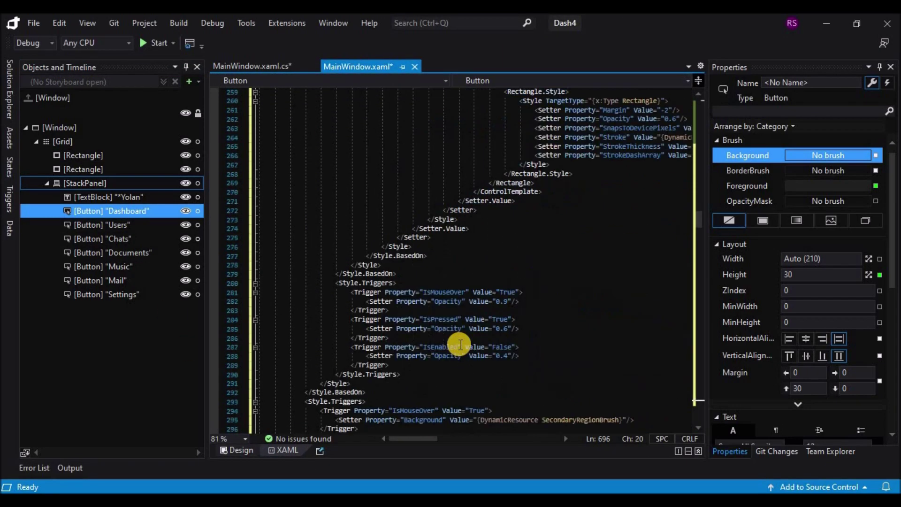
pyautogui.scroll(20, 460, 349)
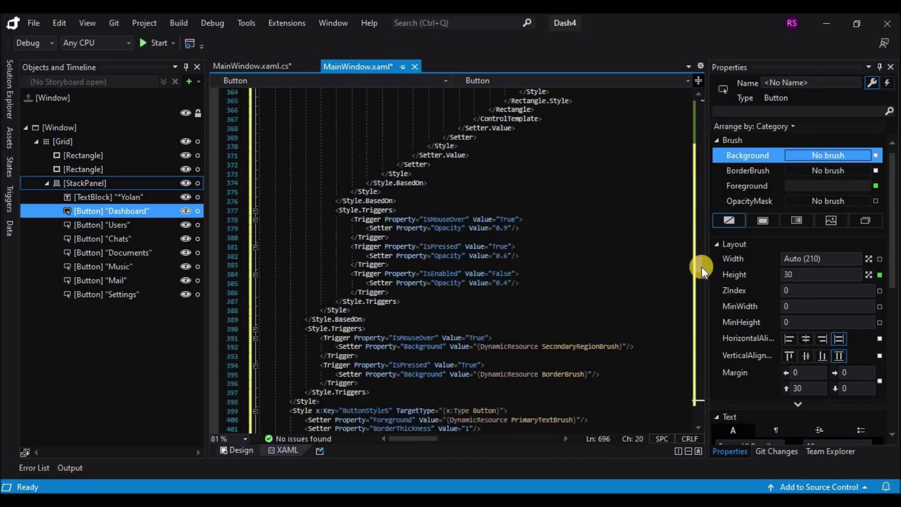
pyautogui.click(255, 173)
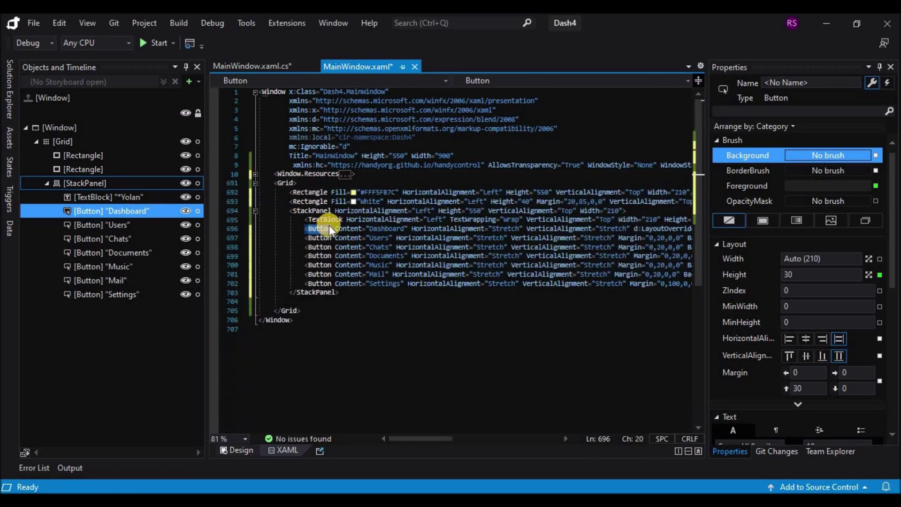
pyautogui.write('Name="Btn1"')
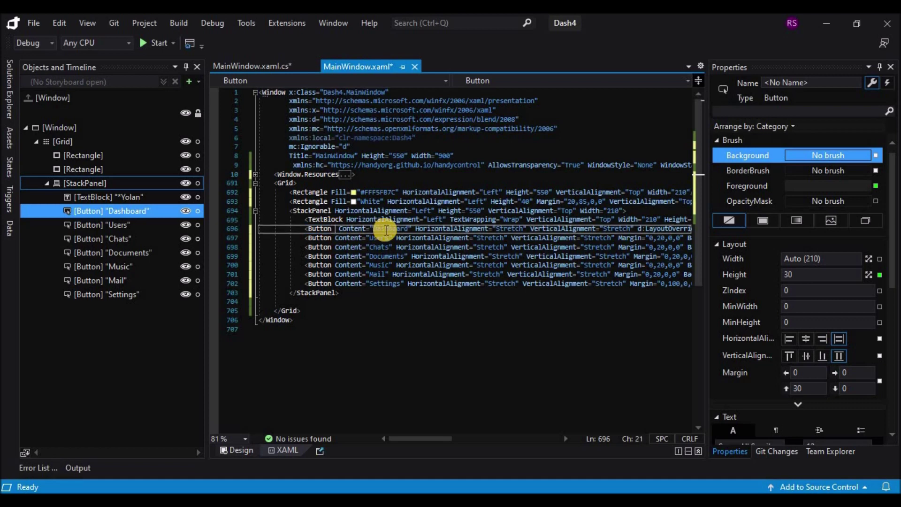
# - Add x:Name="rectHover" to the white highlight Rectangle in the markup
pyautogui.click(329, 201)
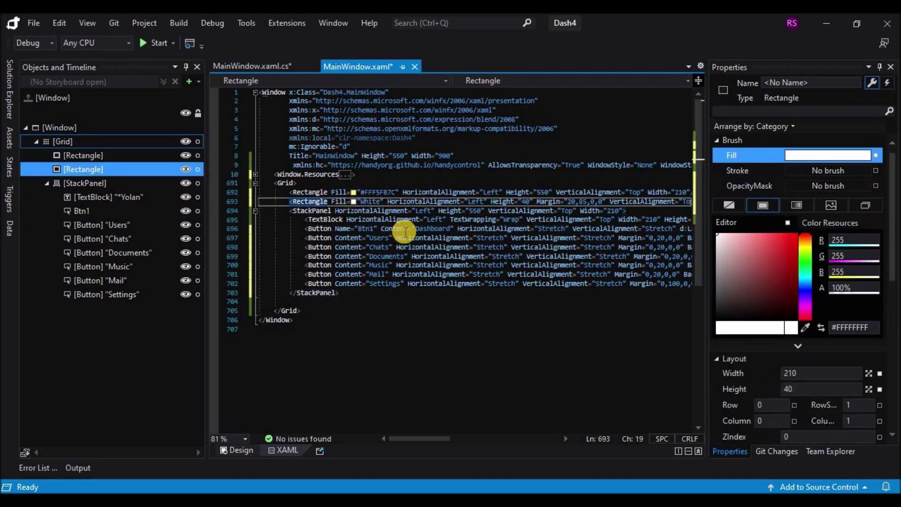
pyautogui.write('nam')
pyautogui.press('Tab')
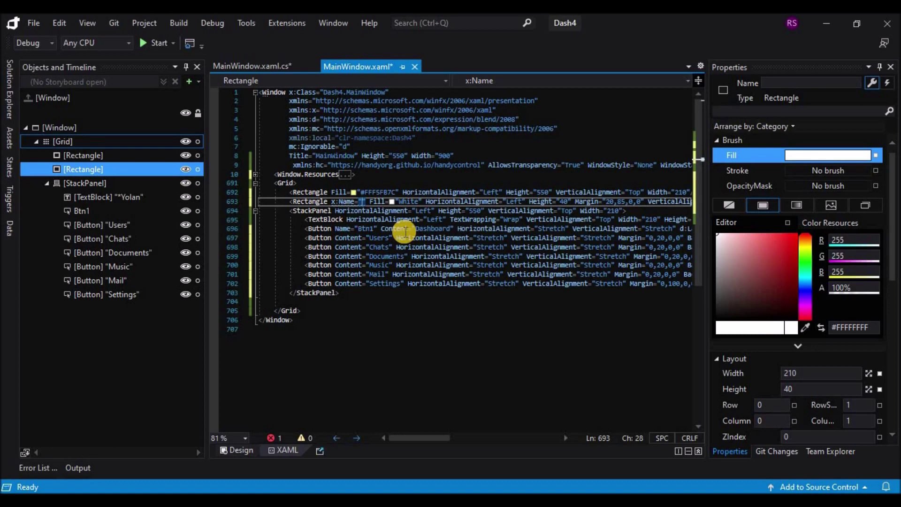
pyautogui.write('rectH')
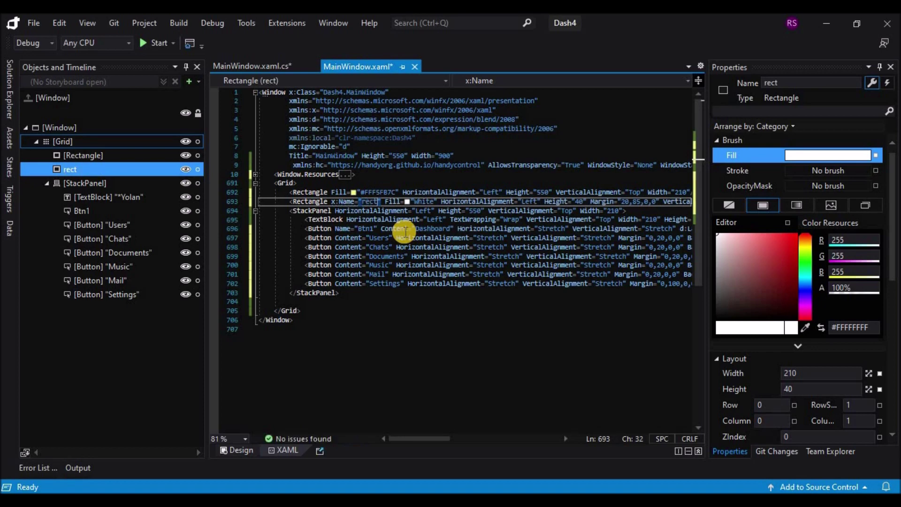
pyautogui.write('over')
pyautogui.click(427, 284)
pyautogui.click(362, 334)
# - Remove the x: prefix from the white rectangle's name attribute so it reads Name="rectHover"
pyautogui.click(364, 229)
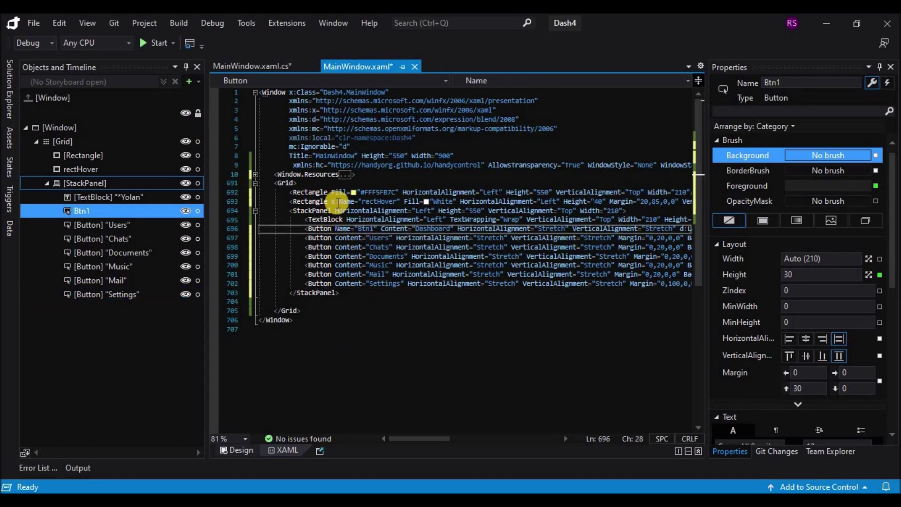
pyautogui.click(338, 203)
pyautogui.press('BackSpace')
pyautogui.press('BackSpace')
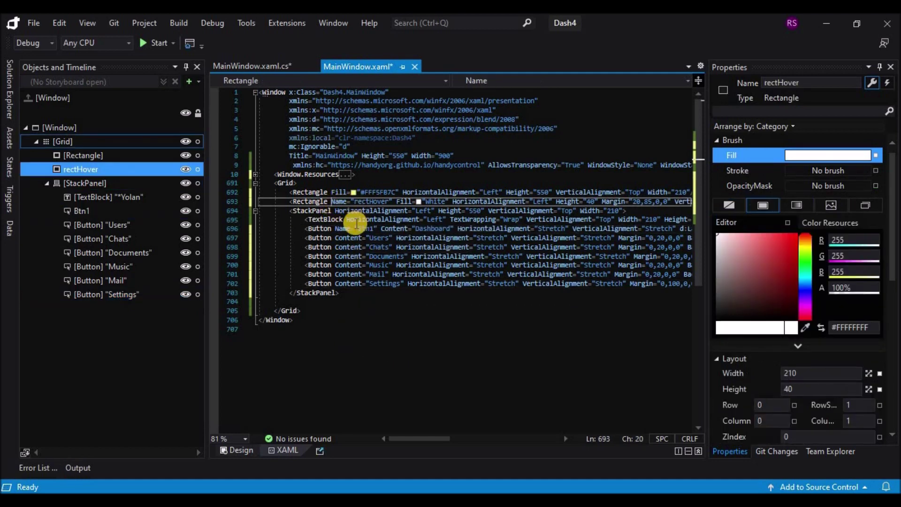
pyautogui.click(345, 256)
# - In the MainWindow constructor, assign rectHover.Margin a new Thickness with the button's attribute Margin = "0,30,0,0" as its argument
pyautogui.click(264, 67)
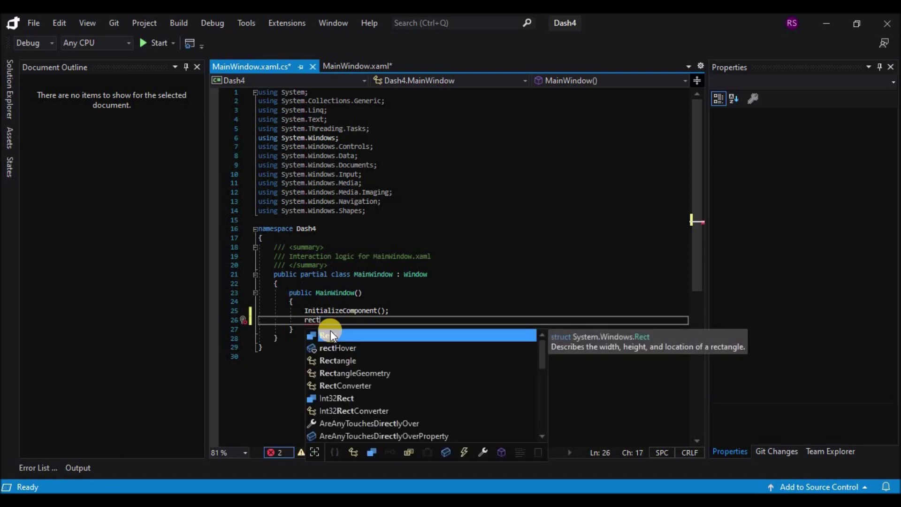
pyautogui.write('Hover')
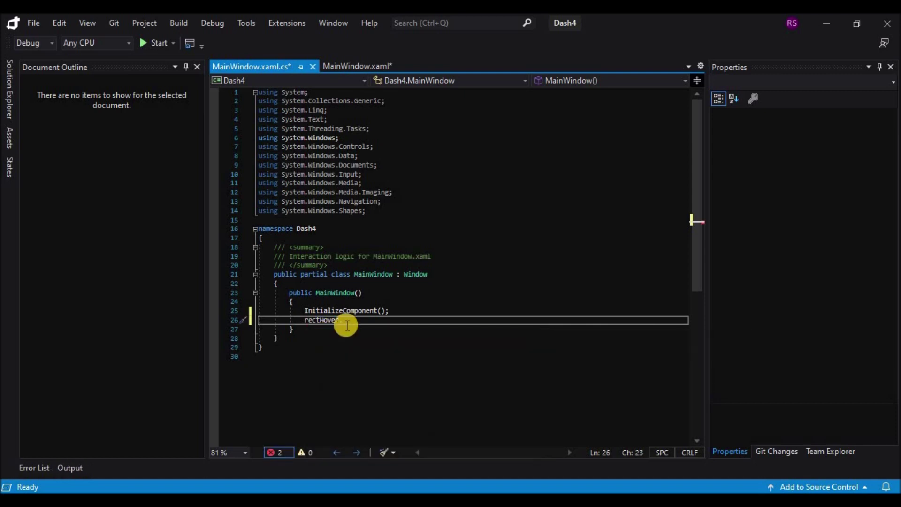
pyautogui.write('.')
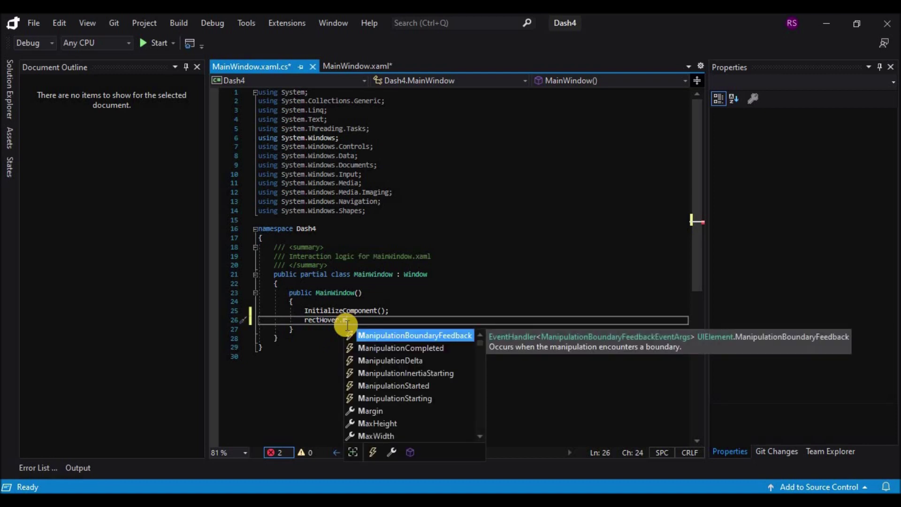
pyautogui.write('Margin=')
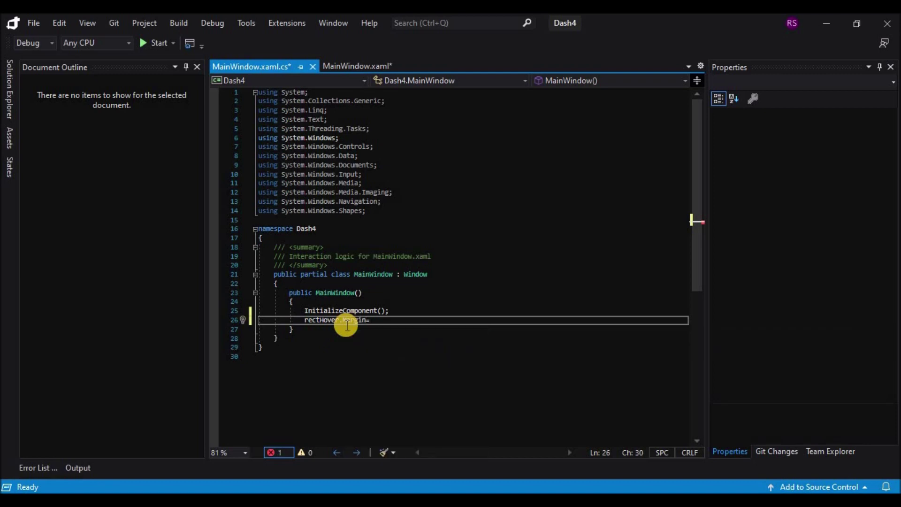
pyautogui.write('new ')
pyautogui.write('t')
pyautogui.press('BackSpace')
pyautogui.write('h')
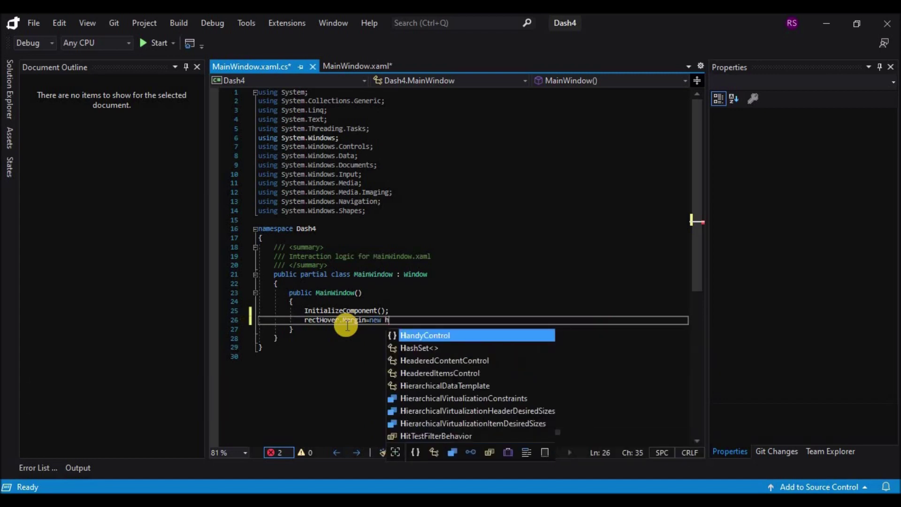
pyautogui.press('BackSpace')
pyautogui.write('th')
pyautogui.press('Tab')
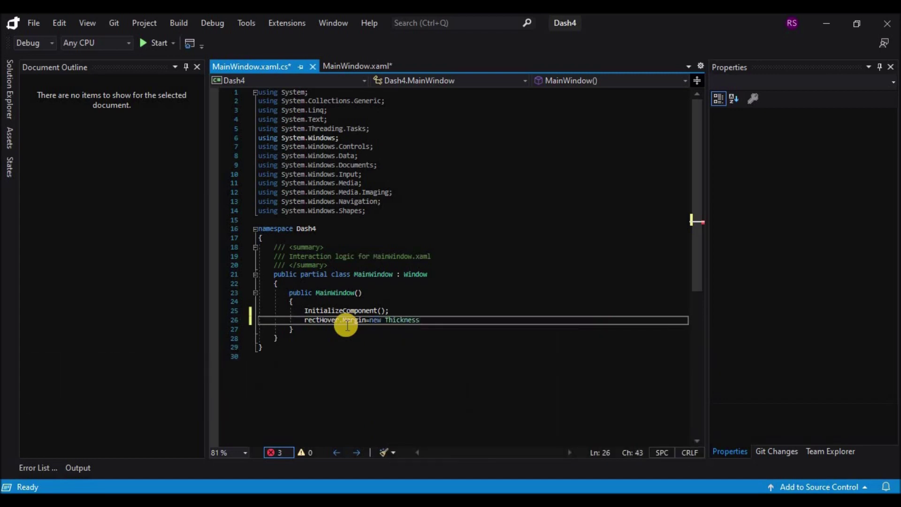
pyautogui.write('Margin = "0,30,0,0"')
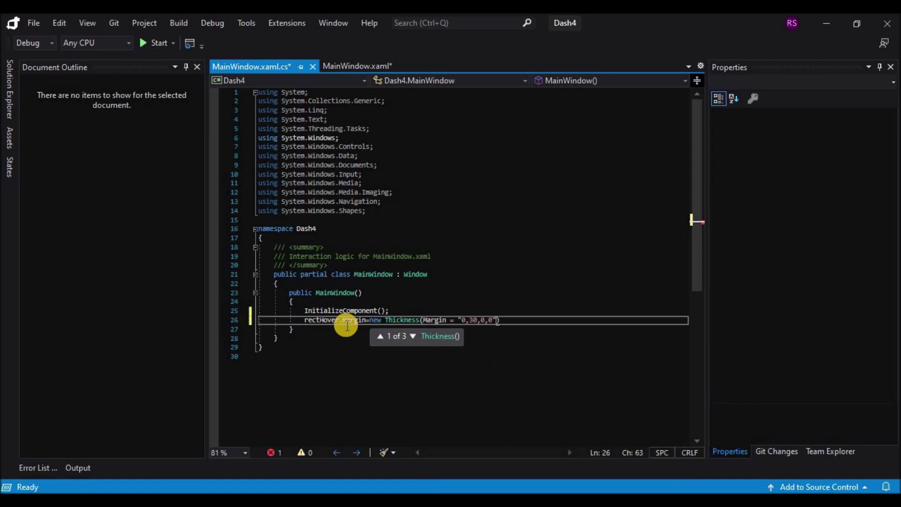
# - Reduce the argument to plain numbers so the line reads rectHover.Margin=new Thickness(0,30,0,0); and save the code file
pyautogui.doubleClick(431, 319)
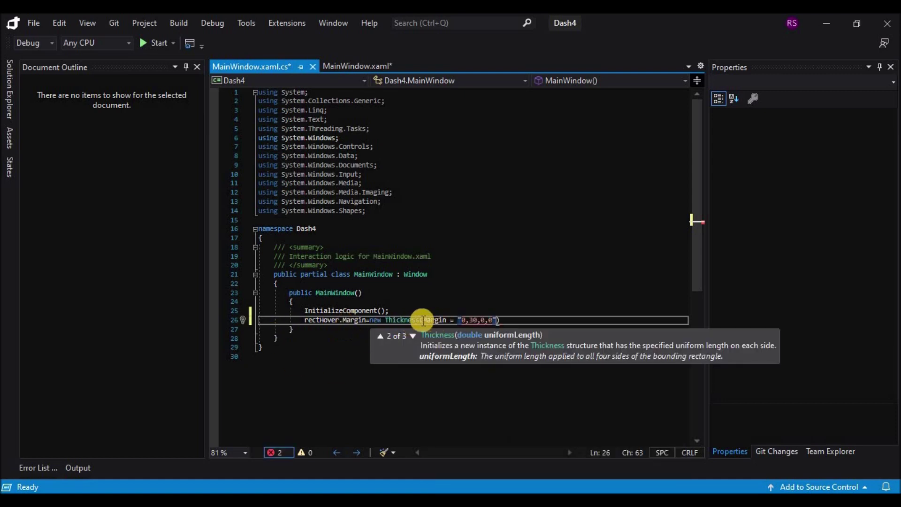
pyautogui.press('BackSpace')
pyautogui.click(453, 320)
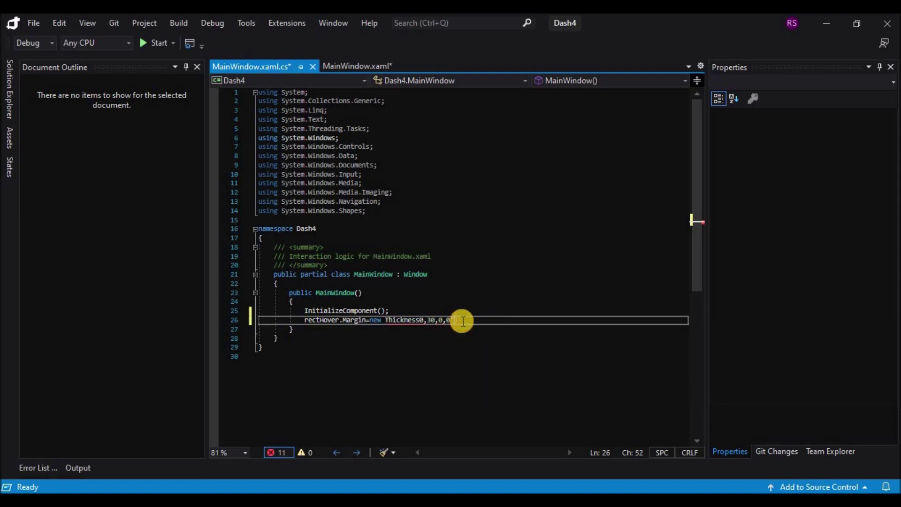
pyautogui.press('BackSpace')
pyautogui.click(443, 352)
pyautogui.click(418, 319)
pyautogui.write('(')
pyautogui.click(418, 387)
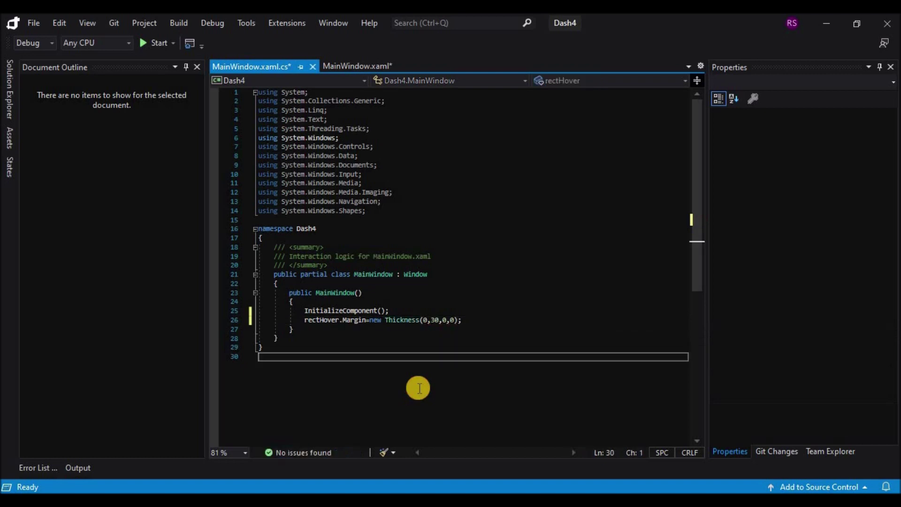
pyautogui.hotkey('ctrl', 's')
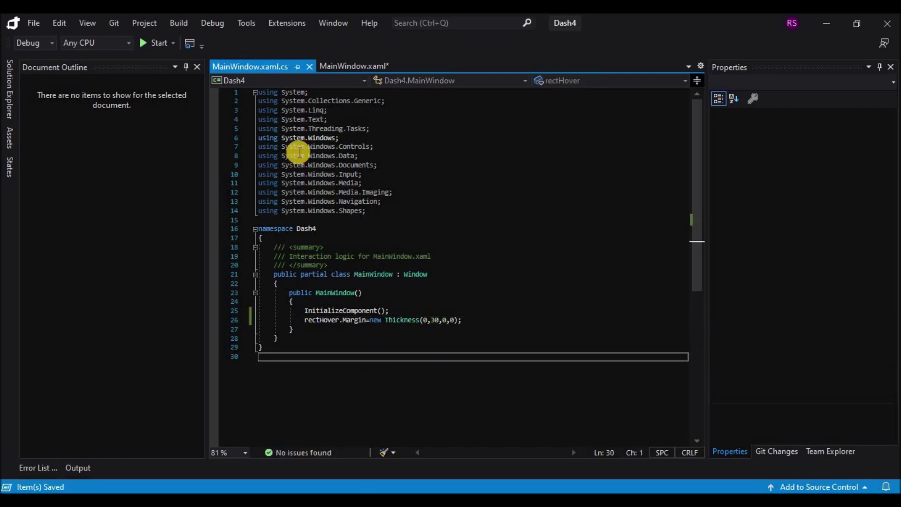
# - Run the app to check where the white highlight sits in the sidebar, and stop debugging
pyautogui.click(156, 48)
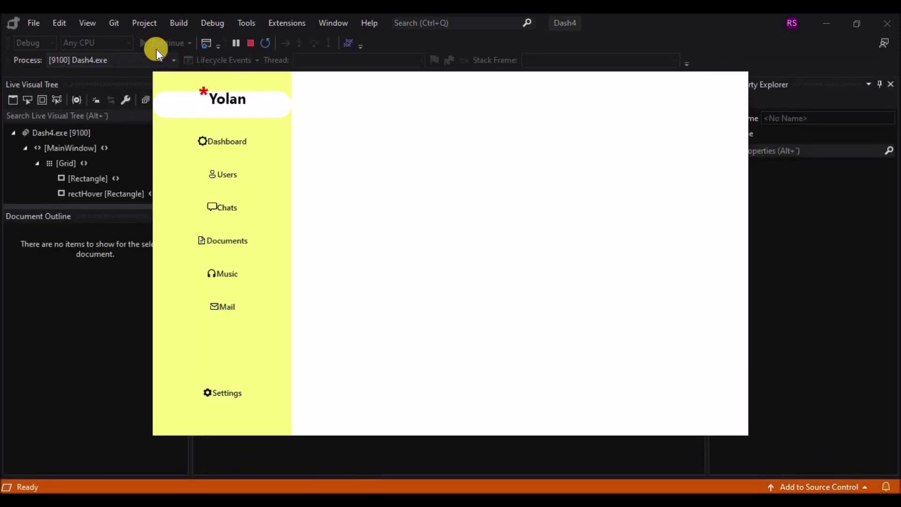
pyautogui.click(251, 45)
pyautogui.click(431, 322)
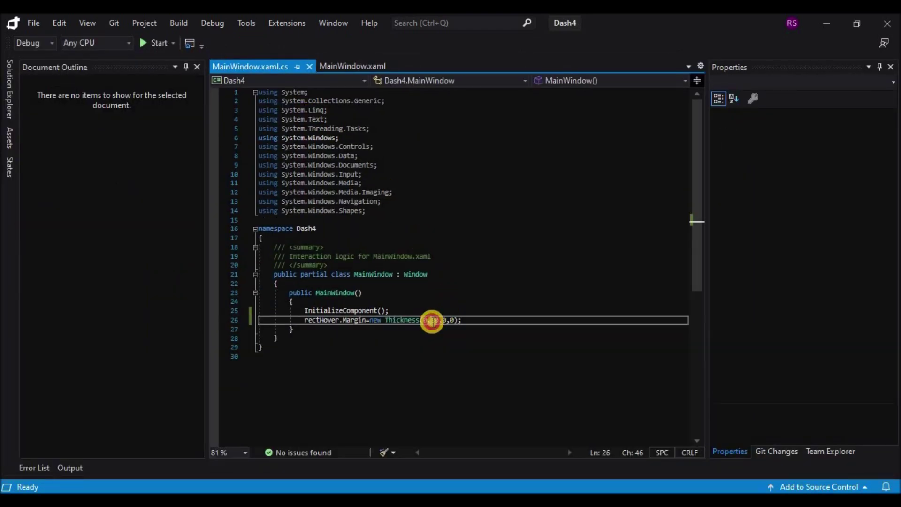
pyautogui.click(396, 347)
# - Examine the height and margins of the Yolan title text block in the MainWindow.xaml designer
pyautogui.click(350, 66)
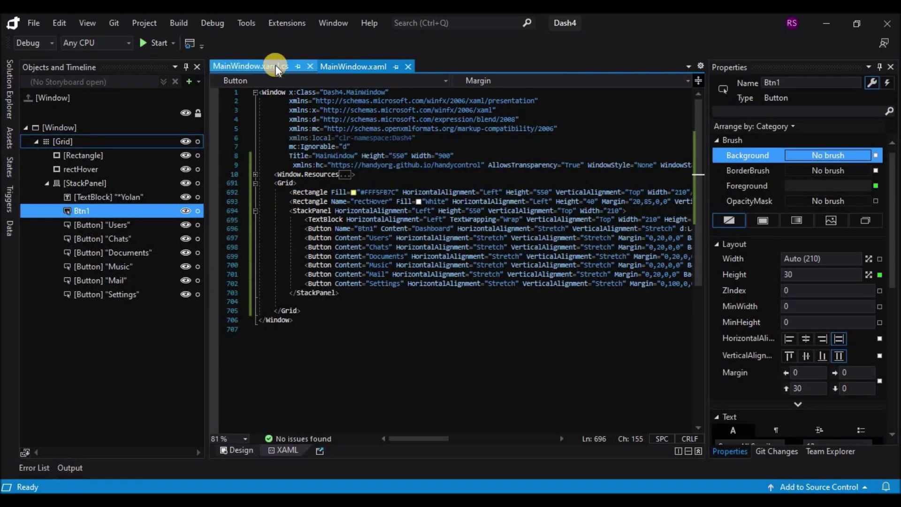
pyautogui.click(241, 450)
pyautogui.click(321, 160)
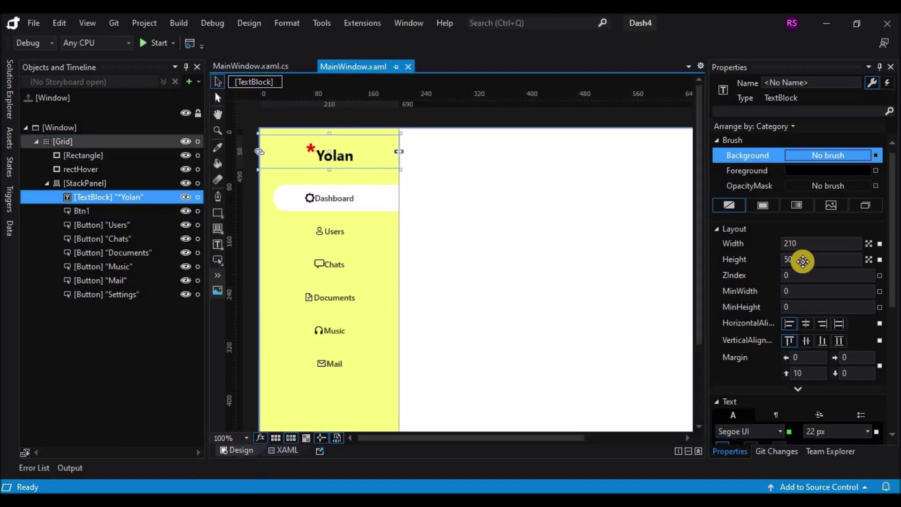
# - Set the top value of rectHover's Thickness to 80 in MainWindow.xaml.cs and save the file
pyautogui.click(245, 68)
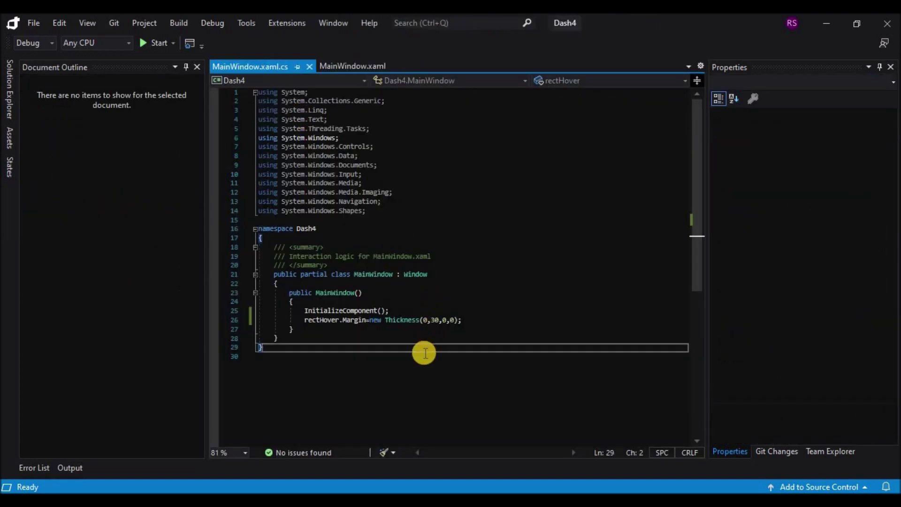
pyautogui.click(435, 321)
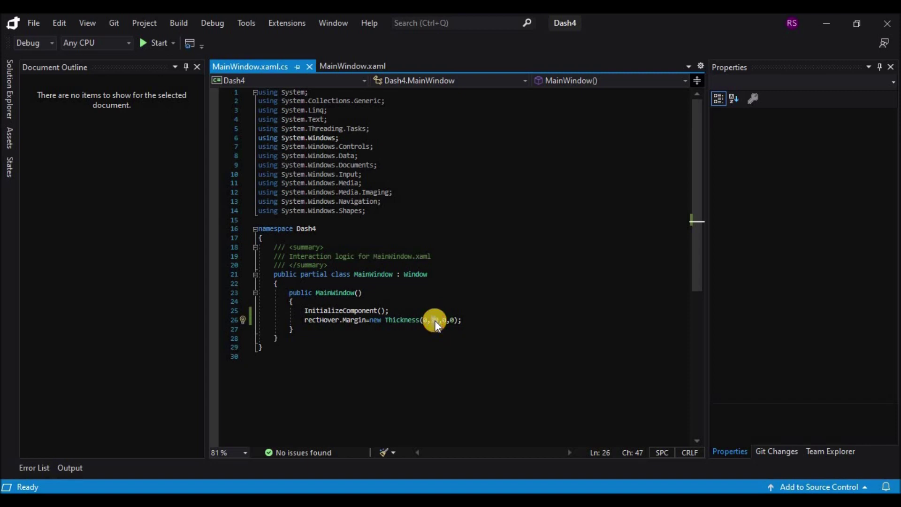
pyautogui.press('BackSpace')
pyautogui.write('8')
pyautogui.hotkey('ctrl', 's')
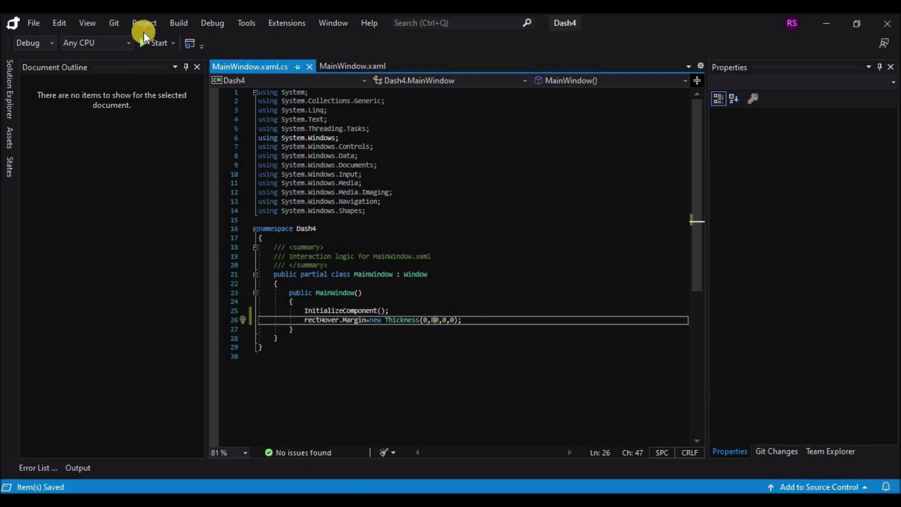
# - Run the app to check the white highlight's position behind Dashboard, and stop debugging
pyautogui.click(146, 38)
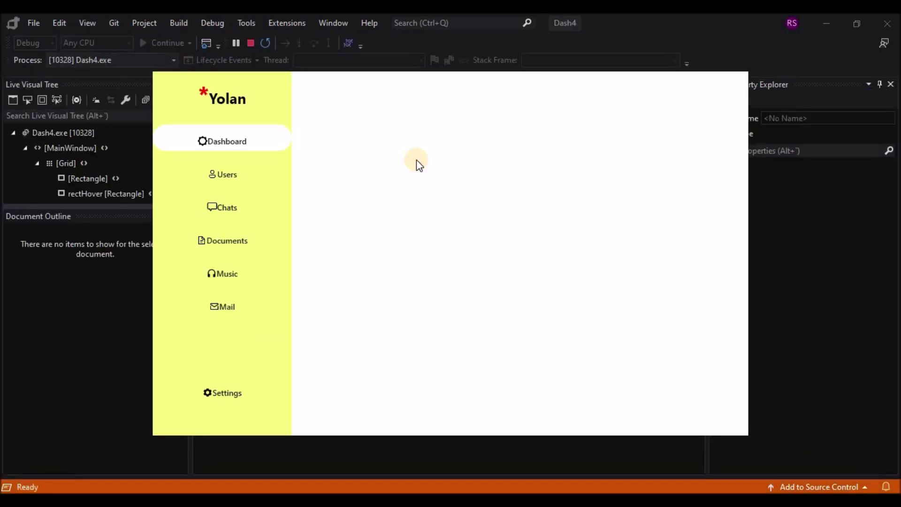
pyautogui.click(251, 42)
pyautogui.click(443, 320)
pyautogui.moveTo(442, 321); pyautogui.dragTo(446, 321)
pyautogui.click(427, 321)
# - Examine the size and margins of rectHover in the MainWindow.xaml designer
pyautogui.click(333, 66)
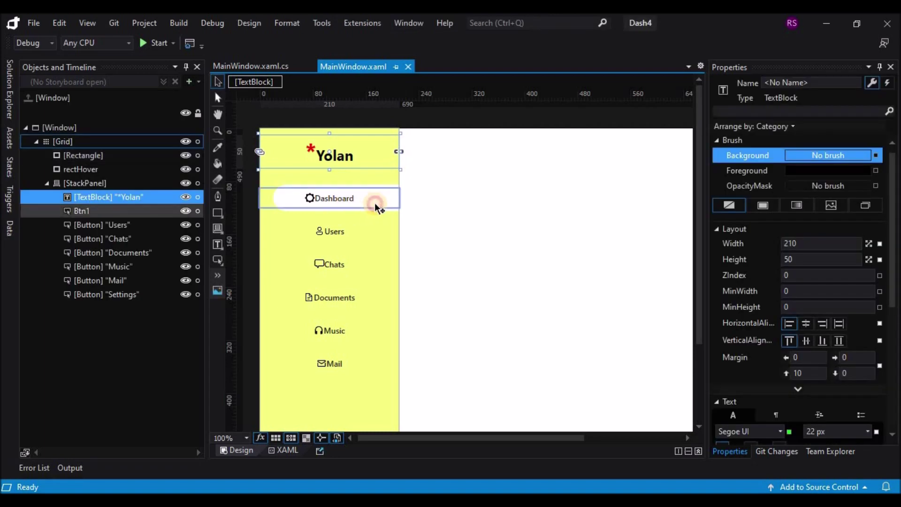
pyautogui.click(375, 203)
pyautogui.click(114, 172)
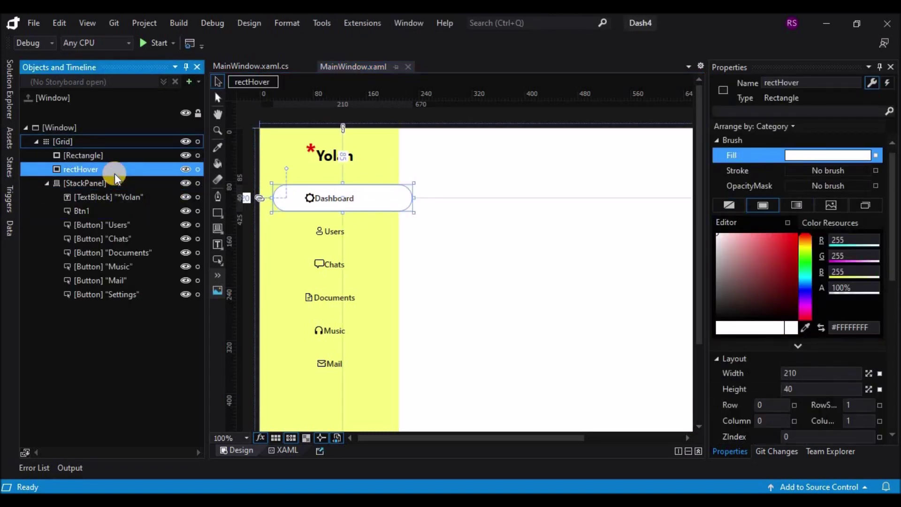
pyautogui.scroll(-3, 776, 315)
pyautogui.scroll(-1, 777, 314)
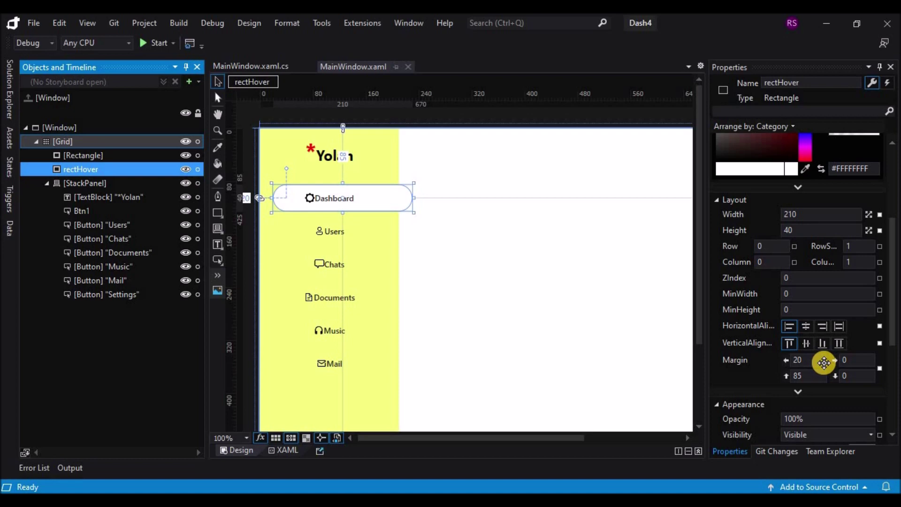
# - Set rectHover's margin to Thickness(20,85,0,0) in MainWindow.xaml.cs, and test the highlight's position in the running app
pyautogui.click(259, 65)
pyautogui.click(432, 324)
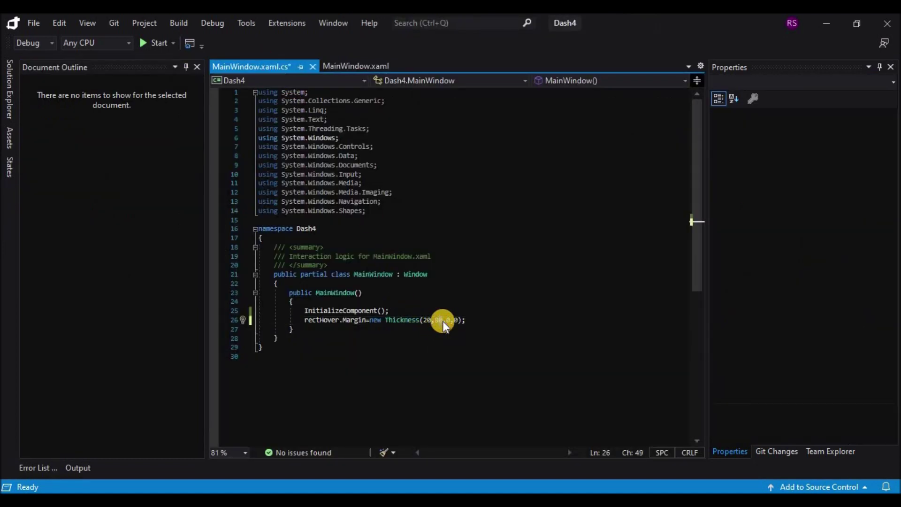
pyautogui.click(470, 272)
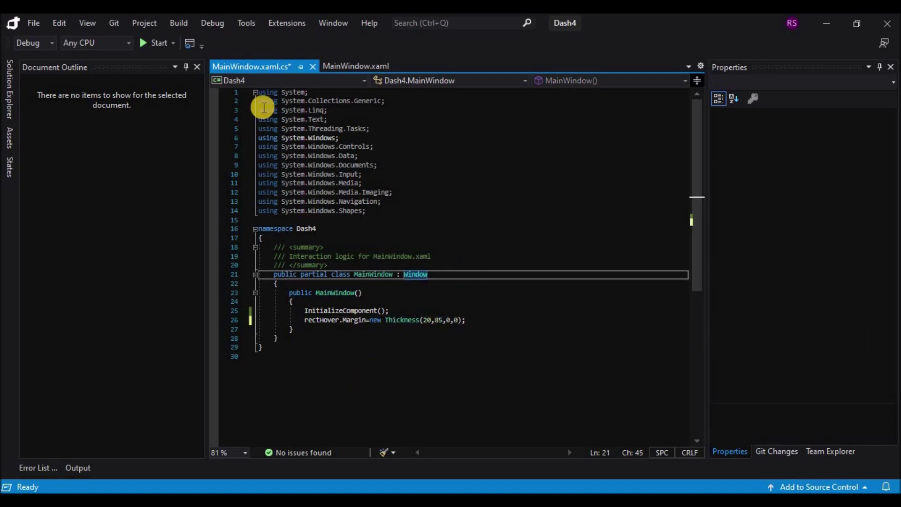
pyautogui.click(157, 44)
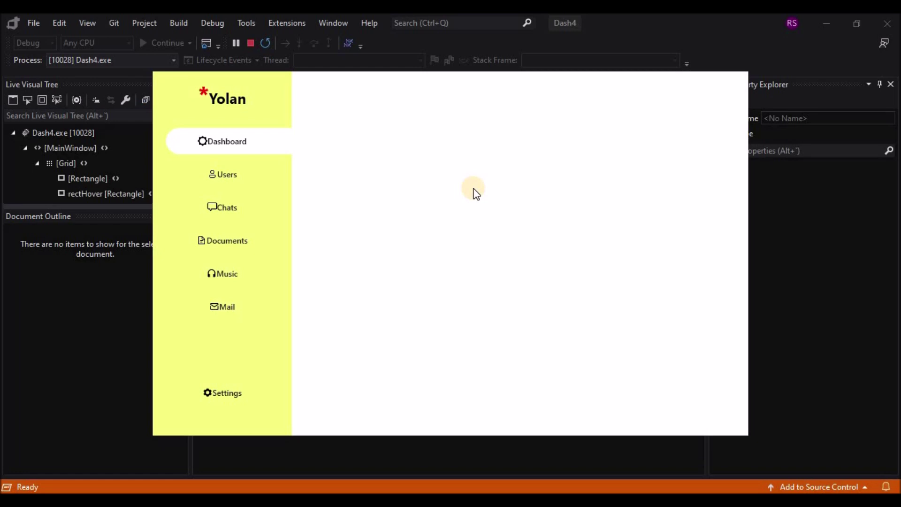
pyautogui.click(249, 44)
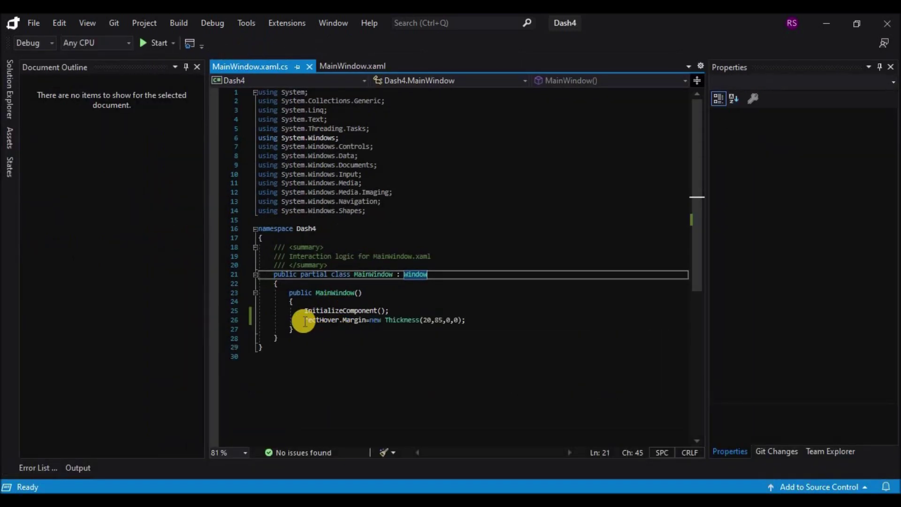
# - Copy the rectHover.Margin line from the code file and remove the name Btn1 from the Dashboard button in MainWindow.xaml
pyautogui.click(306, 320)
pyautogui.moveTo(307, 321); pyautogui.dragTo(503, 321)
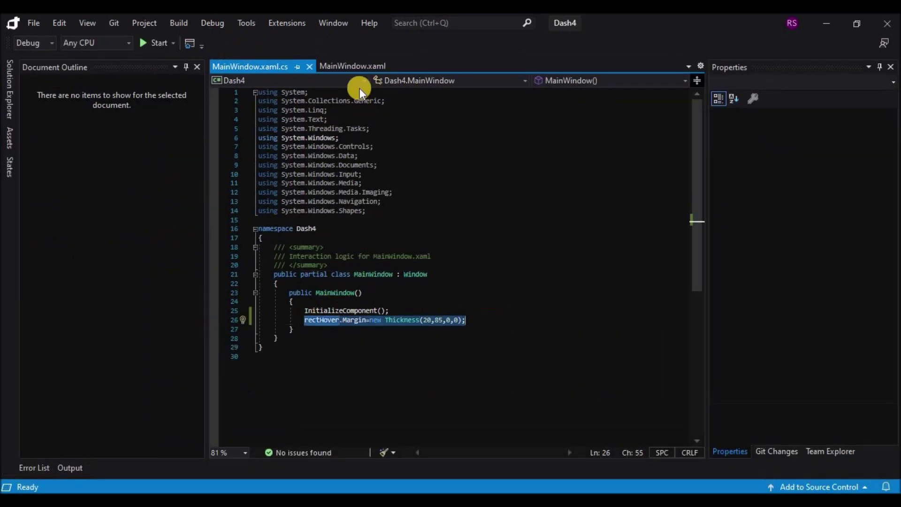
pyautogui.click(354, 66)
pyautogui.click(330, 233)
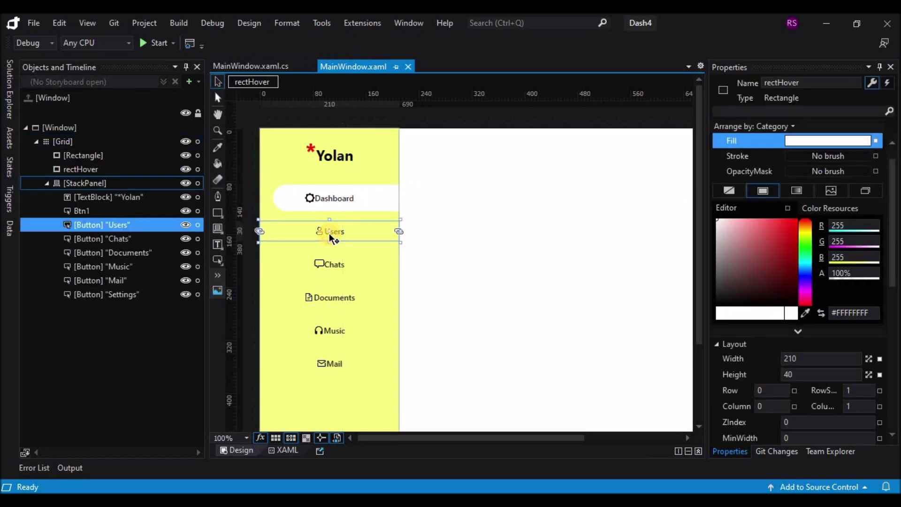
pyautogui.click(119, 224)
pyautogui.click(296, 449)
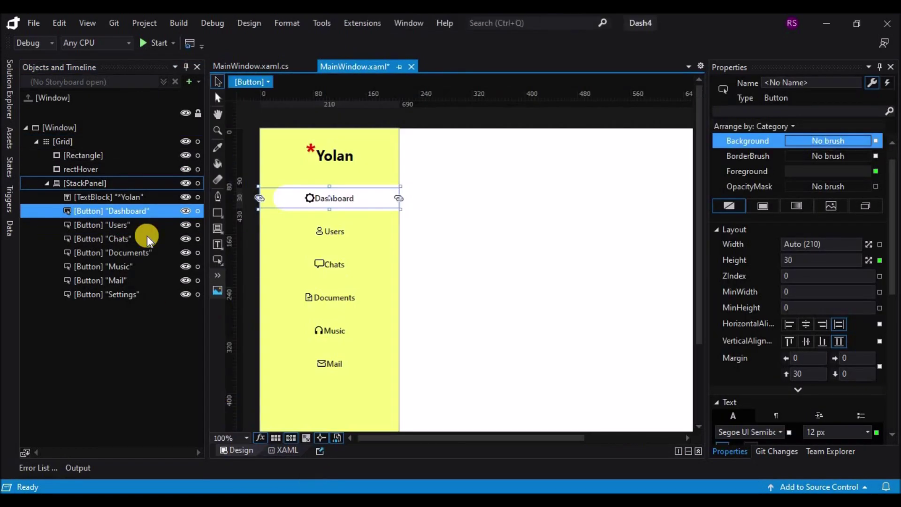
# - Add Click handlers setting rectHover.Margin to Thickness(20, 85, 0, 0) for Dashboard and Thickness(20, 105, 0, 0) for Users, and test the app
pyautogui.click(886, 83)
pyautogui.doubleClick(836, 113)
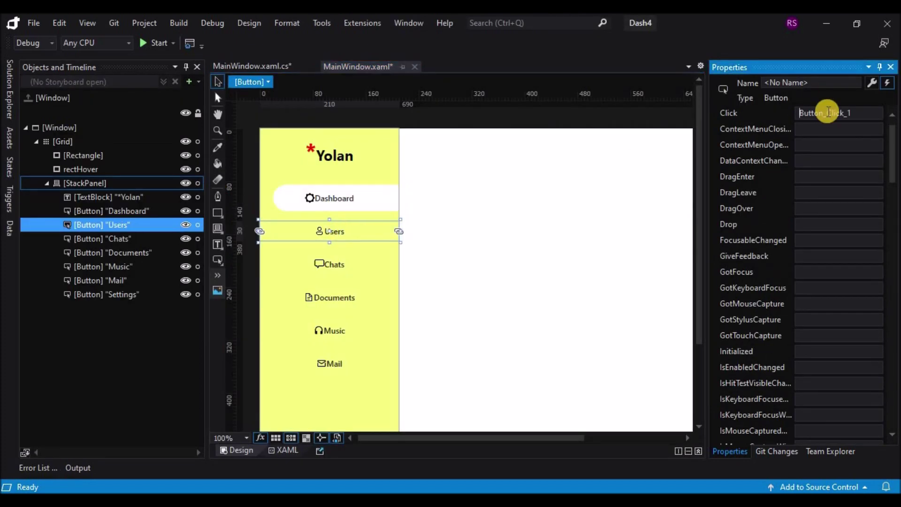
pyautogui.doubleClick(827, 112)
pyautogui.click(159, 44)
pyautogui.hotkey('alt', 'F4')
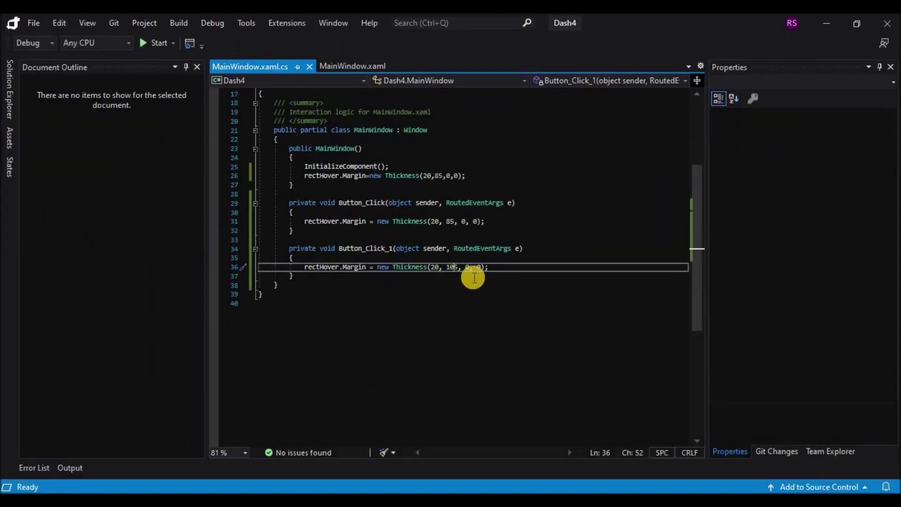
# - Adjust the top value in the Users button's Button_Click_1 handler to 135 and test it in the running app
pyautogui.write('115')
pyautogui.click(154, 43)
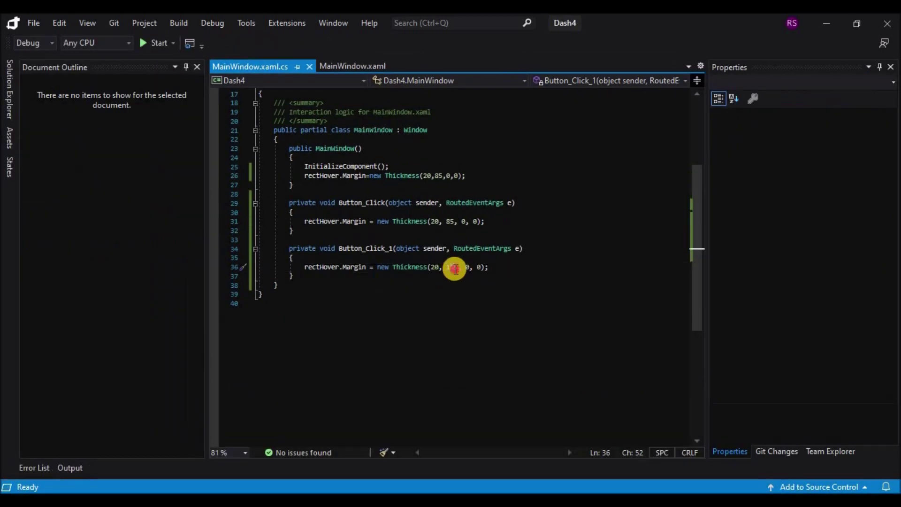
pyautogui.click(155, 44)
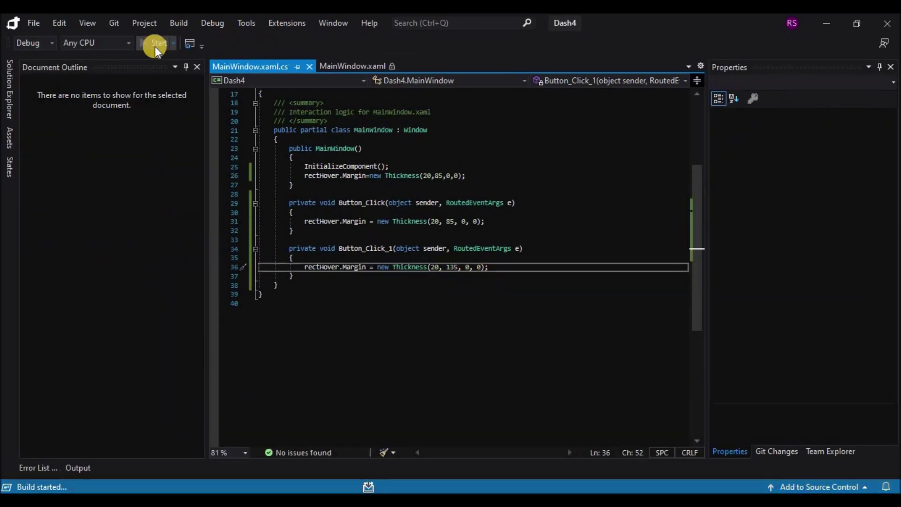
pyautogui.click(250, 43)
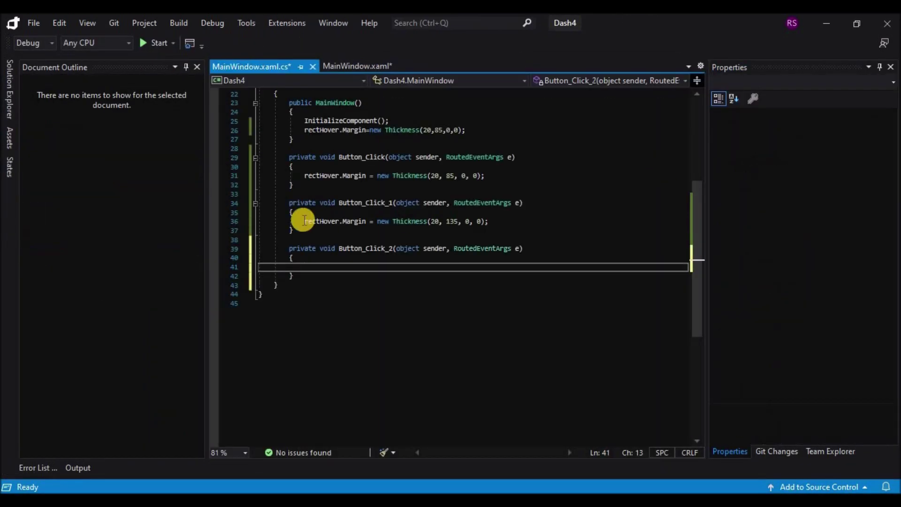
# - Give the Chats button a Click handler that sets rectHover's margin with a top value of 175, and run the app
pyautogui.doubleClick(451, 268)
pyautogui.write('175')
pyautogui.press('F5')
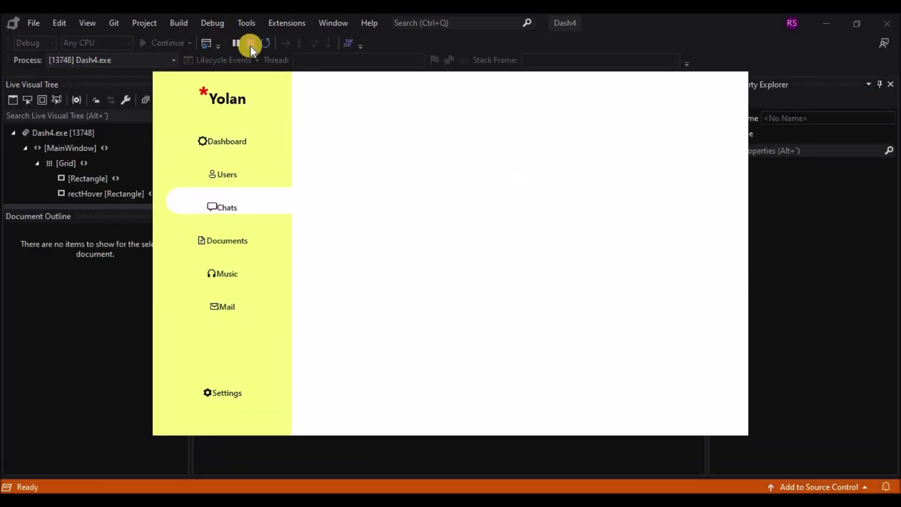
# - Stop debugging, raise the top value in the Chats button's Button_Click_2 handler to 185, and test the app again
pyautogui.click(250, 45)
pyautogui.click(145, 43)
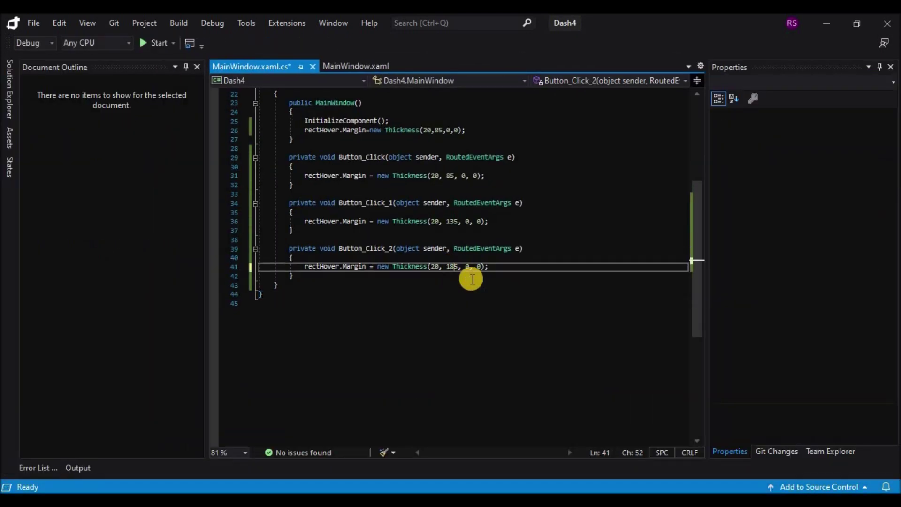
pyautogui.click(154, 41)
pyautogui.click(251, 43)
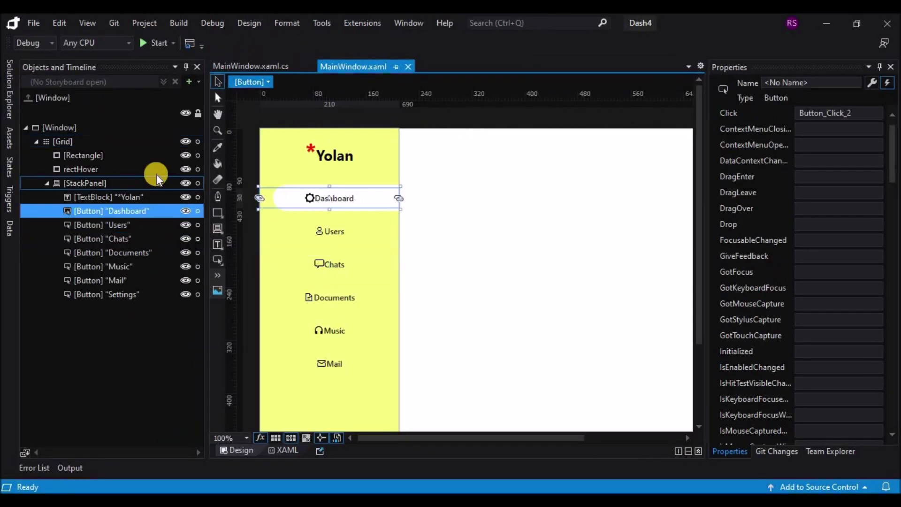
# - Move rectHover down behind the Documents button in the designer, to a top margin of 236
pyautogui.click(155, 170)
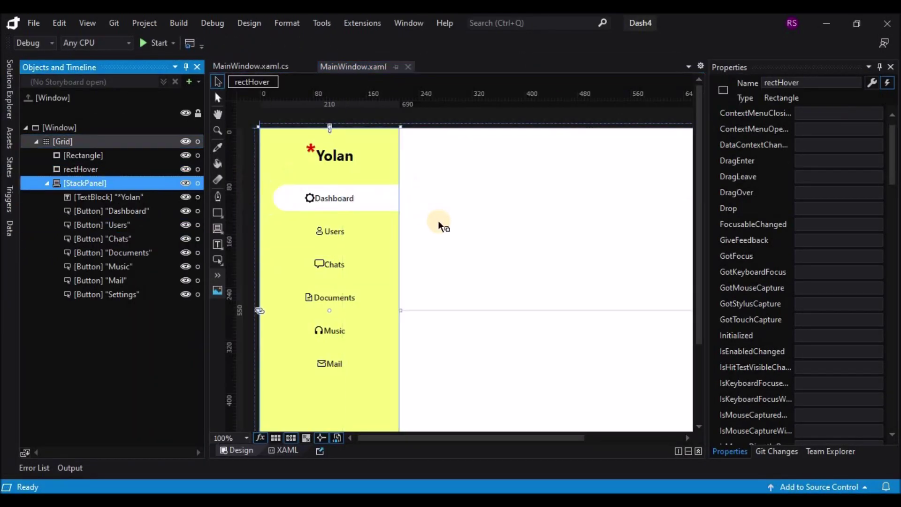
pyautogui.hotkey('shift', 'Down')
pyautogui.hotkey('shift', 'Down')
pyautogui.hotkey('shift', 'Down')
pyautogui.hotkey('shift', 'Down')
pyautogui.hotkey('shift', 'Down')
pyautogui.hotkey('shift', 'Down')
pyautogui.hotkey('shift', 'Down')
pyautogui.hotkey('shift', 'Down')
pyautogui.hotkey('shift', 'Down')
pyautogui.hotkey('shift', 'Down')
pyautogui.hotkey('shift', 'Down')
pyautogui.hotkey('shift', 'Down')
pyautogui.hotkey('shift', 'Down')
pyautogui.hotkey('shift', 'Down')
pyautogui.hotkey('shift', 'Down')
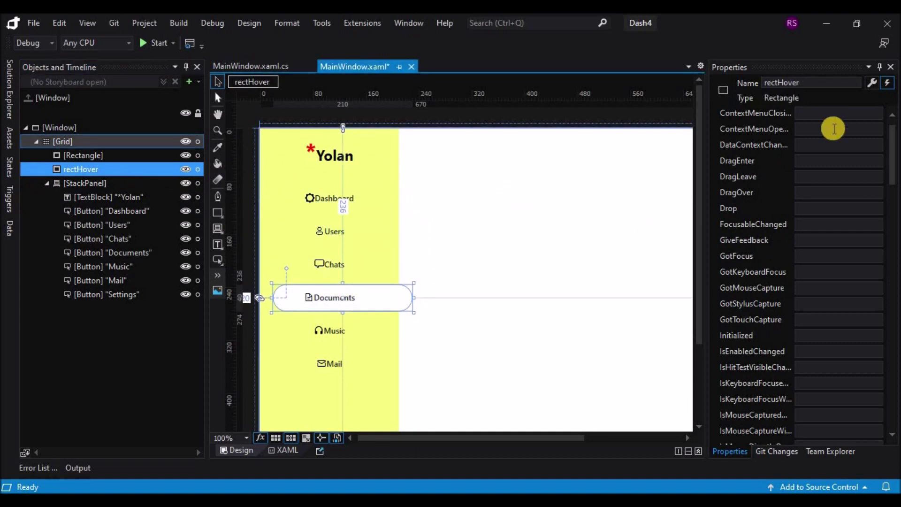
# - Check rectHover's layout margins and move the rectangle down behind the Mail button
pyautogui.click(872, 83)
pyautogui.scroll(-3, 805, 358)
pyautogui.moveTo(363, 314); pyautogui.dragTo(379, 361)
# - Add a Click handler to the Documents button that sets rectHover.Margin to new Thickness(20, 236, 0, 0)
pyautogui.click(328, 299)
pyautogui.click(887, 83)
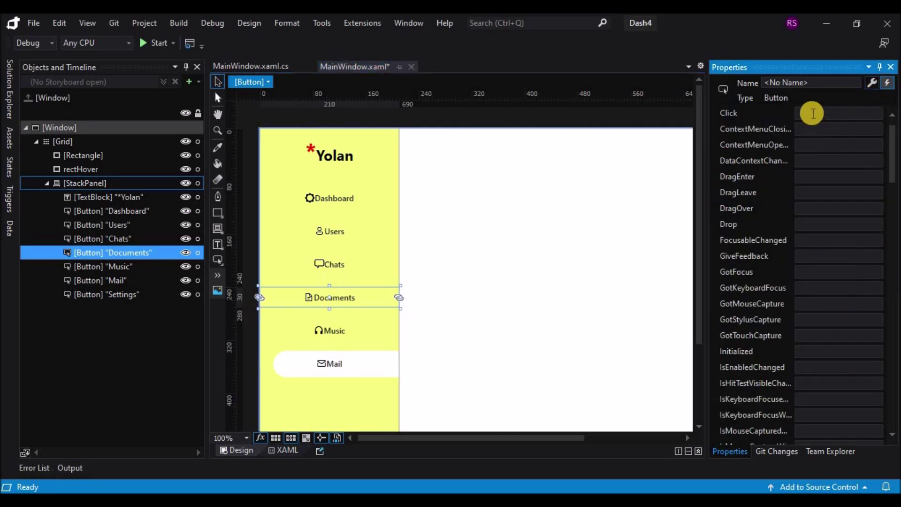
pyautogui.doubleClick(808, 113)
pyautogui.write('rectHover.Margin = new Thickness(20, 185, 0, 0);')
pyautogui.doubleClick(452, 266)
pyautogui.write('236')
# - Add Click handlers setting rectHover.Margin to Thickness(20, 286, 0, 0) for the Music button and Thickness(20, 336, 0, 0) for the Mail button
pyautogui.click(357, 66)
pyautogui.click(329, 329)
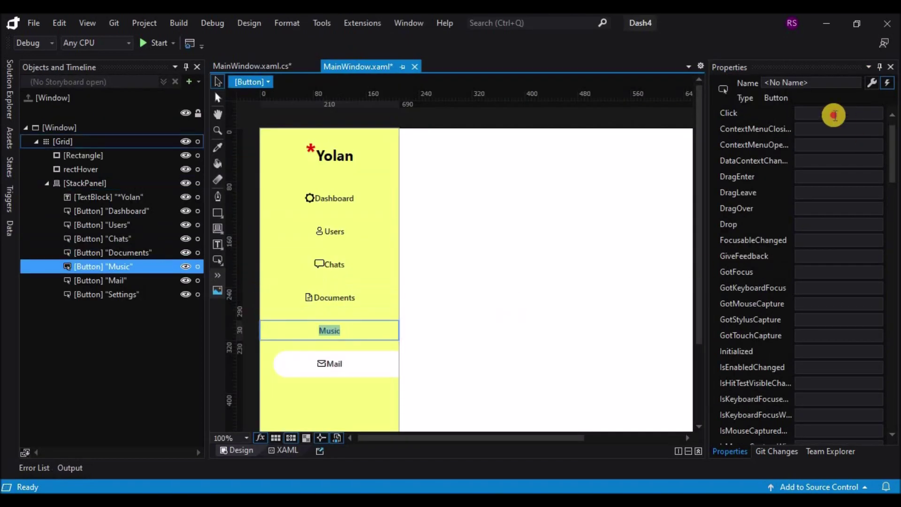
pyautogui.doubleClick(809, 113)
pyautogui.write('rectHover.Margin = new Thickness(20, 185, 0, 0);')
pyautogui.doubleClick(452, 267)
pyautogui.write('287')
pyautogui.click(356, 66)
pyautogui.doubleClick(433, 312)
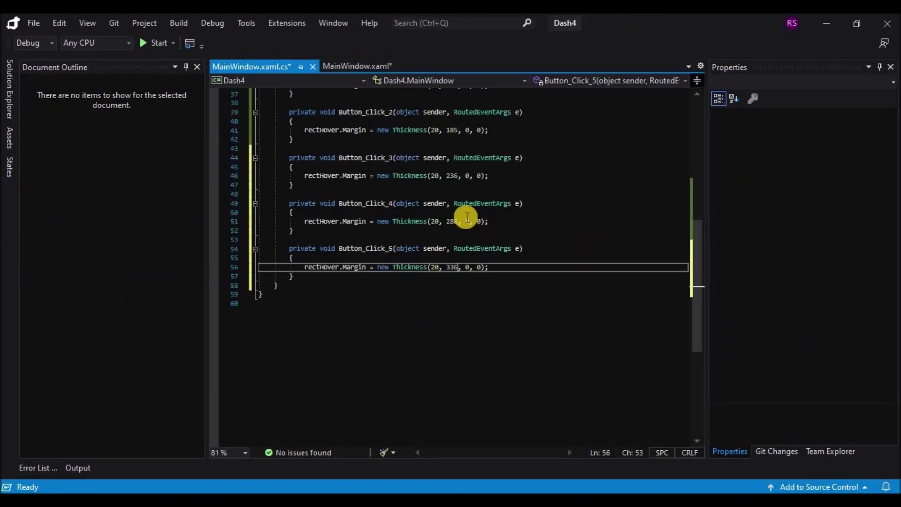
# - Move rectHover down behind the Settings button in the designer and check its layout margins
pyautogui.click(357, 66)
pyautogui.click(100, 168)
pyautogui.hotkey('shift', 'Down')
pyautogui.hotkey('shift', 'Down')
pyautogui.hotkey('shift', 'Down')
pyautogui.hotkey('shift', 'Down')
pyautogui.hotkey('shift', 'Down')
pyautogui.hotkey('shift', 'Down')
pyautogui.hotkey('shift', 'Down')
pyautogui.hotkey('shift', 'Down')
pyautogui.hotkey('shift', 'Down')
pyautogui.hotkey('shift', 'Down')
pyautogui.hotkey('shift', 'Down')
pyautogui.hotkey('shift', 'Down')
pyautogui.hotkey('shift', 'Down')
pyautogui.hotkey('shift', 'Down')
pyautogui.hotkey('shift', 'Down')
pyautogui.hotkey('shift', 'Down')
pyautogui.hotkey('shift', 'Down')
pyautogui.hotkey('shift', 'Down')
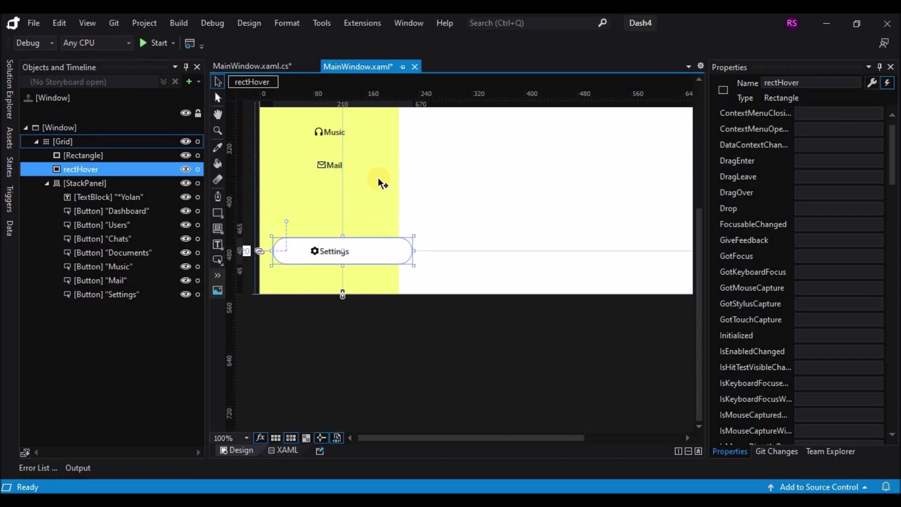
pyautogui.click(874, 86)
pyautogui.click(872, 83)
# - Add a Click handler to the Settings button that sets rectHover.Margin to new Thickness(20, 466, 0, 0)
pyautogui.click(253, 66)
pyautogui.click(356, 66)
pyautogui.click(100, 294)
pyautogui.click(887, 82)
pyautogui.doubleClick(826, 141)
pyautogui.write('66')
# - Run the app, test the highlight on the Settings button, and stop debugging
pyautogui.press('F5')
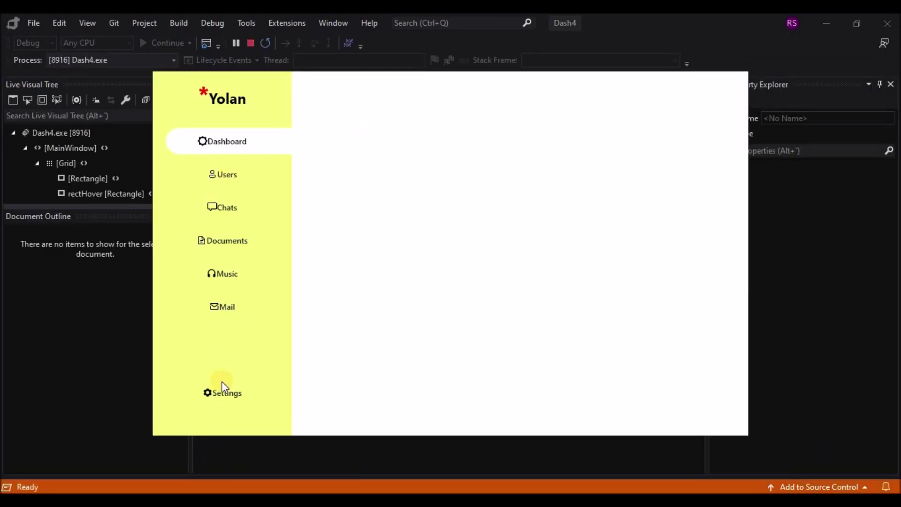
pyautogui.click(228, 399)
pyautogui.click(250, 44)
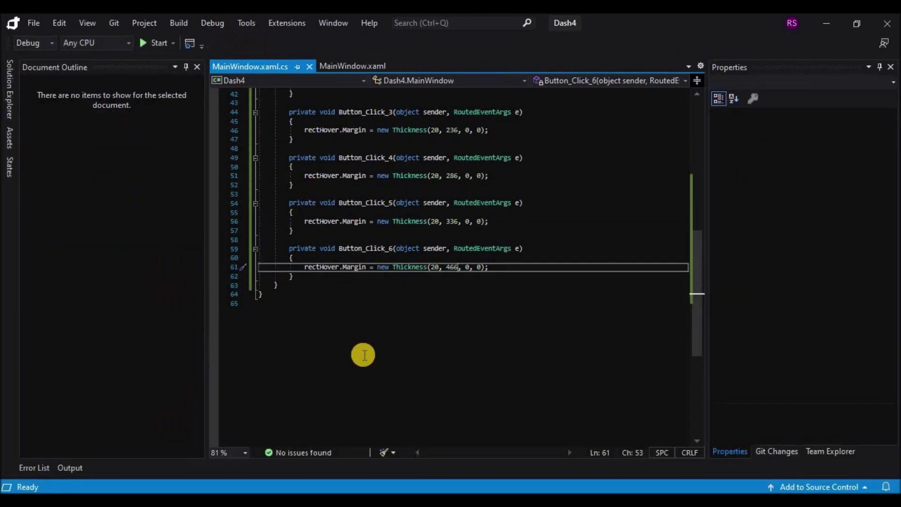
# - Try a horizontal line about 190 px wide beneath the Yolan title in the designer, and delete it
pyautogui.click(353, 67)
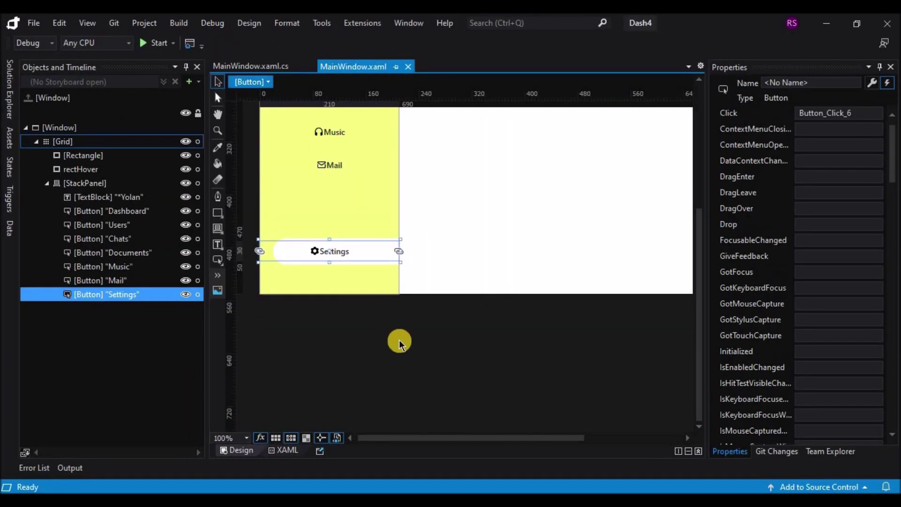
pyautogui.scroll(5, 483, 280)
pyautogui.scroll(3, 479, 279)
pyautogui.scroll(-3, 475, 277)
pyautogui.click(360, 203)
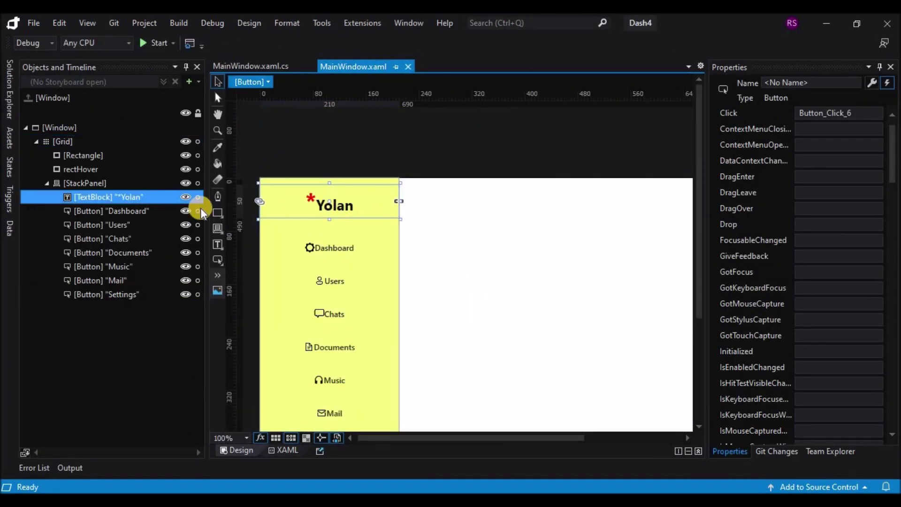
pyautogui.click(80, 215)
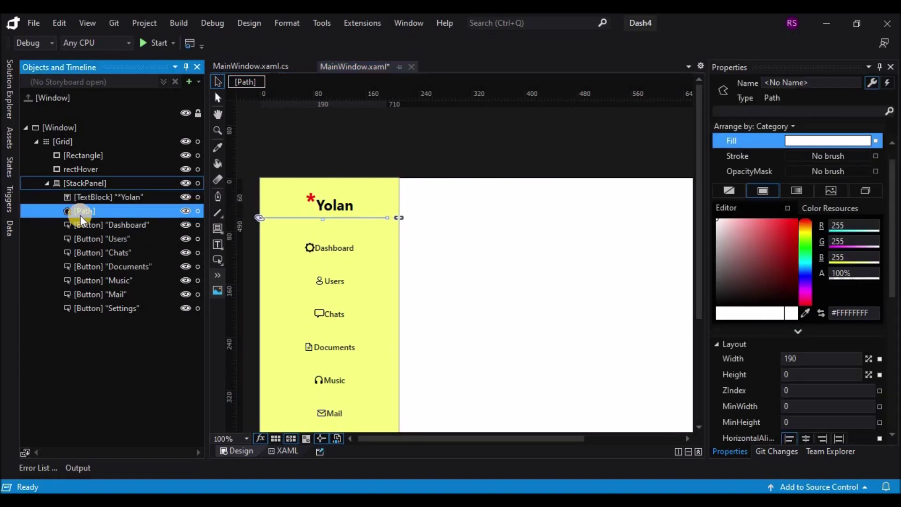
pyautogui.scroll(-3, 466, 278)
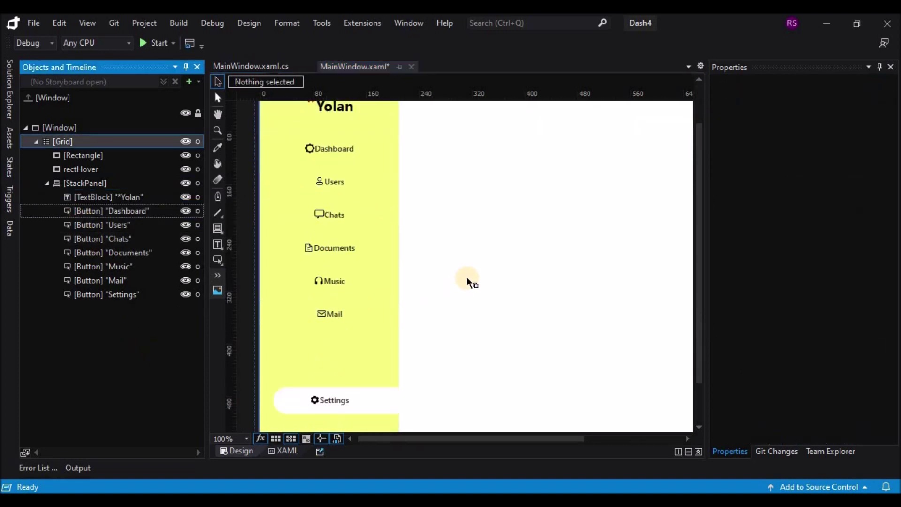
pyautogui.scroll(3, 467, 277)
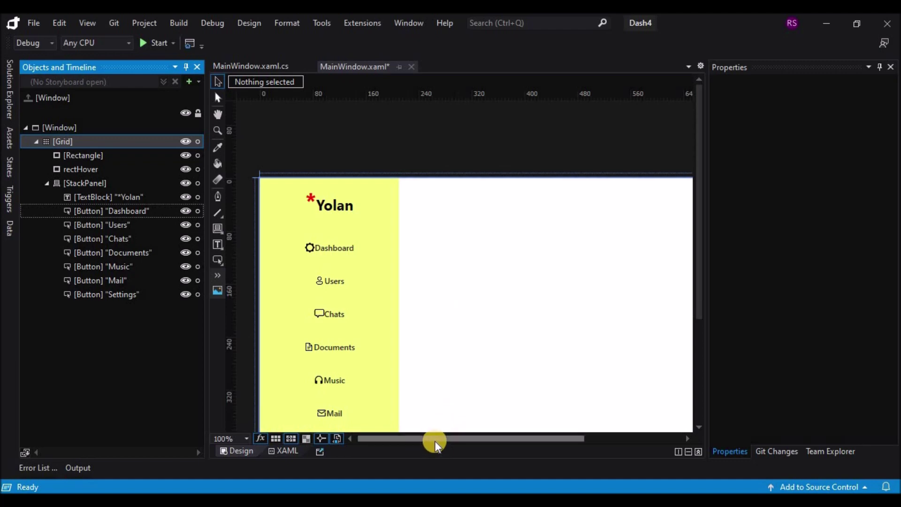
# - Auto-hide the Properties panel to widen the design area, and select the main Grid
pyautogui.moveTo(432, 438); pyautogui.dragTo(488, 439)
pyautogui.click(880, 67)
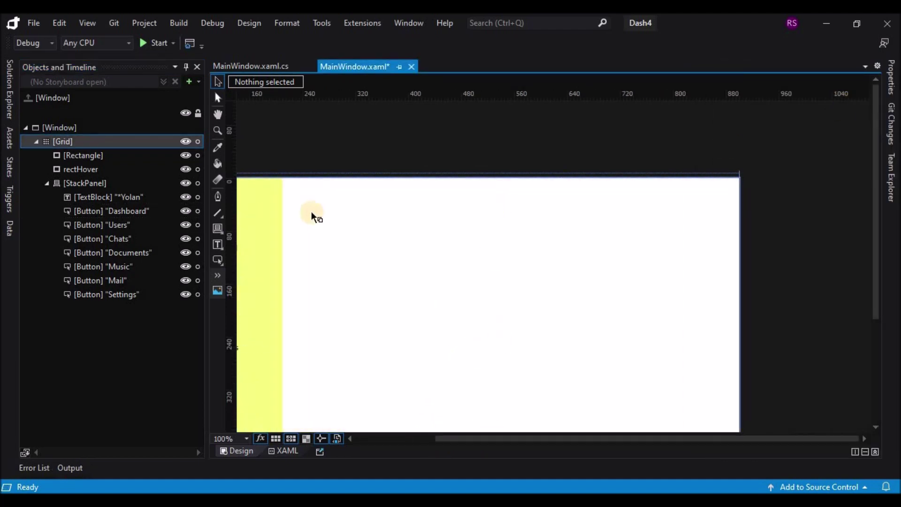
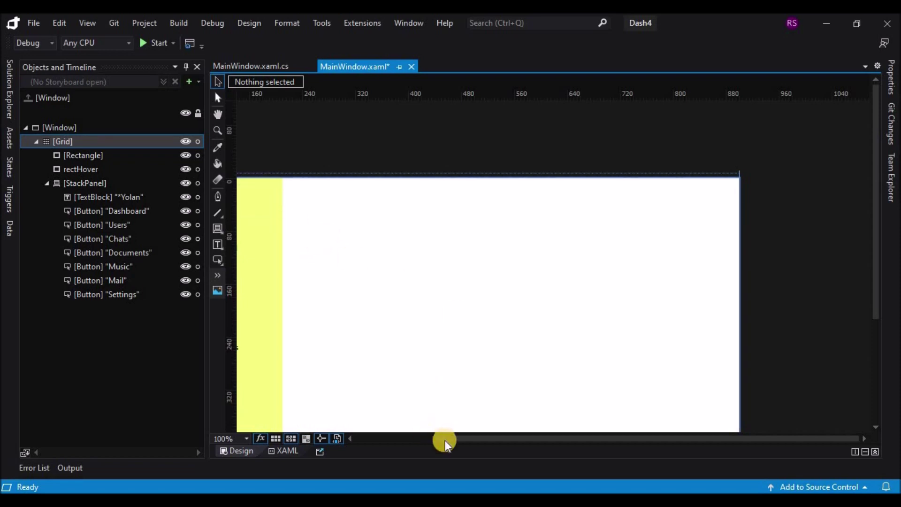
pyautogui.moveTo(445, 439); pyautogui.dragTo(364, 442)
pyautogui.click(511, 365)
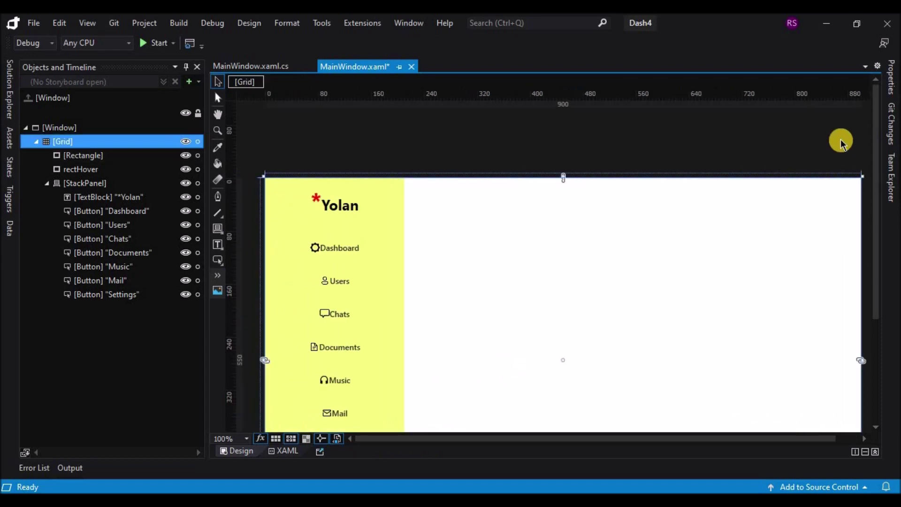
# - Give the main Grid a solid pale yellow background, #FFFBFDCA, by sampling the sidebar's yellow and lightening it
pyautogui.click(885, 81)
pyautogui.click(751, 191)
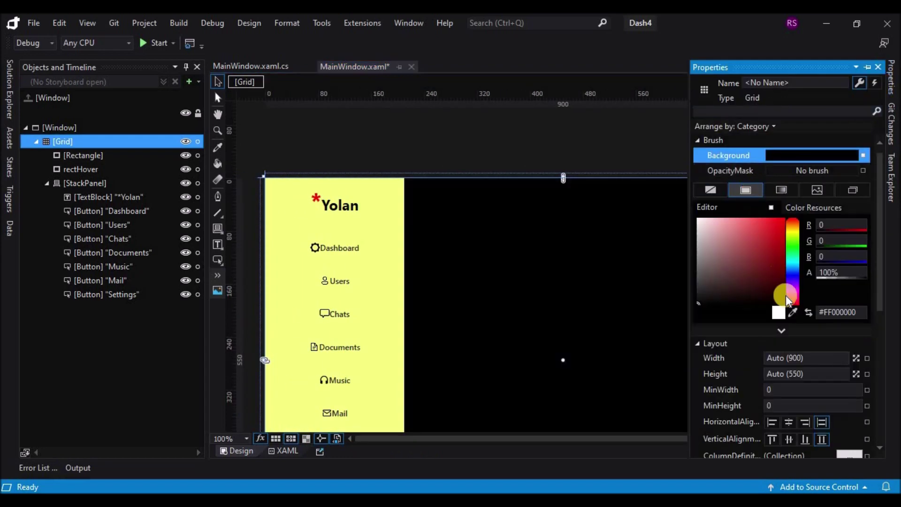
pyautogui.click(382, 214)
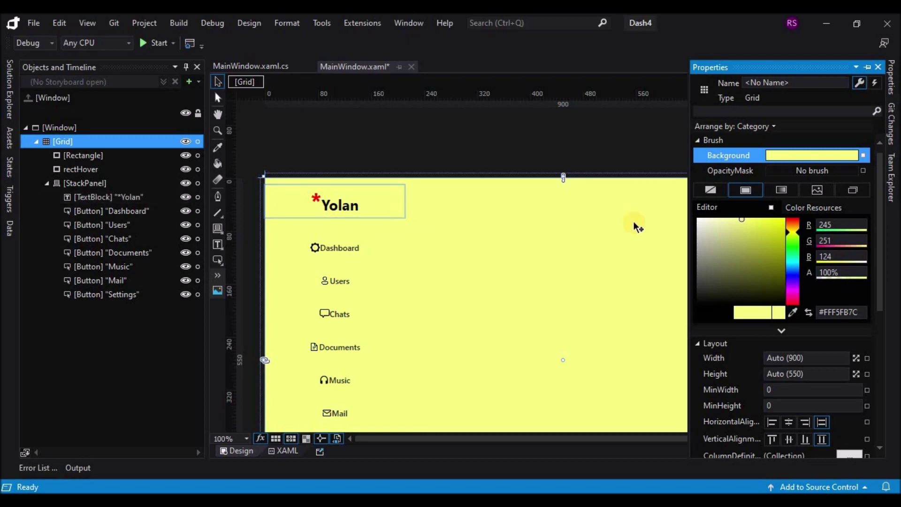
pyautogui.moveTo(734, 221); pyautogui.dragTo(715, 218)
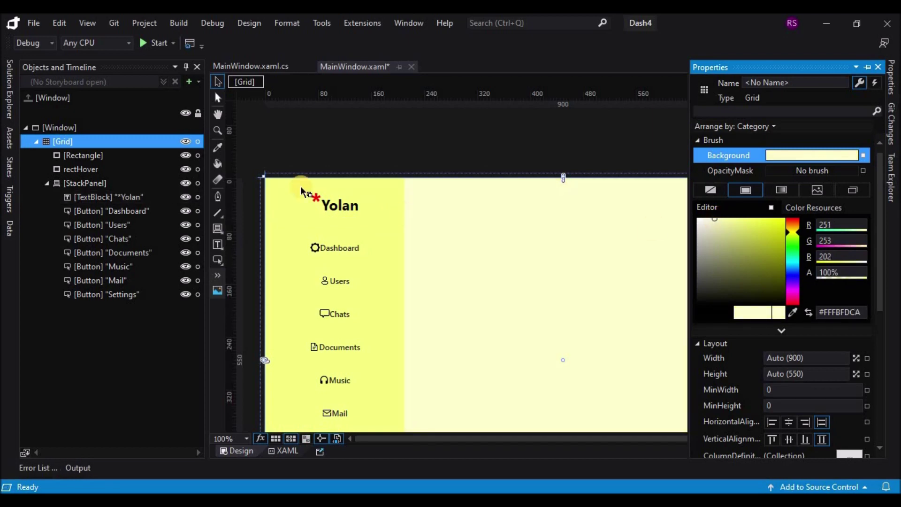
# - Set the fill of rectHover to the same pale yellow as the Grid background
pyautogui.click(117, 174)
pyautogui.click(890, 78)
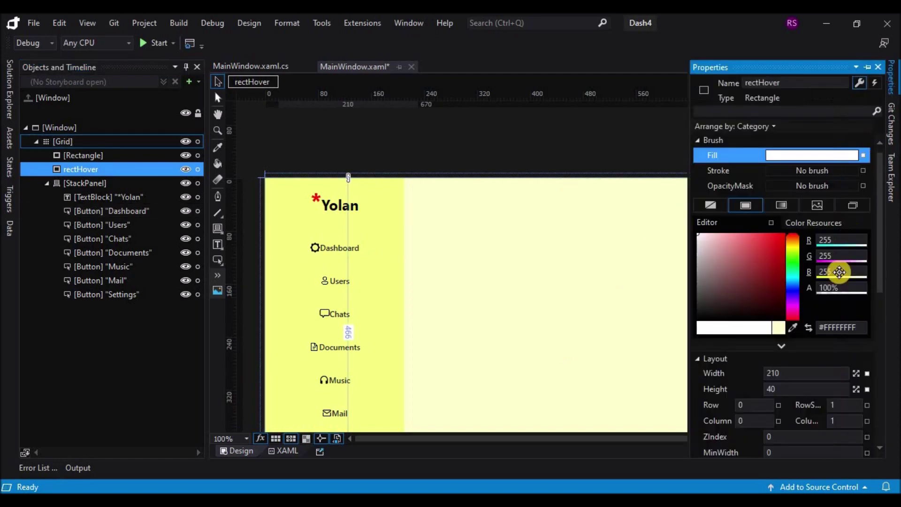
pyautogui.click(781, 327)
pyautogui.click(517, 155)
pyautogui.scroll(-5, 522, 164)
pyautogui.scroll(5, 533, 232)
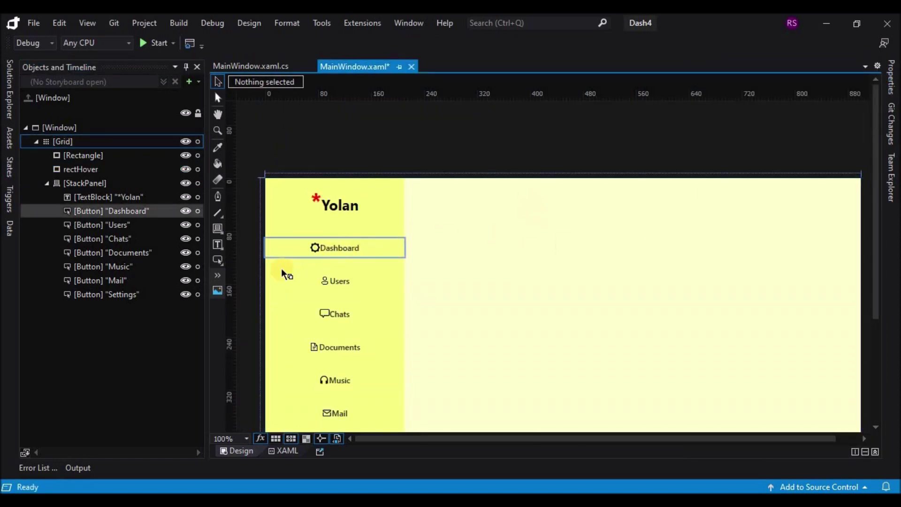
# - Search the assets for "search" and place a SearchBar about 520 px wide and 35 px high across the top of the content area
pyautogui.click(214, 275)
pyautogui.write('search')
pyautogui.click(334, 75)
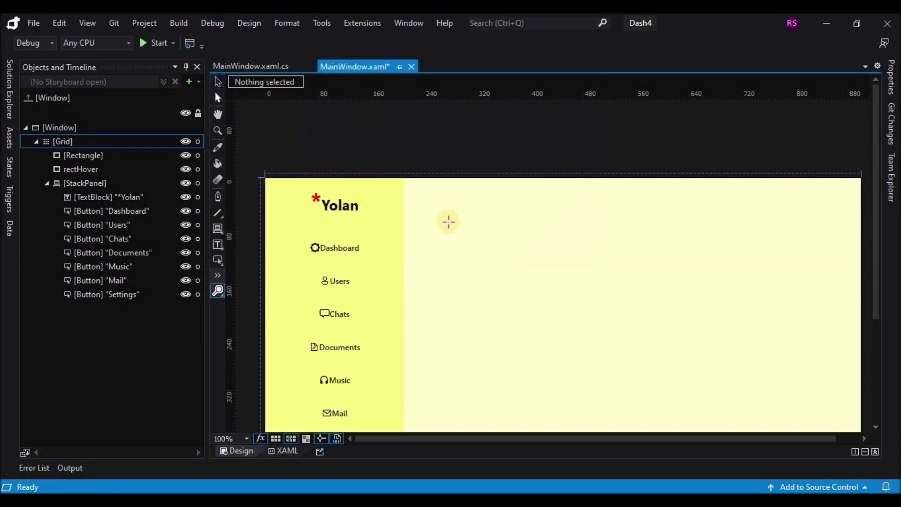
pyautogui.click(416, 187)
pyautogui.moveTo(614, 216); pyautogui.dragTo(765, 207)
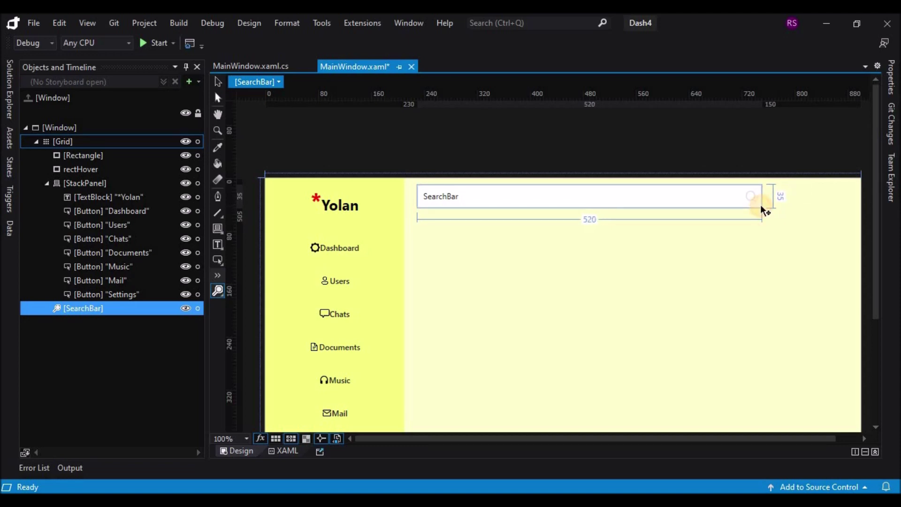
pyautogui.click(629, 249)
pyautogui.click(571, 199)
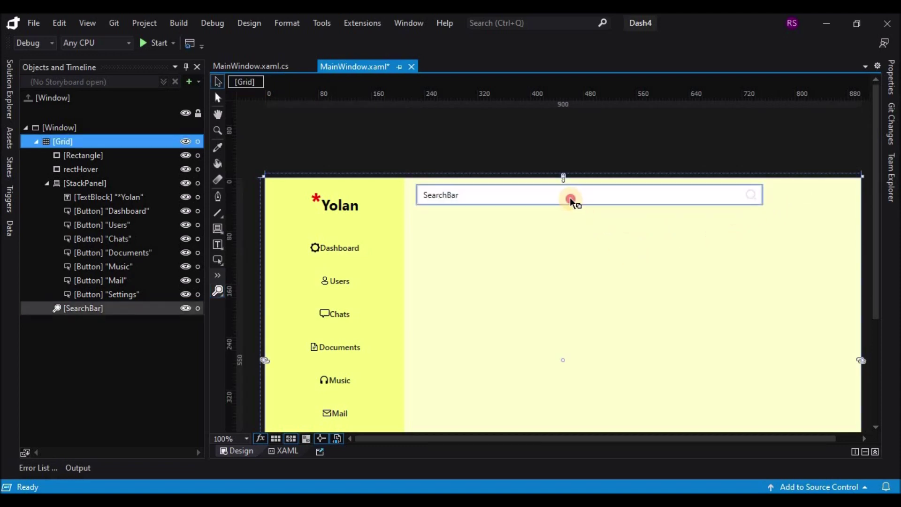
pyautogui.moveTo(587, 208); pyautogui.dragTo(587, 212)
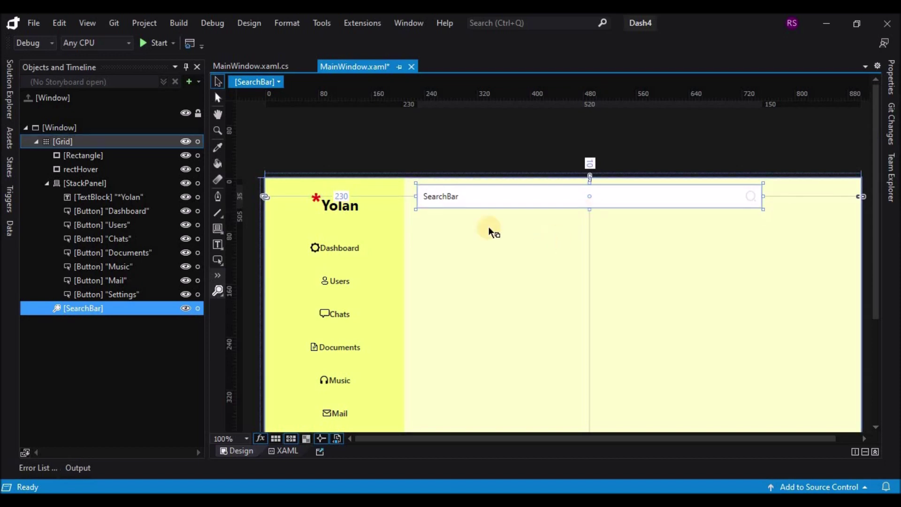
# - Draw a header rectangle about 680 by 65 px across the top of the content area and make its corners square
pyautogui.click(218, 216)
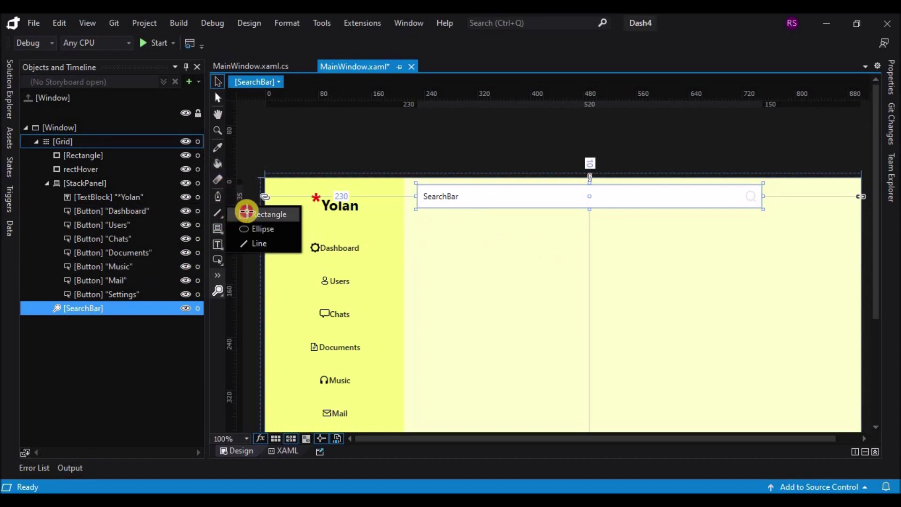
pyautogui.click(243, 211)
pyautogui.moveTo(405, 220); pyautogui.dragTo(438, 212)
pyautogui.moveTo(569, 199)
pyautogui.mouseDown()
pyautogui.moveTo(739, 167)
pyautogui.moveTo(862, 173)
pyautogui.mouseUp()
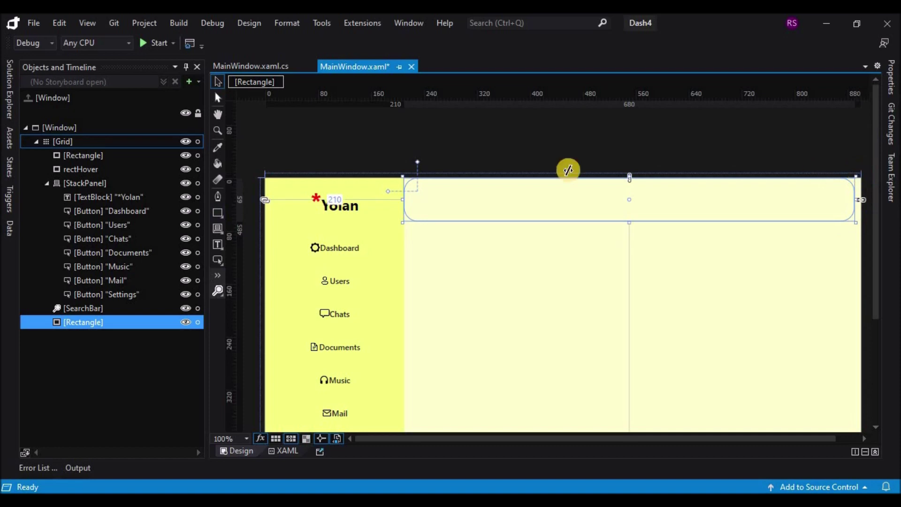
pyautogui.moveTo(418, 163); pyautogui.dragTo(384, 151)
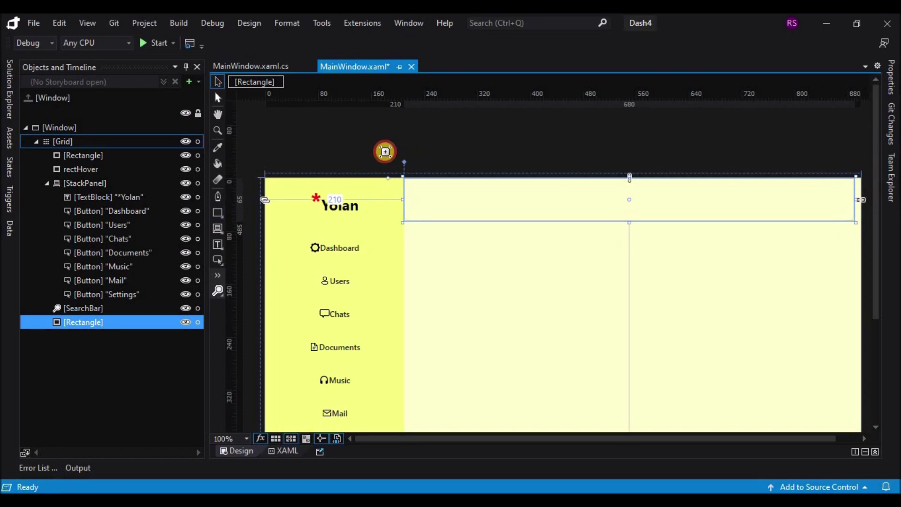
# - Resize the header rectangle to 690 px wide and 60 px high, reaching the window's far edge
pyautogui.click(863, 198)
pyautogui.moveTo(864, 198); pyautogui.dragTo(869, 198)
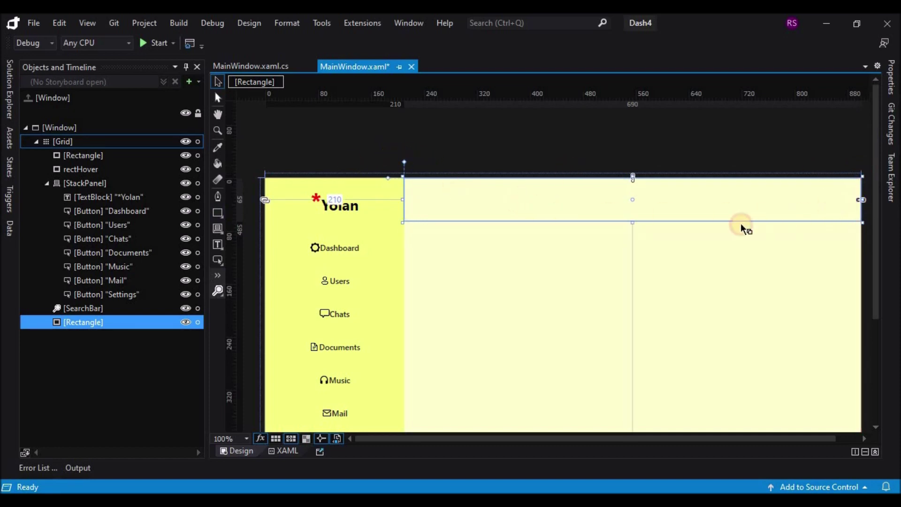
pyautogui.moveTo(631, 222); pyautogui.dragTo(632, 219)
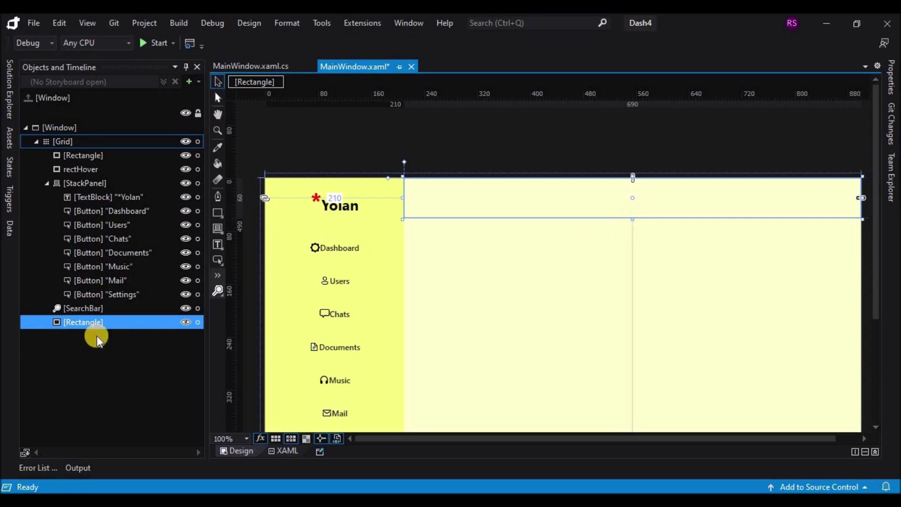
# - Reorder the header rectangle behind the SearchBar and move it back to the top of the content area, beside the sidebar
pyautogui.moveTo(110, 321); pyautogui.dragTo(84, 318)
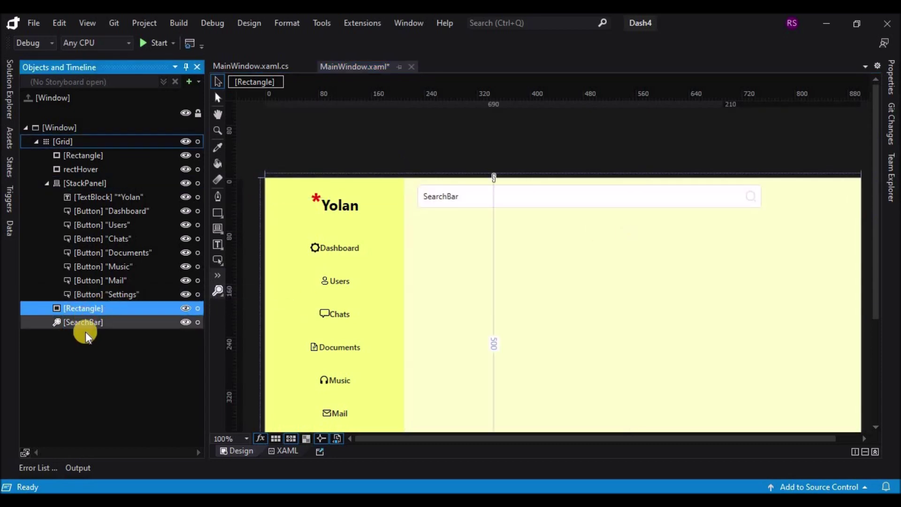
pyautogui.click(46, 183)
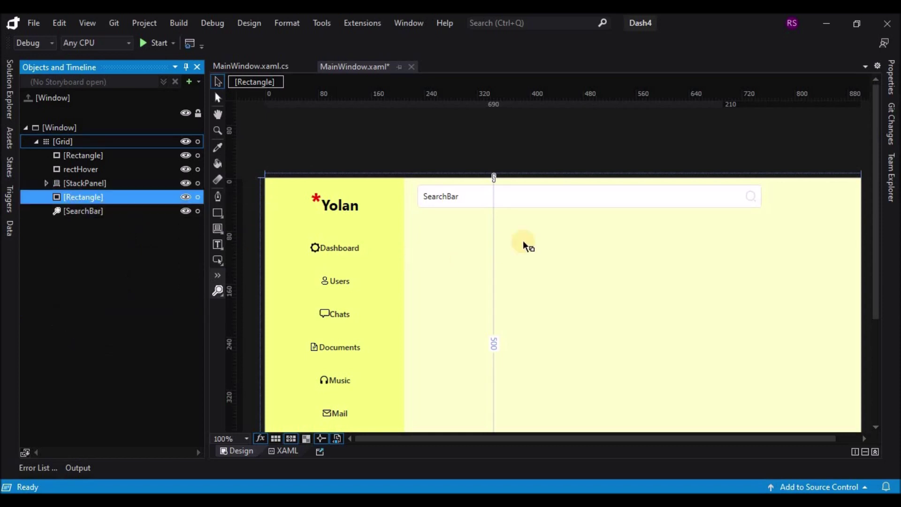
pyautogui.scroll(-5, 543, 282)
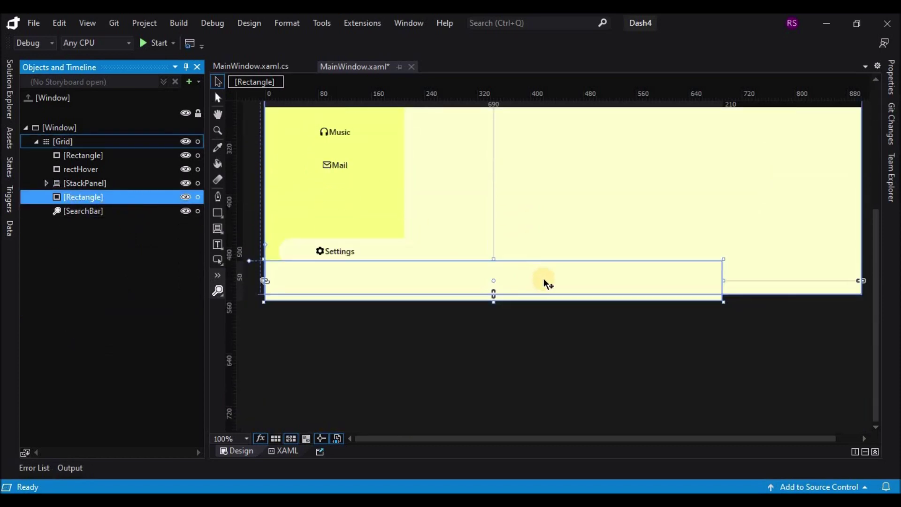
pyautogui.moveTo(652, 282); pyautogui.dragTo(665, 147)
pyautogui.scroll(4, 654, 305)
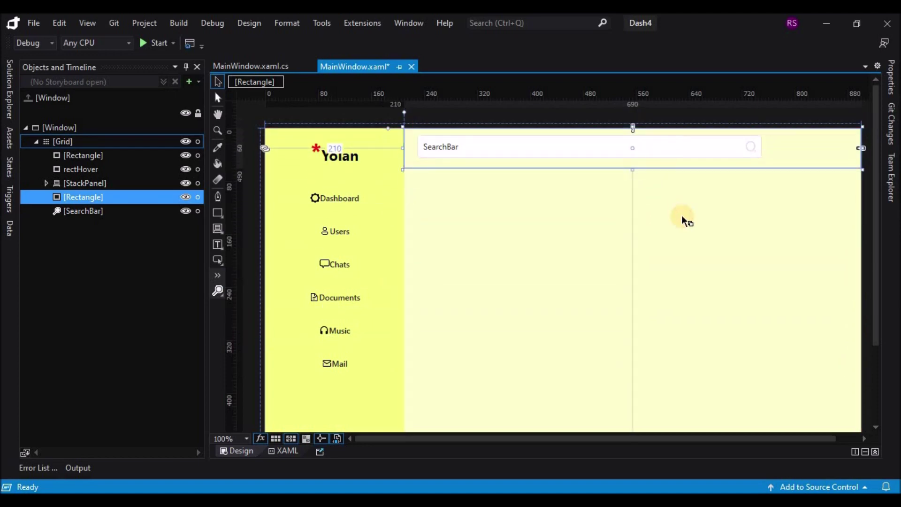
# - Change the header rectangle's fill to a near-white colour
pyautogui.click(699, 197)
pyautogui.click(798, 154)
pyautogui.click(891, 78)
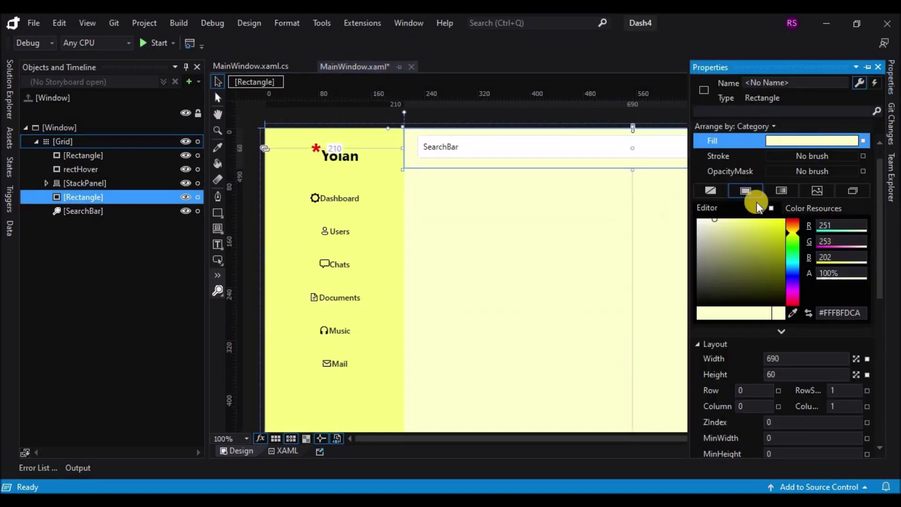
pyautogui.click(501, 247)
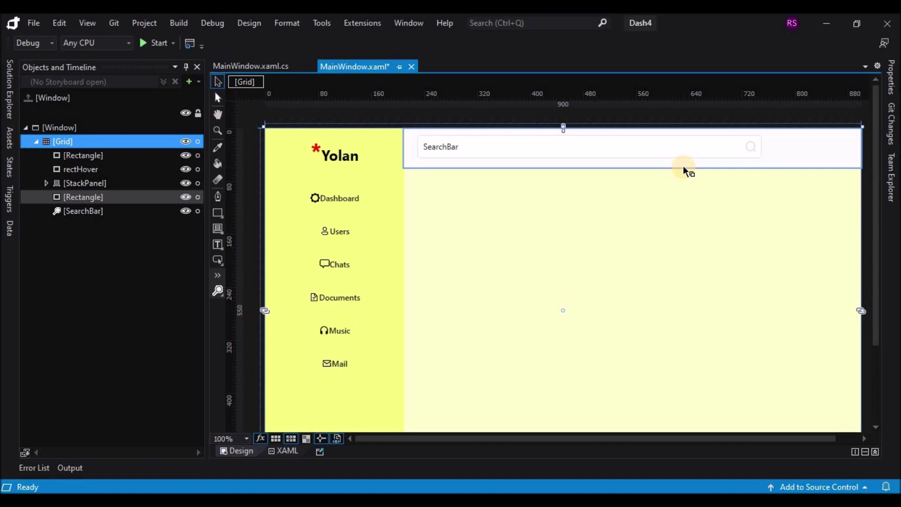
# - Enlarge the SearchBar to 525 px wide and 40 px high, starting 225 px from the window's edge
pyautogui.click(472, 153)
pyautogui.moveTo(418, 153)
pyautogui.mouseDown()
pyautogui.moveTo(406, 153)
pyautogui.moveTo(415, 153)
pyautogui.mouseUp()
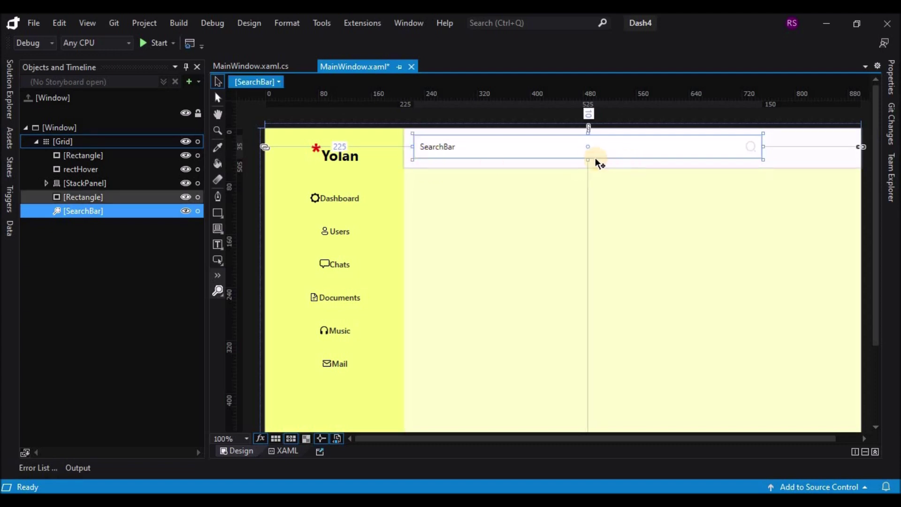
pyautogui.moveTo(587, 160); pyautogui.dragTo(587, 162)
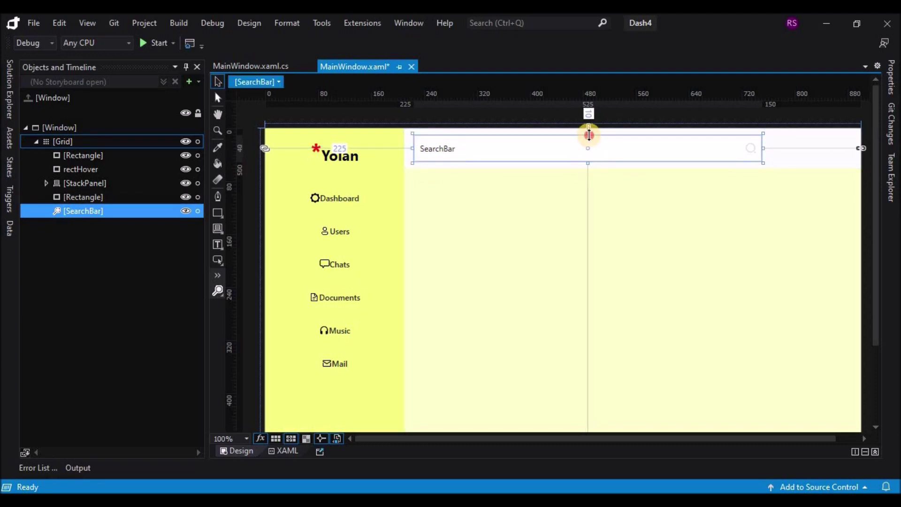
pyautogui.click(750, 241)
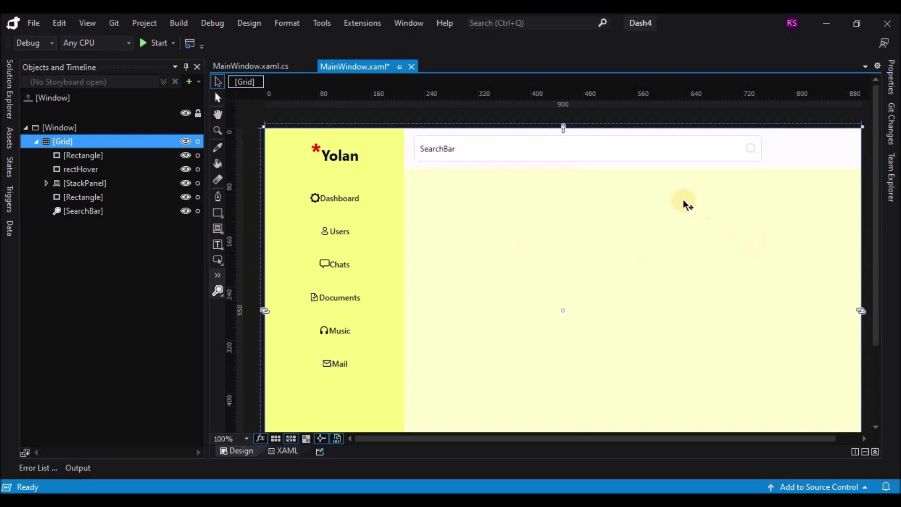
# - Add a 30 by 30 px button in the header beside the SearchBar, with a 765 px horizontal and 15 px vertical offset
pyautogui.click(218, 260)
pyautogui.moveTo(775, 145)
pyautogui.mouseDown()
pyautogui.moveTo(790, 154)
pyautogui.moveTo(791, 143)
pyautogui.mouseUp()
pyautogui.press('Down')
pyautogui.press('Down')
pyautogui.press('Down')
pyautogui.press('Down')
pyautogui.press('Down')
pyautogui.press('Down')
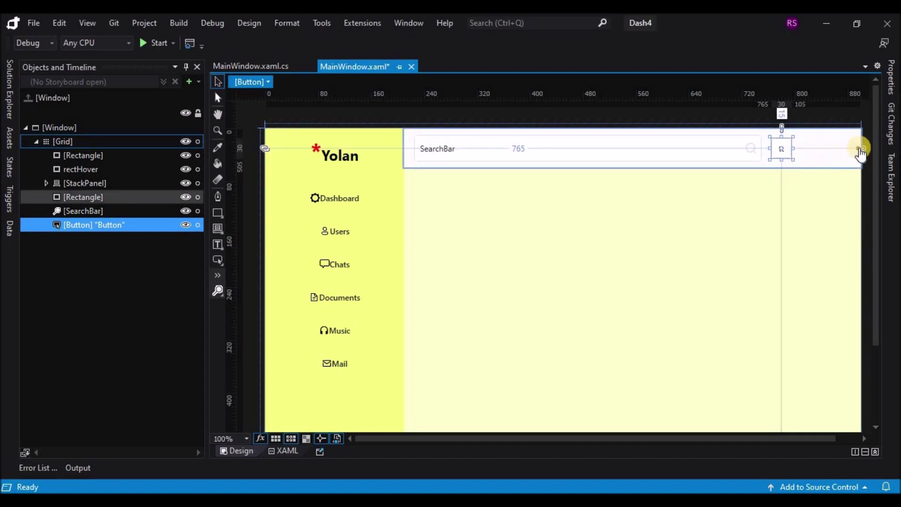
# - Set the new header button's Background and BorderBrush to No brush
pyautogui.click(890, 79)
pyautogui.click(712, 204)
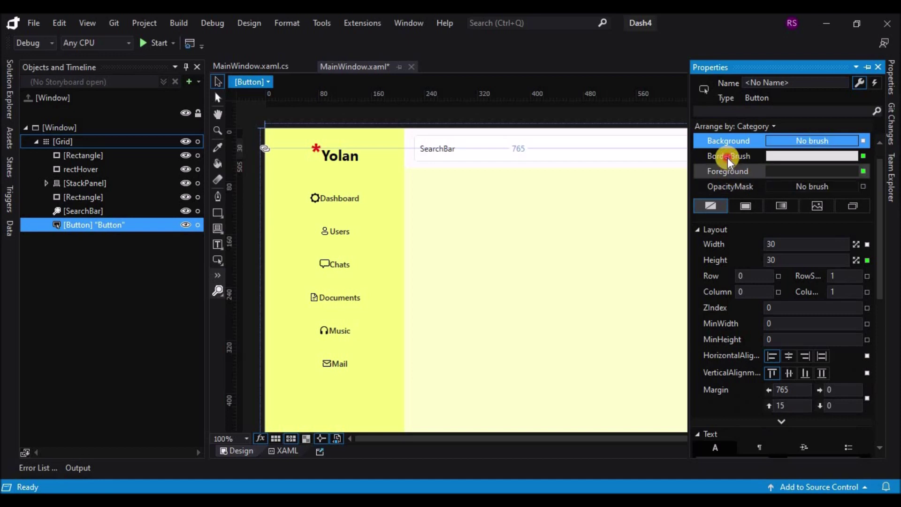
pyautogui.click(728, 157)
pyautogui.click(710, 207)
# - Create an editable copy of the header button's template as ButtonStyle8, defined in this document
pyautogui.click(105, 228)
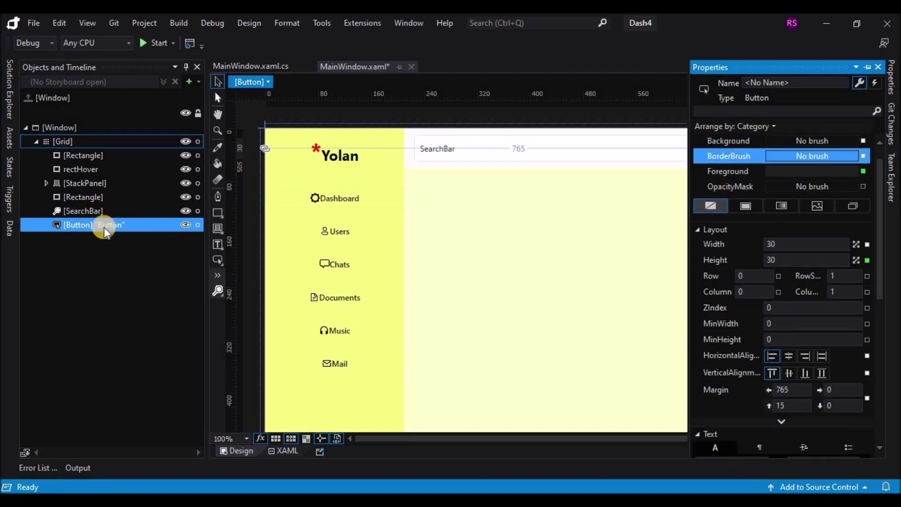
pyautogui.rightClick(782, 151)
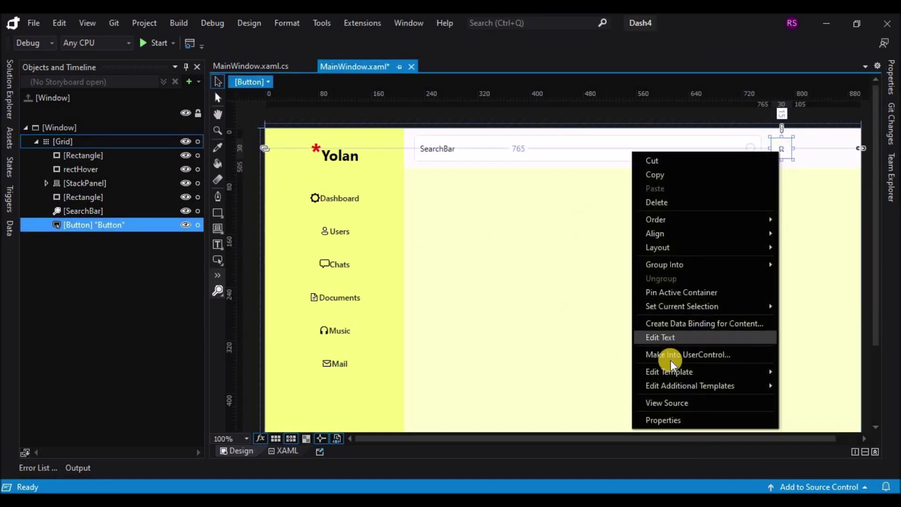
pyautogui.moveTo(669, 371)
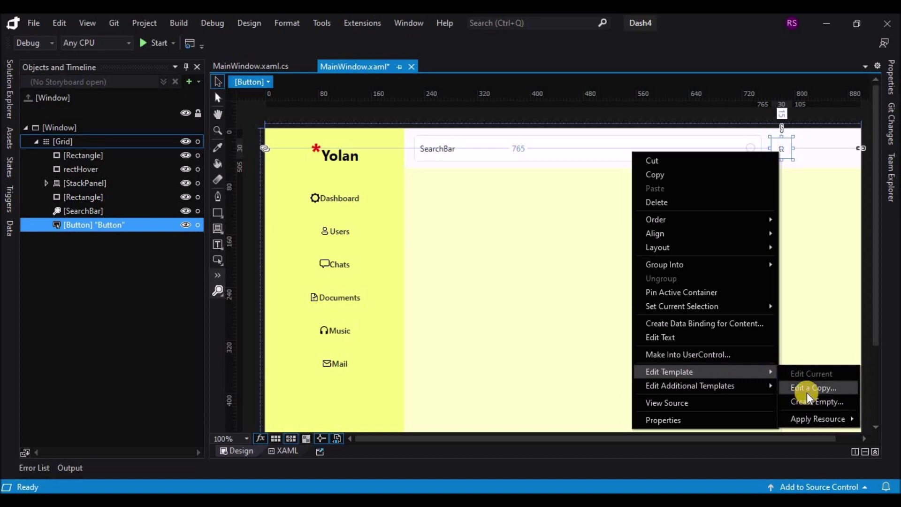
pyautogui.click(806, 389)
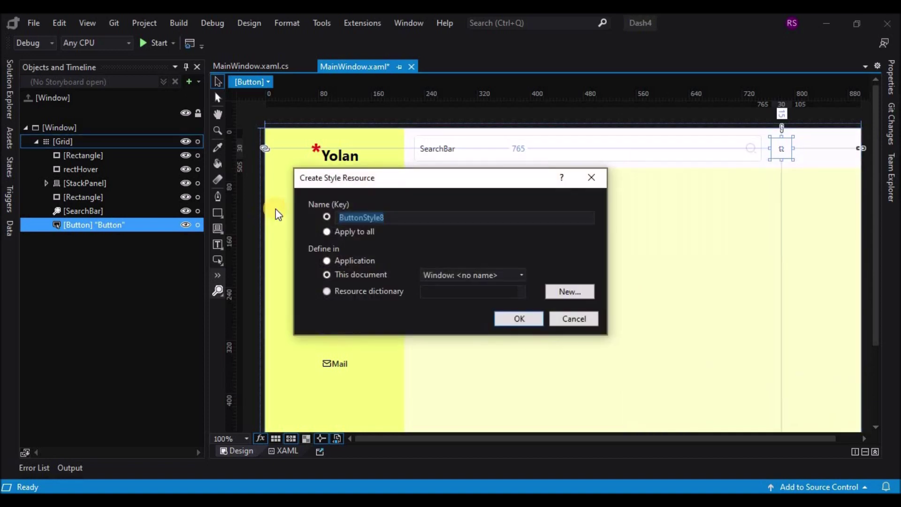
pyautogui.click(519, 319)
# - Delete ContentPresenterMain and PathMain from the StackPanel in the button template
pyautogui.click(47, 170)
pyautogui.click(57, 183)
pyautogui.click(99, 210)
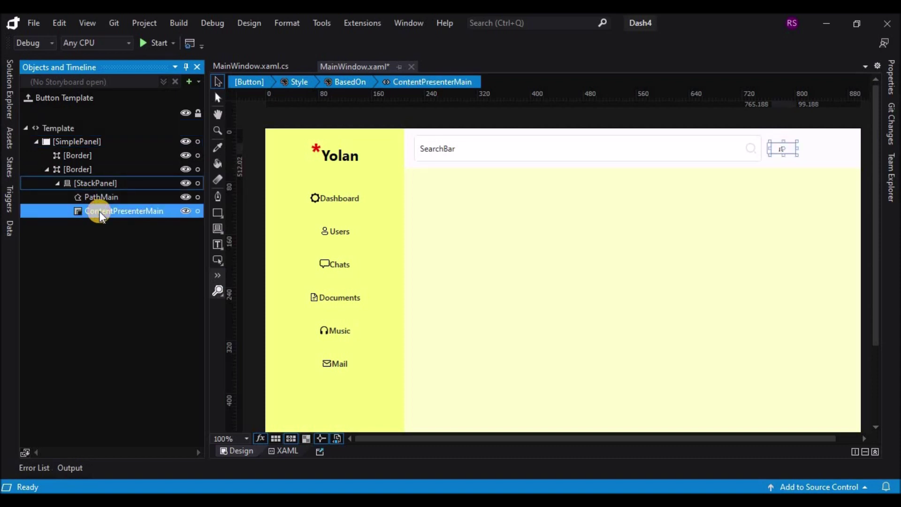
pyautogui.press('Delete')
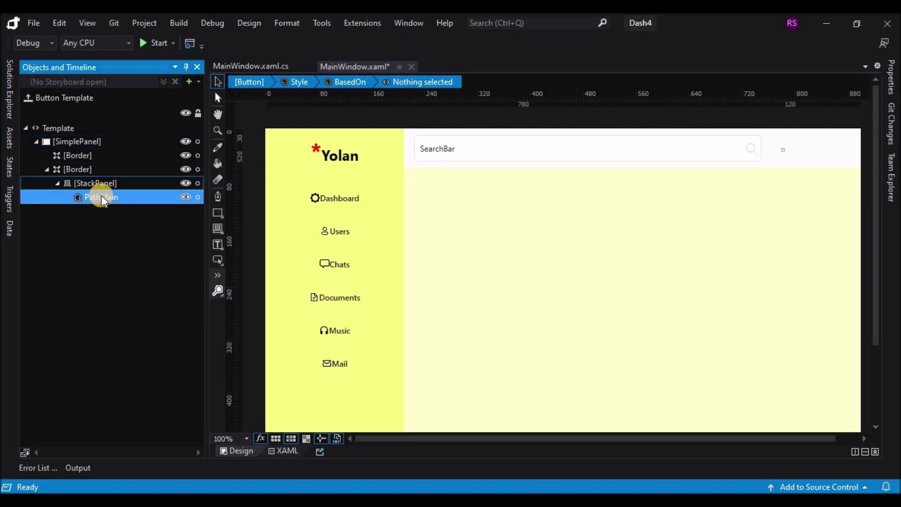
pyautogui.click(101, 196)
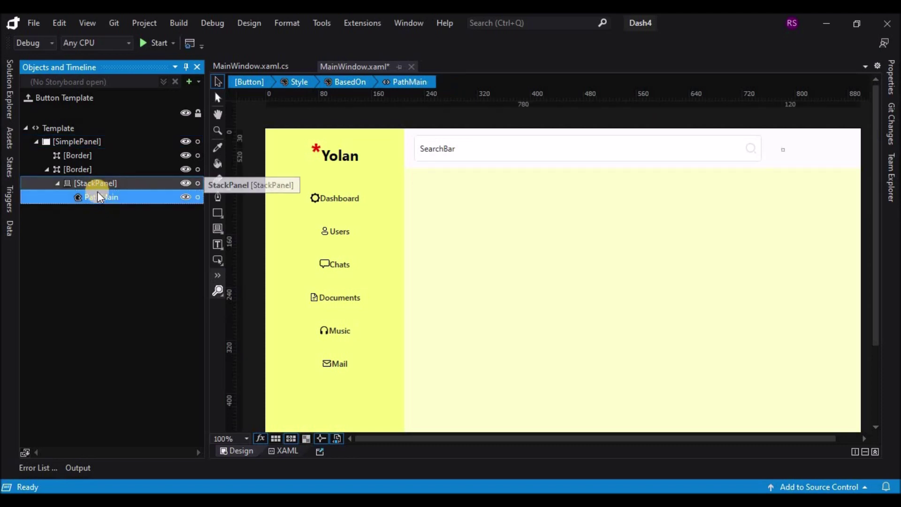
pyautogui.press('Delete')
# - Replace the empty StackPanel inside the inner Border of the button template with an Image control
pyautogui.click(99, 185)
pyautogui.click(218, 275)
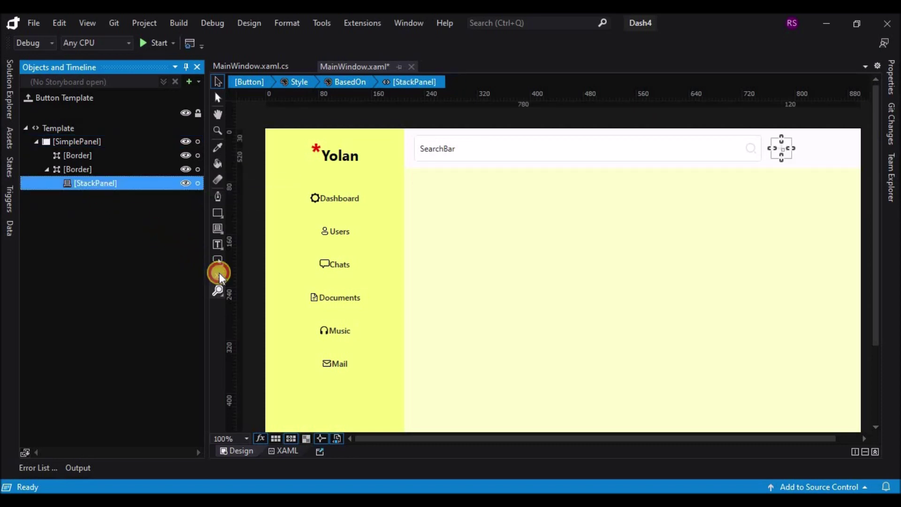
pyautogui.press('BackSpace')
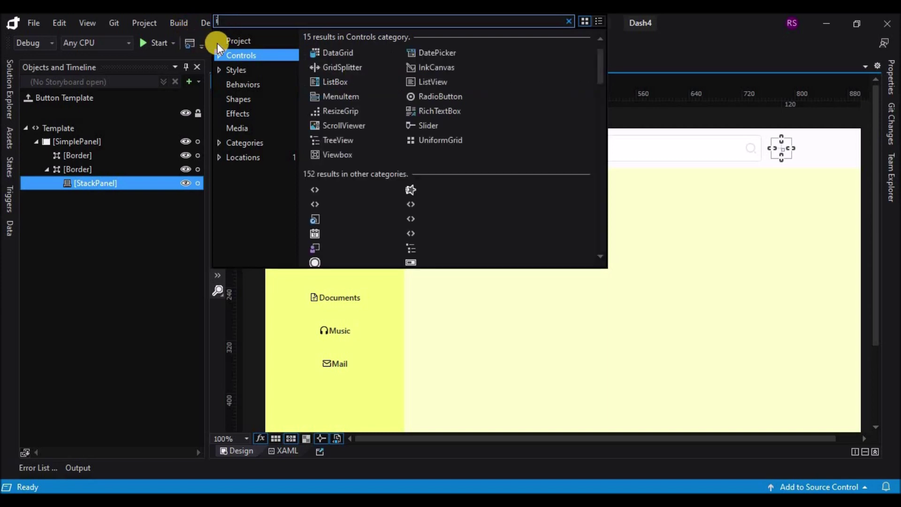
pyautogui.write('im')
pyautogui.click(421, 86)
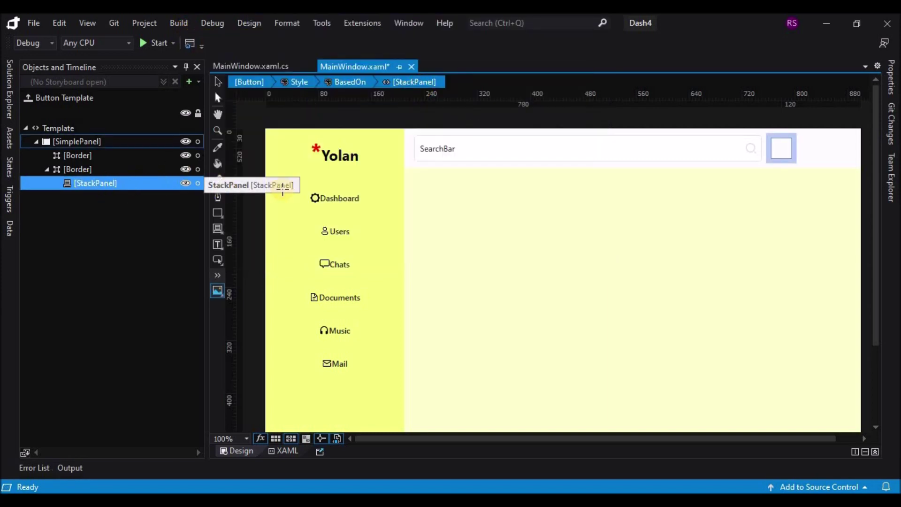
pyautogui.click(783, 148)
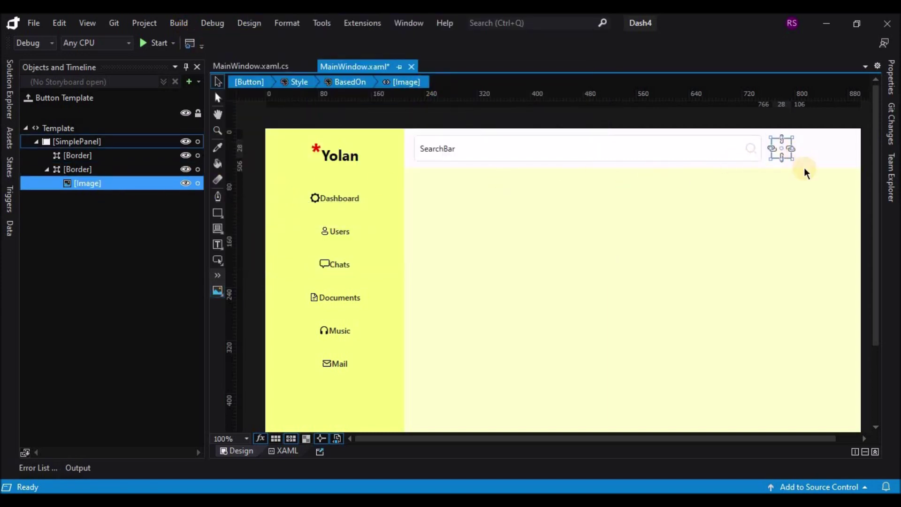
pyautogui.click(806, 181)
pyautogui.click(782, 151)
# - Set the template Image's Source to icons8-no-reminders-24.png from the Icons folder
pyautogui.click(888, 87)
pyautogui.moveTo(883, 183); pyautogui.dragTo(882, 295)
pyautogui.click(856, 313)
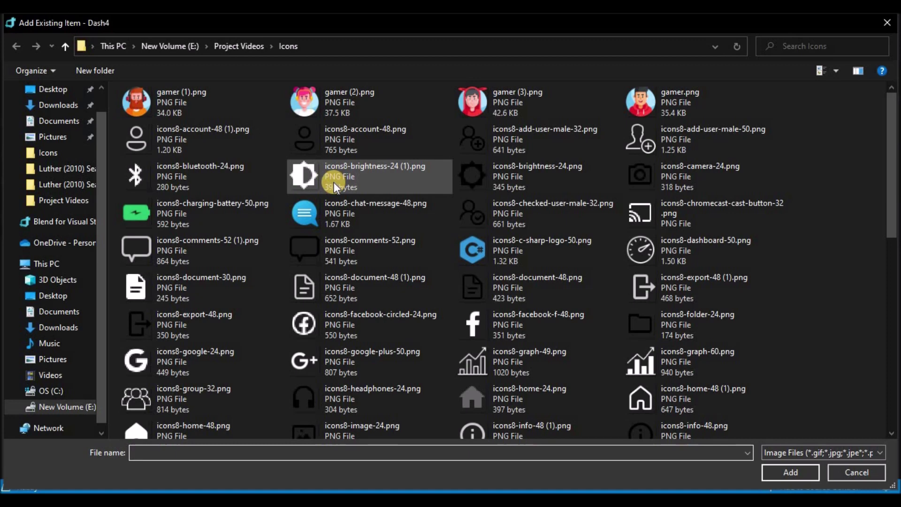
pyautogui.scroll(-4, 433, 307)
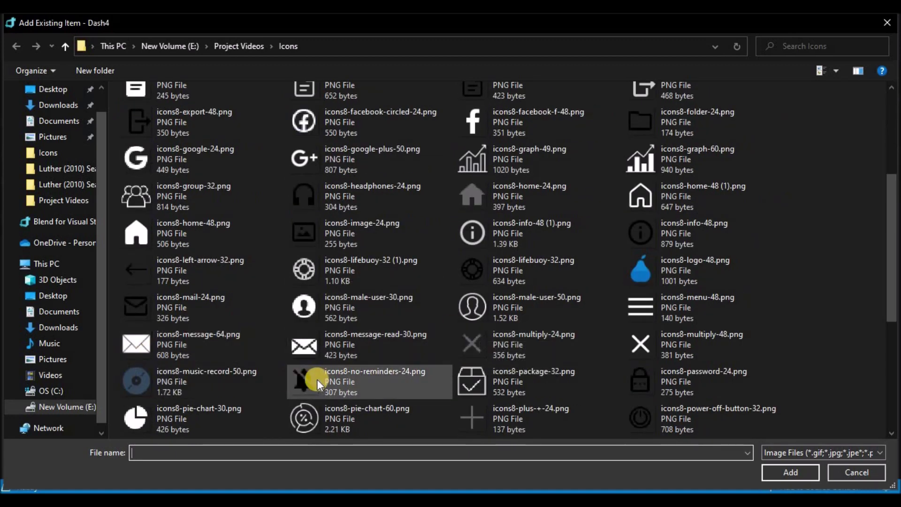
pyautogui.click(317, 379)
pyautogui.click(790, 472)
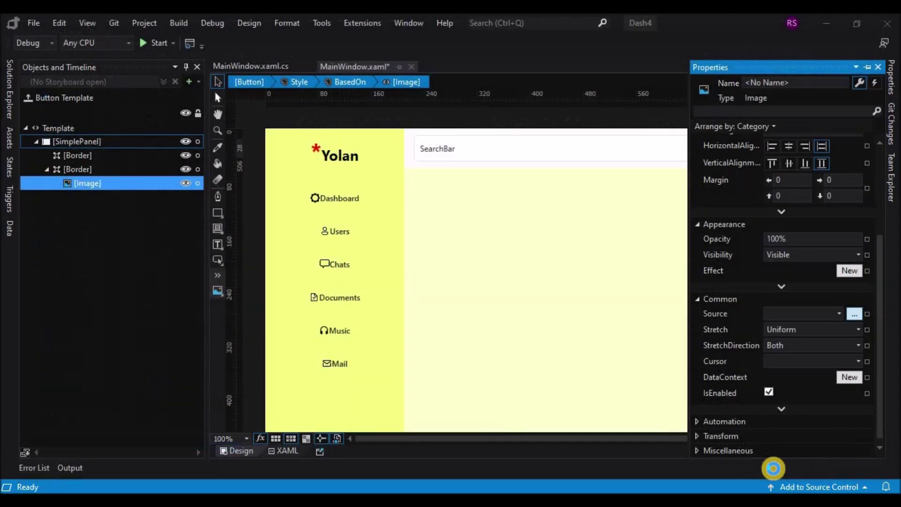
pyautogui.click(573, 318)
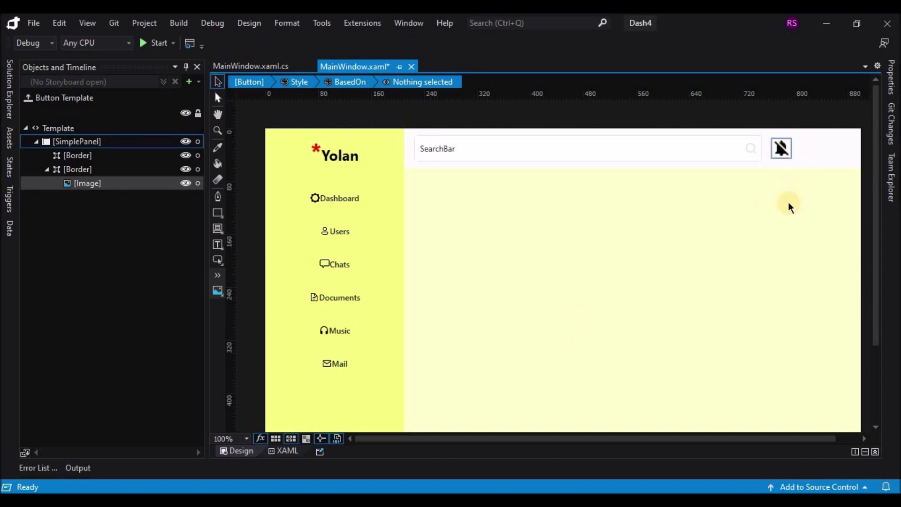
# - Set the bell Image's Width to 24 and return from the button template to the window
pyautogui.click(788, 153)
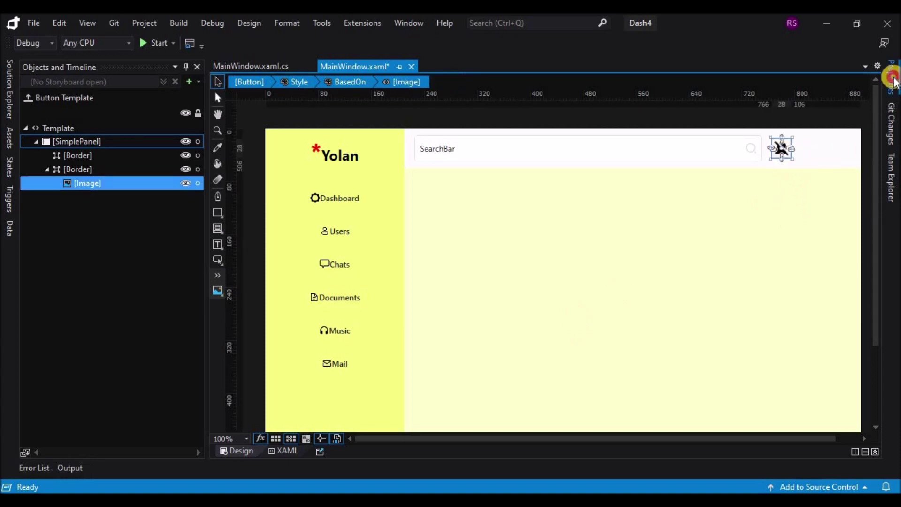
pyautogui.scroll(5, 814, 236)
pyautogui.click(813, 213)
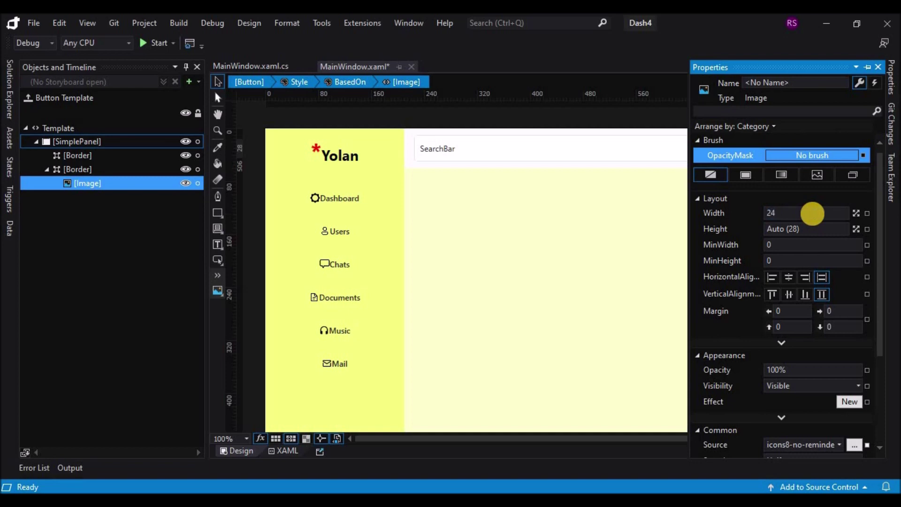
pyautogui.press('Tab')
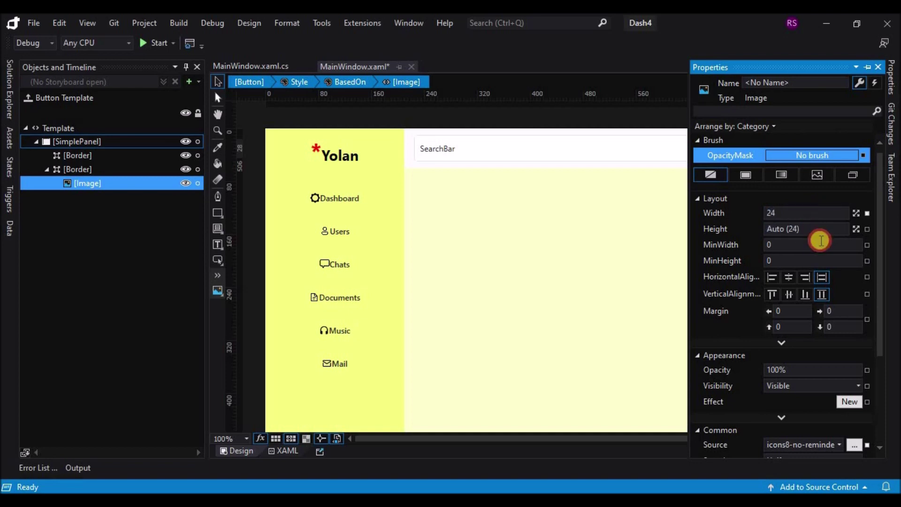
pyautogui.press('Return')
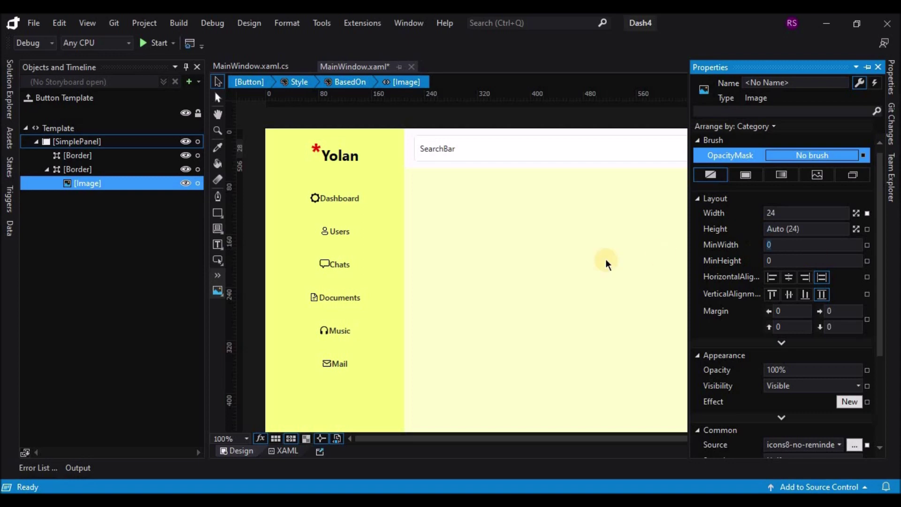
pyautogui.click(684, 244)
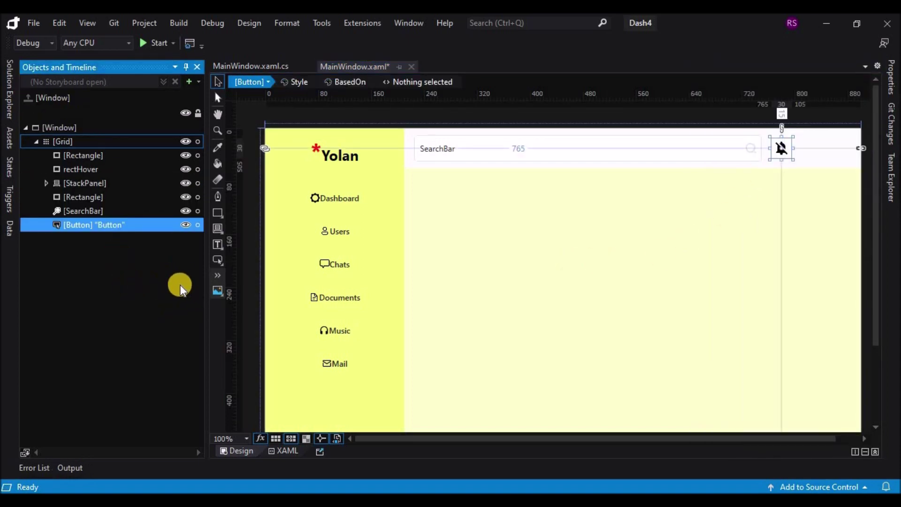
# - Add a second header button beside the bell button, about 50 by 30 px, offset about 825 px horizontally and 15 px vertically
pyautogui.doubleClick(217, 261)
pyautogui.moveTo(291, 144); pyautogui.dragTo(392, 144)
pyautogui.moveTo(764, 185); pyautogui.dragTo(818, 150)
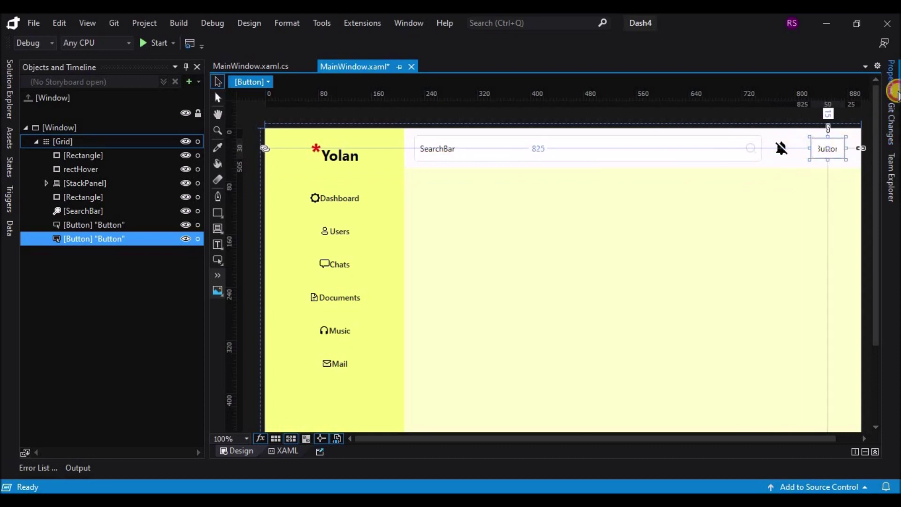
# - Set the new header button's width and height to 55 and move it beside the bell button, to a left margin of 800
pyautogui.click(891, 78)
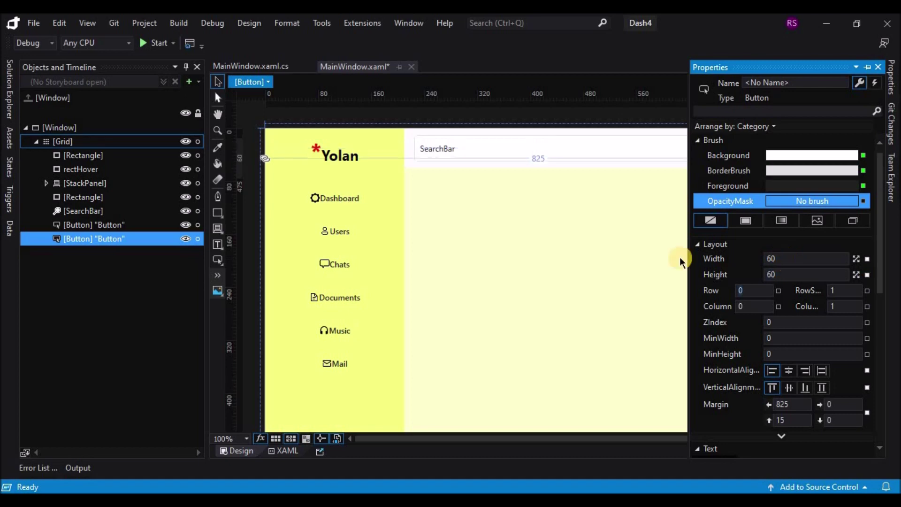
pyautogui.click(742, 261)
pyautogui.click(829, 162)
pyautogui.click(891, 89)
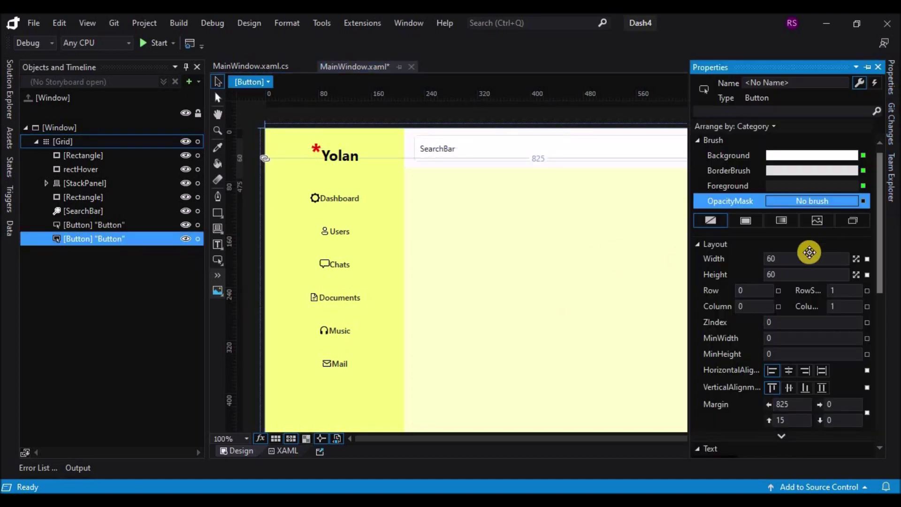
pyautogui.click(785, 265)
pyautogui.write('55')
pyautogui.click(785, 272)
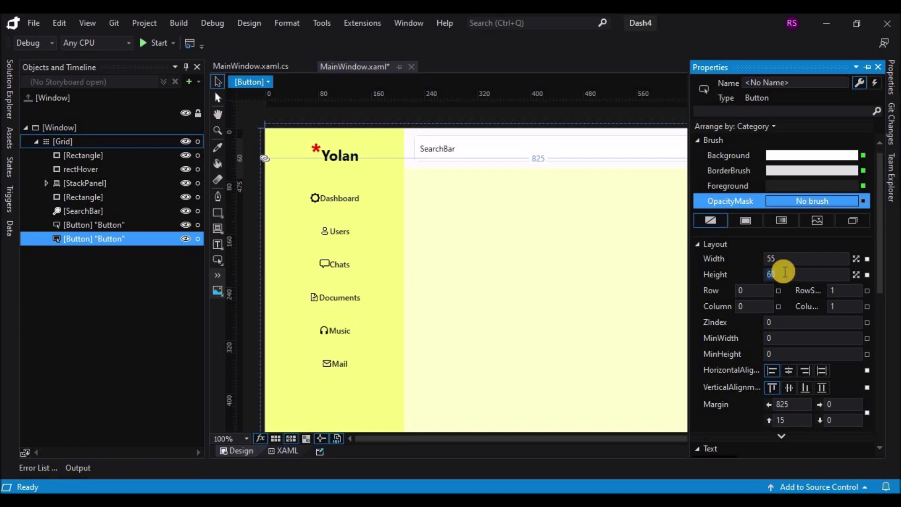
pyautogui.write('55')
pyautogui.click(648, 257)
pyautogui.click(841, 168)
pyautogui.moveTo(841, 167); pyautogui.dragTo(829, 163)
# - Create an editable copy of the resized button's template as a keyed style defined in this document
pyautogui.rightClick(826, 160)
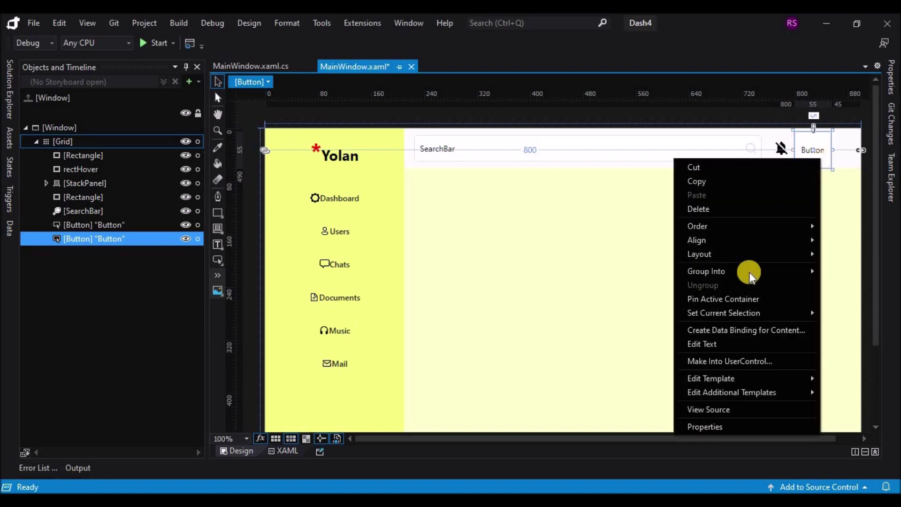
pyautogui.moveTo(720, 383)
pyautogui.click(632, 394)
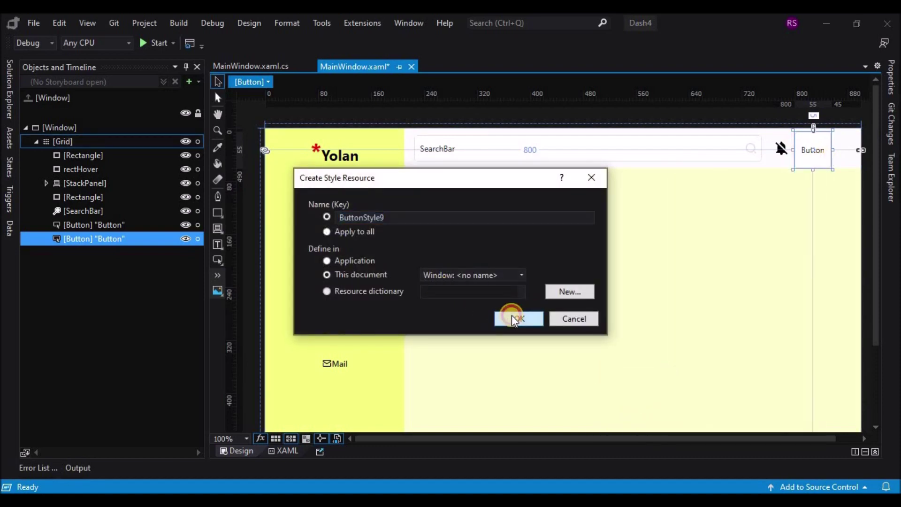
pyautogui.click(516, 317)
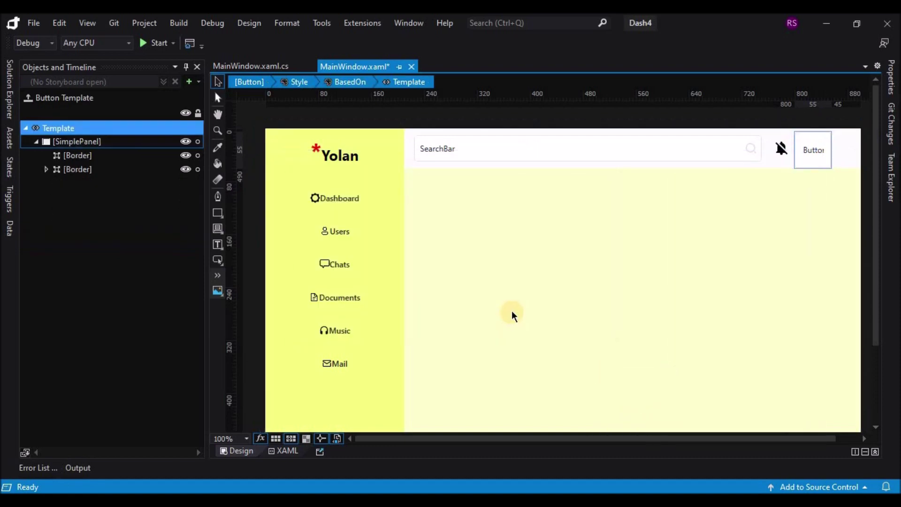
# - Set the corner radius of the template's second Border to 50
pyautogui.click(63, 169)
pyautogui.click(892, 84)
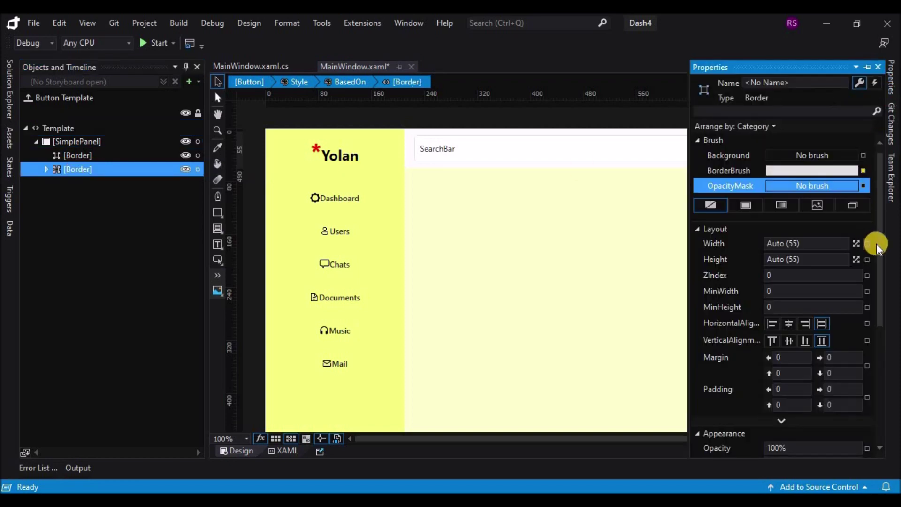
pyautogui.scroll(-5, 846, 321)
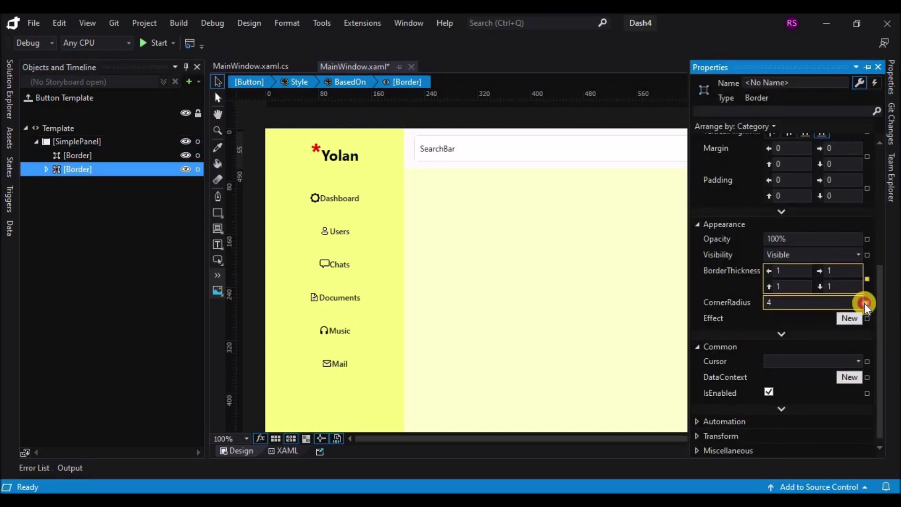
pyautogui.click(867, 302)
pyautogui.click(774, 125)
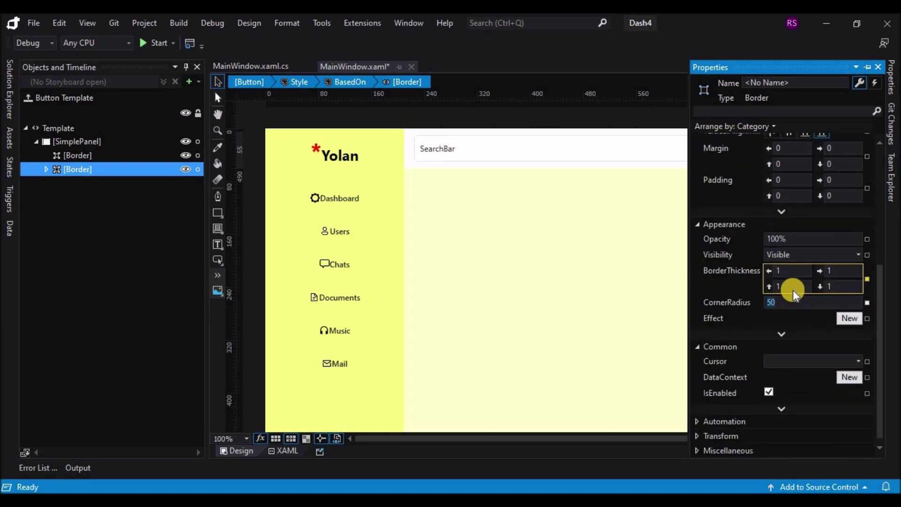
pyautogui.click(623, 244)
pyautogui.click(823, 154)
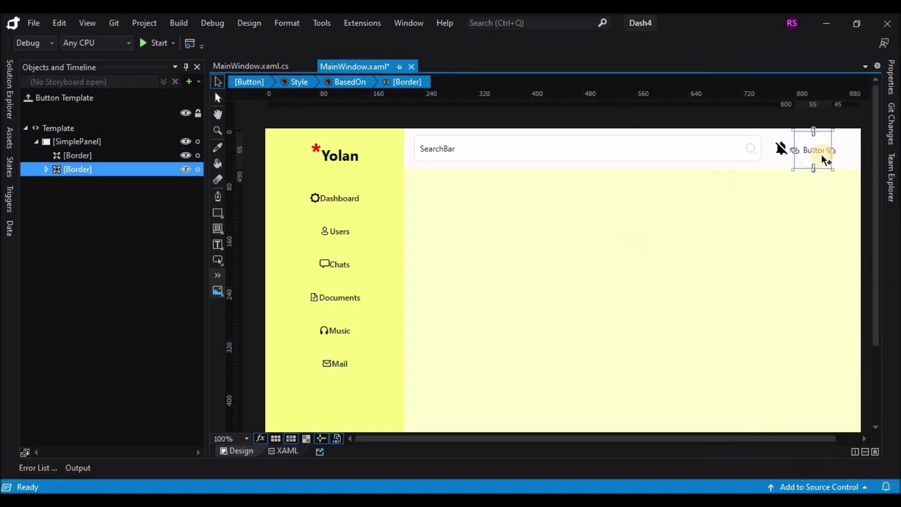
# - Delete ContentPresenterMain and PathMain from the template's StackPanel and return to the window's scope
pyautogui.click(47, 169)
pyautogui.click(58, 183)
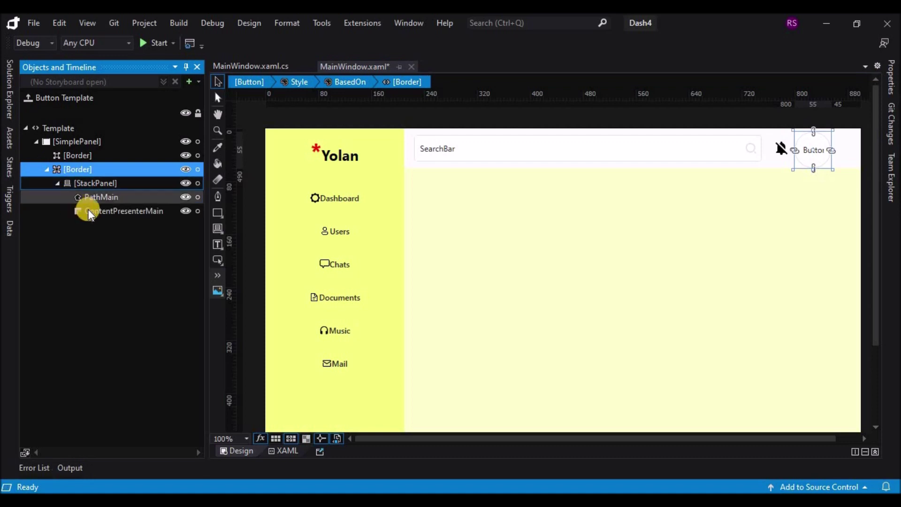
pyautogui.click(88, 209)
pyautogui.press('Delete')
pyautogui.click(99, 197)
pyautogui.press('Delete')
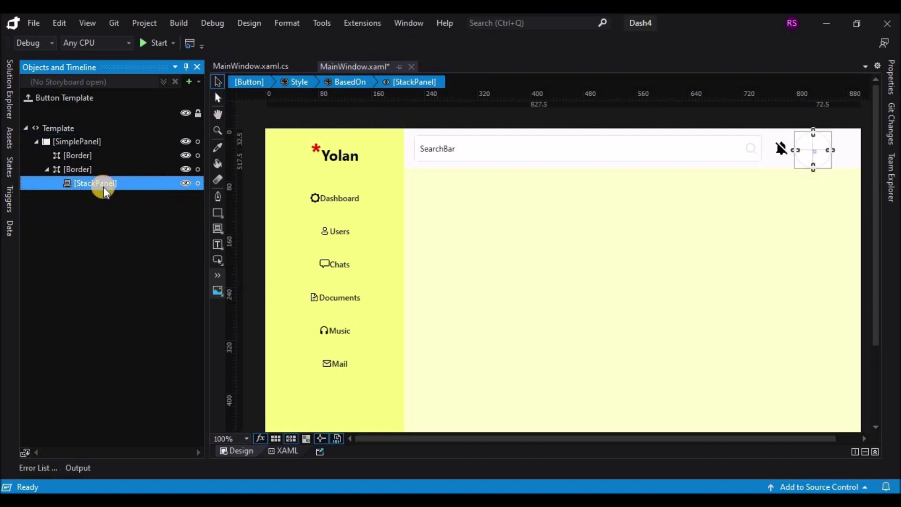
pyautogui.click(28, 98)
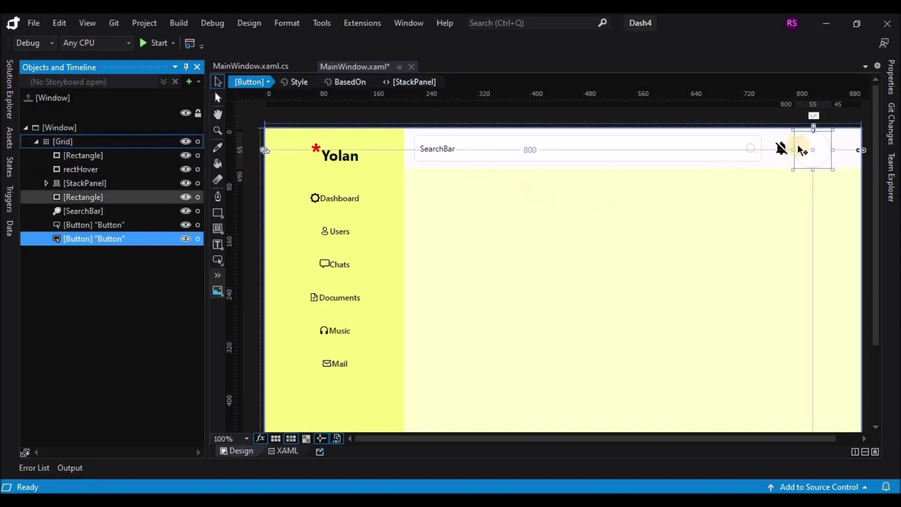
# - Give the round button an image brush background using gamer.png from the Icons folder
pyautogui.click(890, 79)
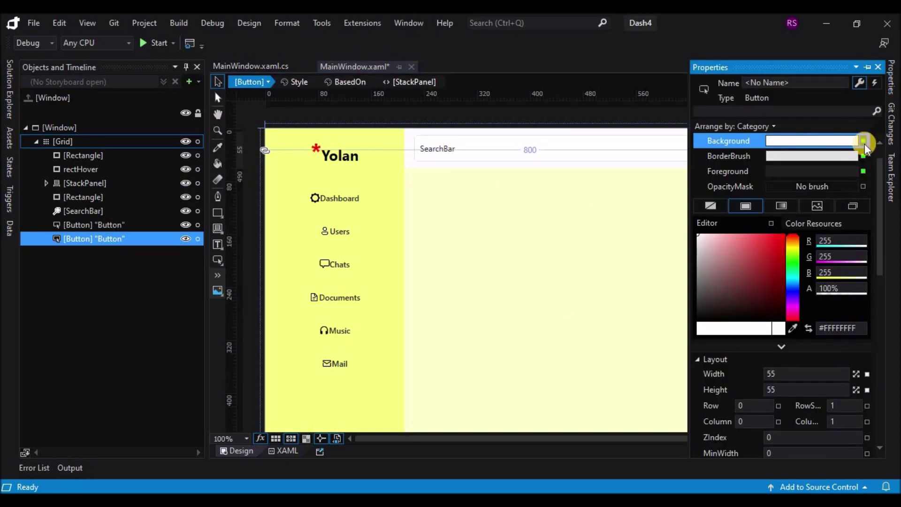
pyautogui.click(817, 205)
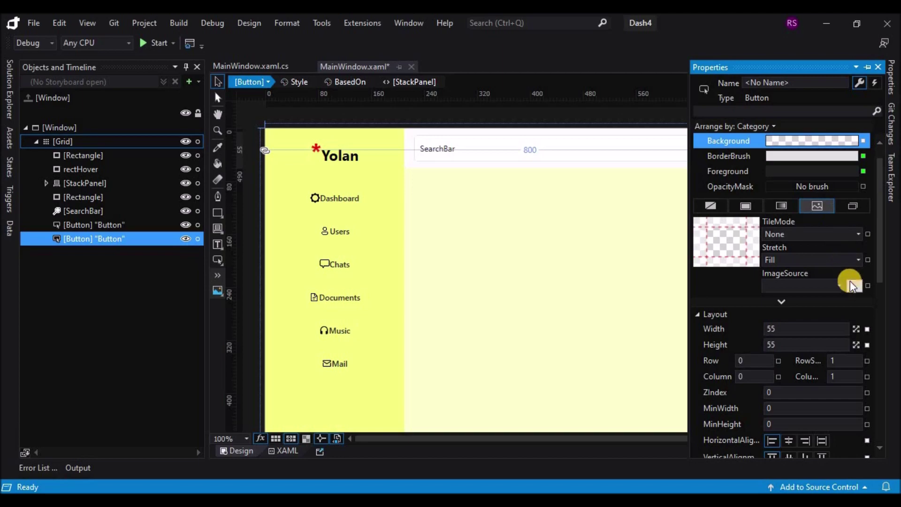
pyautogui.click(852, 285)
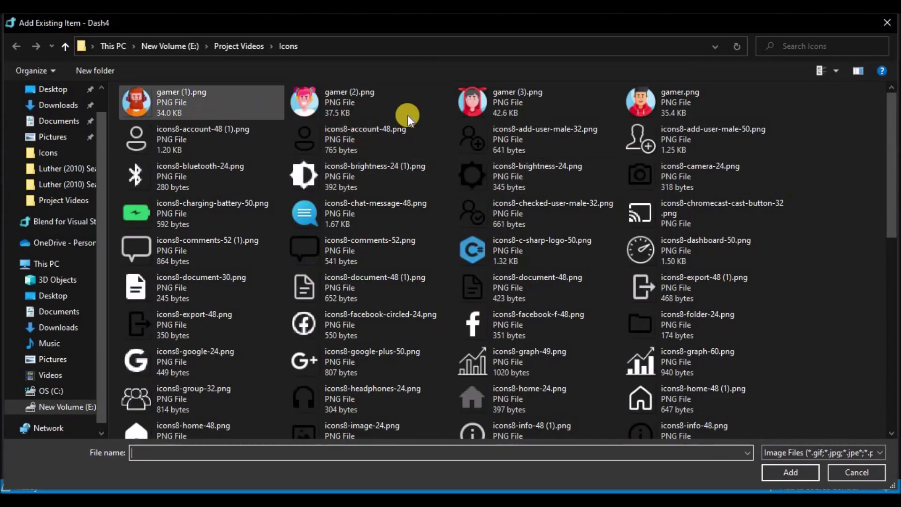
pyautogui.doubleClick(643, 113)
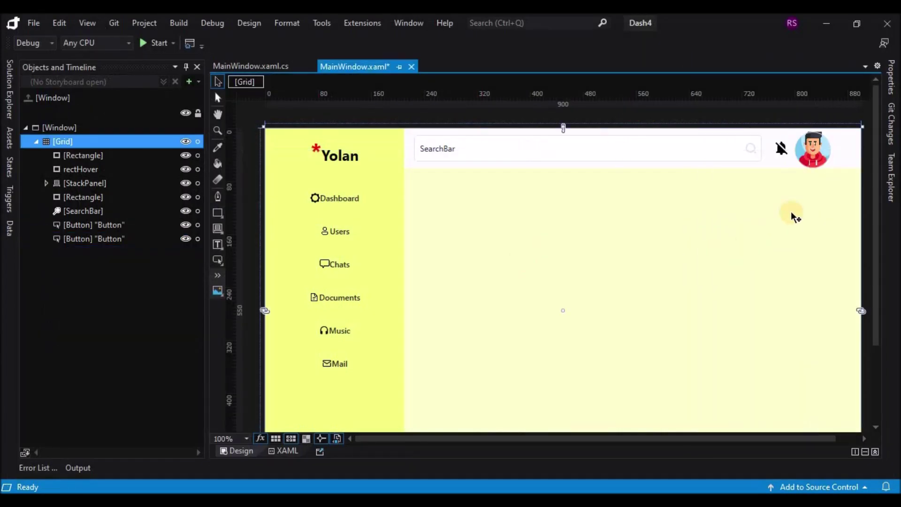
# - Shrink the avatar button to 42 by 42 and shift it right to a left margin of 811
pyautogui.click(819, 150)
pyautogui.moveTo(834, 170); pyautogui.dragTo(825, 166)
pyautogui.press('Right')
pyautogui.press('Right')
pyautogui.press('Right')
pyautogui.press('Right')
pyautogui.press('Right')
pyautogui.press('Right')
pyautogui.press('Right')
pyautogui.press('Right')
pyautogui.press('Right')
pyautogui.press('Right')
pyautogui.press('Right')
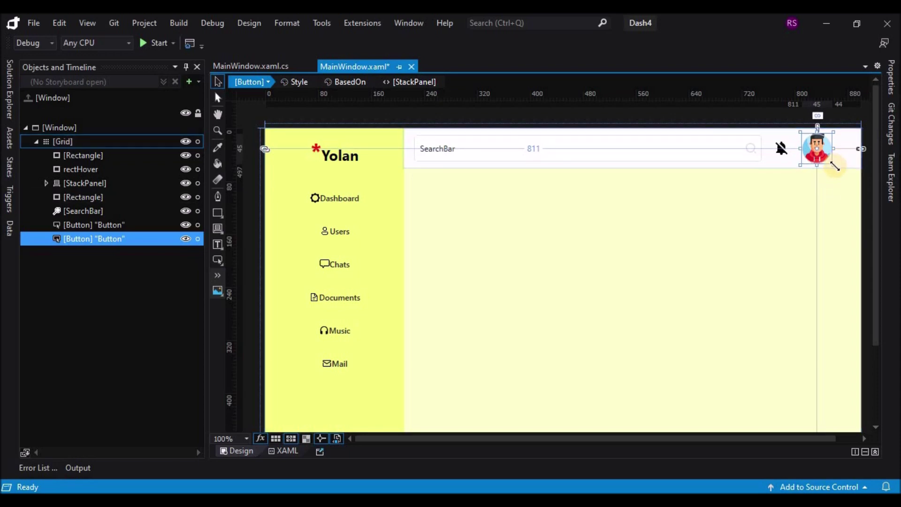
pyautogui.moveTo(835, 166); pyautogui.dragTo(834, 165)
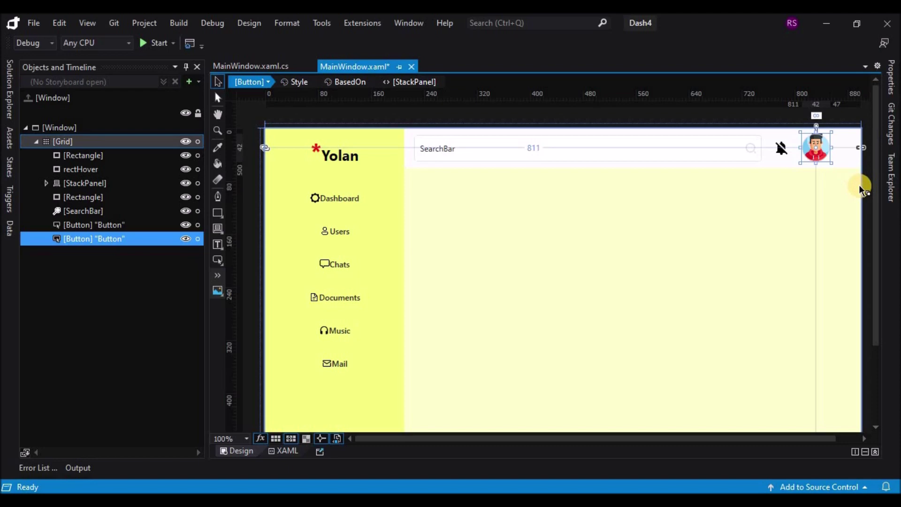
pyautogui.click(744, 210)
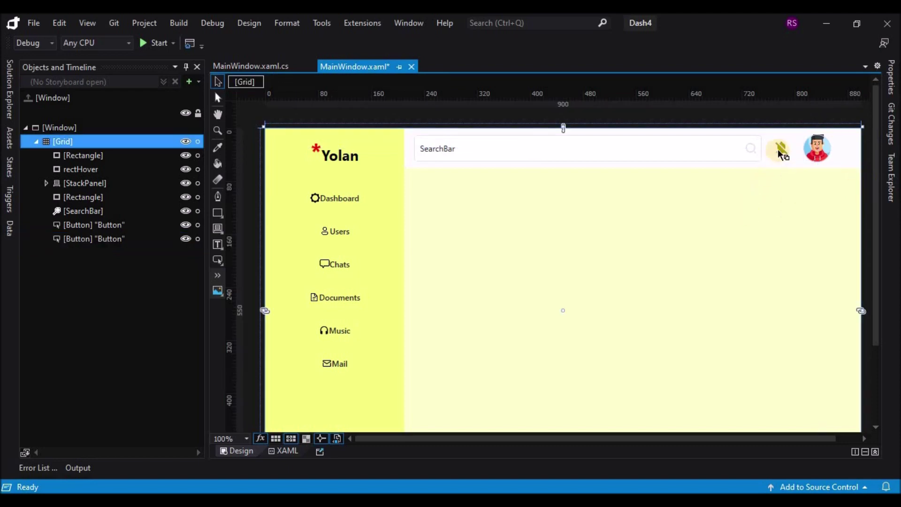
# - Nudge the bell button right to a left margin of 771
pyautogui.click(779, 148)
pyautogui.press('Right')
pyautogui.press('Right')
pyautogui.press('Right')
pyautogui.press('Right')
pyautogui.press('Right')
pyautogui.press('Right')
pyautogui.press('Right')
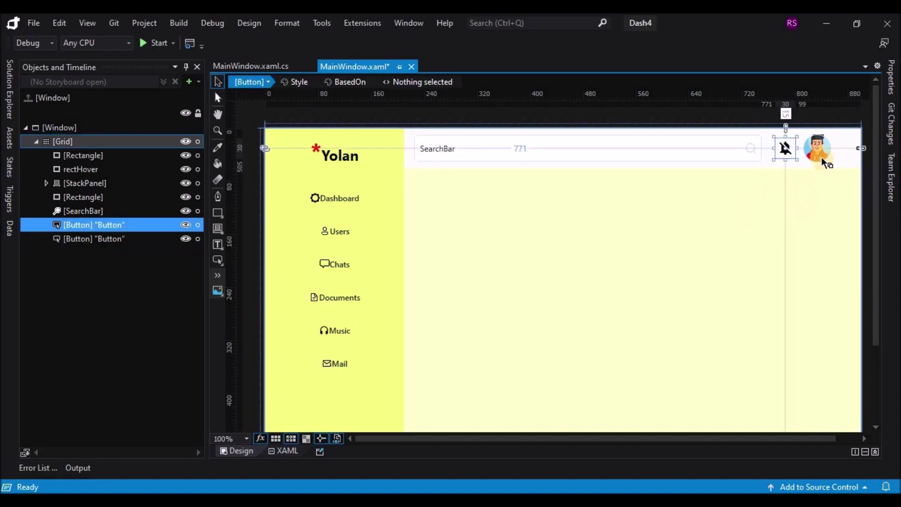
# - Nudge the avatar button further right to a left margin of 822
pyautogui.click(821, 157)
pyautogui.press('Right')
pyautogui.press('Right')
pyautogui.press('Right')
pyautogui.press('Right')
pyautogui.press('Right')
pyautogui.press('Right')
pyautogui.press('Right')
pyautogui.press('Right')
# - Nudge the bell button closer to the avatar, to a left margin of 778
pyautogui.click(786, 148)
pyautogui.press('Right')
pyautogui.press('Right')
pyautogui.press('Right')
pyautogui.press('Right')
pyautogui.press('Right')
pyautogui.click(750, 194)
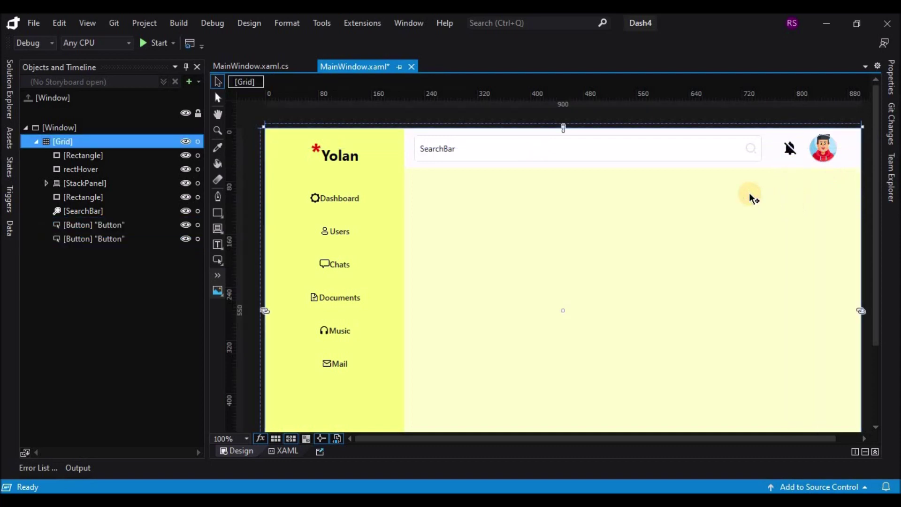
# - Switch to the HandyControl documentation in the browser and examine the SearchBar's attributes, styles, sample code and preview image
pyautogui.click(449, 156)
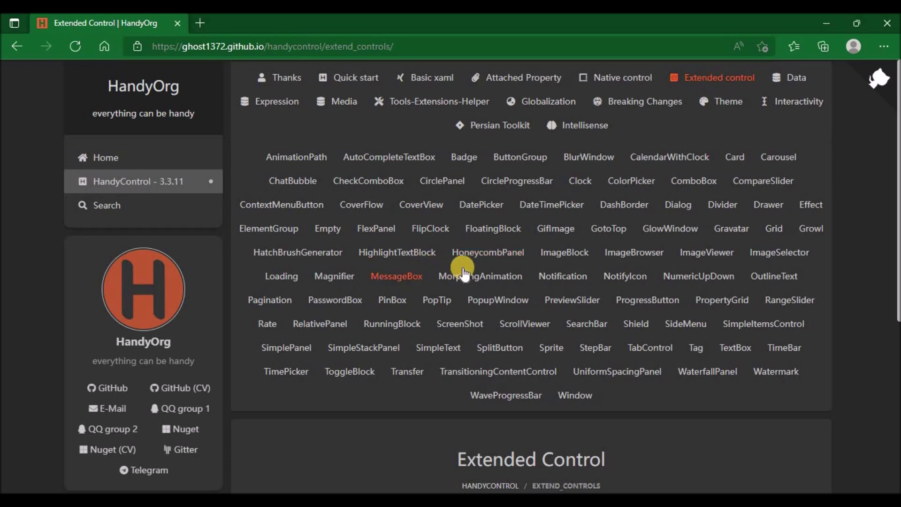
pyautogui.click(573, 323)
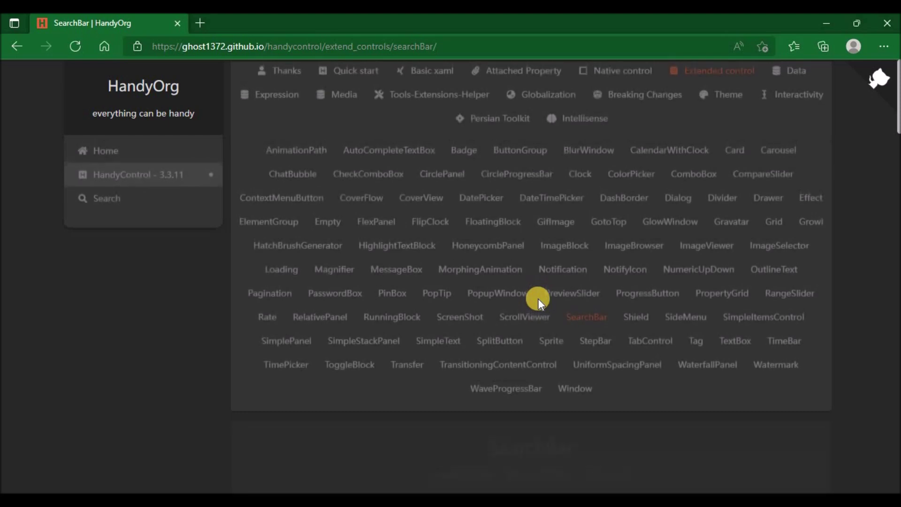
pyautogui.scroll(-10, 538, 299)
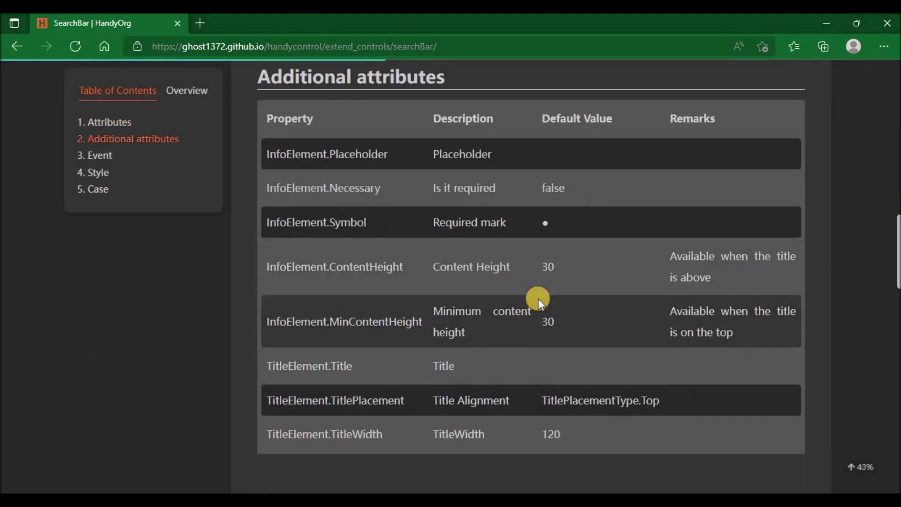
pyautogui.scroll(-6, 538, 298)
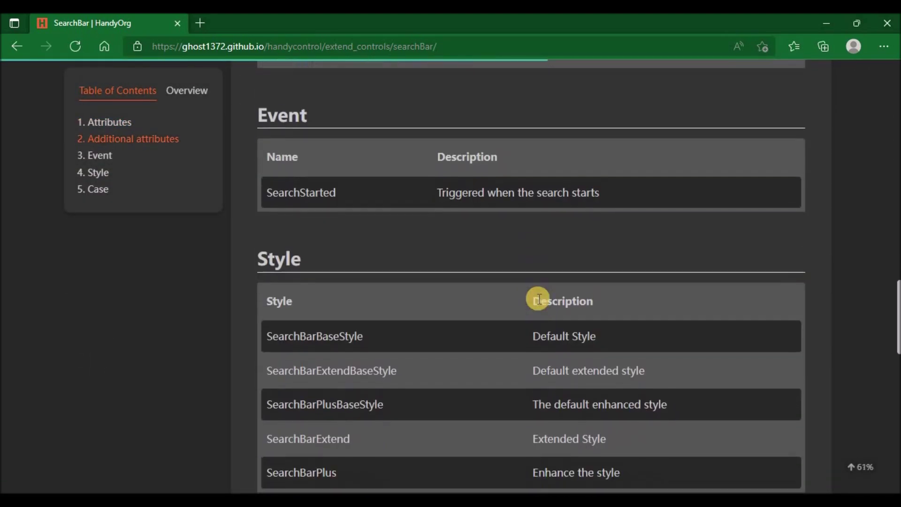
pyautogui.scroll(4, 539, 301)
pyautogui.scroll(-12, 539, 300)
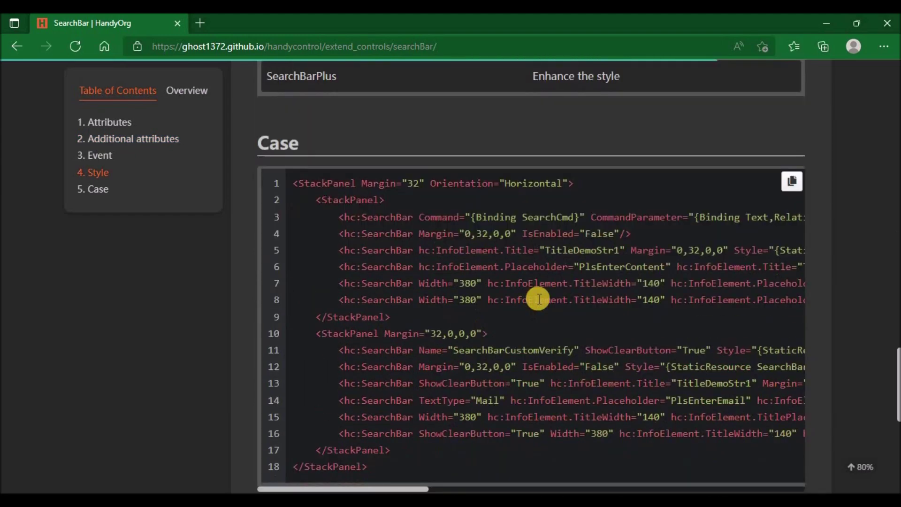
pyautogui.moveTo(419, 267); pyautogui.dragTo(673, 265)
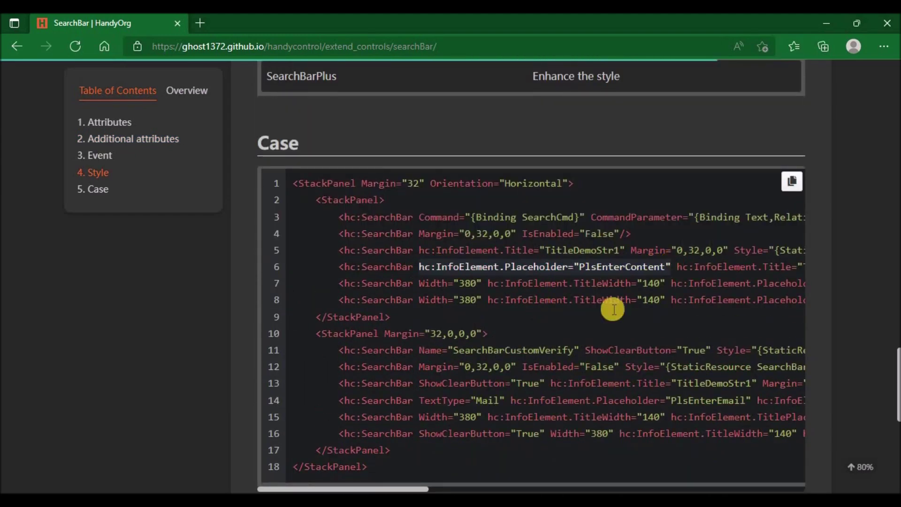
pyautogui.scroll(-8, 586, 299)
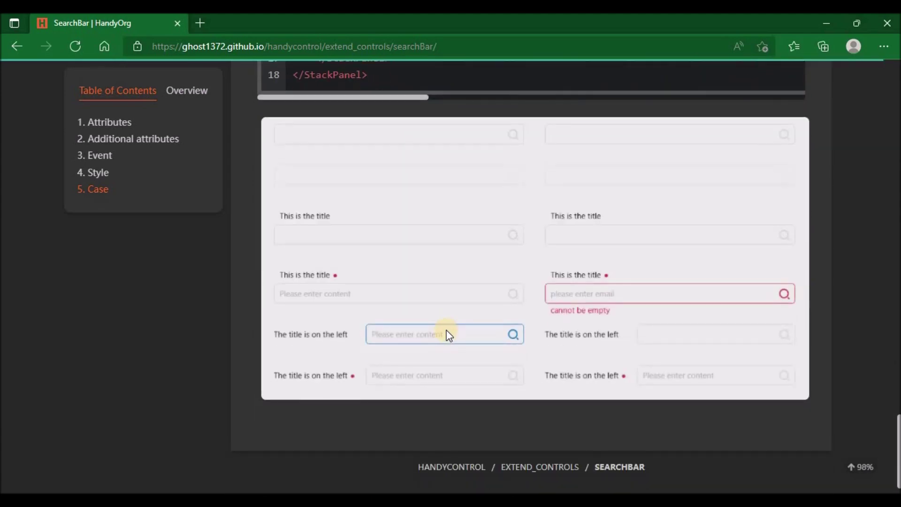
pyautogui.scroll(6, 448, 335)
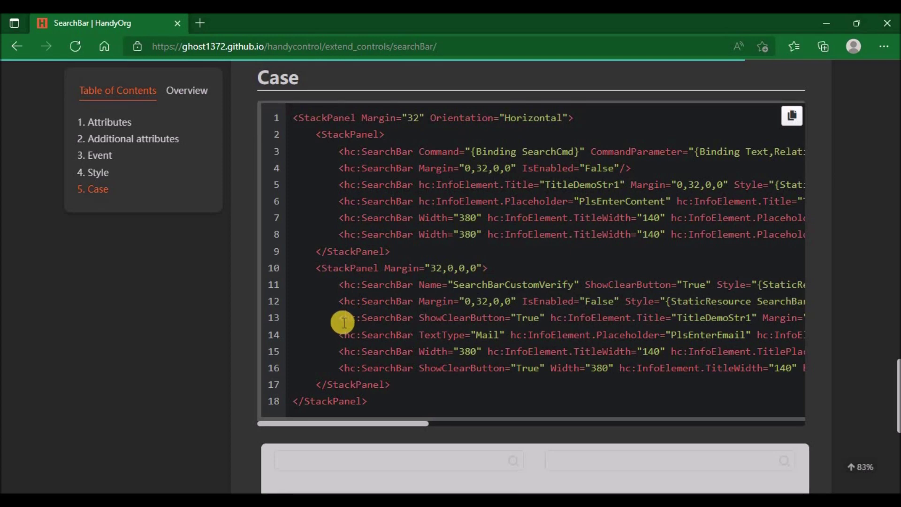
# - Copy the sample SearchBar line that has TextType "Mail", placeholder "PlsEnterEmail" and the SearchBarPlus style
pyautogui.moveTo(344, 318); pyautogui.dragTo(800, 316)
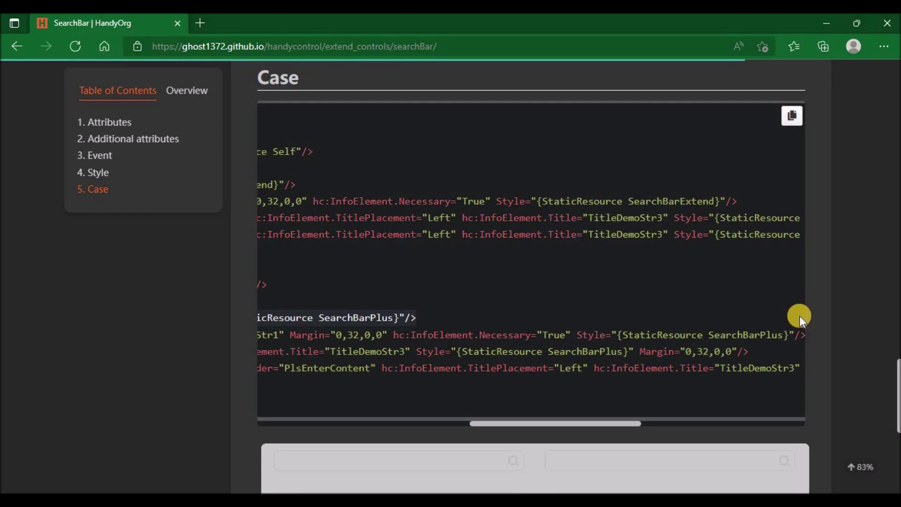
pyautogui.moveTo(524, 425); pyautogui.dragTo(281, 424)
pyautogui.click(388, 334)
pyautogui.moveTo(388, 333); pyautogui.dragTo(806, 331)
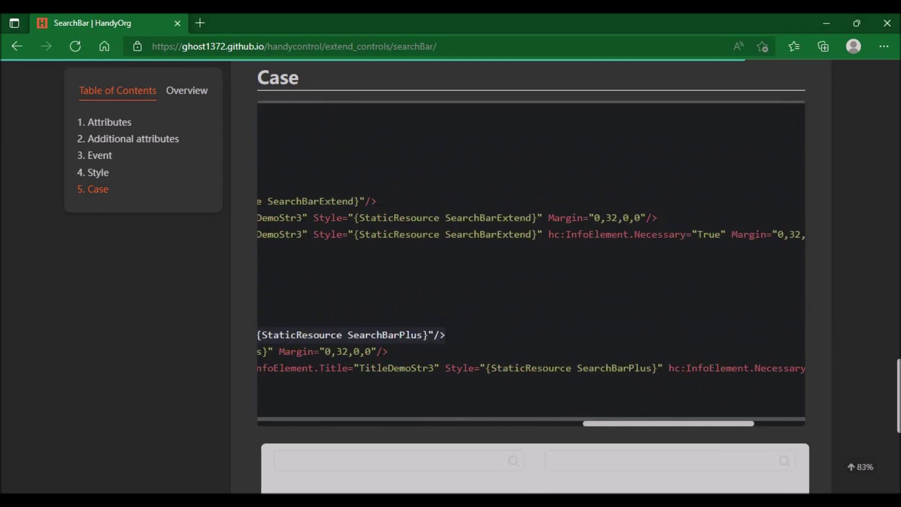
# - Switch back to Blend and replace the existing SearchBar element in the window's XAML with the copied sample line
pyautogui.hotkey('alt', 'Tab')
pyautogui.moveTo(290, 310); pyautogui.dragTo(894, 310)
pyautogui.write('<hc:SearchBar TextType="Mail" hc:InfoElement.Placeholder="PlsEnterEmail" hc:InfoElement.Title="TitleDemoStr1" Margin="0,32,0,0" hc:InfoElement.Necessary="True" Style="{StaticResource SearchBarPlus}"/>')
# - Remove the TextType="Mail" attribute from the pasted SearchBar element
pyautogui.moveTo(537, 437); pyautogui.dragTo(425, 439)
pyautogui.moveTo(343, 311); pyautogui.dragTo(377, 311)
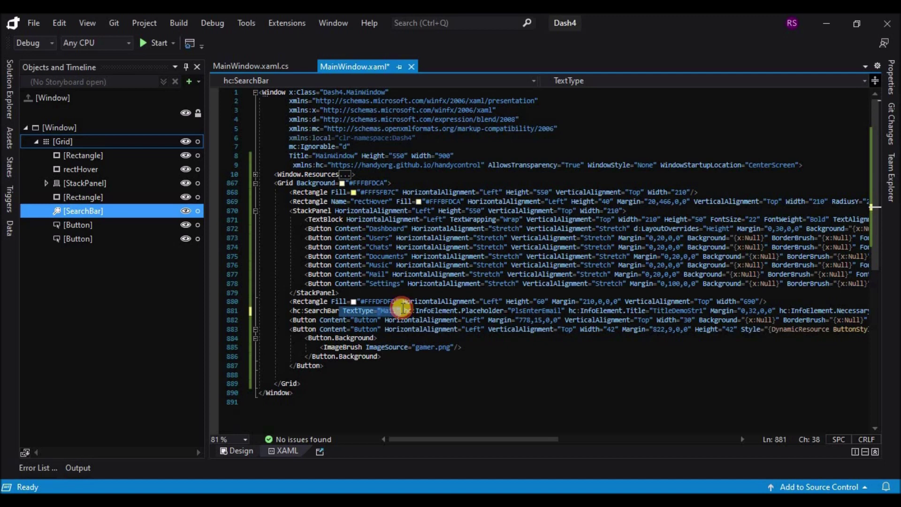
pyautogui.press('BackSpace')
pyautogui.press('BackSpace')
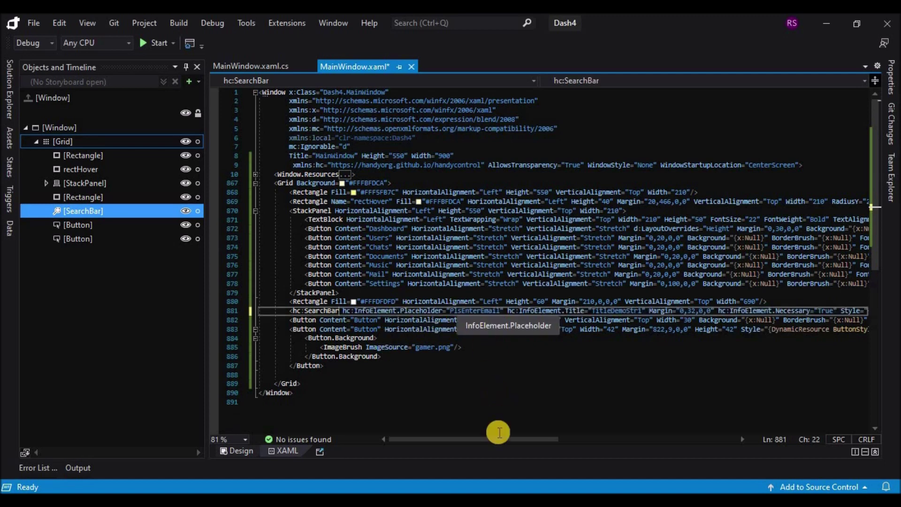
pyautogui.moveTo(499, 439); pyautogui.dragTo(568, 438)
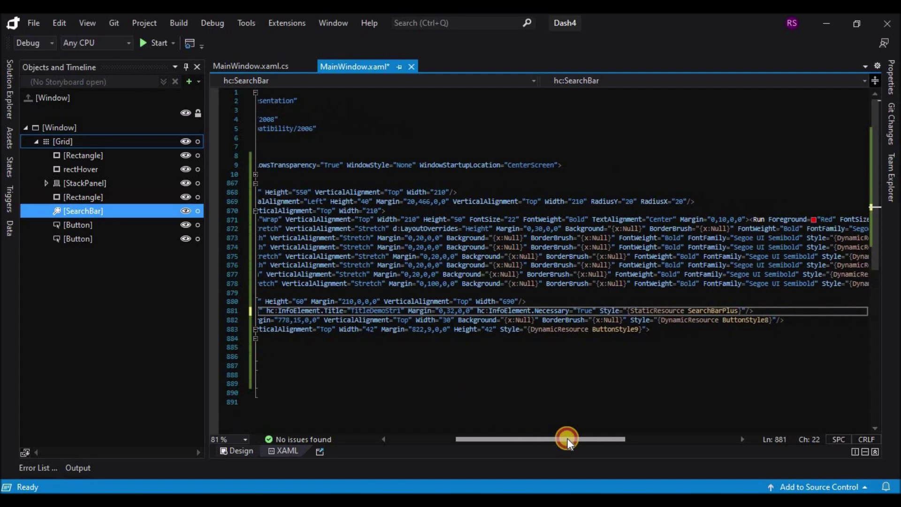
# - Remove the hc:InfoElement.Necessary="True" attribute from the SearchBar element, keeping its SearchBarPlus style
pyautogui.moveTo(600, 311); pyautogui.dragTo(749, 311)
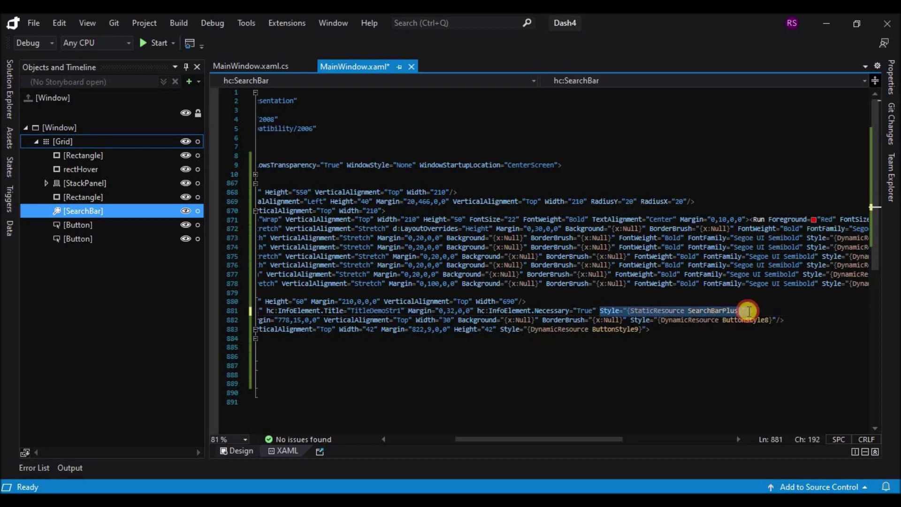
pyautogui.click(659, 386)
pyautogui.moveTo(517, 440); pyautogui.dragTo(497, 443)
pyautogui.moveTo(547, 311); pyautogui.dragTo(666, 311)
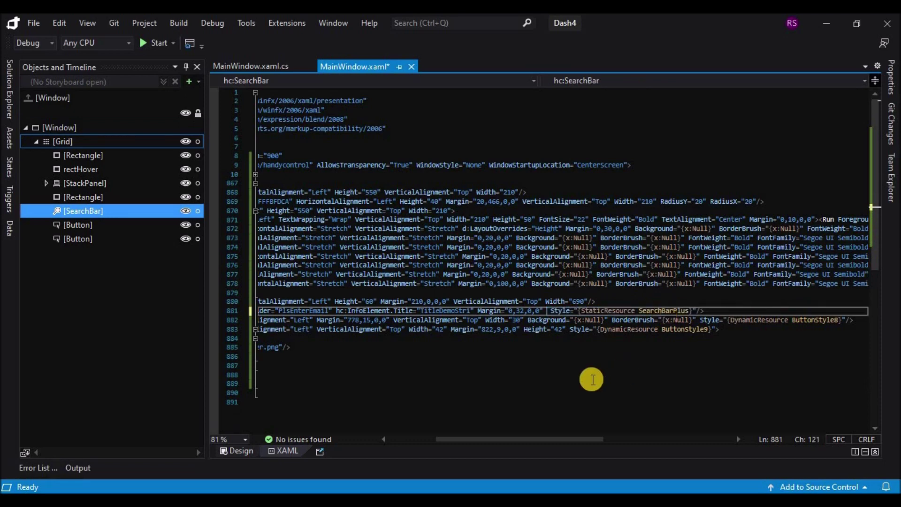
# - Resize the SearchBar in the design view to about 685 × 73, with a left margin of about 215
pyautogui.click(236, 450)
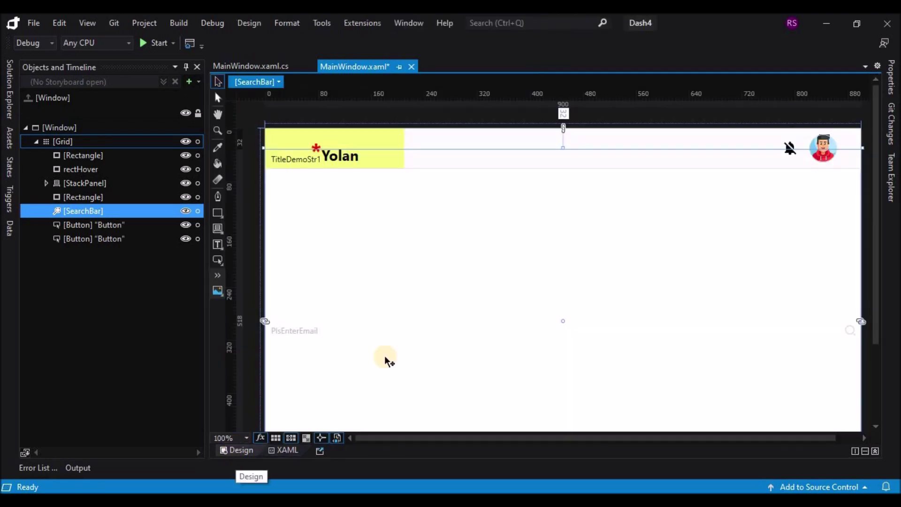
pyautogui.moveTo(263, 321); pyautogui.dragTo(407, 324)
pyautogui.scroll(-5, 666, 347)
pyautogui.moveTo(634, 345); pyautogui.dragTo(633, 122)
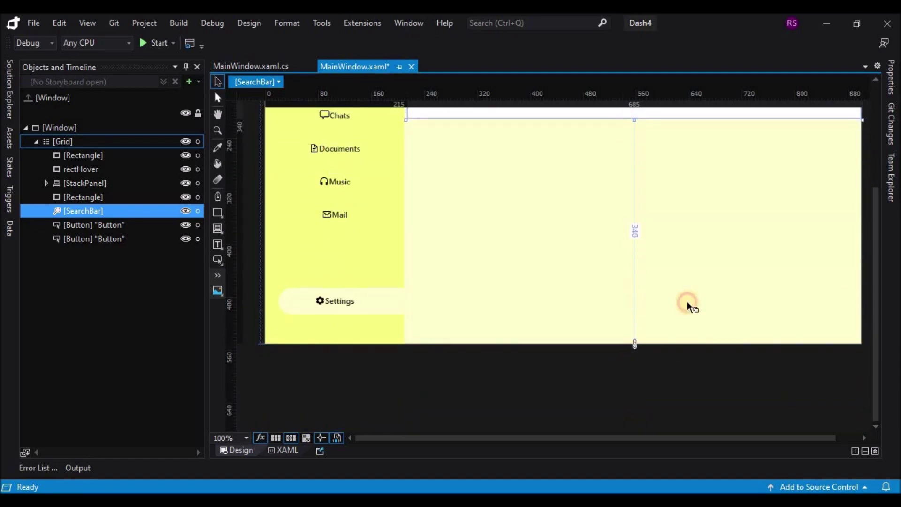
pyautogui.scroll(5, 687, 301)
pyautogui.moveTo(633, 317); pyautogui.dragTo(629, 249)
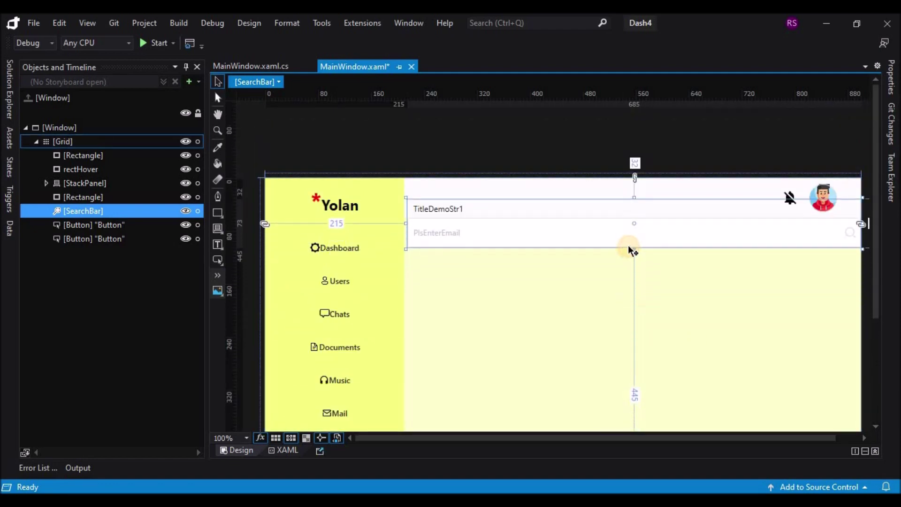
# - Remove the hc:InfoElement.Title attribute from the SearchBar's XAML and set its placeholder to "Search"
pyautogui.click(283, 450)
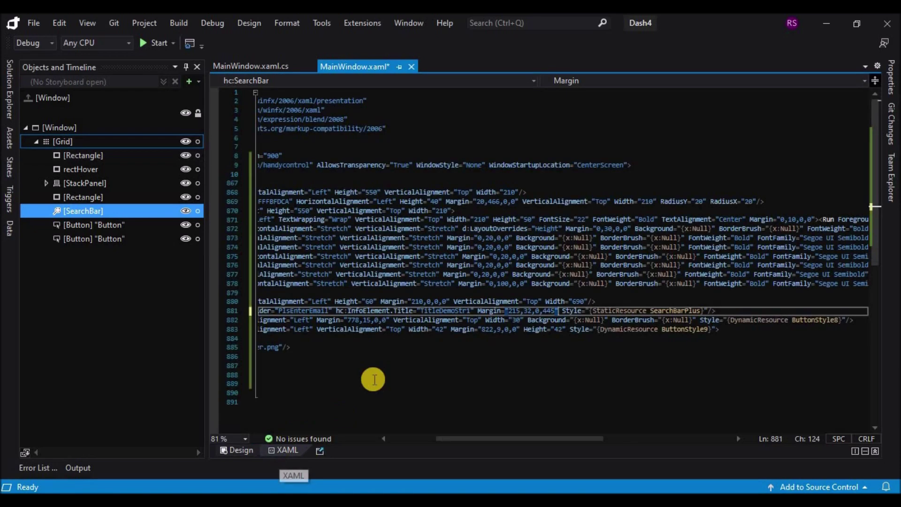
pyautogui.moveTo(508, 438); pyautogui.dragTo(432, 436)
pyautogui.moveTo(507, 310); pyautogui.dragTo(648, 311)
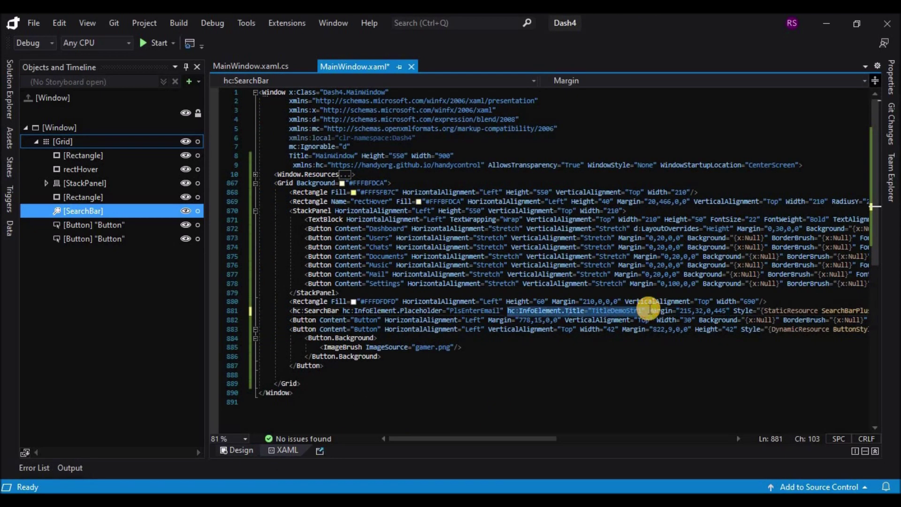
pyautogui.press('BackSpace')
pyautogui.moveTo(450, 310); pyautogui.dragTo(498, 309)
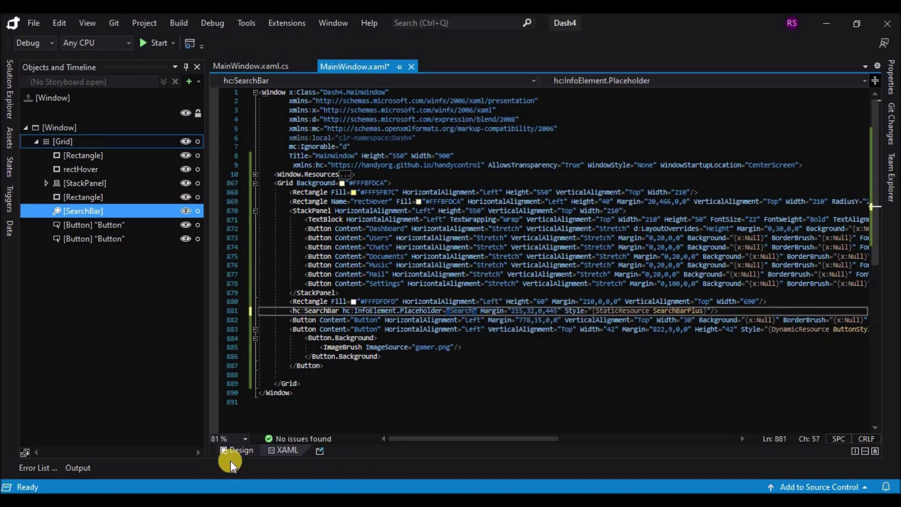
# - Move the SearchBar into the header at a left margin of about 225 and shorten it to end before the bell button
pyautogui.click(235, 450)
pyautogui.moveTo(629, 241); pyautogui.dragTo(610, 199)
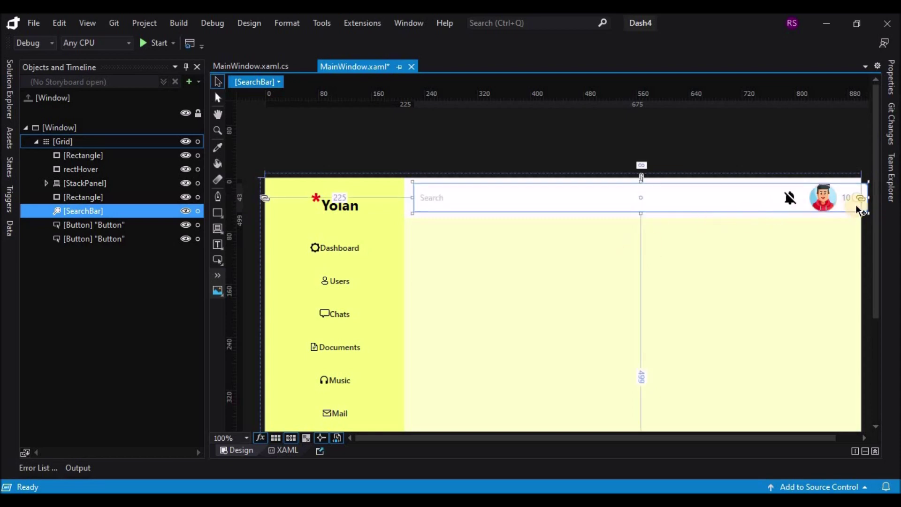
pyautogui.click(716, 199)
pyautogui.click(716, 199)
pyautogui.moveTo(869, 197); pyautogui.dragTo(771, 199)
pyautogui.click(762, 260)
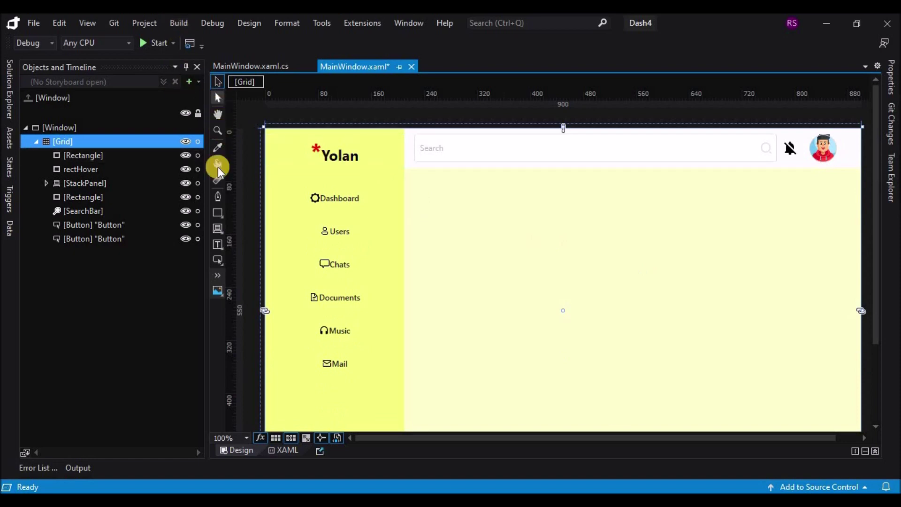
# - Find the Card control in the asset library and draw a card about 225 × 145 below the search bar
pyautogui.click(217, 275)
pyautogui.write('im')
pyautogui.press('BackSpace')
pyautogui.press('BackSpace')
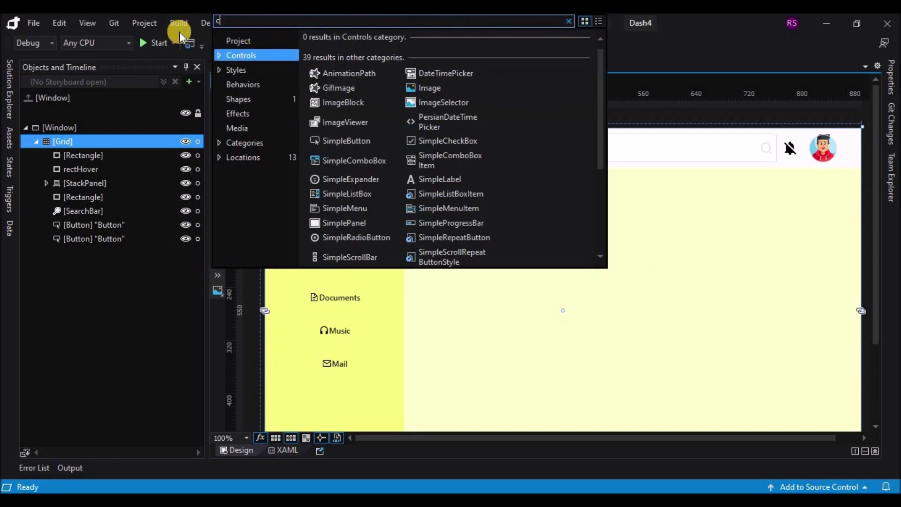
pyautogui.write('card')
pyautogui.click(325, 73)
pyautogui.moveTo(417, 182)
pyautogui.mouseDown()
pyautogui.moveTo(515, 231)
pyautogui.moveTo(565, 303)
pyautogui.moveTo(565, 278)
pyautogui.mouseUp()
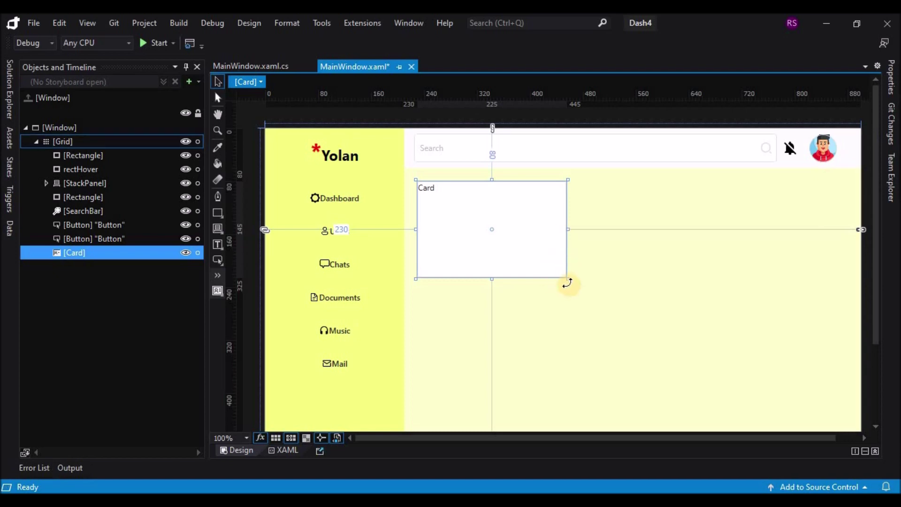
# - Resize the card to about 155 × 110 and clear its "Card" text
pyautogui.moveTo(567, 279); pyautogui.dragTo(521, 256)
pyautogui.doubleClick(436, 193)
pyautogui.click(467, 309)
# - Duplicate the card three times to form a row of four cards across the content area
pyautogui.click(481, 230)
pyautogui.moveTo(483, 232); pyautogui.dragTo(809, 242)
# - Nudge the third and second cards to the right so the four cards in the row are evenly spaced
pyautogui.click(727, 248)
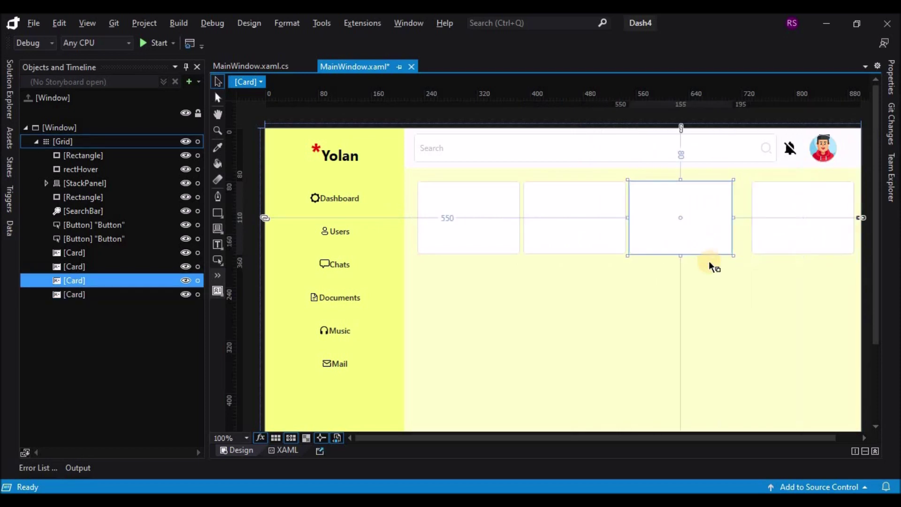
pyautogui.press('Right')
pyautogui.press('Right')
pyautogui.press('Right')
pyautogui.press('Right')
pyautogui.press('Right')
pyautogui.press('Right')
pyautogui.press('Right')
pyautogui.press('Right')
pyautogui.press('Right')
pyautogui.press('Right')
pyautogui.press('Right')
pyautogui.press('Right')
pyautogui.press('Right')
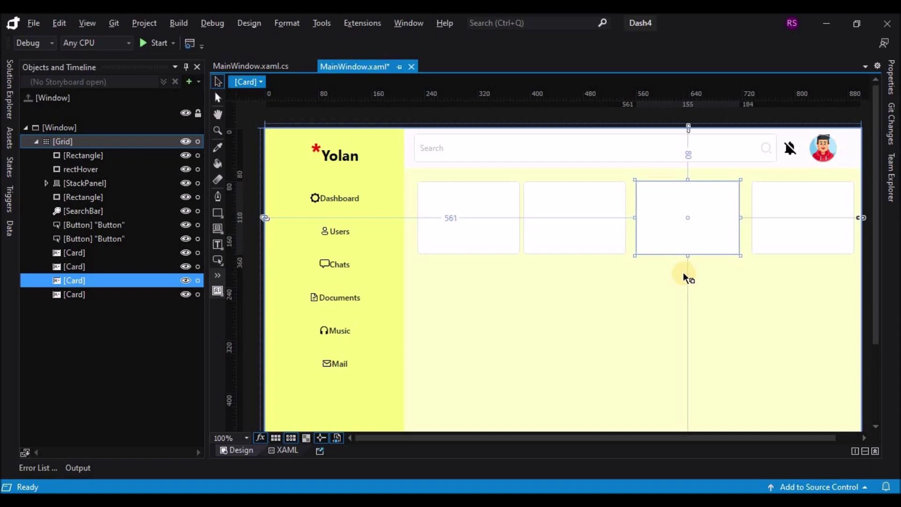
pyautogui.click(607, 241)
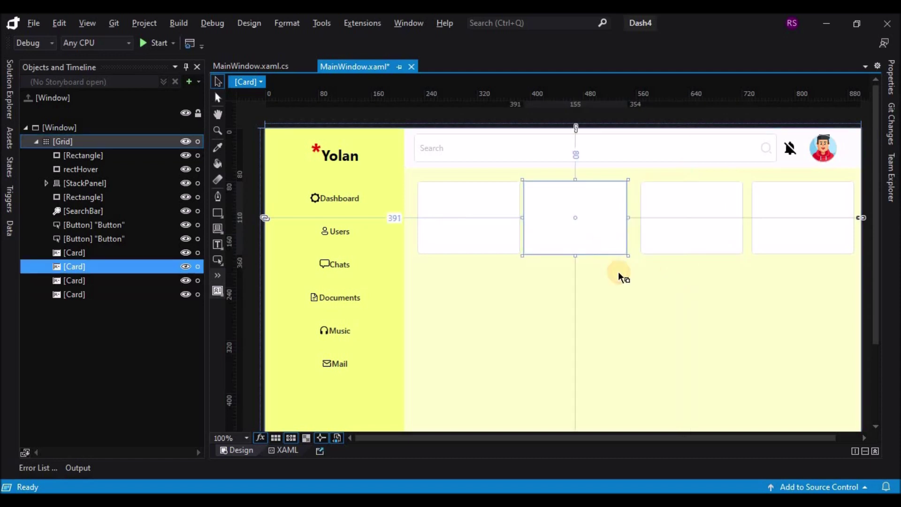
pyautogui.press('Right')
pyautogui.press('Right')
pyautogui.press('Right')
pyautogui.press('Right')
pyautogui.press('Right')
pyautogui.press('Right')
pyautogui.press('Right')
pyautogui.press('Right')
pyautogui.press('Right')
pyautogui.press('Right')
pyautogui.press('Right')
pyautogui.press('Right')
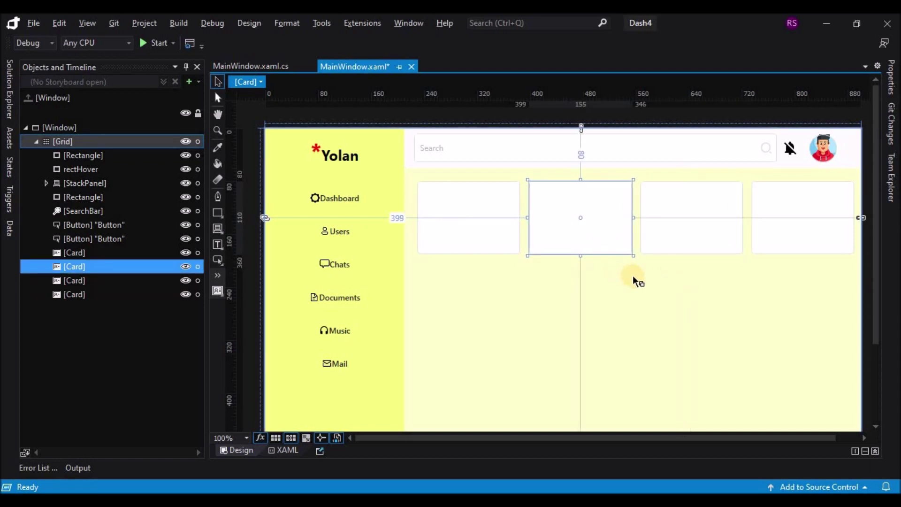
pyautogui.click(648, 265)
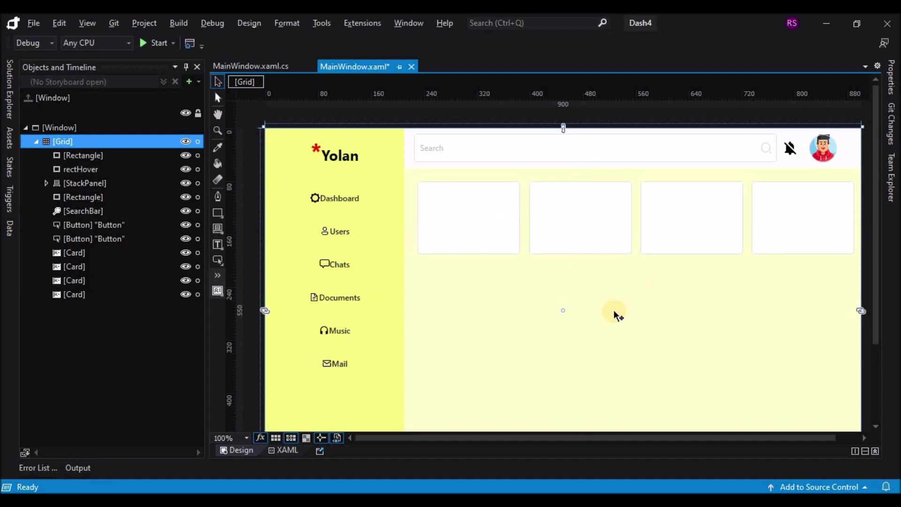
# - Copy the first card, place the copy below the row, and enlarge it to about 324 × 310
pyautogui.scroll(-2, 607, 303)
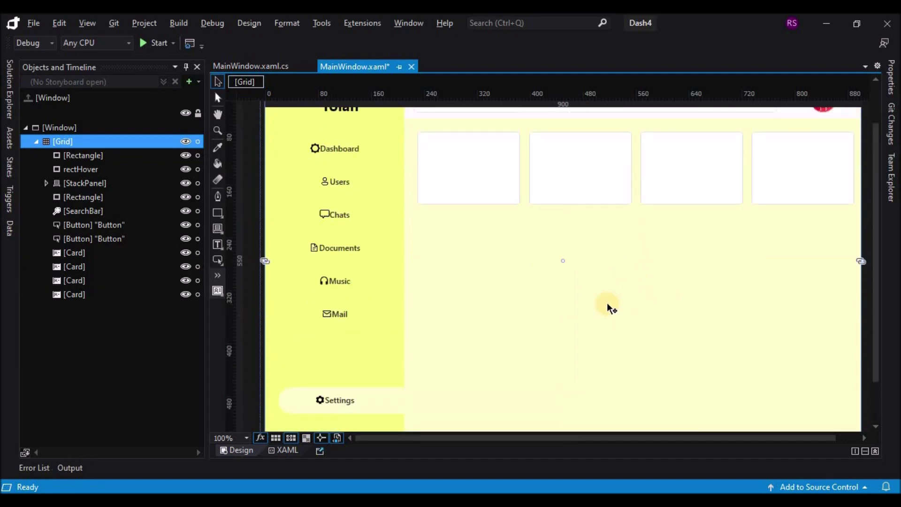
pyautogui.click(473, 175)
pyautogui.hotkey('ctrl', 'c')
pyautogui.hotkey('ctrl', 'v')
pyautogui.moveTo(469, 202); pyautogui.dragTo(470, 267)
pyautogui.moveTo(541, 250); pyautogui.dragTo(635, 251)
pyautogui.moveTo(523, 300); pyautogui.dragTo(523, 426)
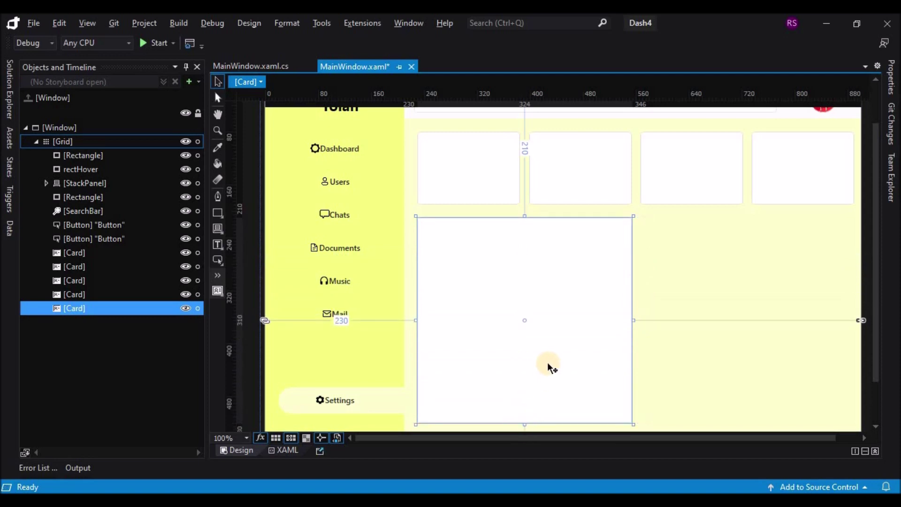
# - Use copies of the large card to create two stacked cards beside it, each about 324 × 145
pyautogui.moveTo(636, 364); pyautogui.dragTo(768, 365)
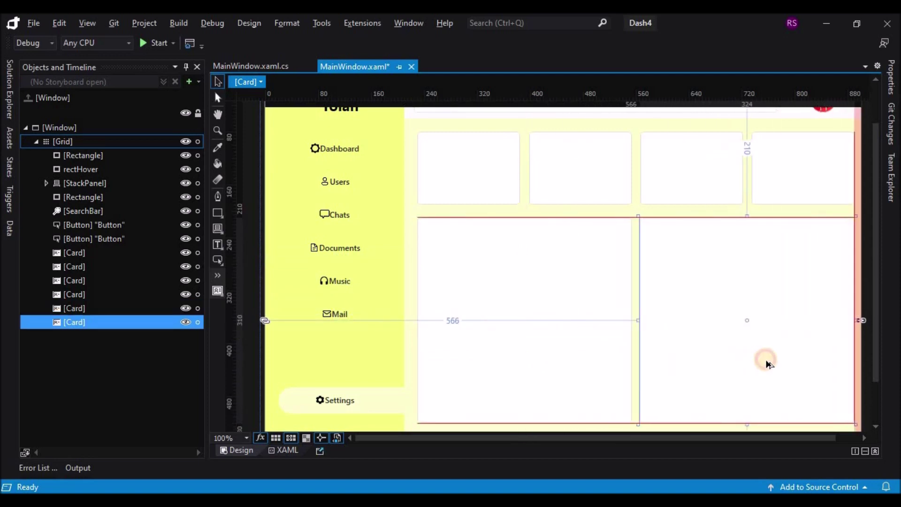
pyautogui.moveTo(746, 425); pyautogui.dragTo(733, 398)
pyautogui.click(729, 303)
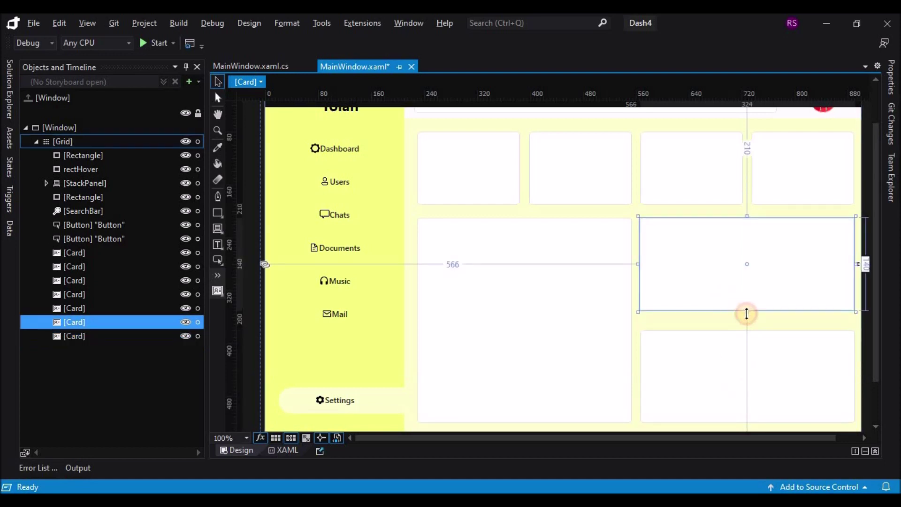
pyautogui.click(747, 332)
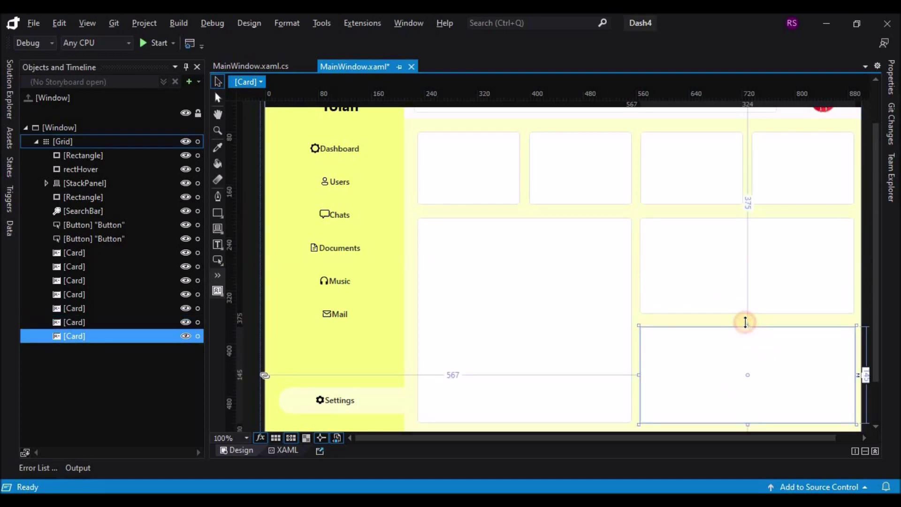
pyautogui.click(722, 303)
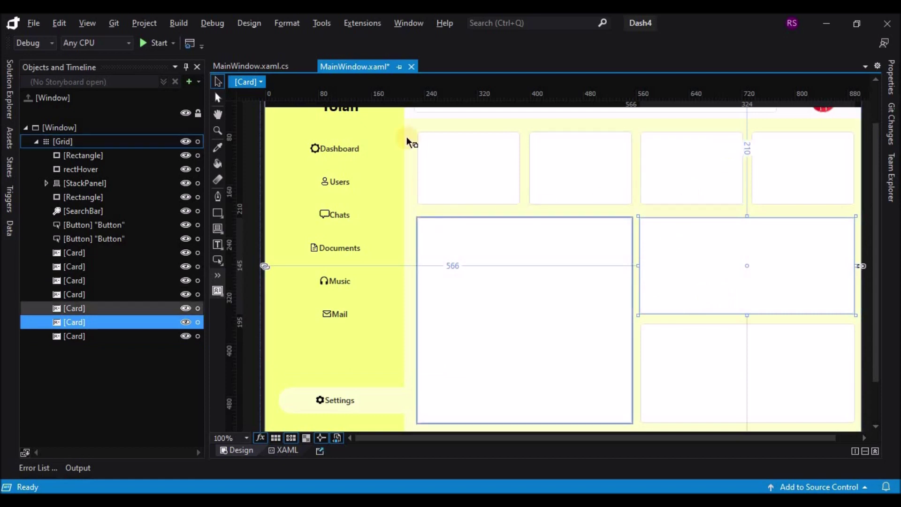
# - Add a TextBlock reading "Schools" to the grid and fit it at about 110 × 20 in the top of the first small card
pyautogui.click(478, 179)
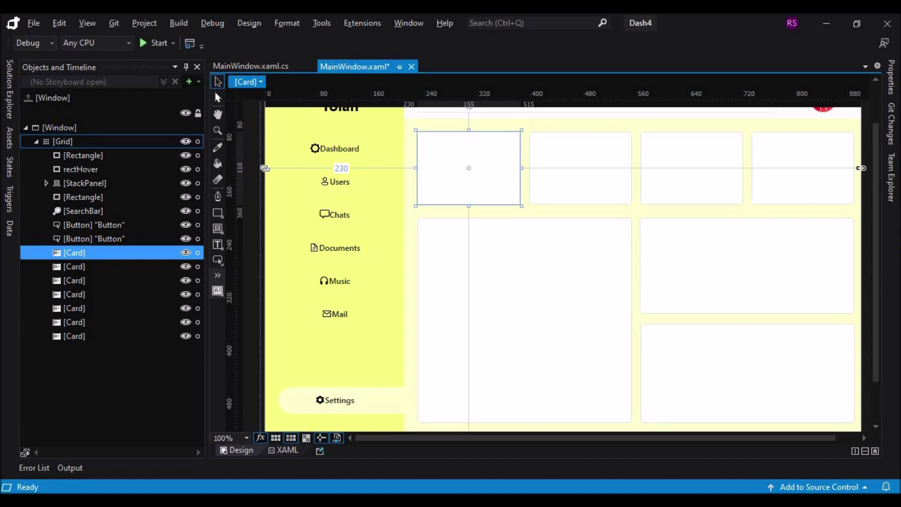
pyautogui.click(113, 146)
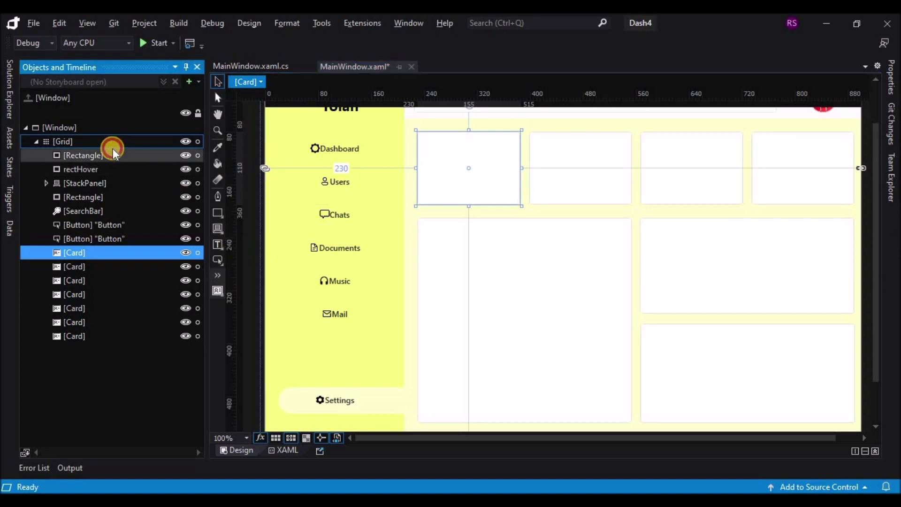
pyautogui.click(217, 244)
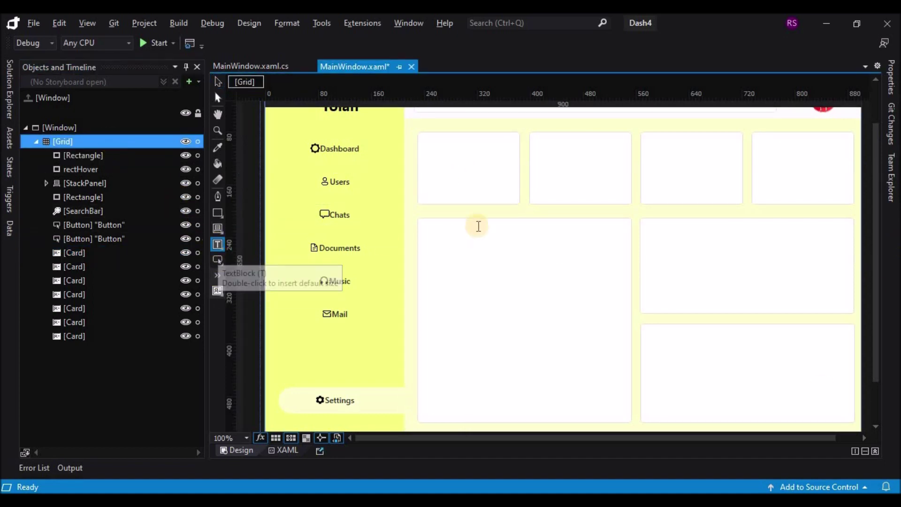
pyautogui.click(432, 145)
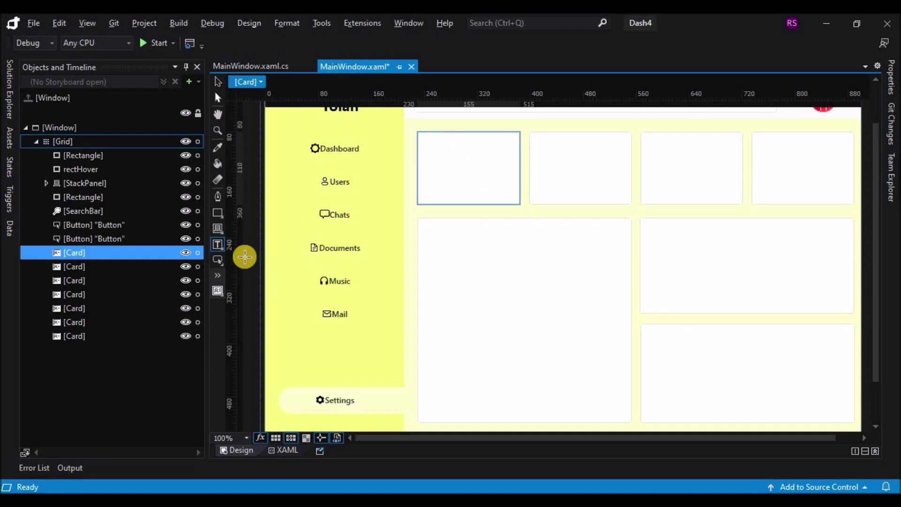
pyautogui.click(447, 212)
pyautogui.moveTo(446, 212); pyautogui.dragTo(519, 241)
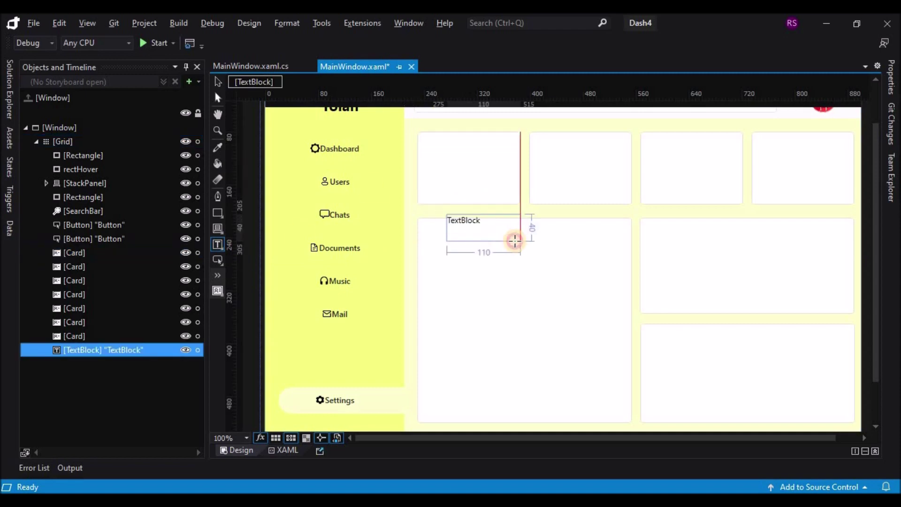
pyautogui.write('Schools')
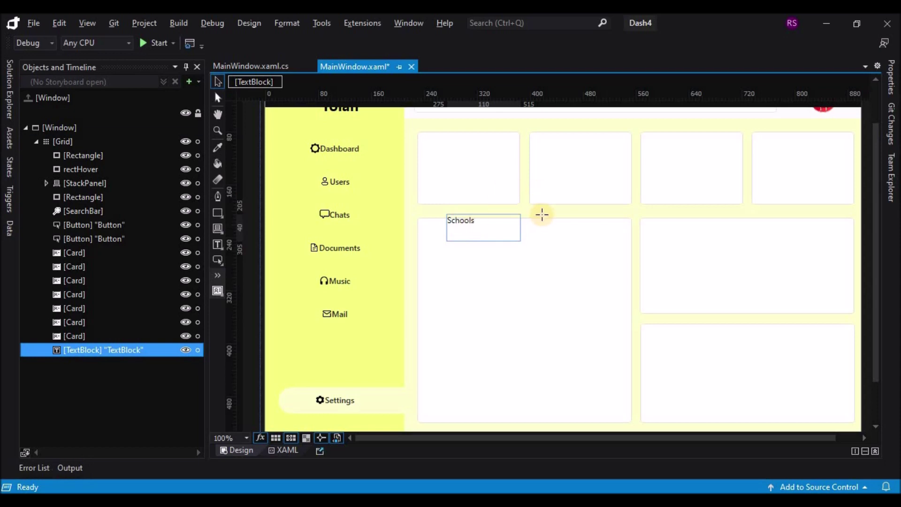
pyautogui.press('Escape')
pyautogui.click(483, 237)
pyautogui.moveTo(484, 238); pyautogui.dragTo(440, 149)
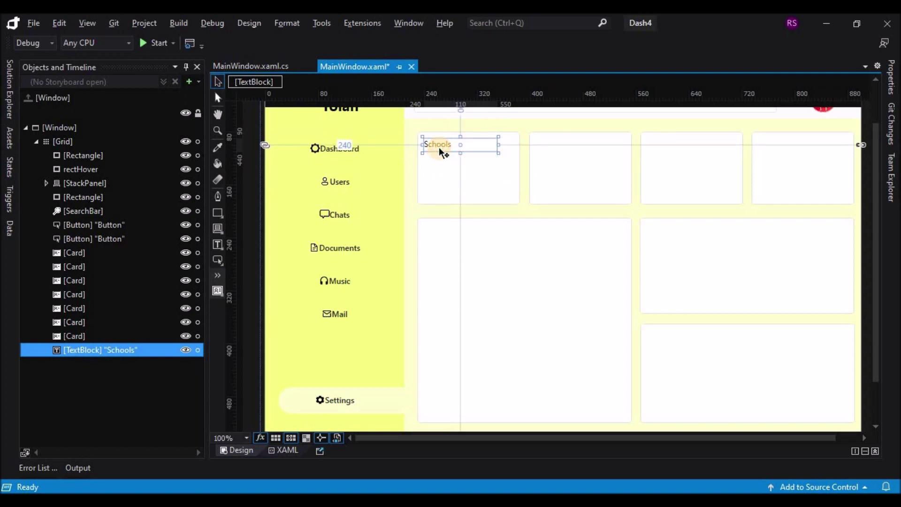
# - Set the "Schools" TextBlock's foreground to the solid grey #FF5B5B5B
pyautogui.click(890, 77)
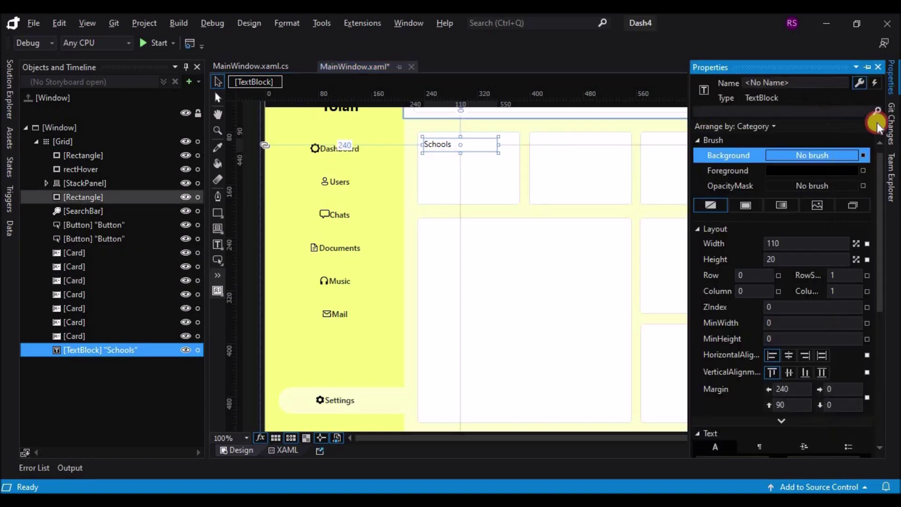
pyautogui.click(747, 176)
pyautogui.moveTo(700, 280); pyautogui.dragTo(697, 291)
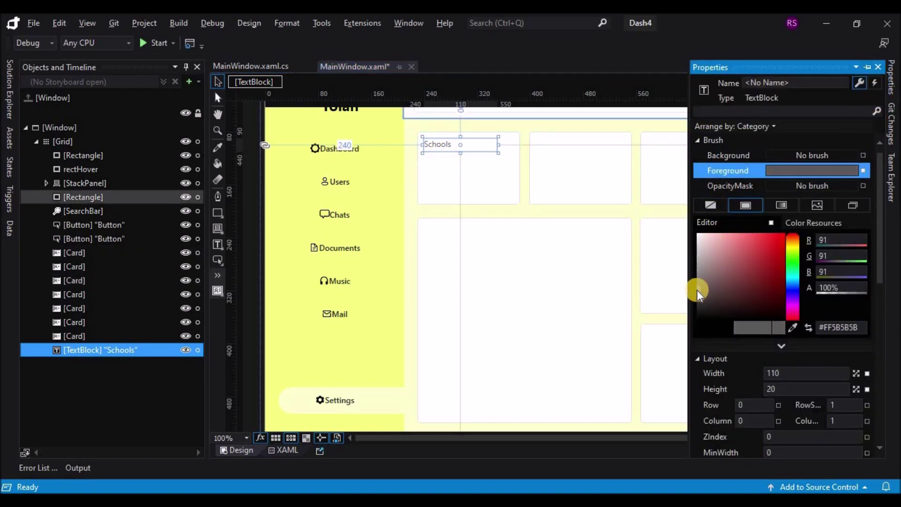
# - Increase the "Schools" TextBlock's height to about 55, leaving its text as is
pyautogui.moveTo(461, 153); pyautogui.dragTo(463, 175)
pyautogui.doubleClick(452, 145)
pyautogui.click(456, 144)
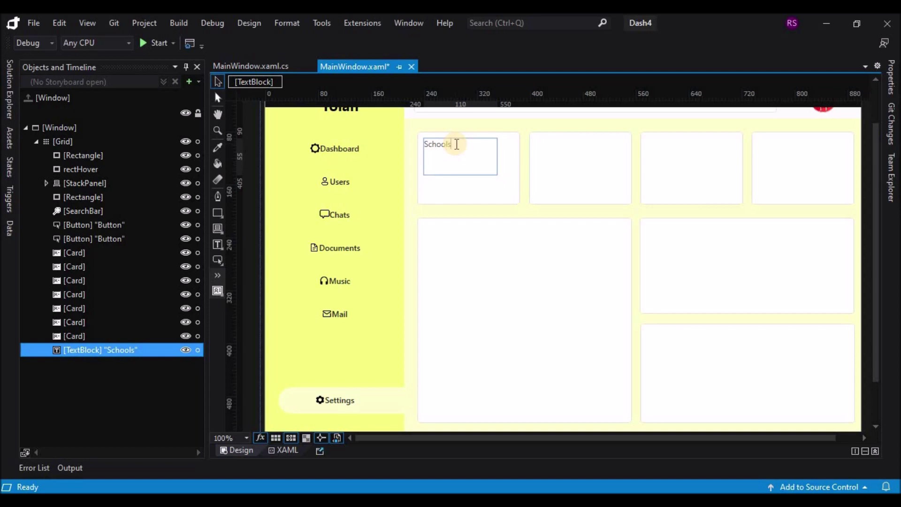
pyautogui.press('Escape')
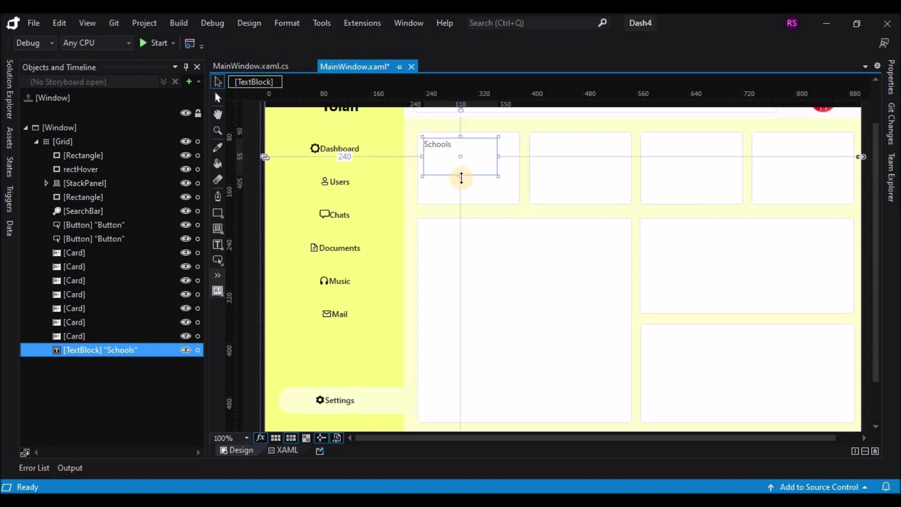
# - Place a copy of the "Schools" TextBlock beneath it in the first small card, about 110 × 45, and set its text to "4,820"
pyautogui.moveTo(443, 142); pyautogui.dragTo(447, 164)
pyautogui.doubleClick(452, 168)
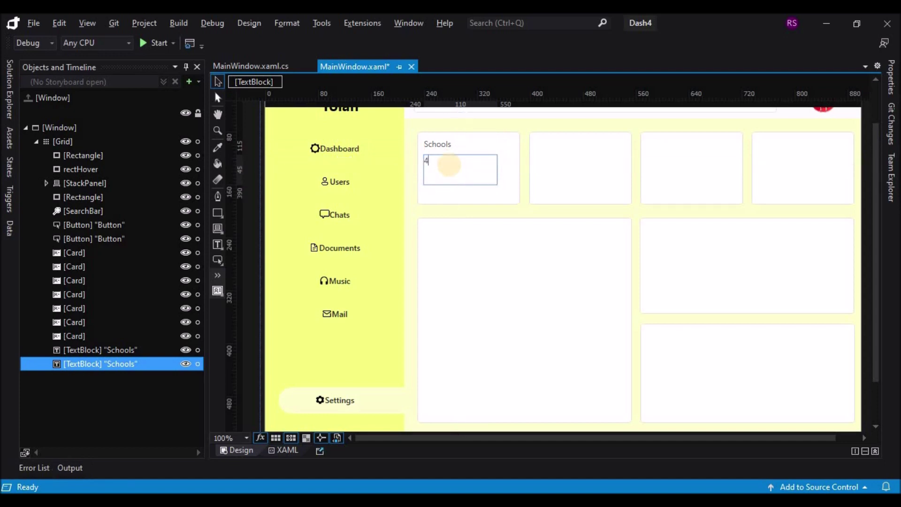
pyautogui.doubleClick(431, 162)
# - Format the "4,820" text as 22 px Segoe UI Semibold with bold turned off
pyautogui.click(891, 90)
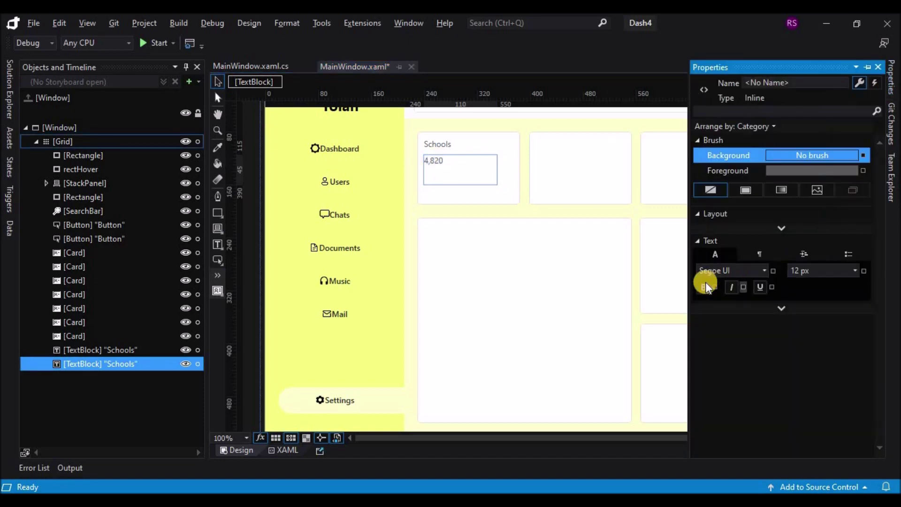
pyautogui.click(855, 271)
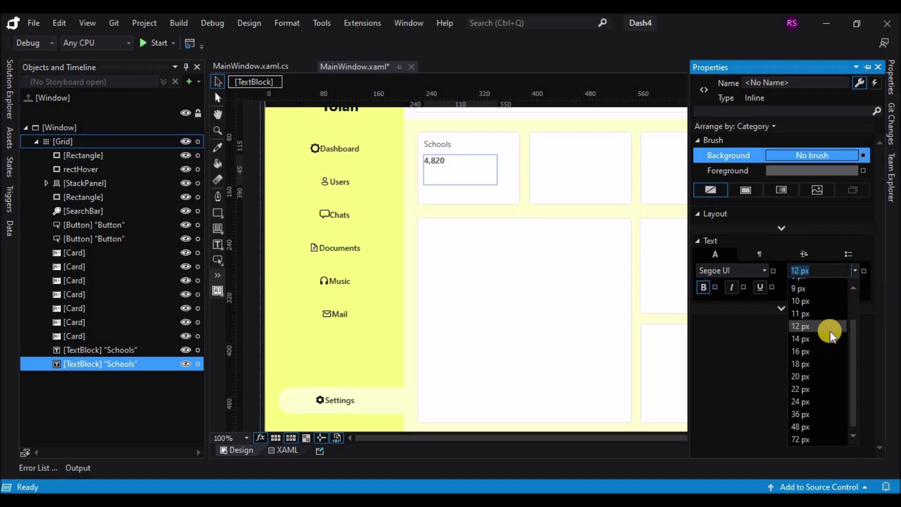
pyautogui.click(808, 414)
pyautogui.click(856, 270)
pyautogui.click(815, 388)
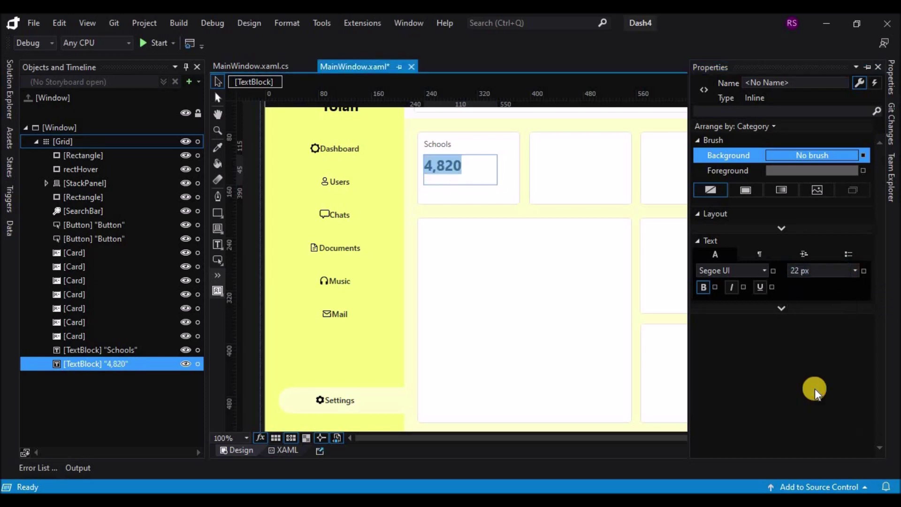
pyautogui.click(702, 287)
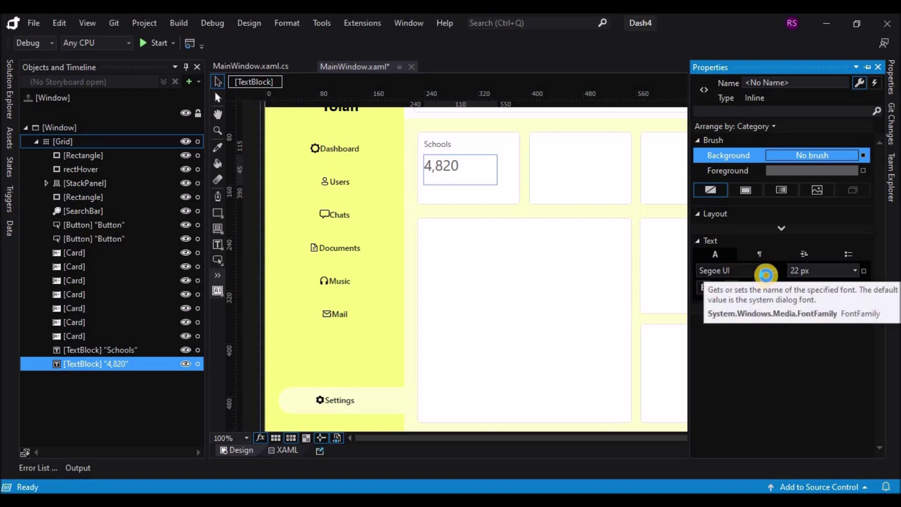
pyautogui.click(767, 275)
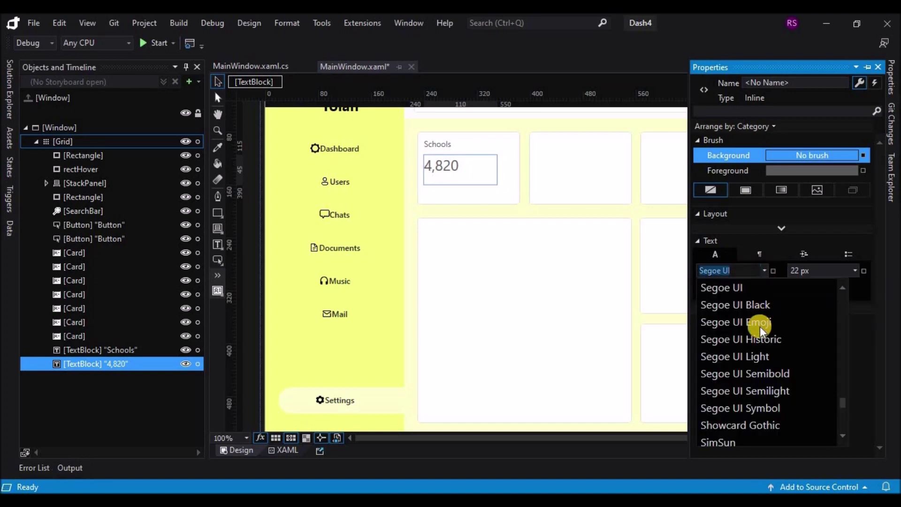
pyautogui.click(758, 373)
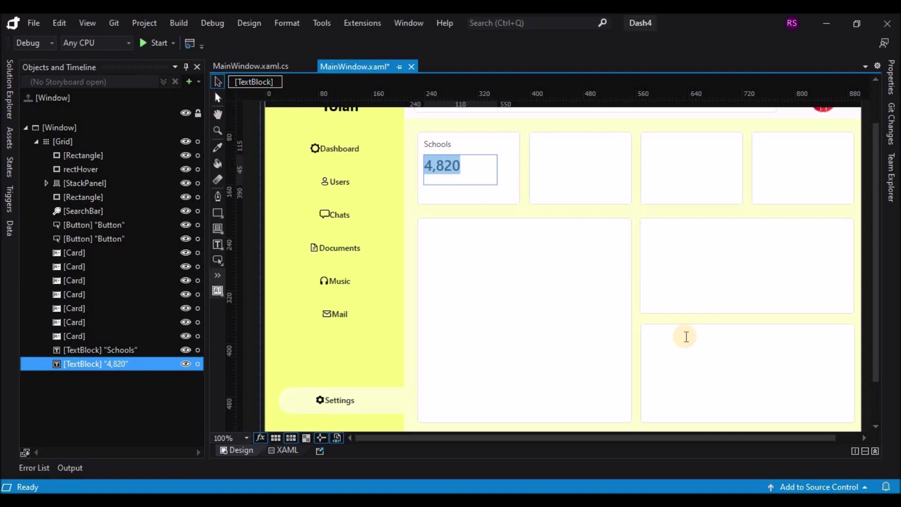
# - Shrink the "4,820" TextBlock to about 60 × 30 so it fits closely around the number
pyautogui.click(510, 179)
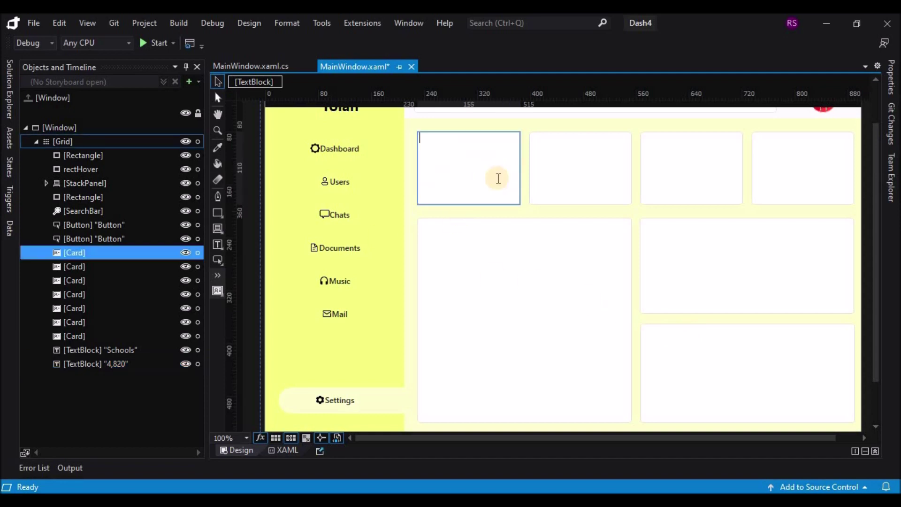
pyautogui.click(471, 174)
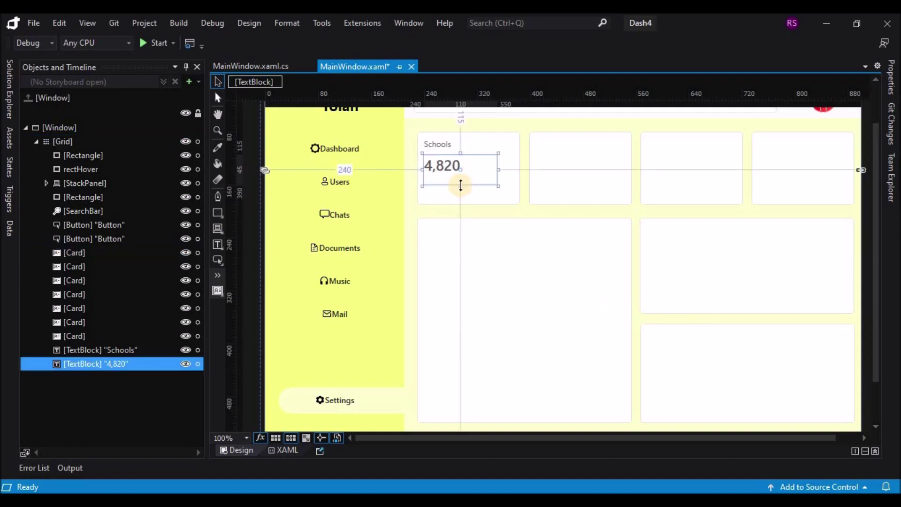
pyautogui.moveTo(460, 177); pyautogui.dragTo(465, 169)
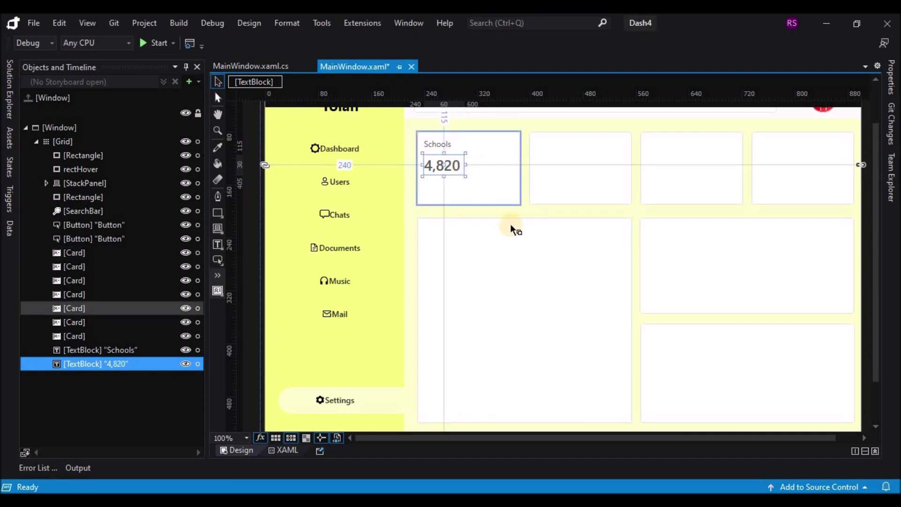
pyautogui.click(530, 215)
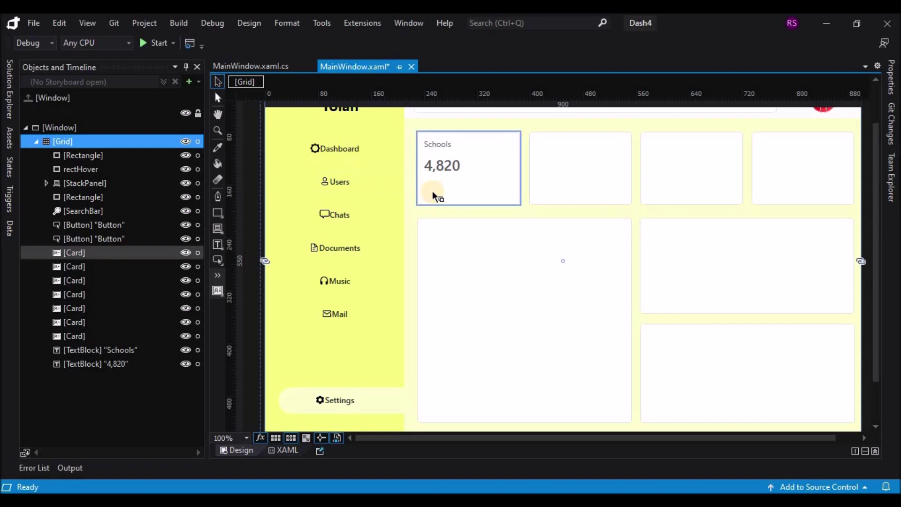
# - Duplicate the "Schools" TextBlock below the "4,820" number and set the copy's text to "Total 80%"
pyautogui.click(434, 142)
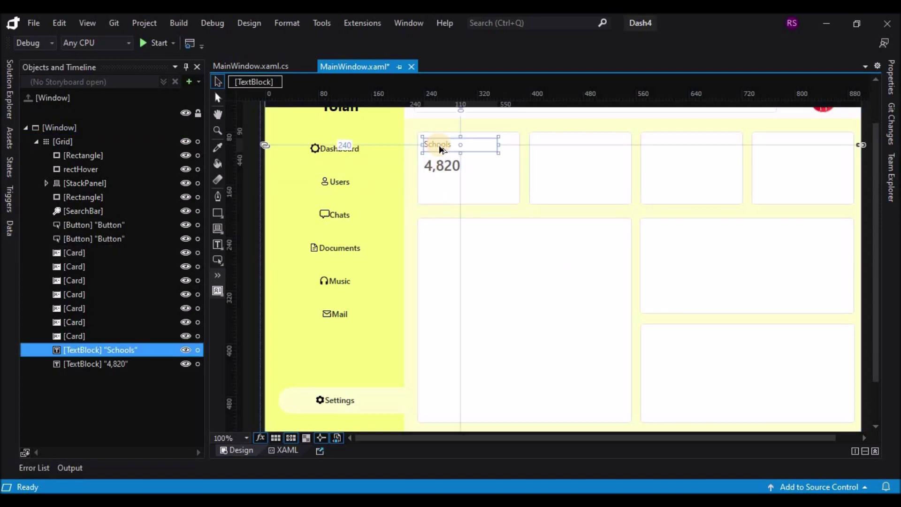
pyautogui.hotkey('ctrl', 'c')
pyautogui.hotkey('ctrl', 'v')
pyautogui.moveTo(435, 184); pyautogui.dragTo(442, 195)
pyautogui.doubleClick(440, 189)
pyautogui.write('Tot')
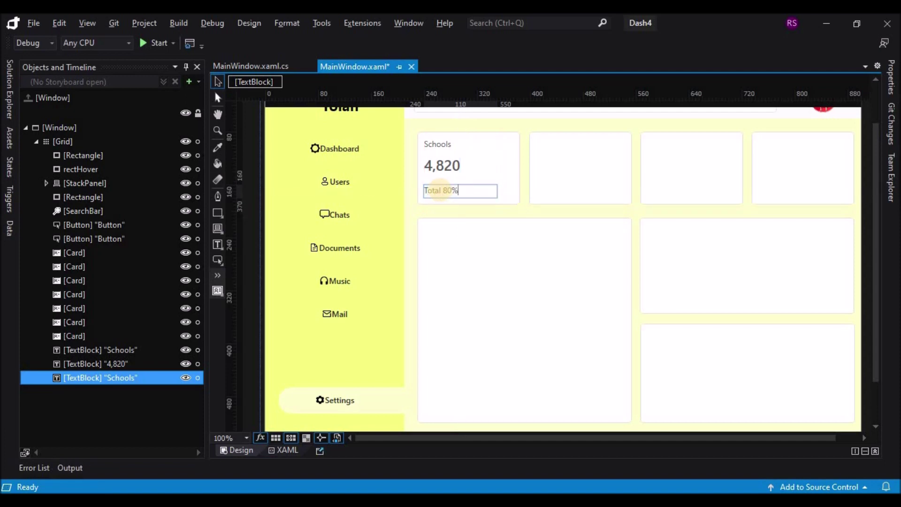
pyautogui.write('al 80%')
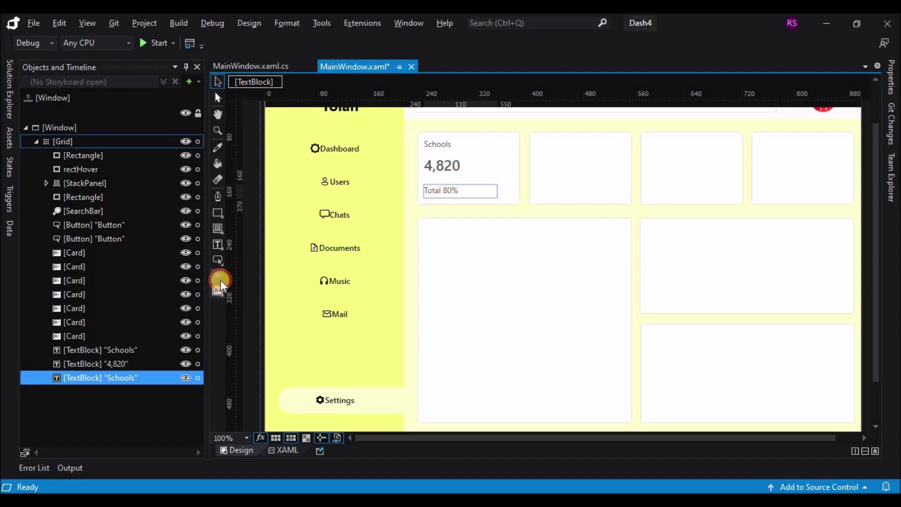
# - Switch to the HandyControl documentation in the browser and copy the first hc:WaveProgressBar line from the WaveProgressBar page's Case example
pyautogui.click(219, 277)
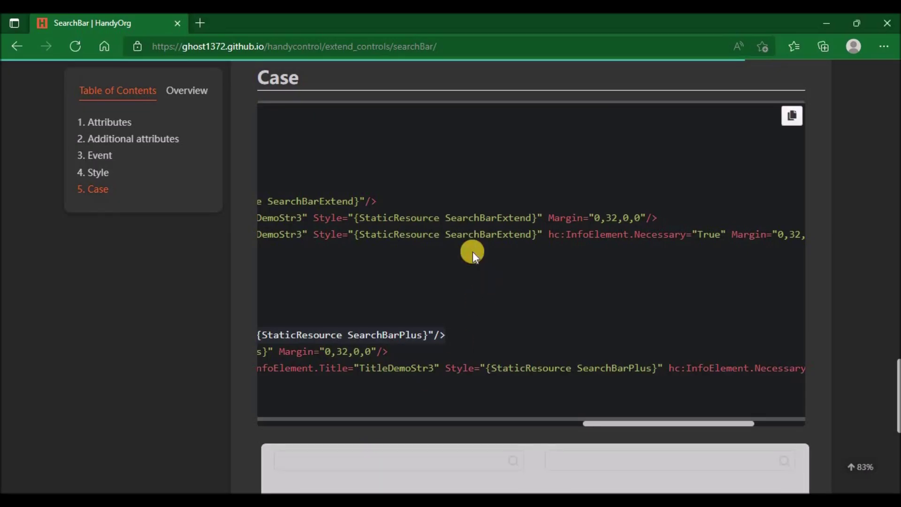
pyautogui.scroll(15, 475, 252)
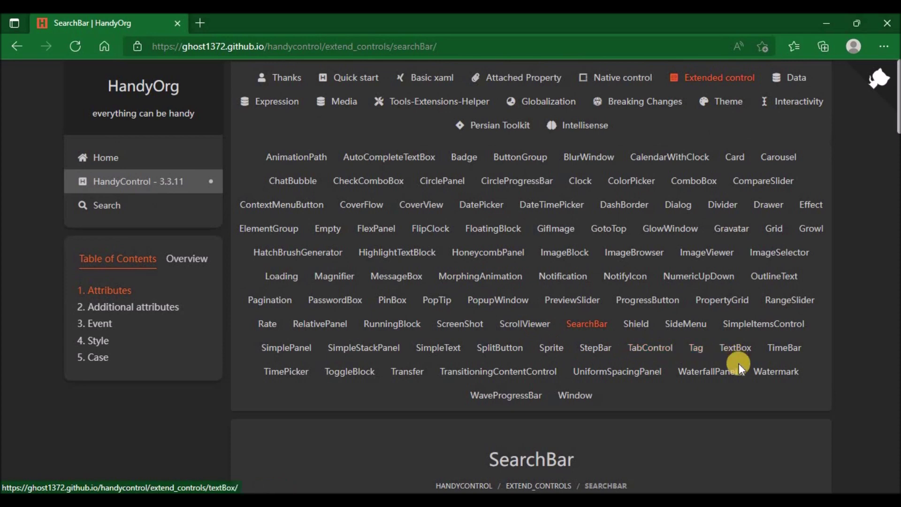
pyautogui.click(500, 396)
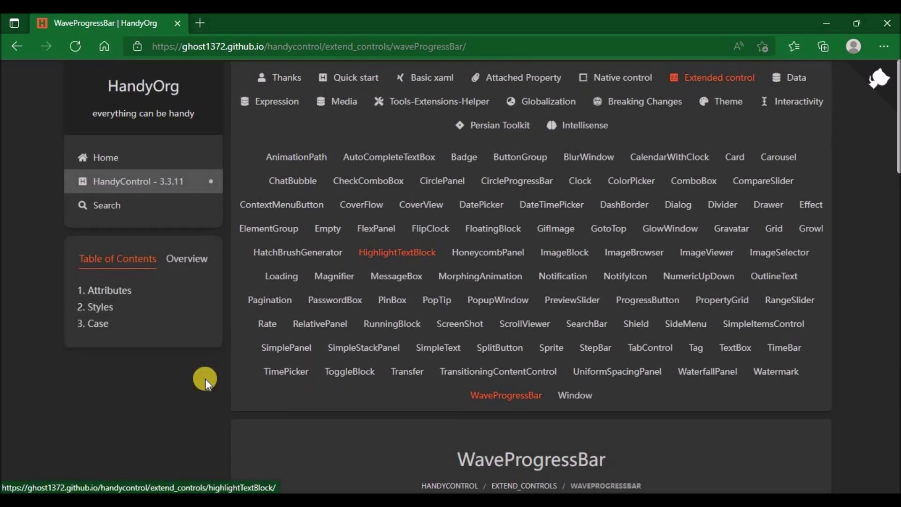
pyautogui.scroll(-10, 464, 328)
pyautogui.scroll(-10, 464, 328)
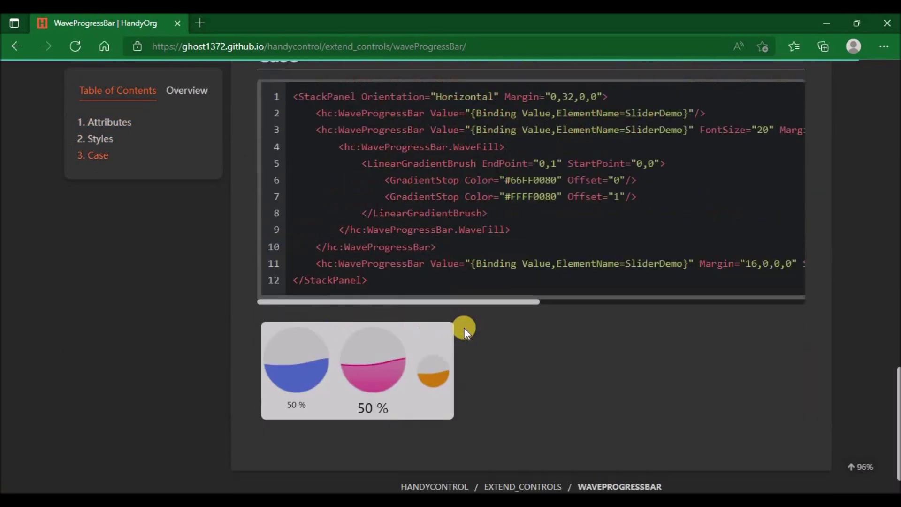
pyautogui.moveTo(316, 124); pyautogui.dragTo(716, 122)
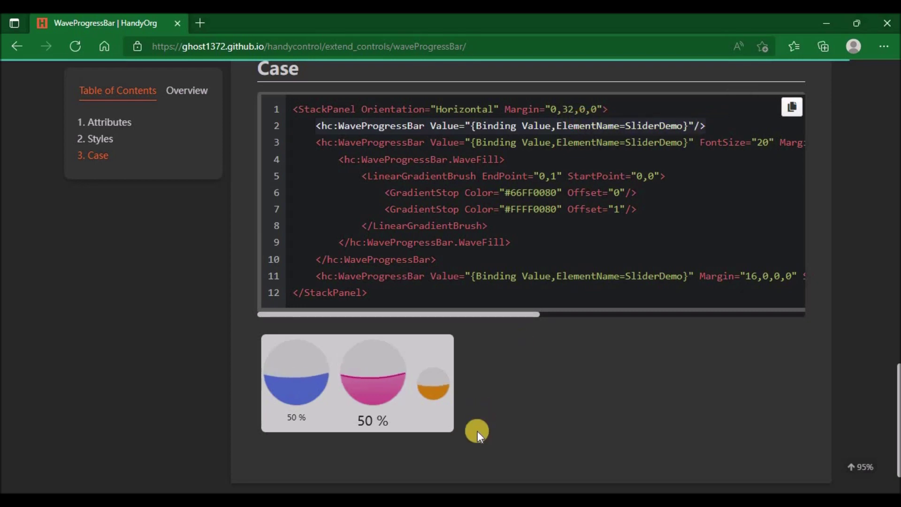
# - Switch back to Blend and paste the WaveProgressBar line into the XAML after the last TextBlock, returning to the design view
pyautogui.click(479, 500)
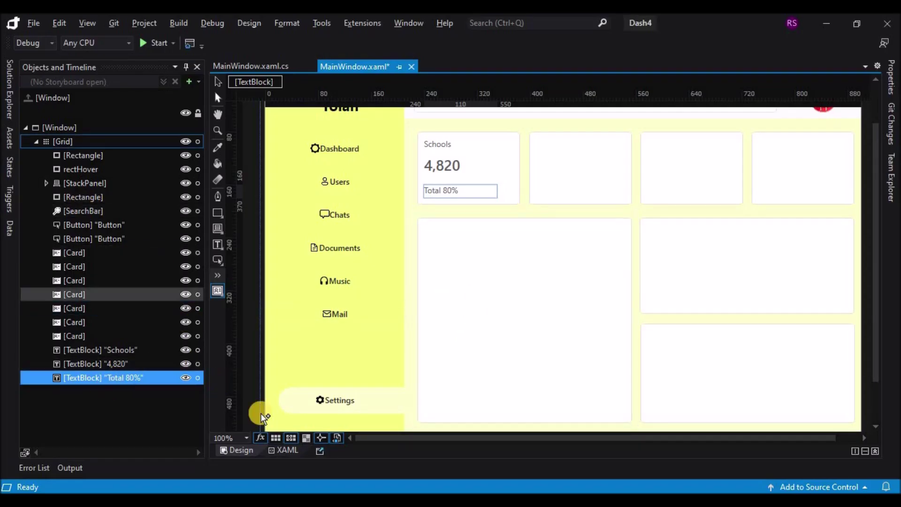
pyautogui.click(273, 450)
pyautogui.scroll(-6, 396, 373)
pyautogui.click(329, 304)
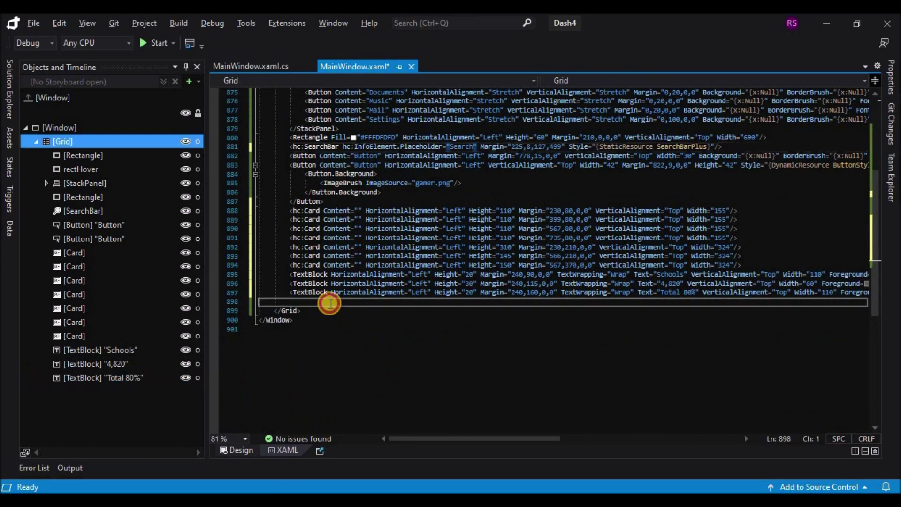
pyautogui.hotkey('ctrl', 'v')
pyautogui.click(236, 452)
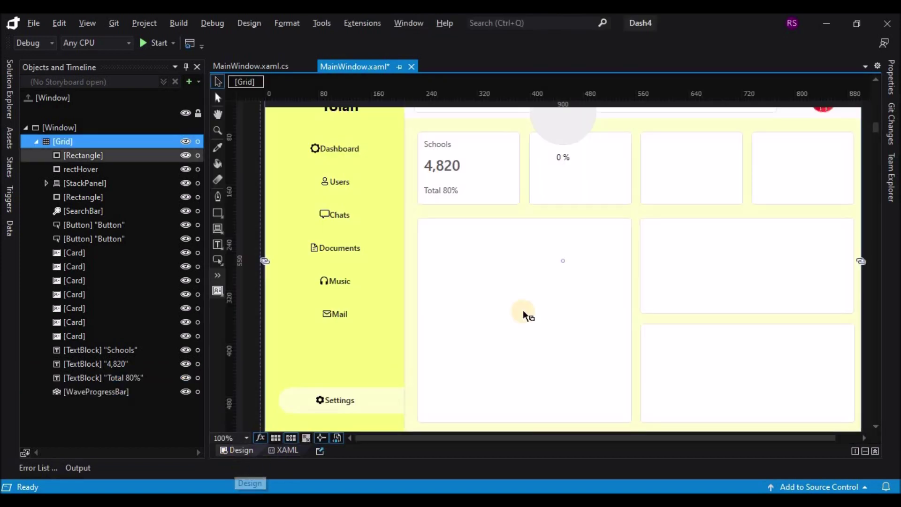
# - Resize the WaveProgressBar to about 70 × 70 and move it beside the text in the Schools card
pyautogui.click(567, 277)
pyautogui.moveTo(563, 227); pyautogui.dragTo(578, 166)
pyautogui.scroll(-5, 554, 352)
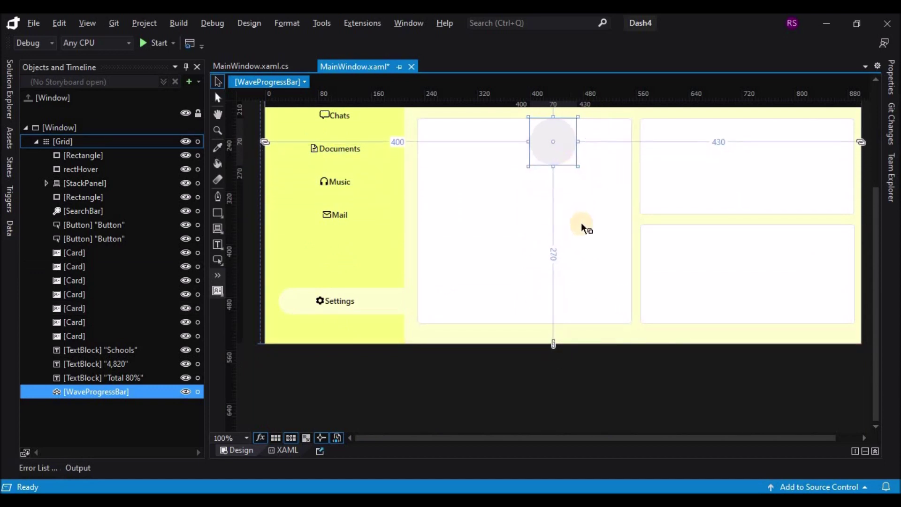
pyautogui.scroll(3, 581, 222)
pyautogui.moveTo(568, 249)
pyautogui.mouseDown()
pyautogui.moveTo(521, 182)
pyautogui.moveTo(509, 181)
pyautogui.mouseUp()
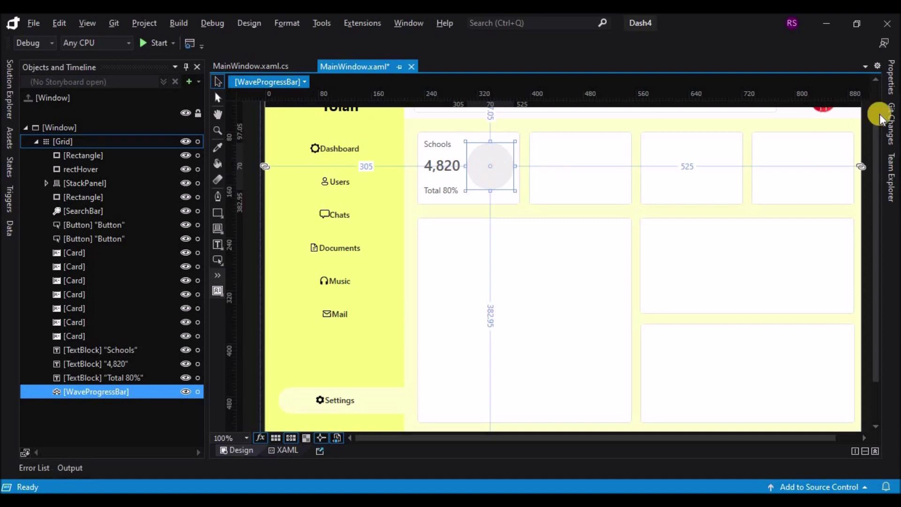
# - Convert the WaveProgressBar's bound Value to a local value and set it to 80
pyautogui.click(890, 79)
pyautogui.scroll(-10, 815, 341)
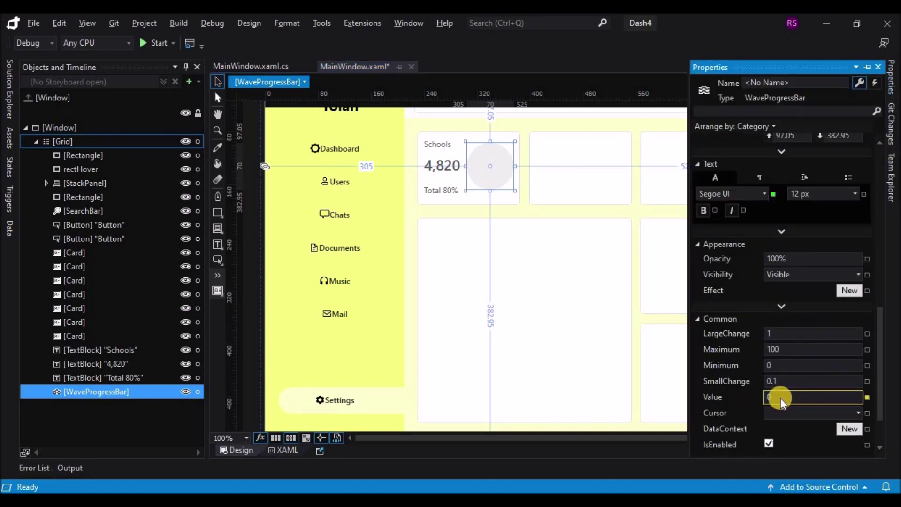
pyautogui.click(867, 397)
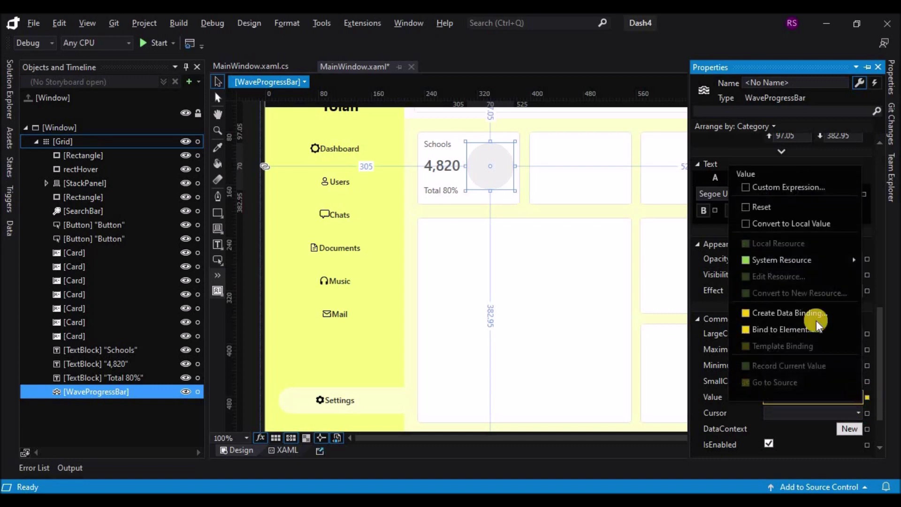
pyautogui.click(789, 225)
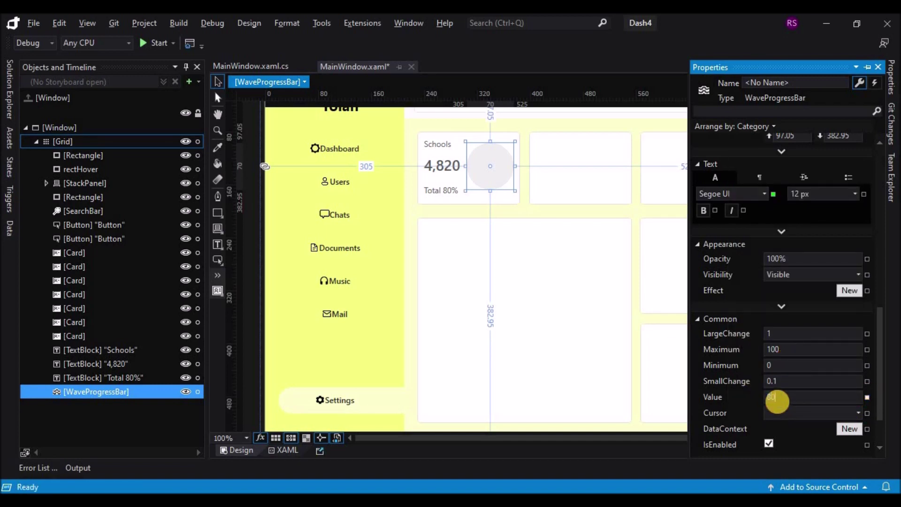
pyautogui.click(778, 402)
pyautogui.write('80')
pyautogui.click(798, 381)
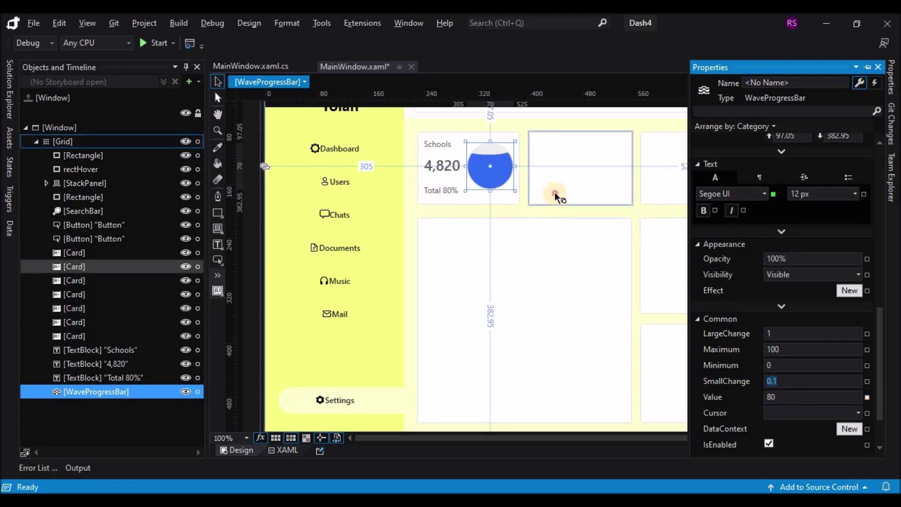
# - Copy the Schools card's three TextBlocks into the second small card and set the lowest to "Present 80% Absent 20%", about 135 wide
pyautogui.click(555, 193)
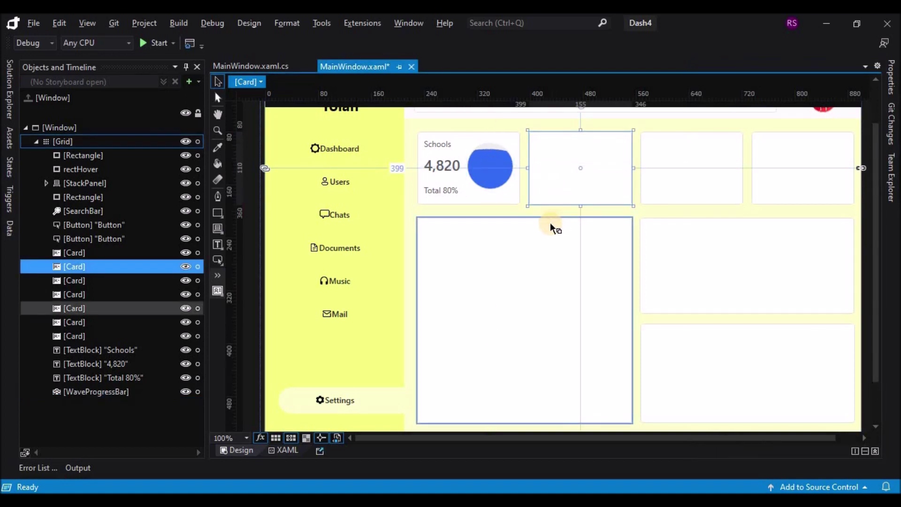
pyautogui.moveTo(438, 143); pyautogui.dragTo(553, 194)
pyautogui.click(554, 192)
pyautogui.doubleClick(559, 191)
pyautogui.write('Pre')
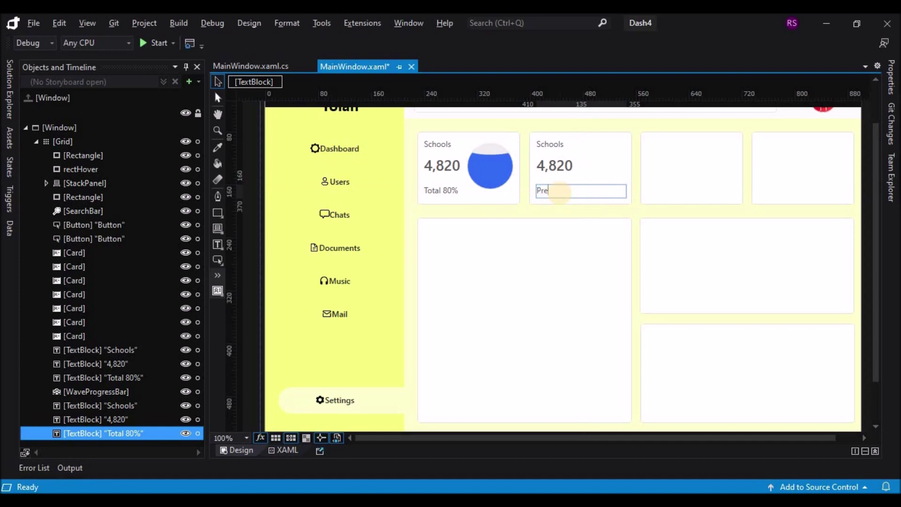
pyautogui.write('sent 80% Absent 20%')
pyautogui.press('Escape')
# - Set the second card's number to "8,834" and its heading to "Students"
pyautogui.click(601, 199)
pyautogui.doubleClick(562, 173)
pyautogui.write('8,834')
pyautogui.press('Escape')
pyautogui.click(513, 195)
pyautogui.click(526, 221)
pyautogui.doubleClick(549, 144)
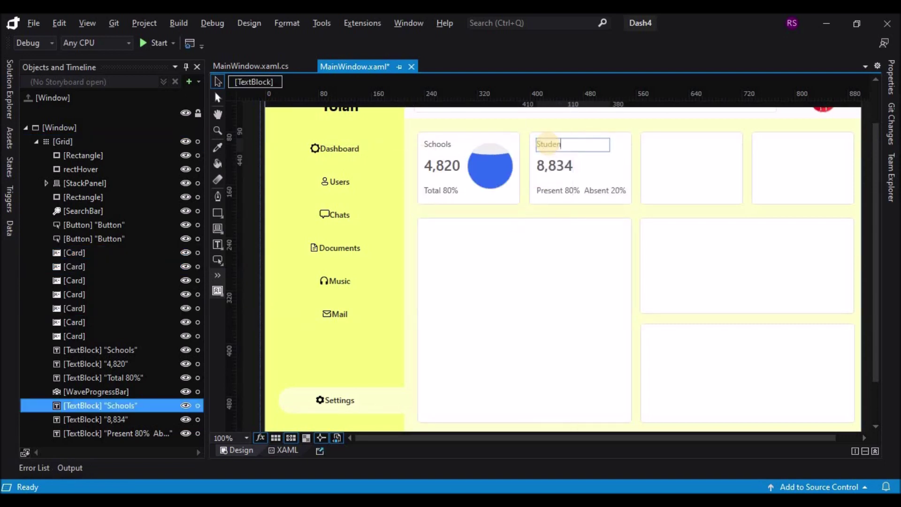
pyautogui.write('Students')
pyautogui.press('Escape')
pyautogui.press('Escape')
# - Add a ProgressBar of about 135 × 5 between the number and the attendance text in the Students card
pyautogui.click(218, 275)
pyautogui.write('pro')
pyautogui.click(331, 52)
pyautogui.moveTo(535, 178); pyautogui.dragTo(627, 182)
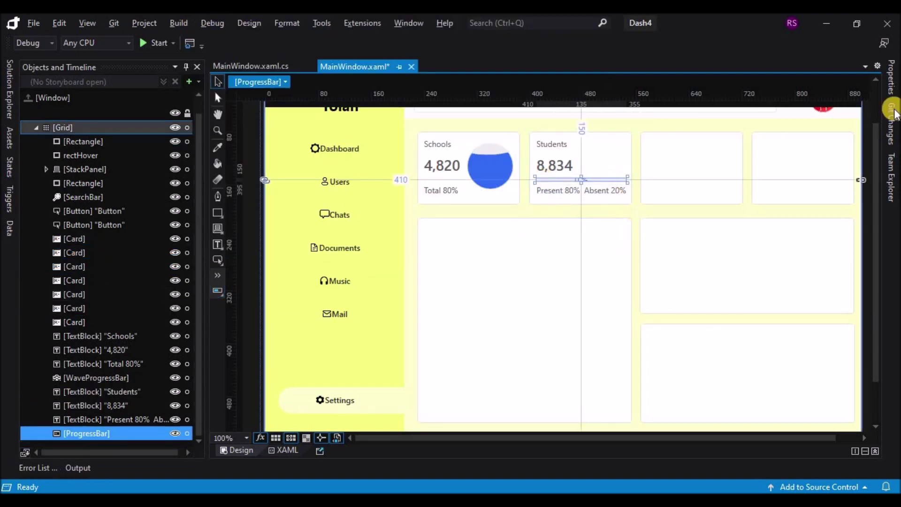
# - Set the Students ProgressBar's value to 80 and its background to no brush
pyautogui.click(891, 94)
pyautogui.moveTo(796, 387); pyautogui.dragTo(803, 408)
pyautogui.scroll(10, 798, 299)
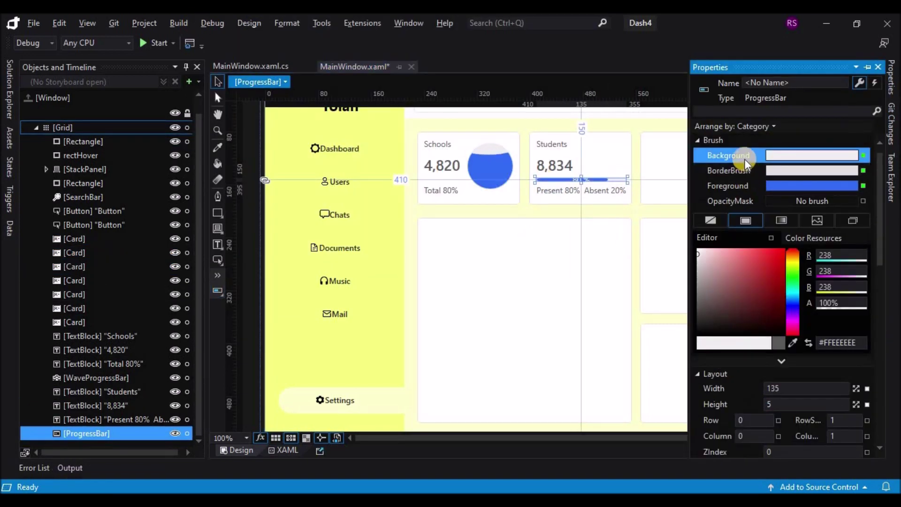
pyautogui.click(712, 221)
pyautogui.scroll(-5, 835, 305)
pyautogui.click(618, 213)
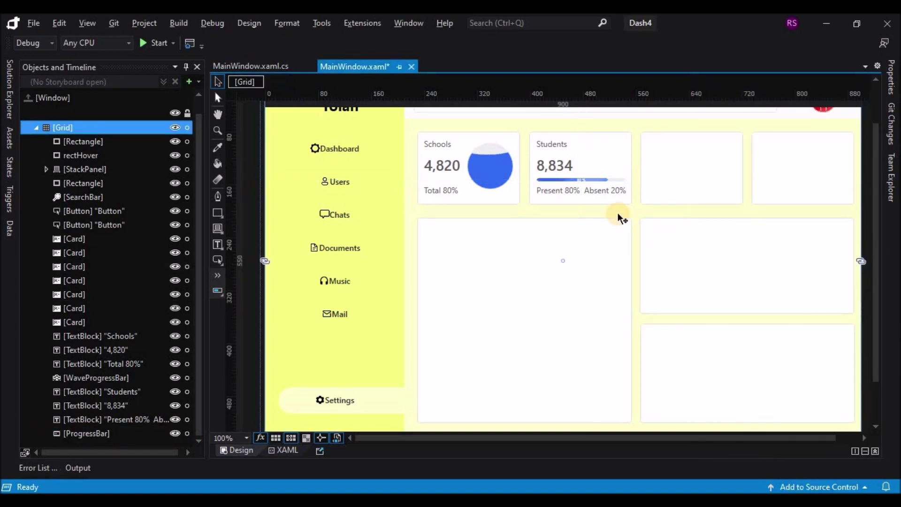
# - Copy the Schools card's contents into the two empty small cards and set the third card's texts to "Teachers", "5,820" and "Today's Present 1,234"
pyautogui.moveTo(426, 147); pyautogui.dragTo(825, 181)
pyautogui.doubleClick(663, 145)
pyautogui.write('Teachers')
pyautogui.doubleClick(663, 166)
pyautogui.write('5,820')
pyautogui.doubleClick(663, 192)
pyautogui.write("Today's Present 1,234")
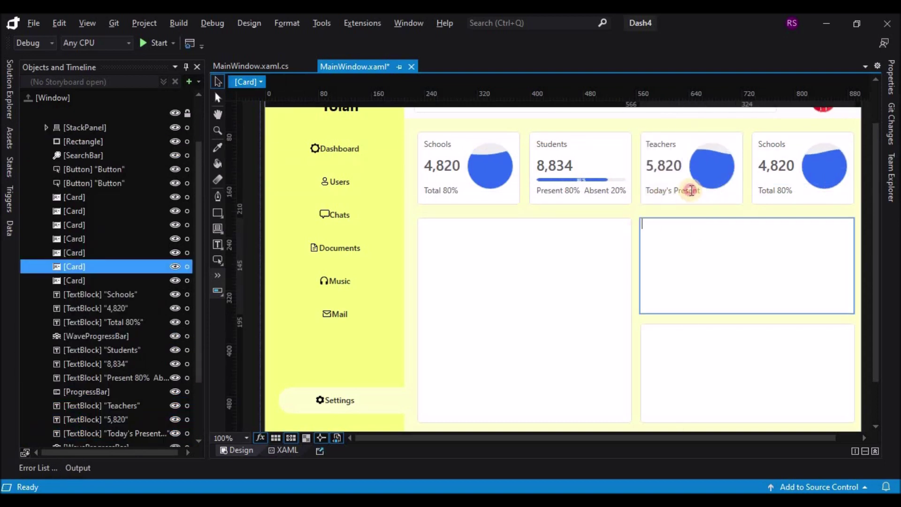
# - Recolour the Teachers wave progress bar to magenta and set its value to 30
pyautogui.click(714, 167)
pyautogui.moveTo(712, 166); pyautogui.dragTo(704, 209)
pyautogui.click(890, 78)
pyautogui.scroll(-3, 804, 413)
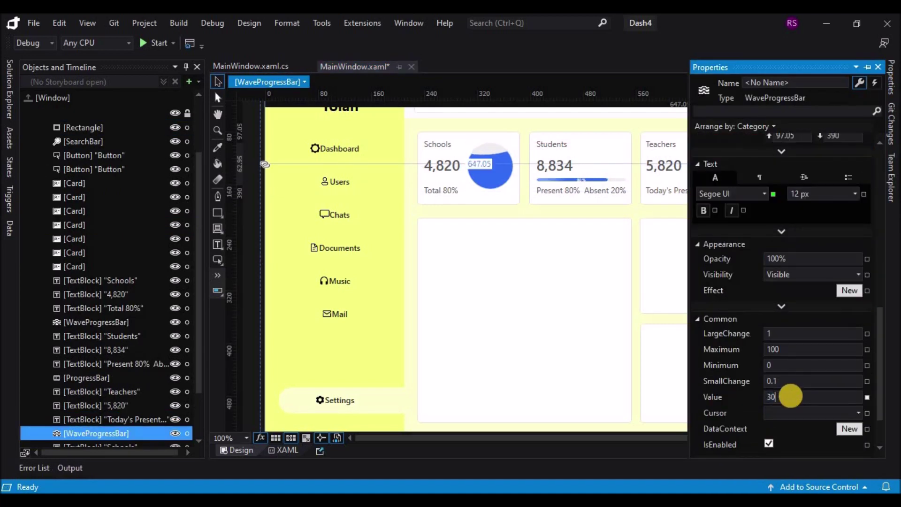
# - Set the fourth small card's heading to "Parents" and its number to "6,820"
pyautogui.doubleClick(770, 144)
pyautogui.write('Parents')
pyautogui.press('Escape')
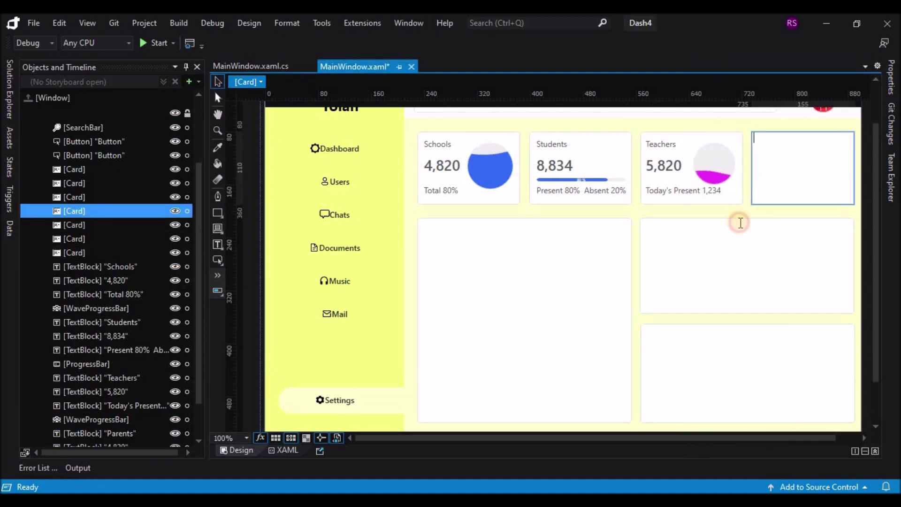
pyautogui.doubleClick(764, 166)
pyautogui.write('6')
# - Change the wave colour of the Parents card's progress bar to orange
pyautogui.click(823, 184)
pyautogui.click(891, 99)
pyautogui.moveTo(760, 310); pyautogui.dragTo(788, 289)
pyautogui.click(765, 213)
# - Change the Parents card's caption to "Total 60%" and set its wave progress bar's value to 60
pyautogui.doubleClick(783, 191)
pyautogui.write('6')
pyautogui.click(805, 194)
pyautogui.click(824, 165)
pyautogui.click(892, 79)
pyautogui.scroll(-5, 782, 329)
pyautogui.write('60')
pyautogui.click(663, 364)
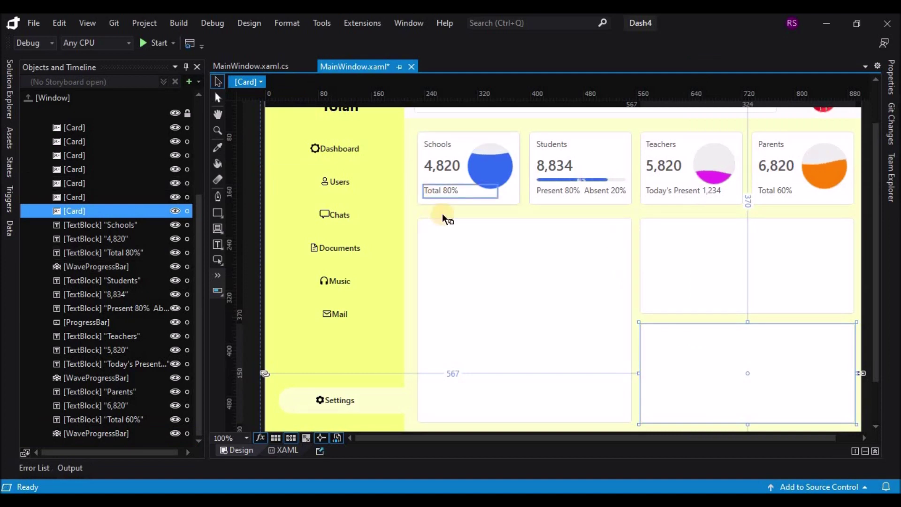
# - Copy the Schools heading to the upper left of the tall card and change its text to "Top Scorer"
pyautogui.click(444, 146)
pyautogui.moveTo(444, 206); pyautogui.dragTo(436, 232)
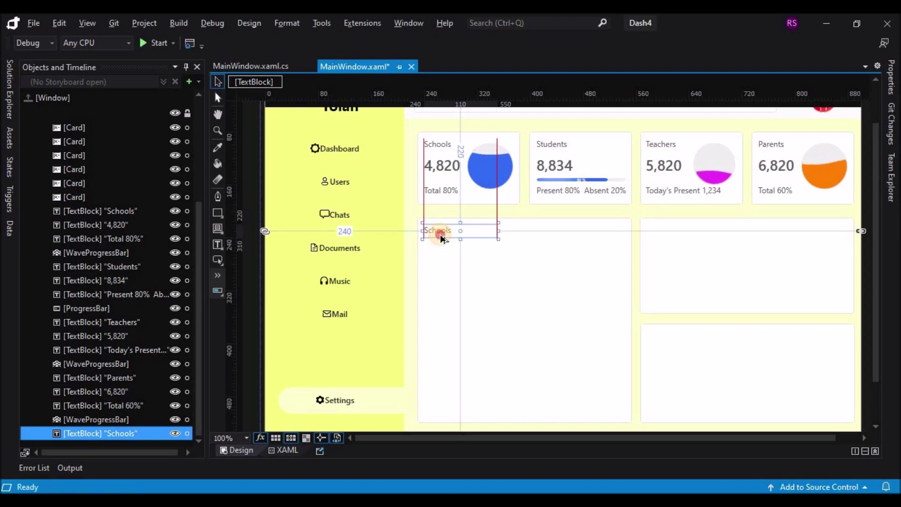
pyautogui.doubleClick(436, 232)
pyautogui.write('Top Scorer')
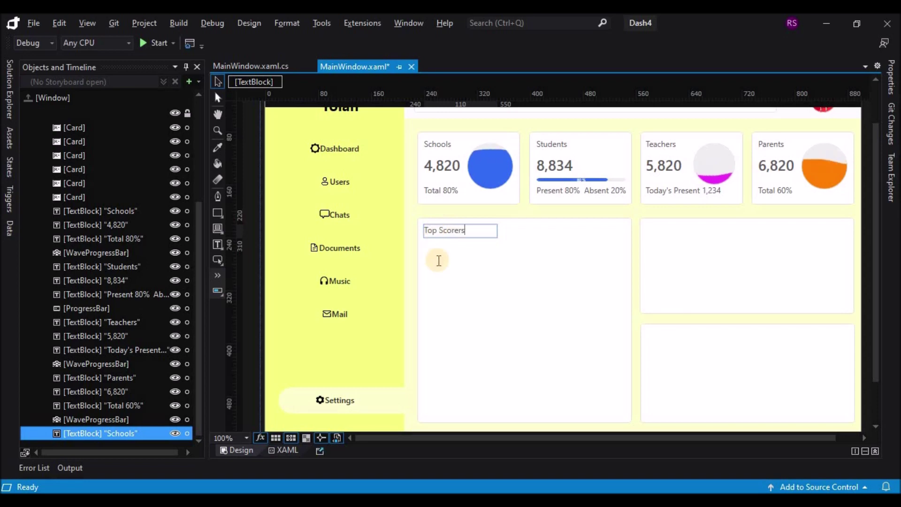
pyautogui.press('BackSpace')
pyautogui.click(413, 249)
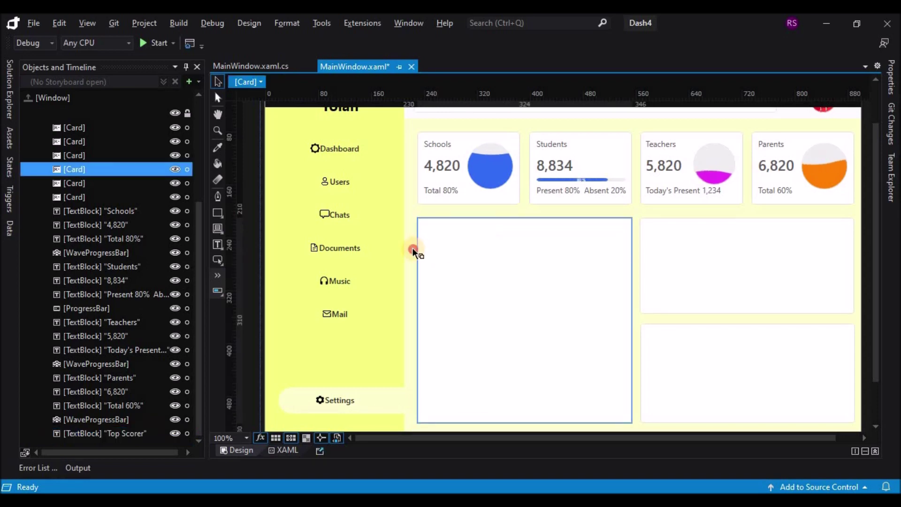
# - Set the "Top Scorer" heading's font to Segoe UI Semibold at 14 px
pyautogui.click(438, 228)
pyautogui.click(890, 78)
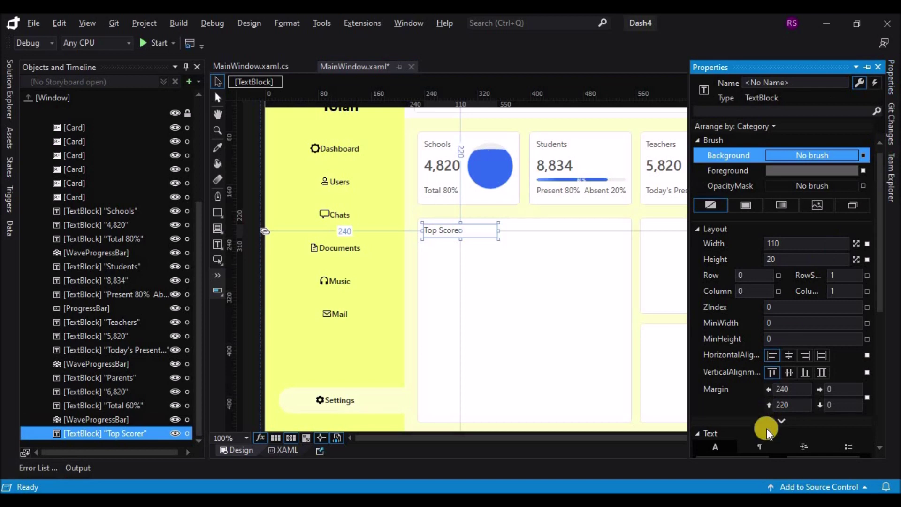
pyautogui.click(762, 400)
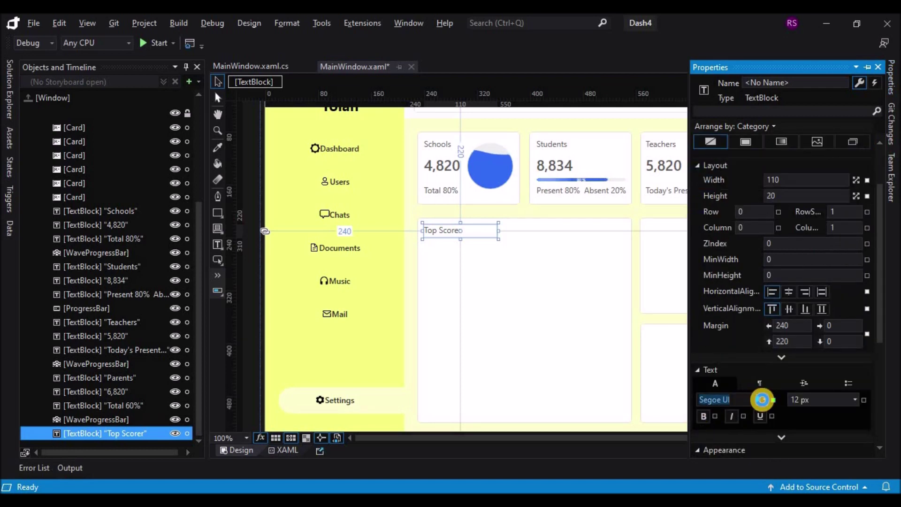
pyautogui.click(763, 401)
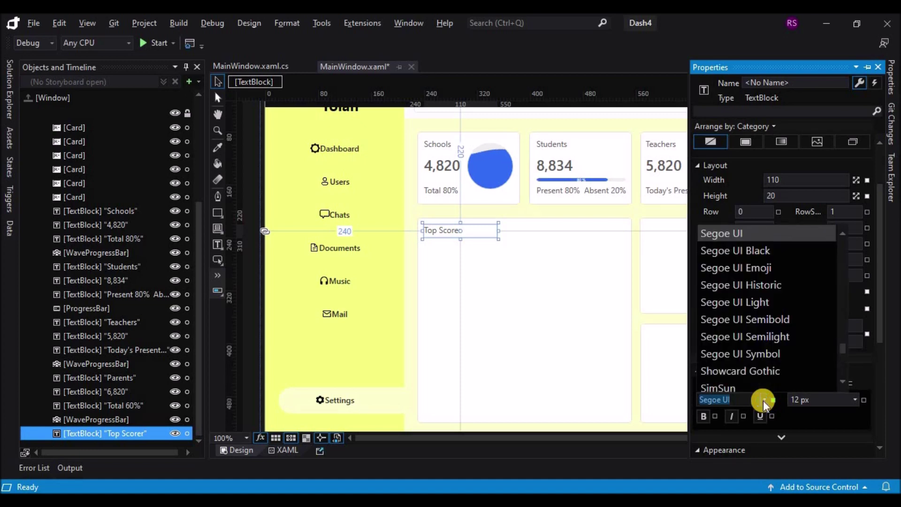
pyautogui.click(759, 321)
pyautogui.click(855, 400)
pyautogui.click(812, 291)
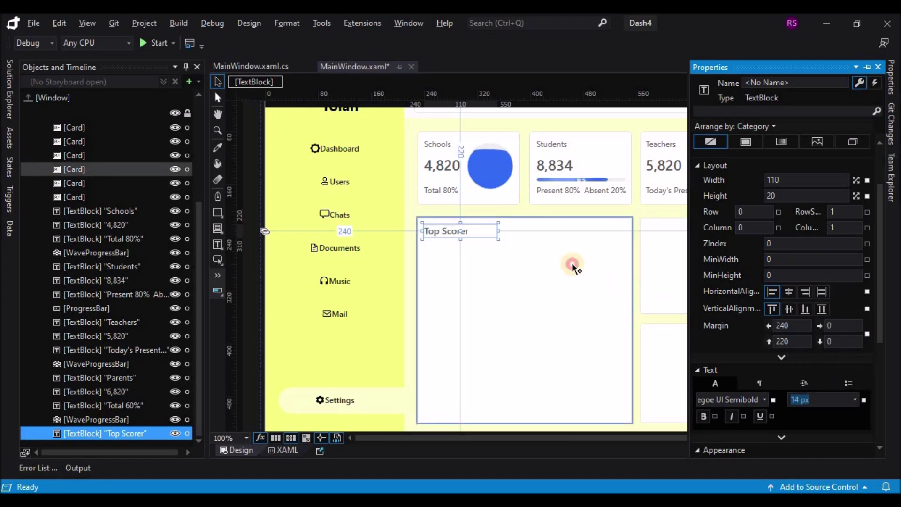
pyautogui.click(572, 263)
# - Duplicate the "Top Scorer" heading to the card's upper right corner and right-align the copy's text
pyautogui.click(470, 231)
pyautogui.moveTo(474, 237); pyautogui.dragTo(603, 234)
pyautogui.click(892, 80)
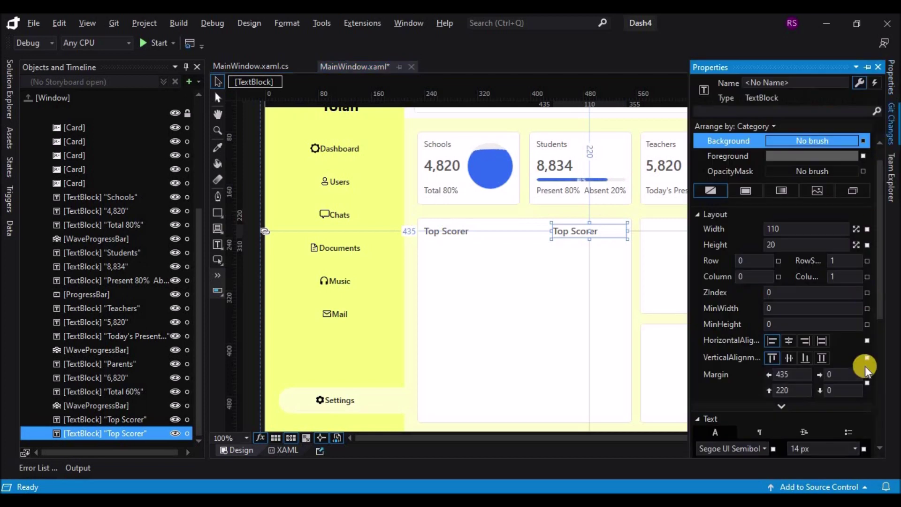
pyautogui.scroll(-3, 865, 366)
pyautogui.click(759, 304)
pyautogui.click(848, 336)
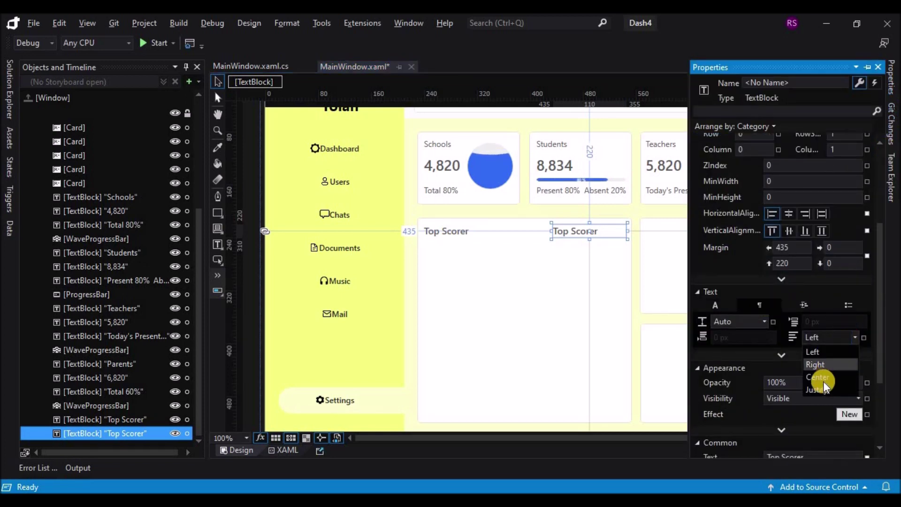
pyautogui.click(823, 364)
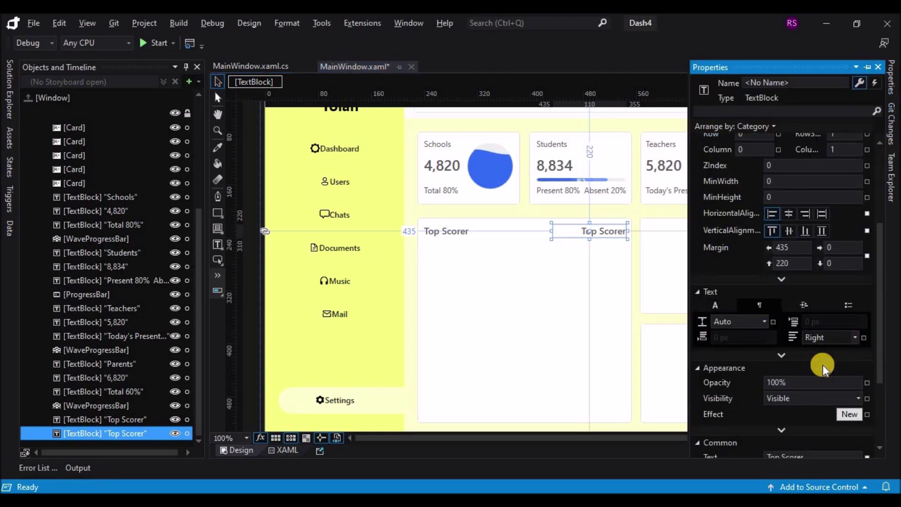
# - Make the copied heading's foreground blue and change its text to "2021 - 2022"
pyautogui.click(723, 306)
pyautogui.scroll(4, 868, 318)
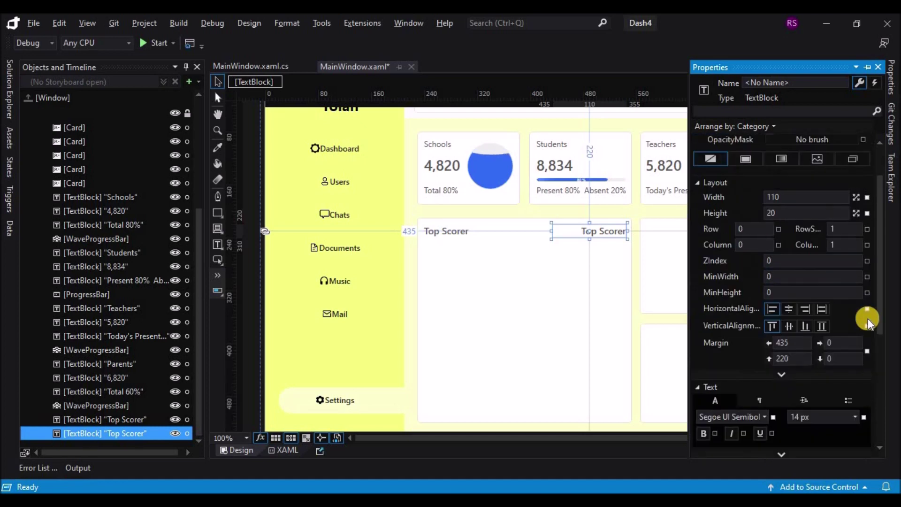
pyautogui.click(745, 172)
pyautogui.click(792, 290)
pyautogui.click(782, 234)
pyautogui.doubleClick(613, 230)
pyautogui.write('2021 - 2022')
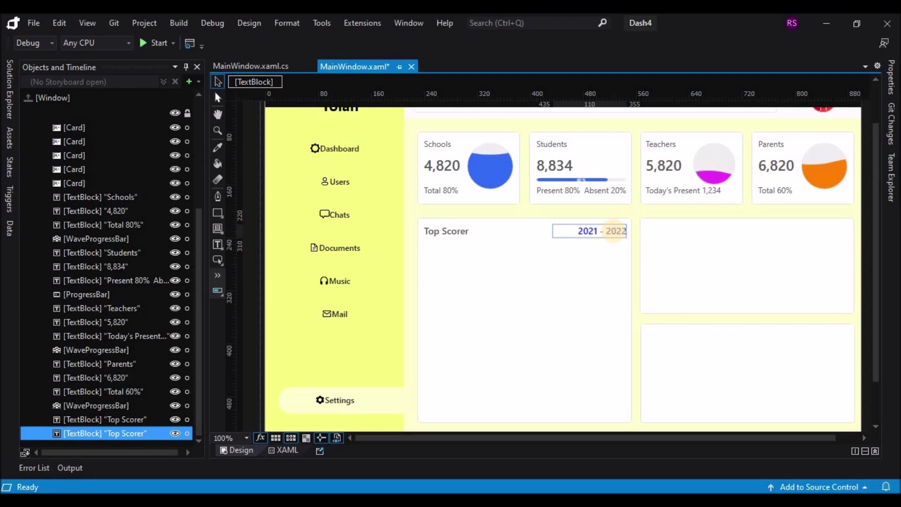
# - Choose the font size for the "2021 - 2022" text
pyautogui.click(891, 75)
pyautogui.click(857, 397)
pyautogui.click(818, 279)
pyautogui.click(623, 248)
pyautogui.press('Escape')
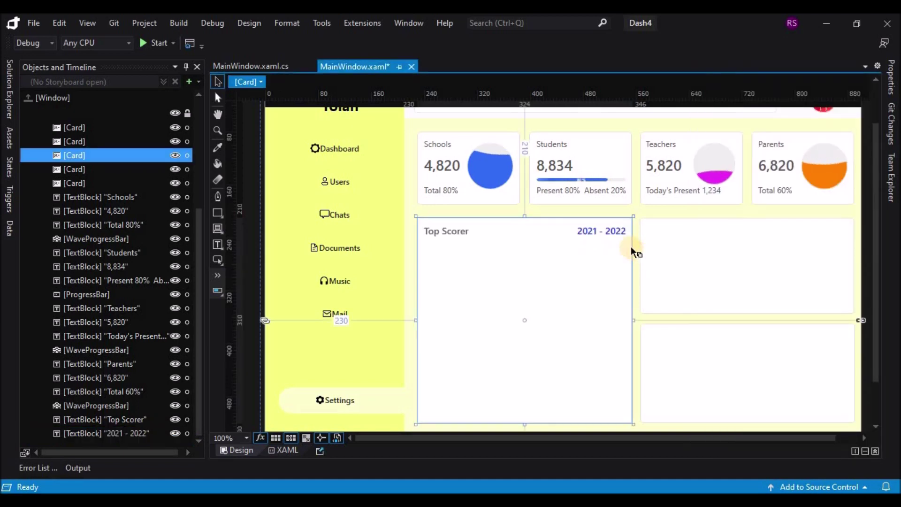
# - Draw a horizontal line about 305 long below the "Top Scorer" and "2021 - 2022" headings
pyautogui.press('Escape')
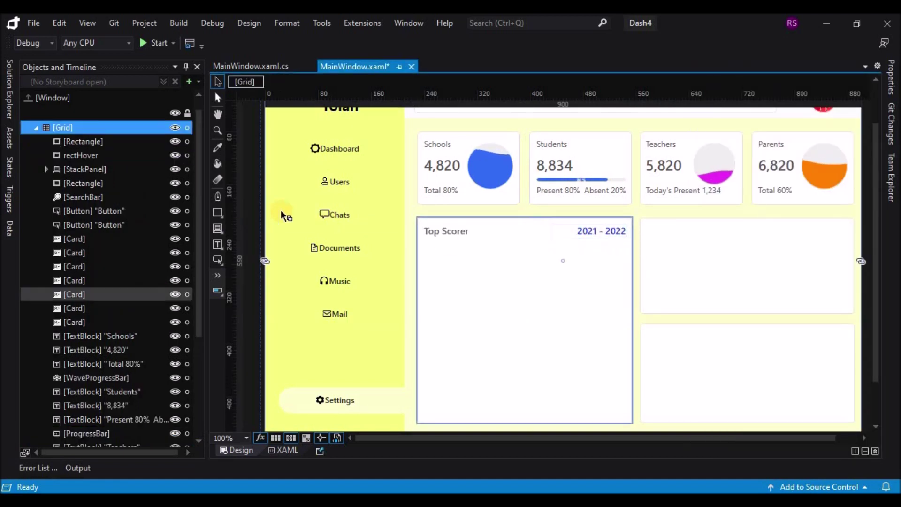
pyautogui.rightClick(217, 215)
pyautogui.click(268, 242)
pyautogui.moveTo(423, 243); pyautogui.dragTo(627, 242)
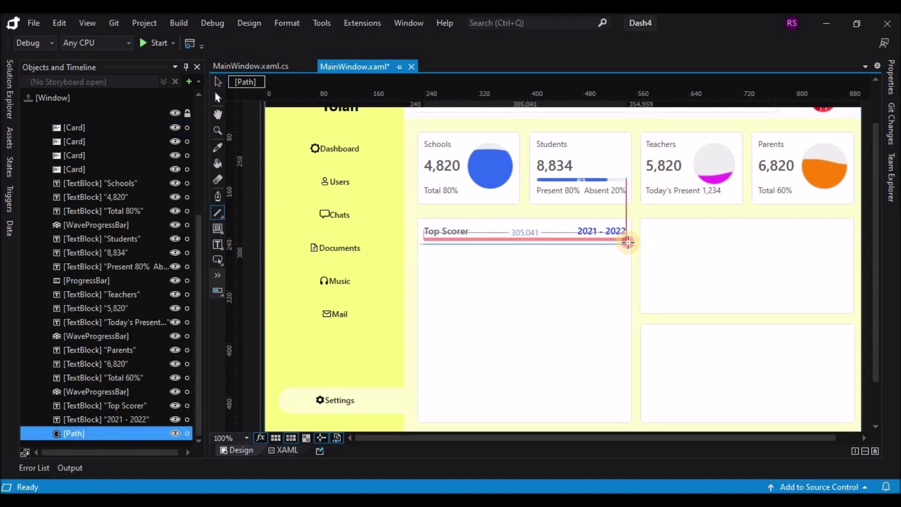
pyautogui.hotkey('ctrl', 'z')
# - Give the line under the headings a dark grey fill and a solid grey stroke
pyautogui.scroll(-4, 109, 349)
pyautogui.click(75, 431)
pyautogui.click(890, 80)
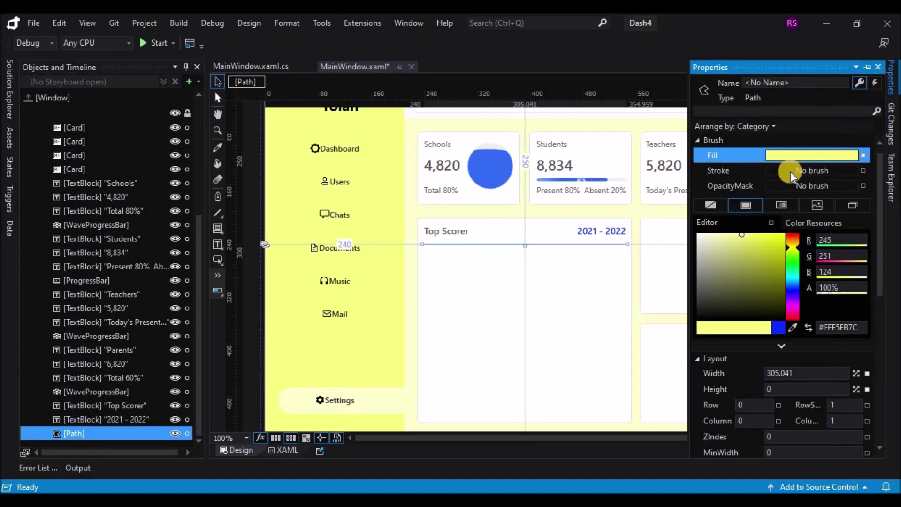
pyautogui.moveTo(697, 253); pyautogui.dragTo(684, 289)
pyautogui.click(714, 171)
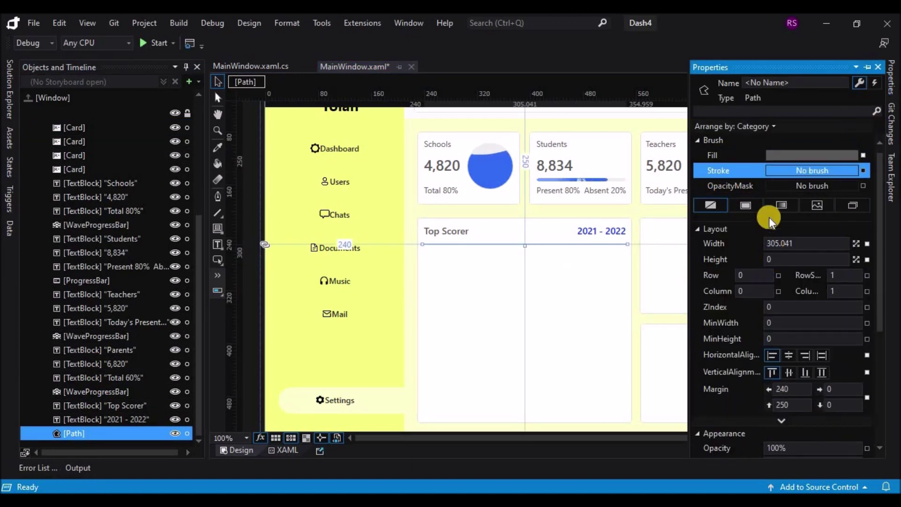
pyautogui.click(746, 205)
pyautogui.scroll(2, 91, 418)
pyautogui.scroll(-2, 81, 429)
# - Stretch the line under the headings to a height of 5
pyautogui.click(77, 432)
pyautogui.click(524, 247)
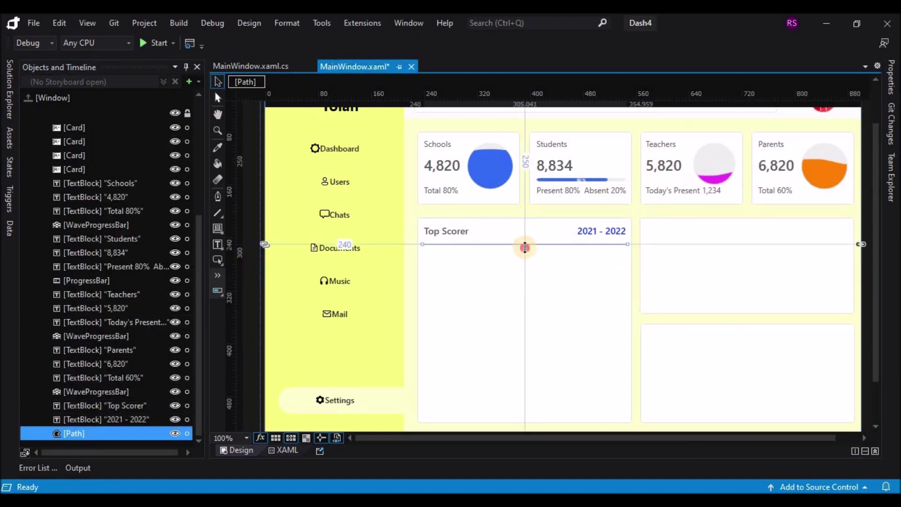
pyautogui.click(635, 269)
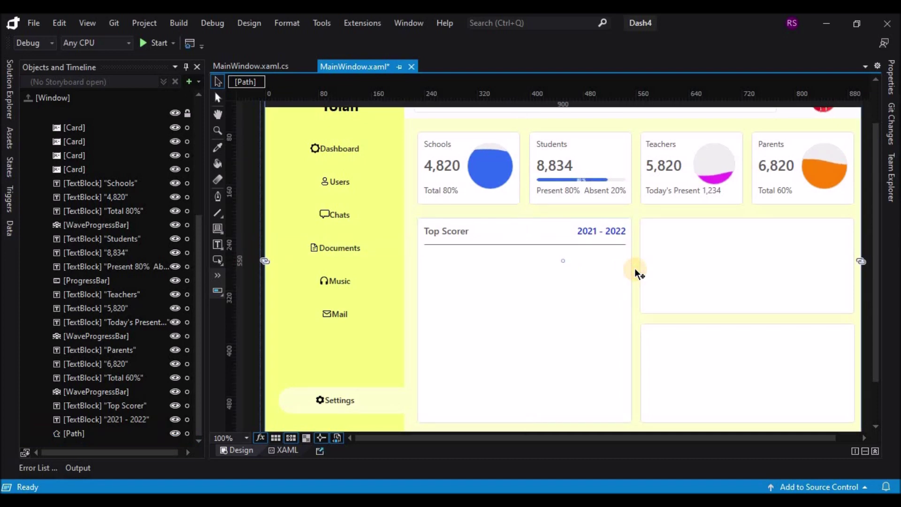
# - Change the fill and stroke of the line under the headings to a lighter grey
pyautogui.click(593, 243)
pyautogui.click(591, 244)
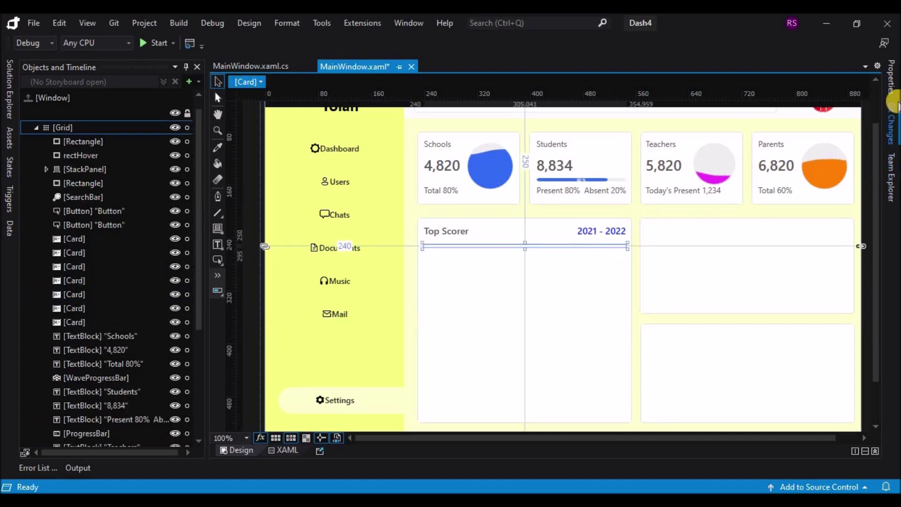
pyautogui.click(891, 77)
pyautogui.click(720, 175)
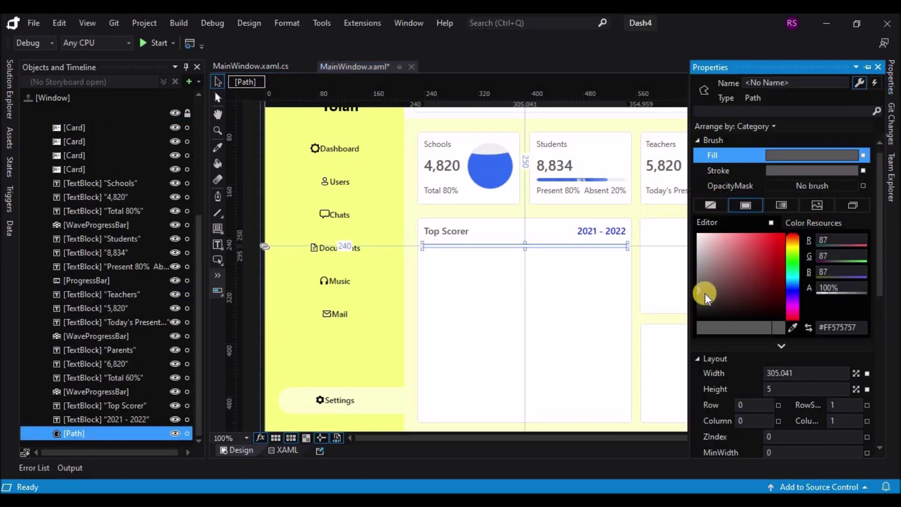
pyautogui.moveTo(697, 269); pyautogui.dragTo(690, 258)
pyautogui.click(718, 171)
pyautogui.click(779, 330)
pyautogui.click(639, 291)
pyautogui.click(517, 318)
# - Add a Card control of about 95 × 135 to the main grid, inside the Top Scorer card
pyautogui.scroll(-1, 517, 318)
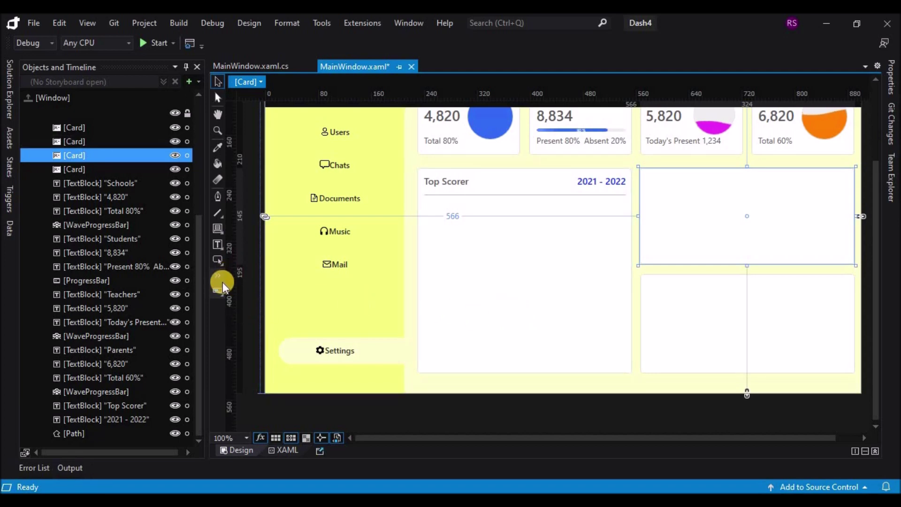
pyautogui.scroll(4, 147, 292)
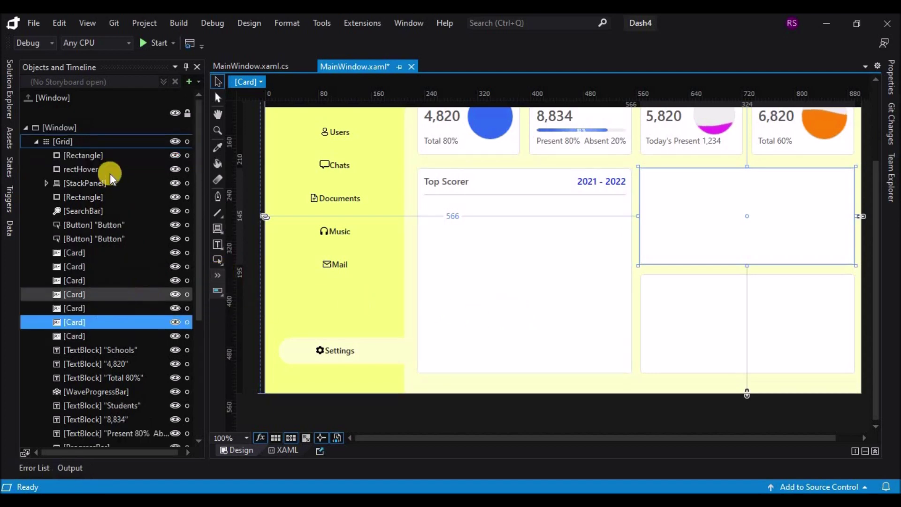
pyautogui.click(103, 155)
pyautogui.click(101, 142)
pyautogui.click(218, 275)
pyautogui.write('pro')
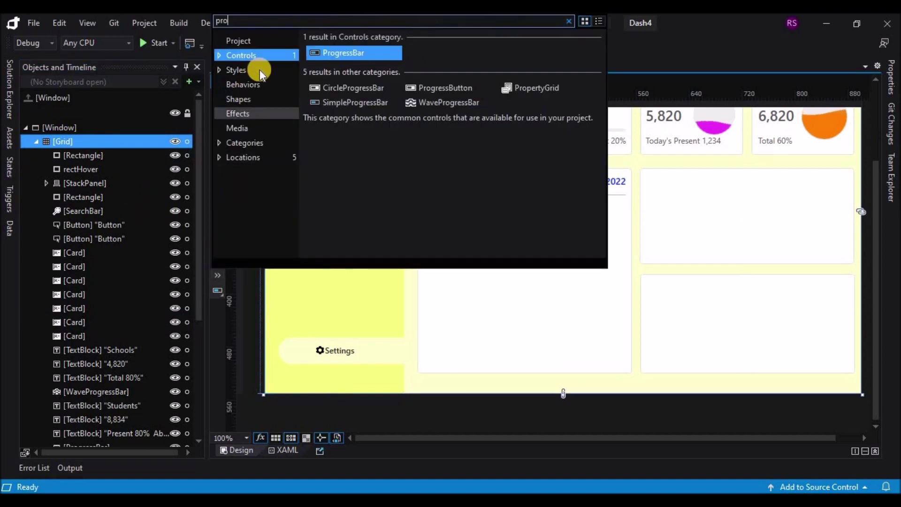
pyautogui.write('ard')
pyautogui.click(315, 54)
pyautogui.moveTo(440, 221); pyautogui.dragTo(505, 308)
# - Position the new card at the left just below the divider line and remove its "Card" placeholder text
pyautogui.moveTo(474, 270); pyautogui.dragTo(462, 263)
pyautogui.moveTo(456, 210); pyautogui.dragTo(455, 202)
pyautogui.doubleClick(452, 222)
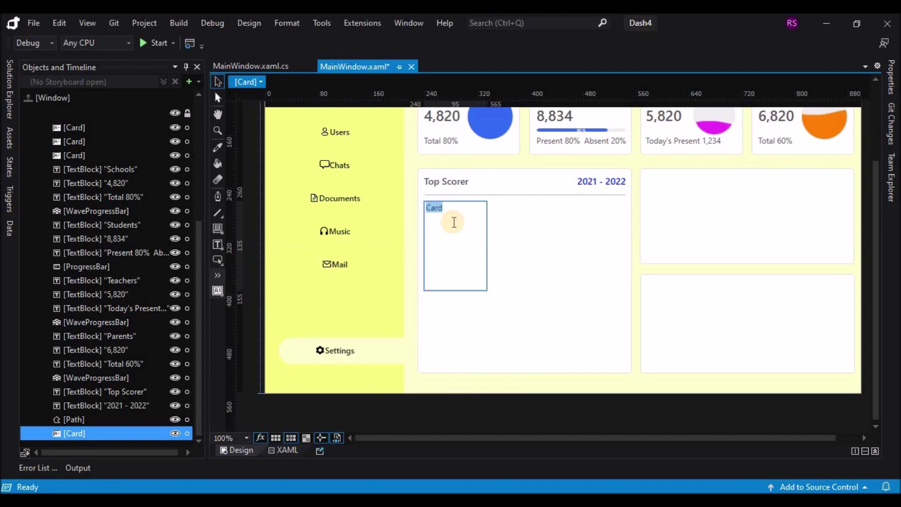
pyautogui.doubleClick(515, 258)
pyautogui.click(408, 243)
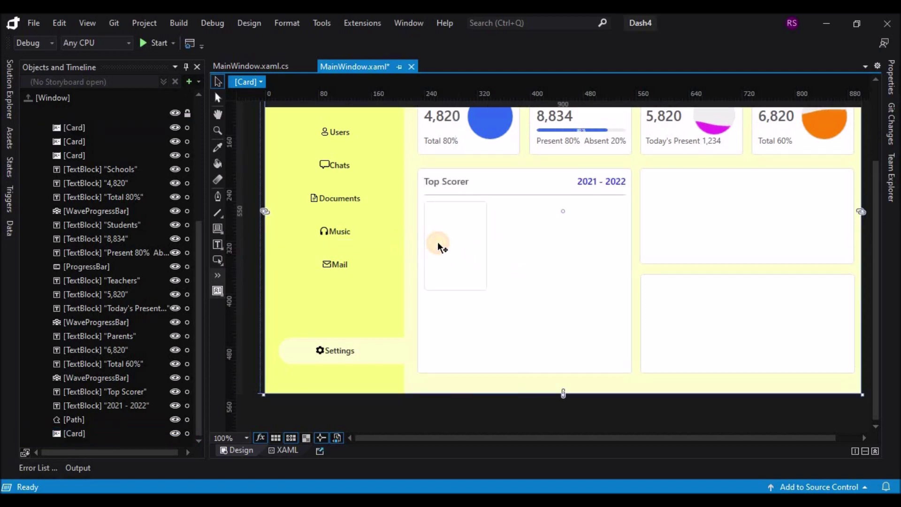
# - Set the new small card's background to dark grey #595959
pyautogui.click(438, 244)
pyautogui.click(890, 78)
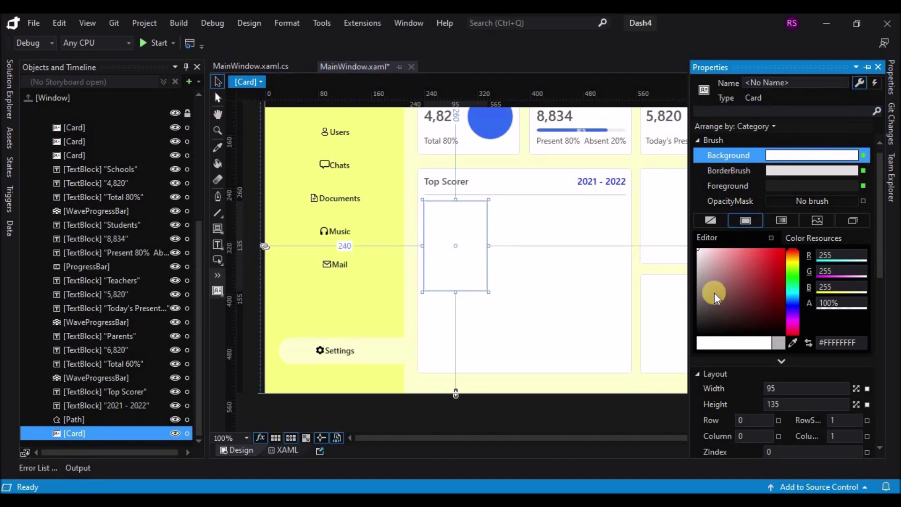
pyautogui.moveTo(703, 284); pyautogui.dragTo(683, 305)
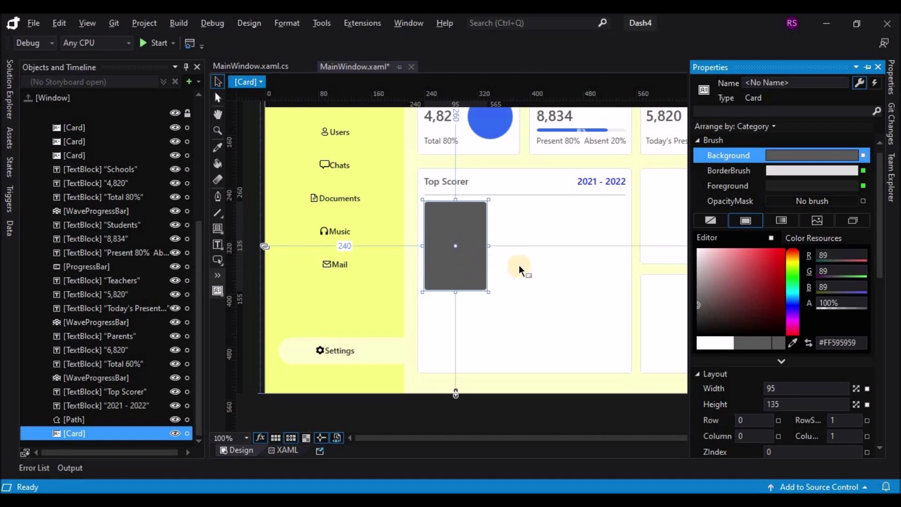
# - Add an Image control of about 35 × 30 inside the upper part of the dark grey card
pyautogui.scroll(2, 519, 265)
pyautogui.click(217, 276)
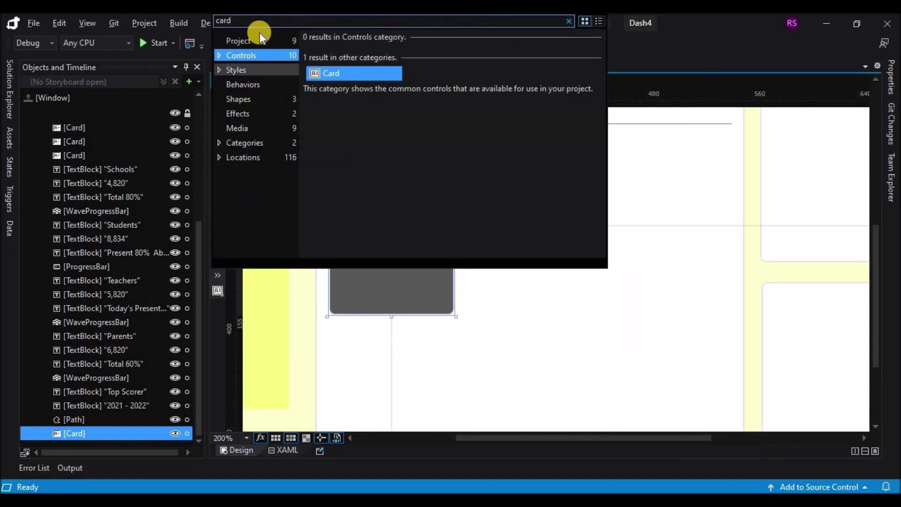
pyautogui.click(241, 24)
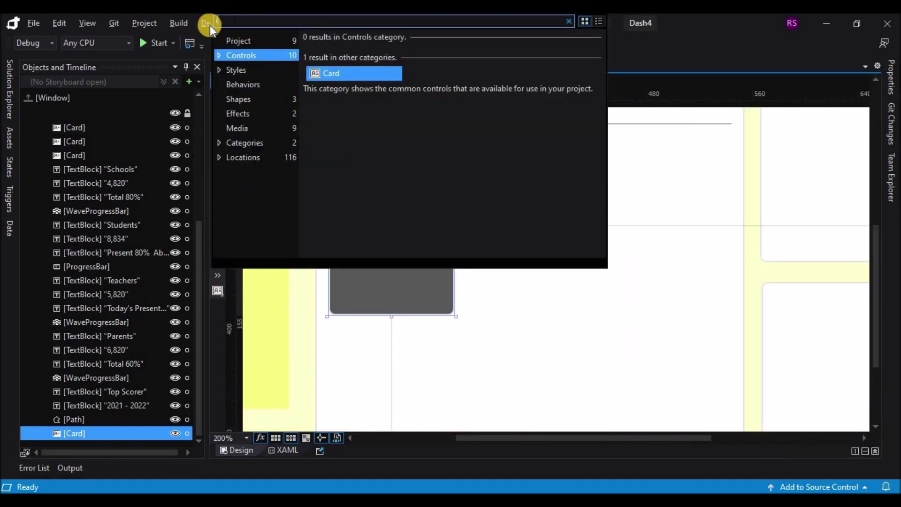
pyautogui.write('im')
pyautogui.click(427, 88)
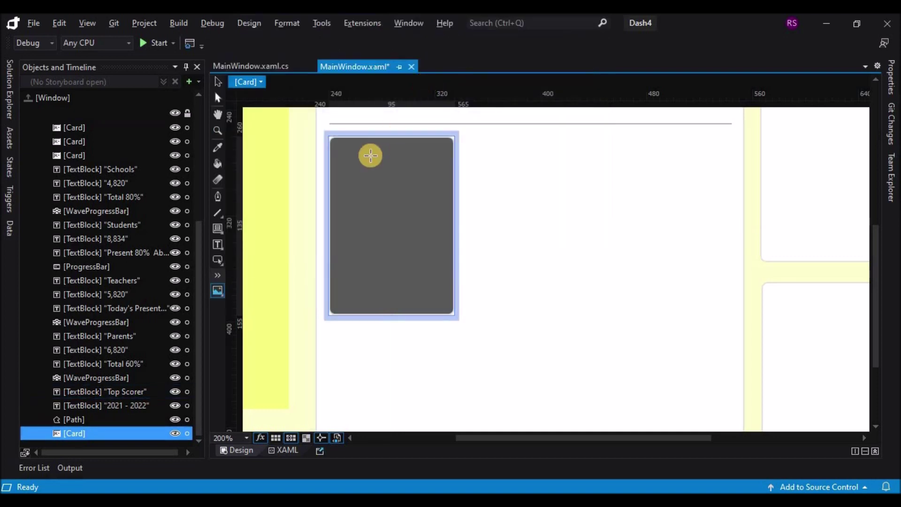
pyautogui.moveTo(364, 153); pyautogui.dragTo(412, 190)
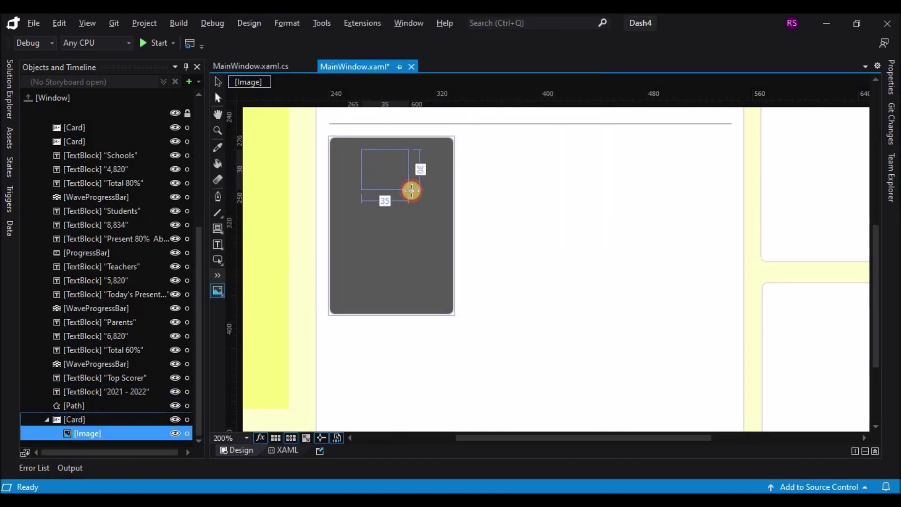
# - Move the image out of the small card into the main grid and place it over the card's upper part
pyautogui.click(50, 426)
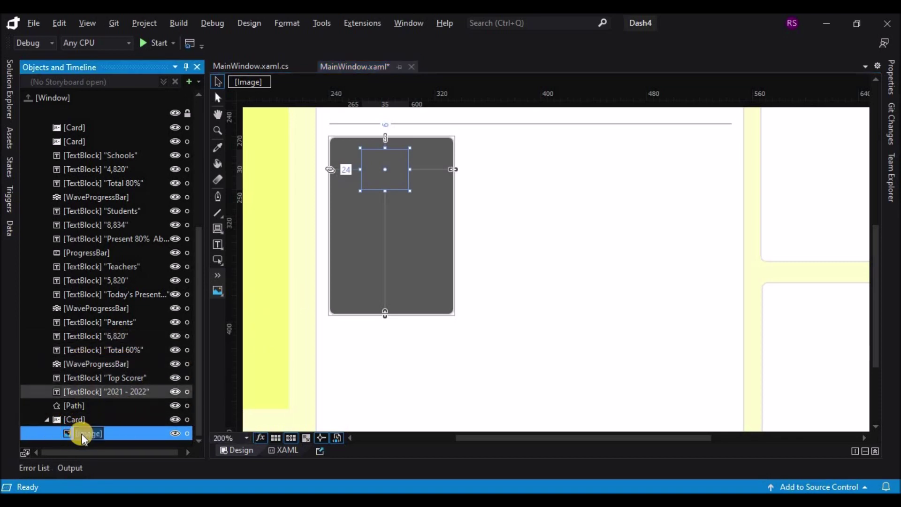
pyautogui.moveTo(116, 432); pyautogui.dragTo(49, 444)
pyautogui.scroll(-4, 404, 334)
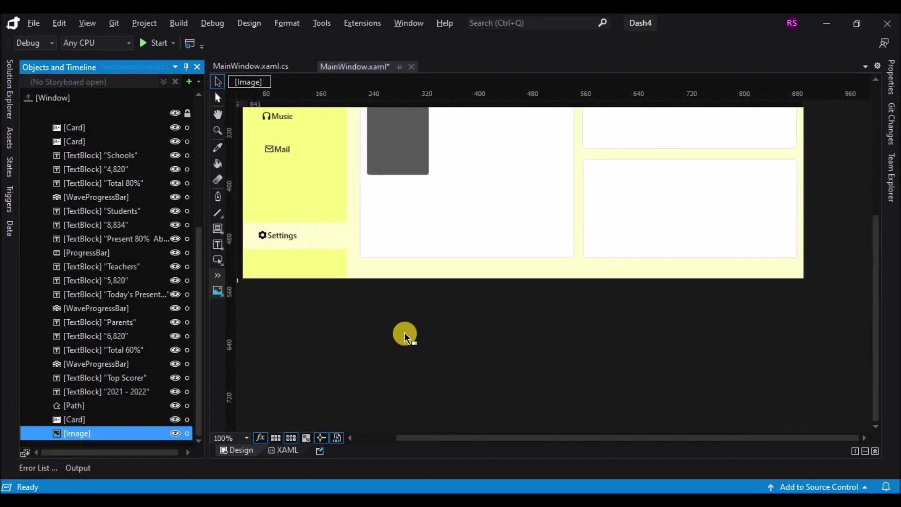
pyautogui.moveTo(324, 137); pyautogui.dragTo(473, 278)
pyautogui.scroll(3, 473, 279)
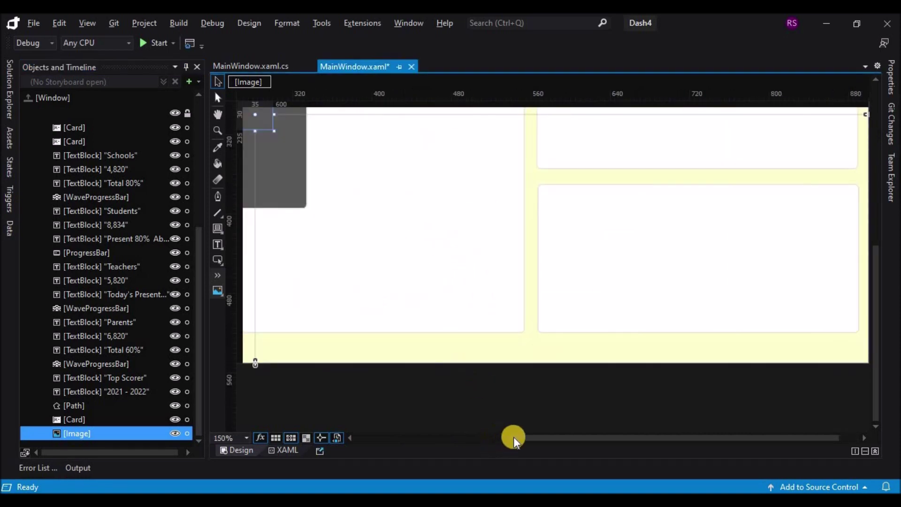
pyautogui.scroll(2, 501, 326)
pyautogui.scroll(3, 500, 325)
pyautogui.moveTo(489, 374)
pyautogui.mouseDown()
pyautogui.moveTo(488, 362)
pyautogui.moveTo(503, 368)
pyautogui.mouseUp()
# - Set the image's size to 35 × 35 with a gamer avatar picture as its source, and centre it horizontally on the grey card
pyautogui.click(892, 71)
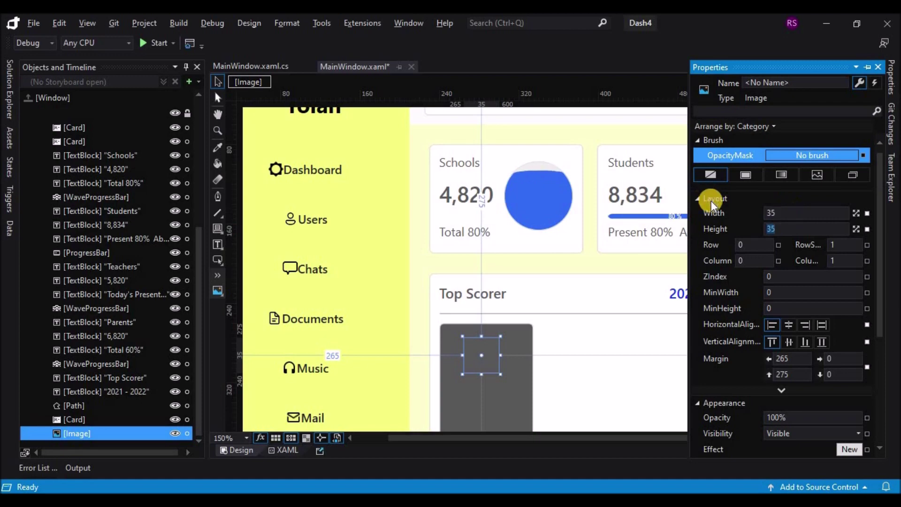
pyautogui.click(879, 360)
pyautogui.click(853, 313)
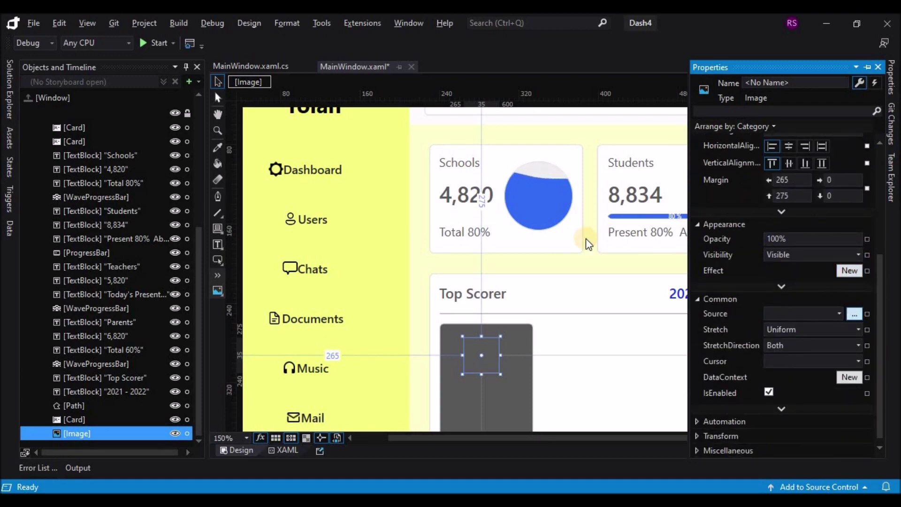
pyautogui.doubleClick(252, 111)
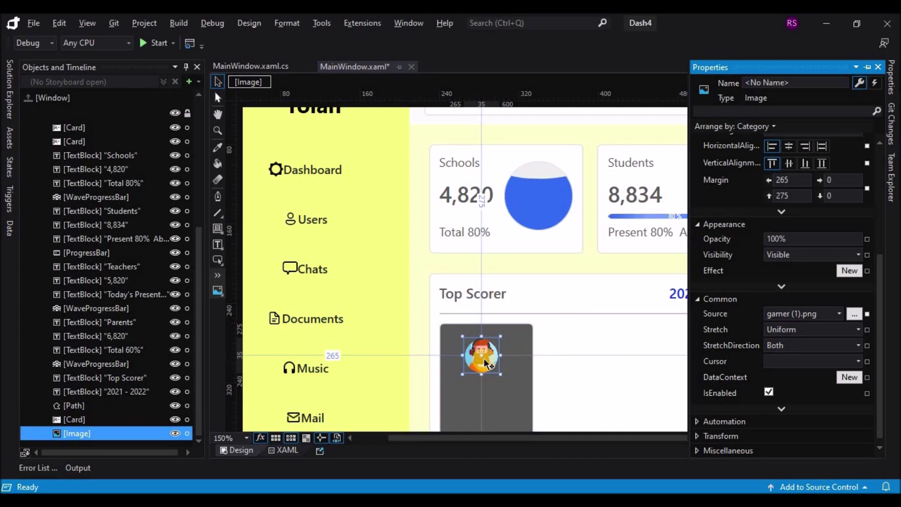
pyautogui.moveTo(486, 359); pyautogui.dragTo(502, 361)
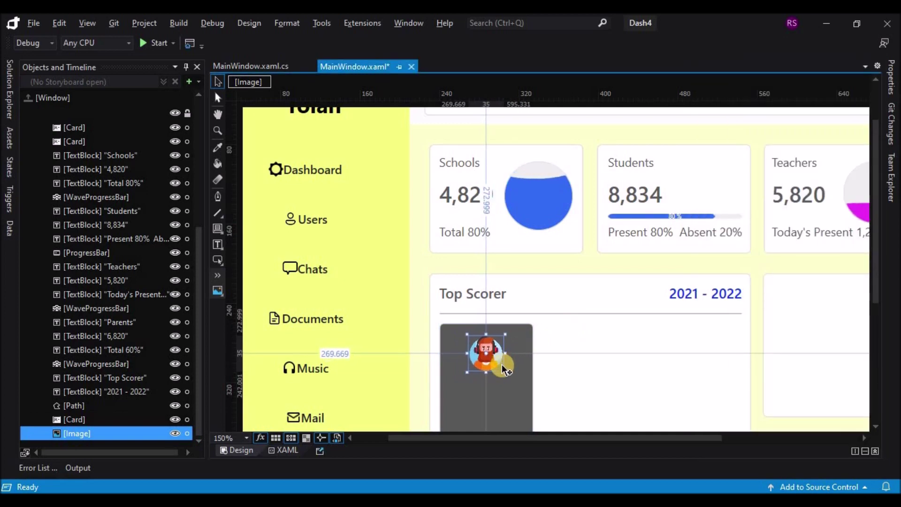
pyautogui.scroll(-3, 621, 348)
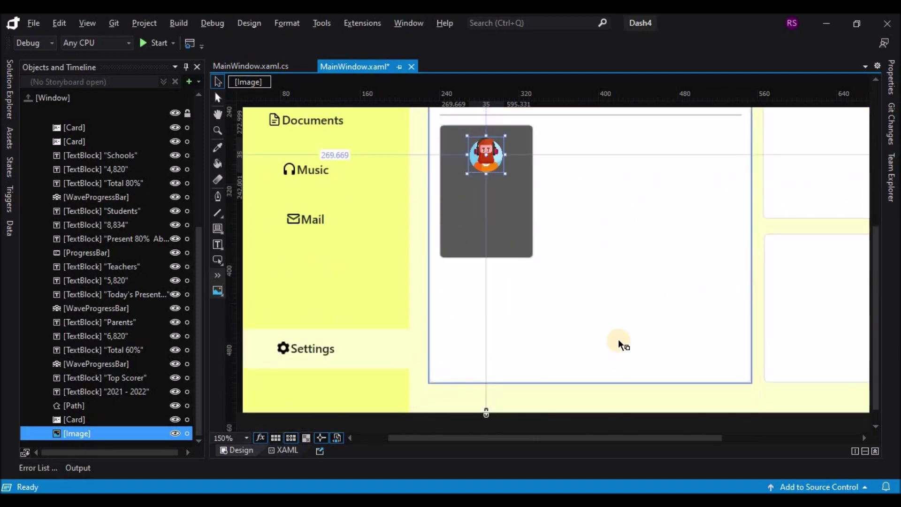
# - Duplicate the "Top Scorer" text and fit the copy below the avatar at about 85 × 57
pyautogui.scroll(3, 510, 225)
pyautogui.click(466, 144)
pyautogui.moveTo(467, 144); pyautogui.dragTo(482, 234)
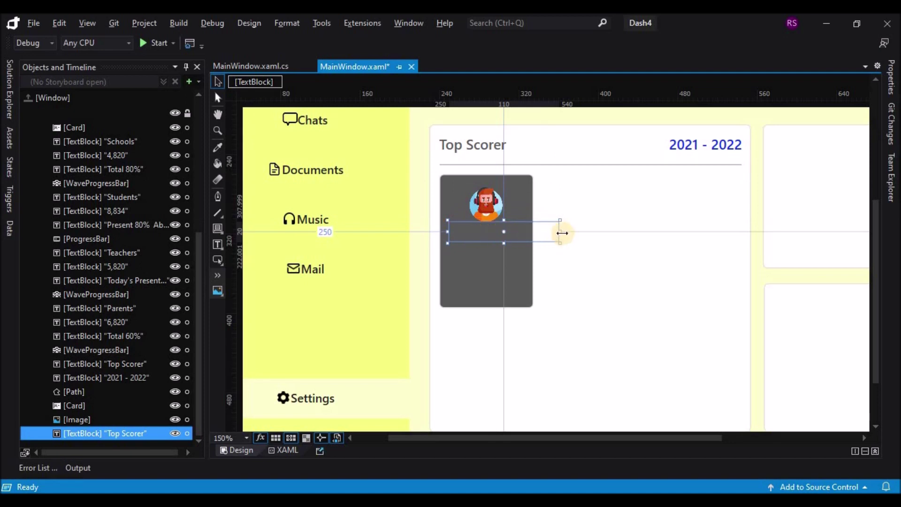
pyautogui.moveTo(562, 233); pyautogui.dragTo(530, 233)
pyautogui.moveTo(447, 232); pyautogui.dragTo(489, 281)
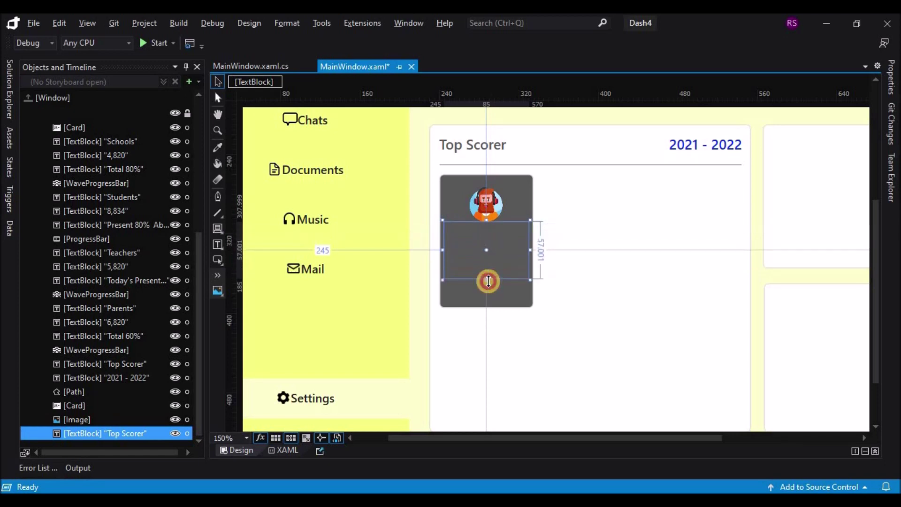
# - Set the foreground colour of the copied text in the grey card to white
pyautogui.click(890, 77)
pyautogui.click(732, 156)
pyautogui.click(689, 219)
# - Centre-align the copied text and set its font size to 10 px
pyautogui.moveTo(879, 284); pyautogui.dragTo(879, 413)
pyautogui.click(760, 281)
pyautogui.click(826, 312)
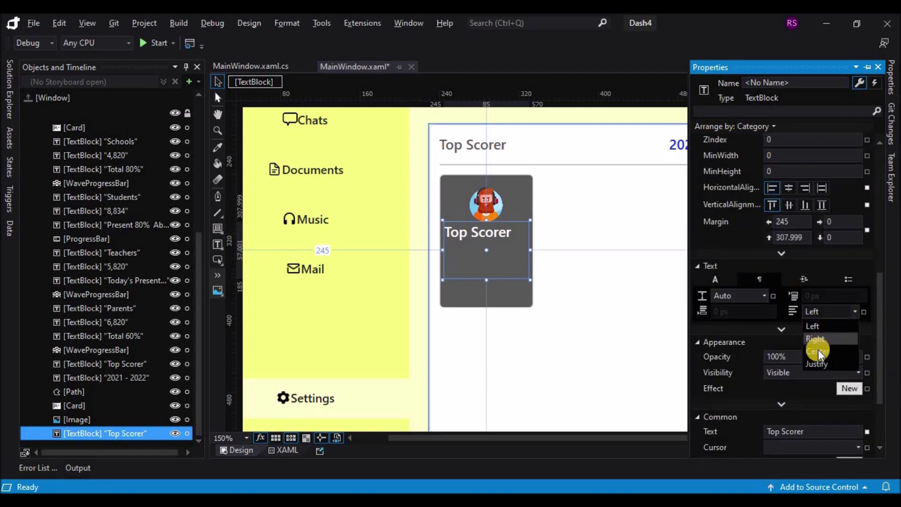
pyautogui.click(818, 350)
pyautogui.click(715, 280)
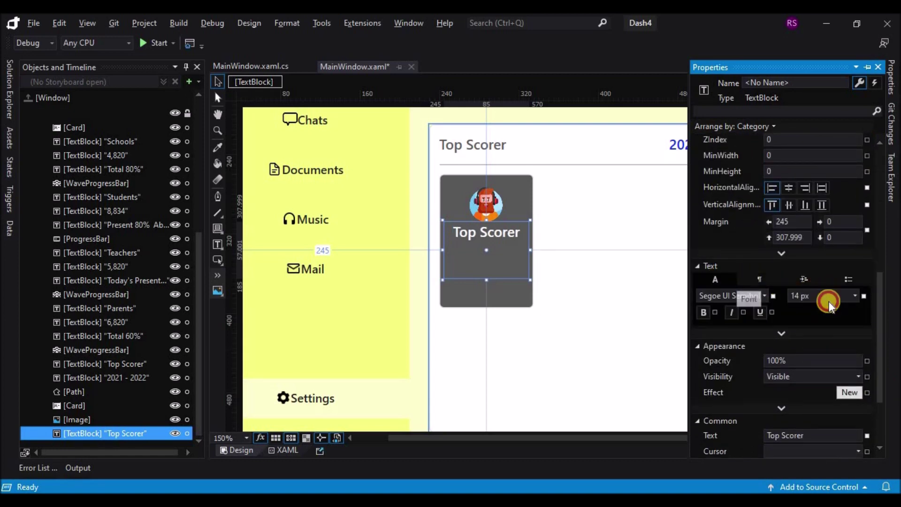
pyautogui.click(854, 296)
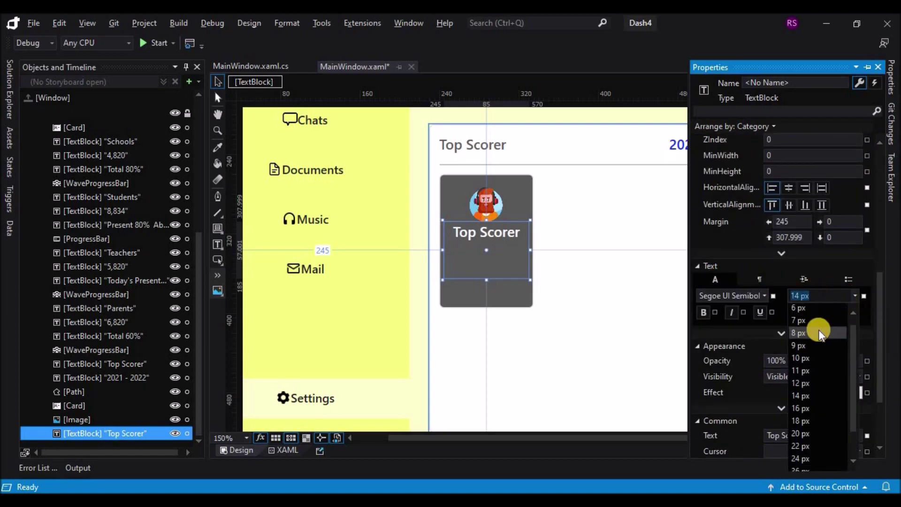
pyautogui.click(815, 357)
# - Replace the copied text with the scorer's full name, "Academy", a blank line and "99.90%" on separate lines
pyautogui.click(496, 233)
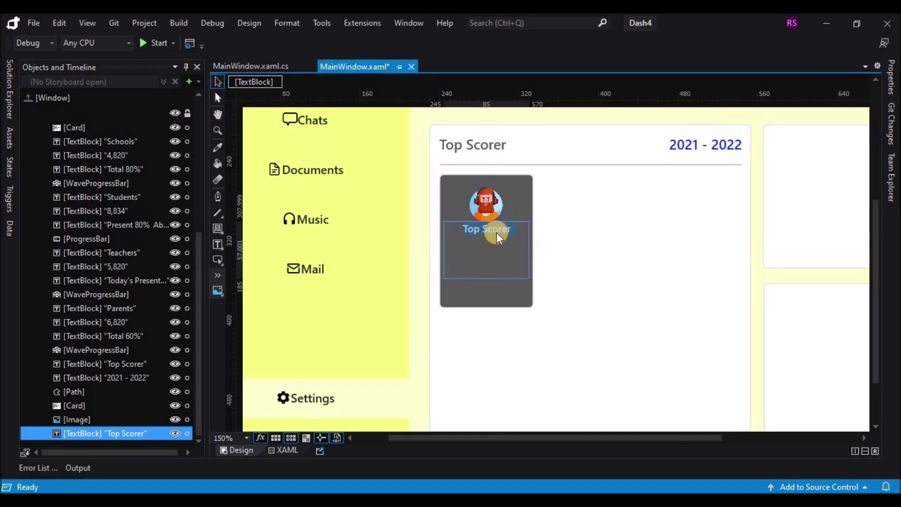
pyautogui.write('JOhn')
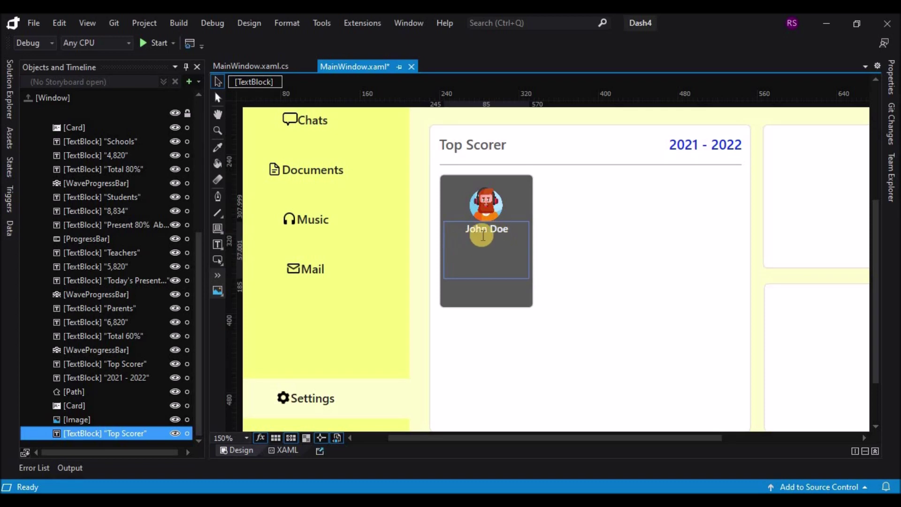
pyautogui.write('ademy')
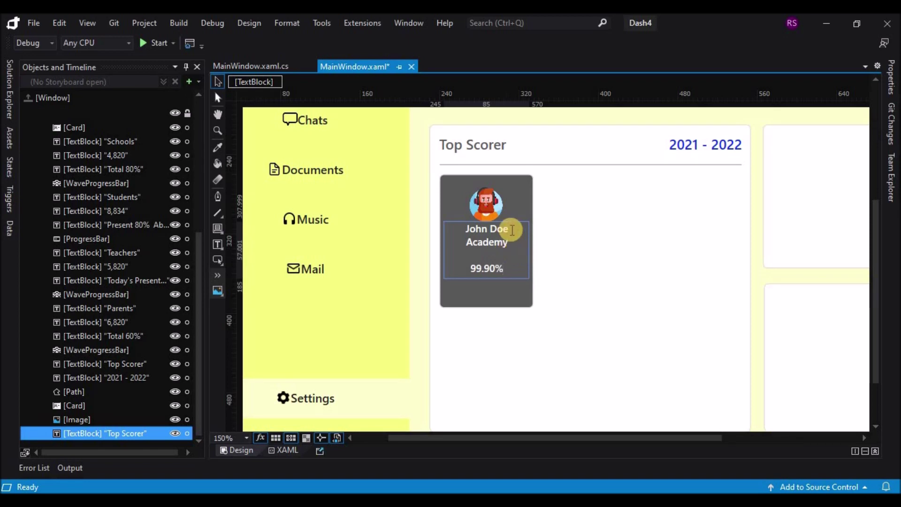
# - Set the "Academy" line's font size to 8 px and change its font to a lighter Segoe UI variant
pyautogui.moveTo(508, 244); pyautogui.dragTo(475, 245)
pyautogui.click(887, 80)
pyautogui.click(854, 399)
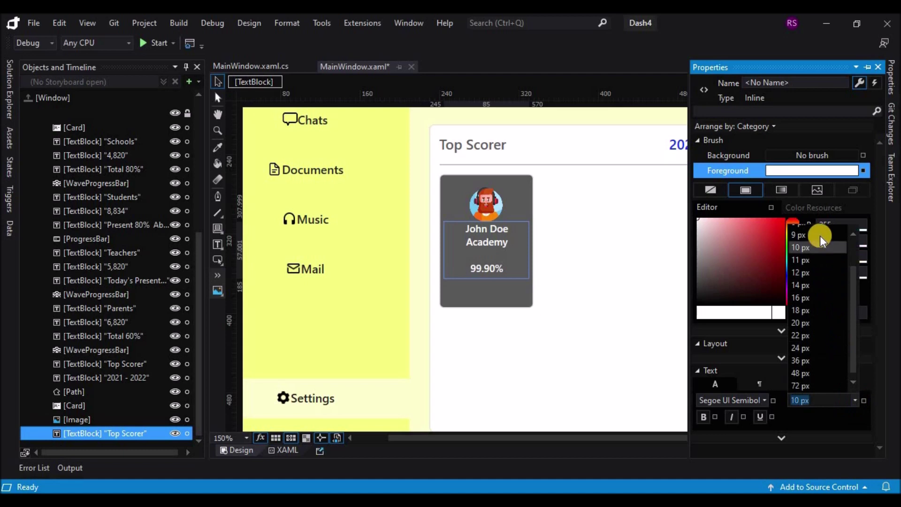
pyautogui.click(821, 235)
pyautogui.click(855, 401)
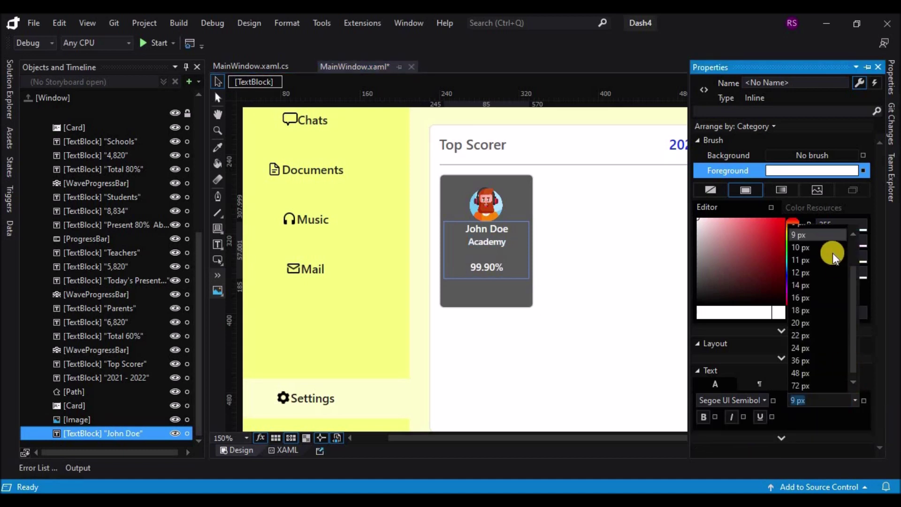
pyautogui.click(819, 262)
pyautogui.click(764, 399)
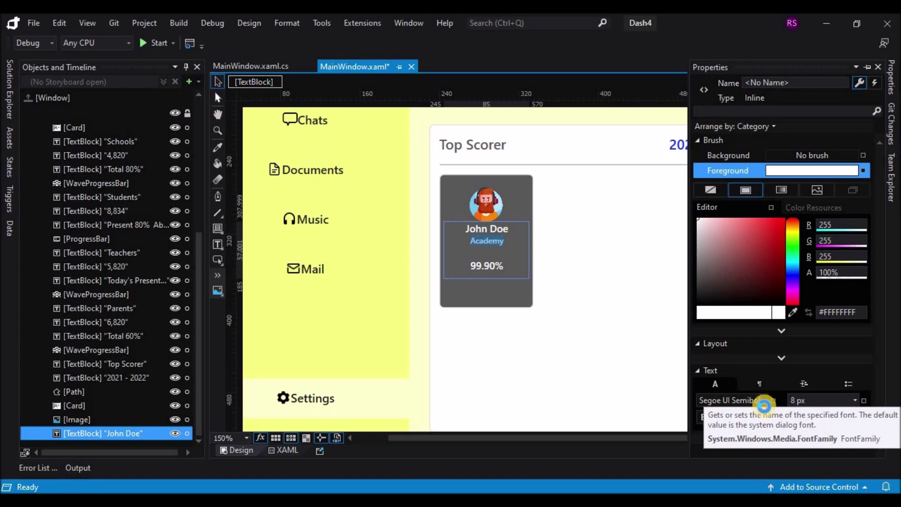
pyautogui.click(764, 400)
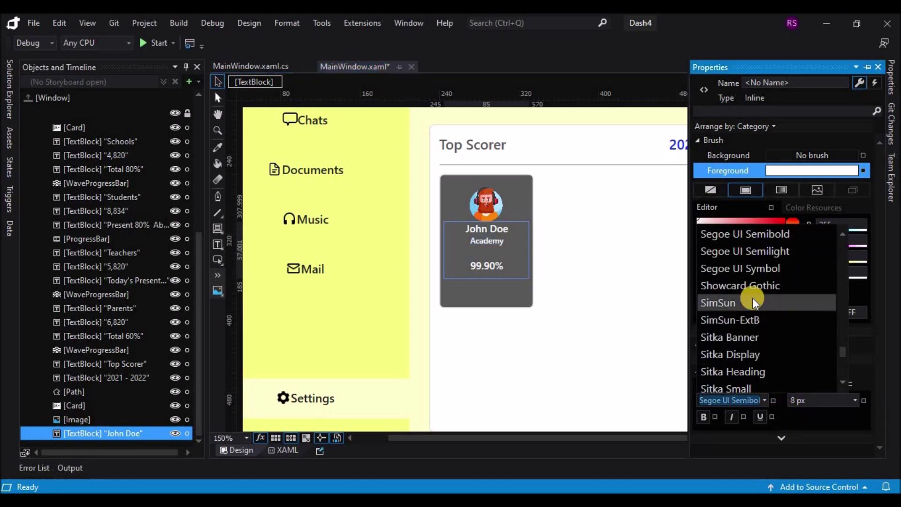
pyautogui.scroll(2, 766, 293)
pyautogui.click(744, 251)
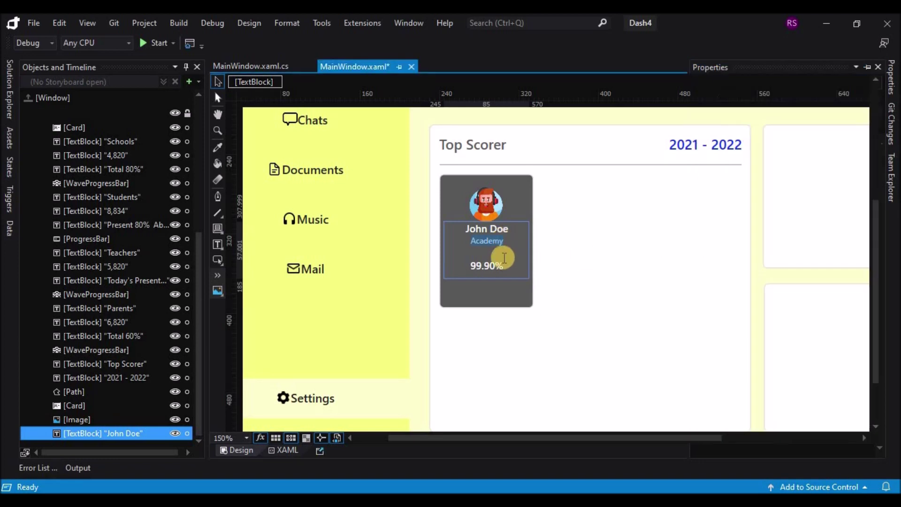
# - Set the font size of "99.90%" to 16 px and of the scorer's name line to 11 px
pyautogui.click(894, 94)
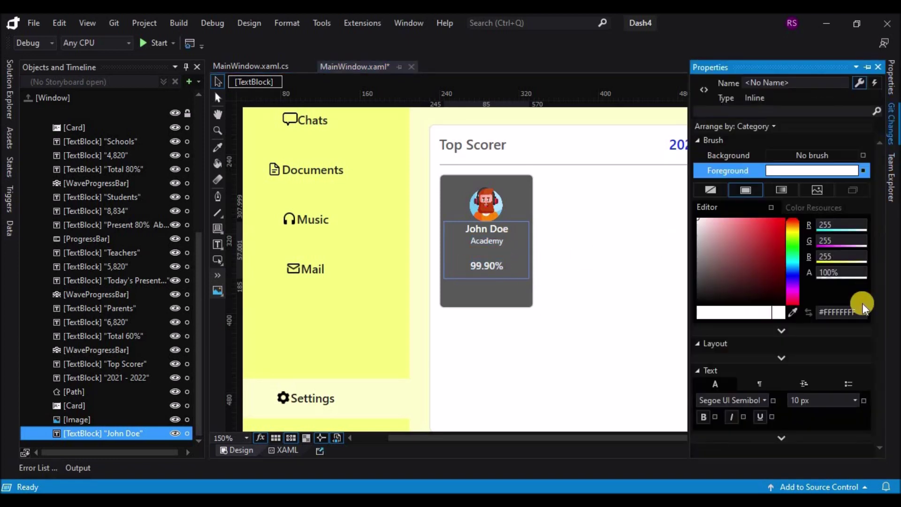
pyautogui.click(855, 400)
pyautogui.click(816, 298)
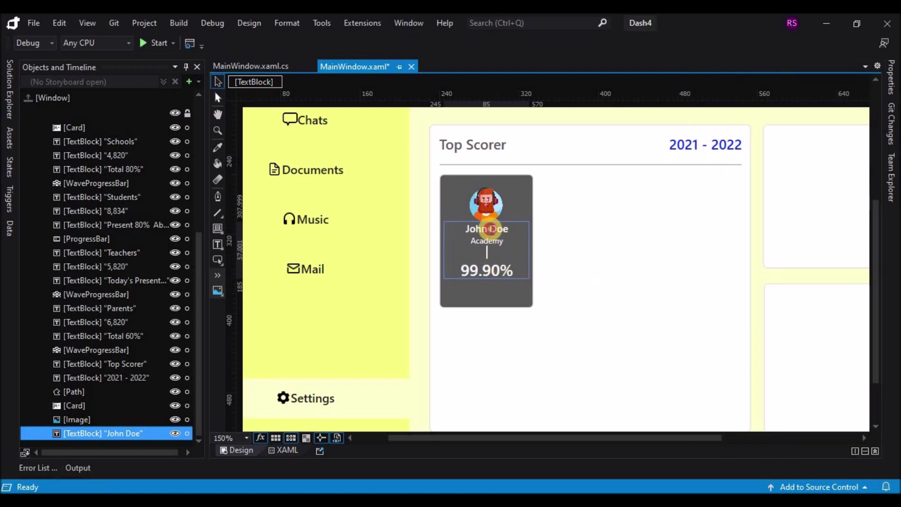
pyautogui.click(891, 84)
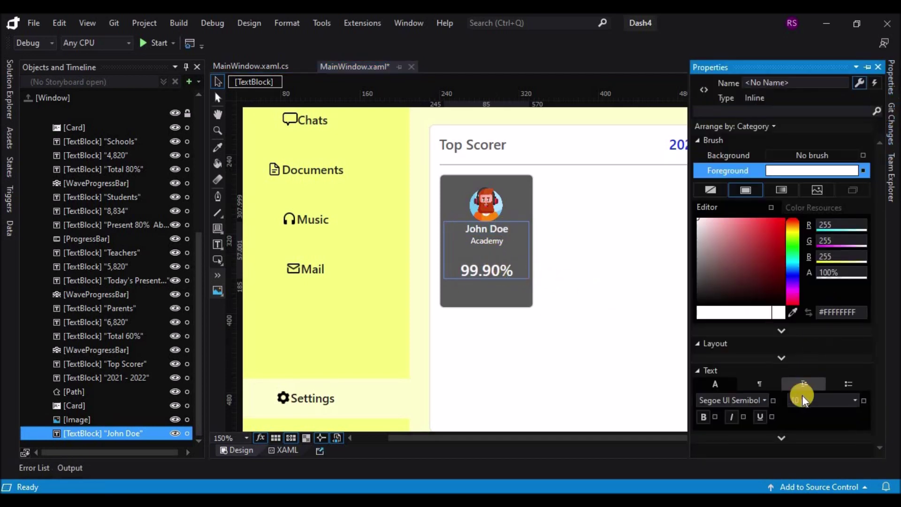
pyautogui.click(855, 401)
pyautogui.click(812, 262)
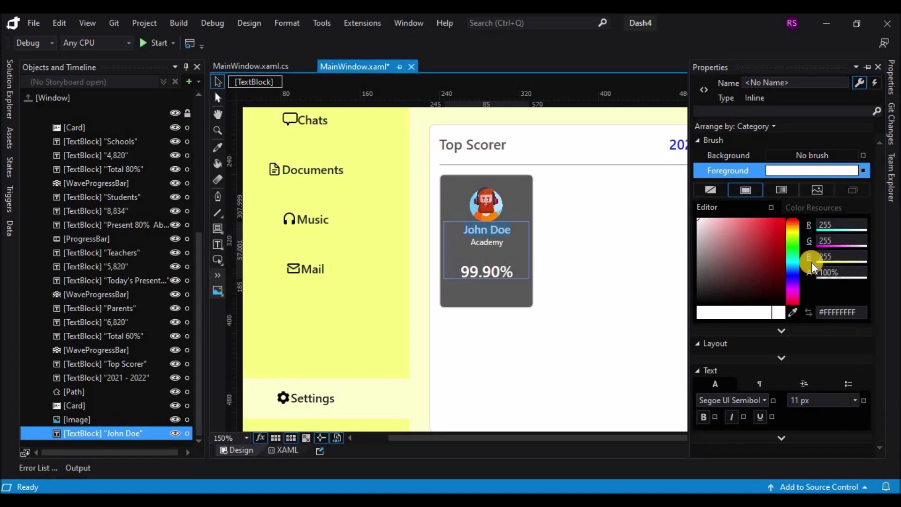
# - Reduce the font size of the blank line between "Academy" and "99.90%" and finish editing the text
pyautogui.hotkey('ctrl', 'z')
pyautogui.click(892, 84)
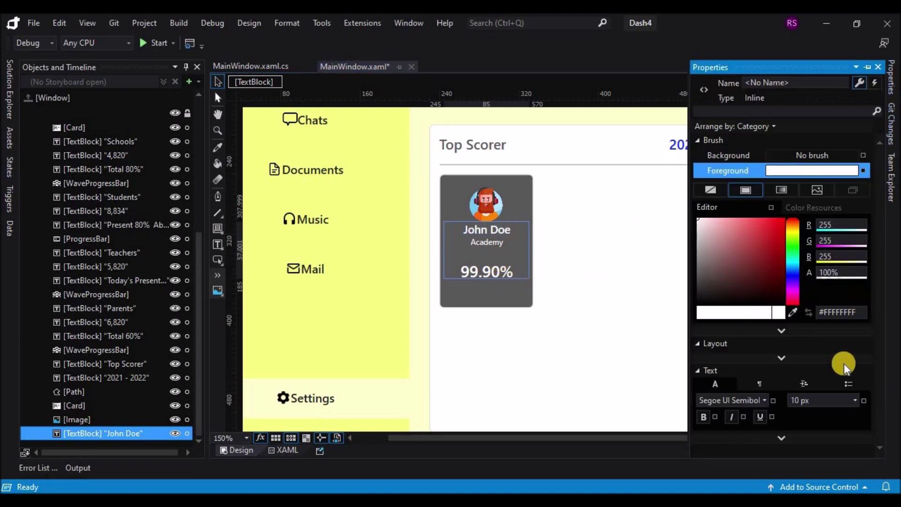
pyautogui.click(855, 400)
pyautogui.click(824, 229)
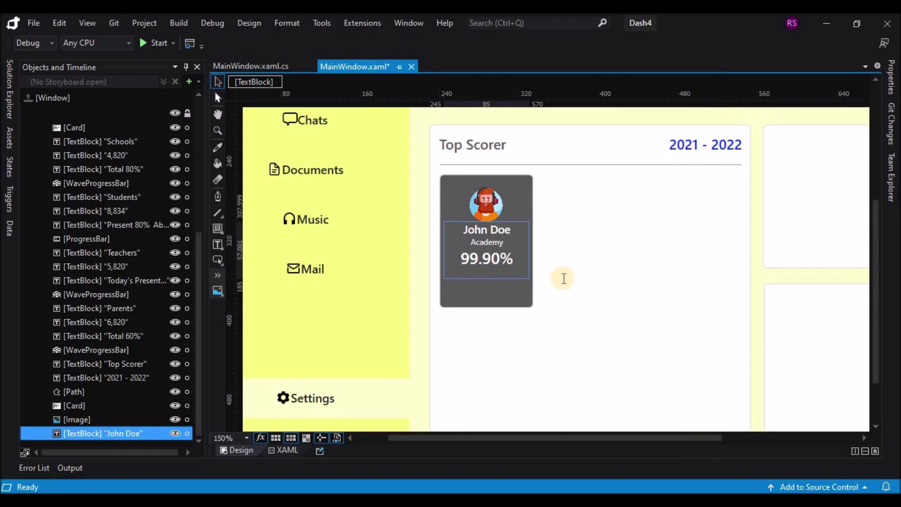
pyautogui.click(421, 299)
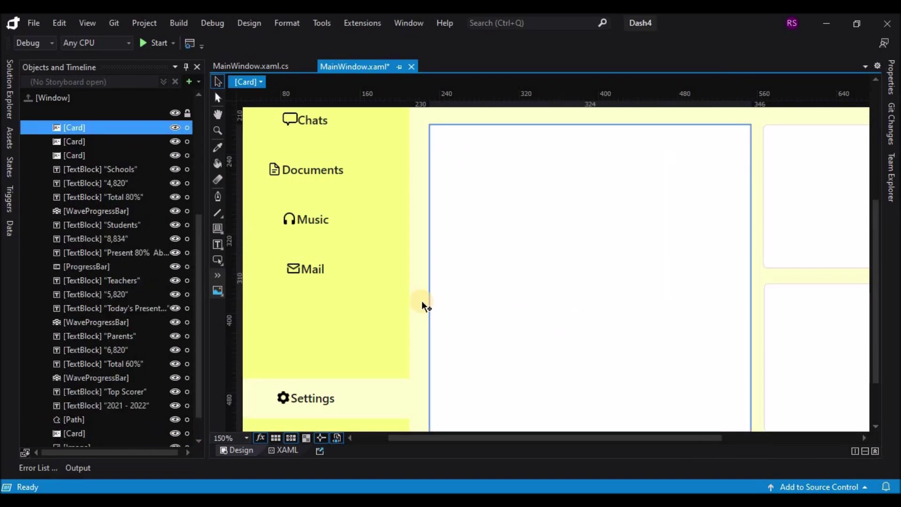
# - Add a Button of about 75 × 20 to the main grid, centred below "99.90%" in the grey card
pyautogui.click(451, 297)
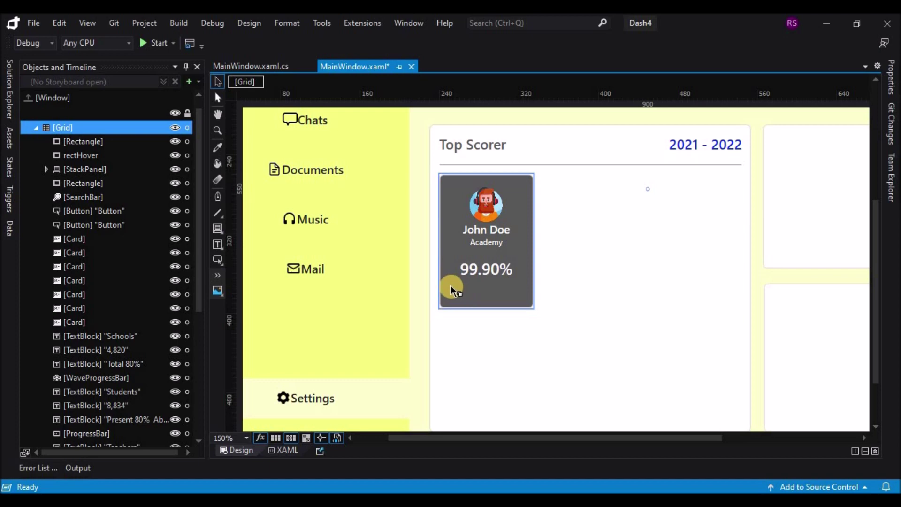
pyautogui.scroll(-5, 141, 366)
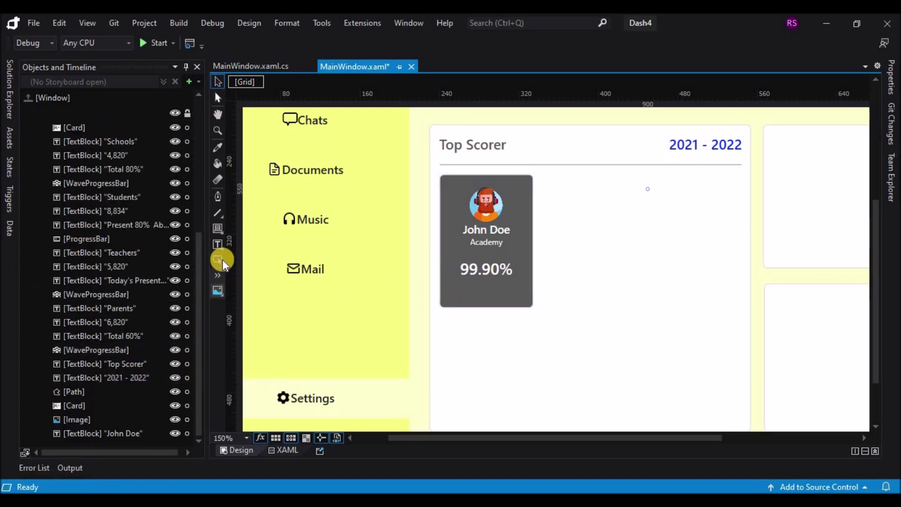
pyautogui.moveTo(466, 271)
pyautogui.mouseDown()
pyautogui.moveTo(528, 300)
pyautogui.moveTo(498, 294)
pyautogui.moveTo(507, 295)
pyautogui.mouseUp()
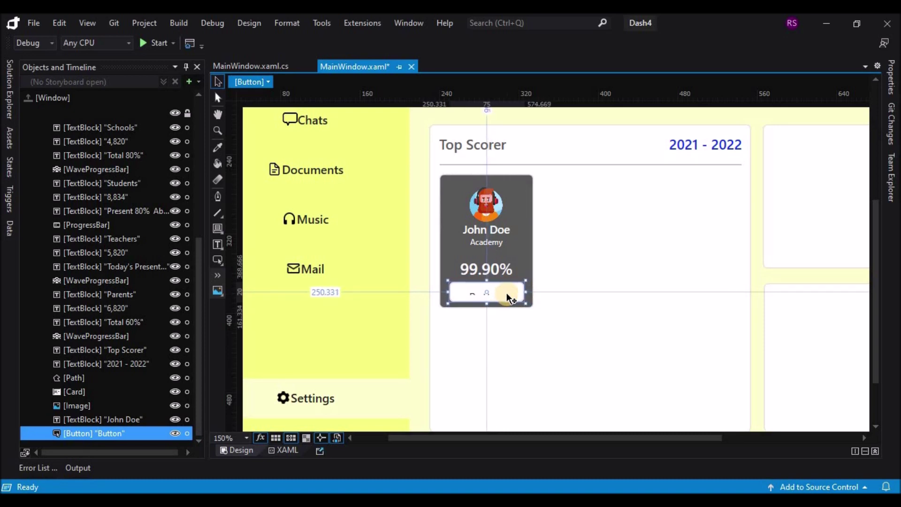
# - Set the new button's background to white with 50% alpha (#7FFFFFFF)
pyautogui.click(891, 77)
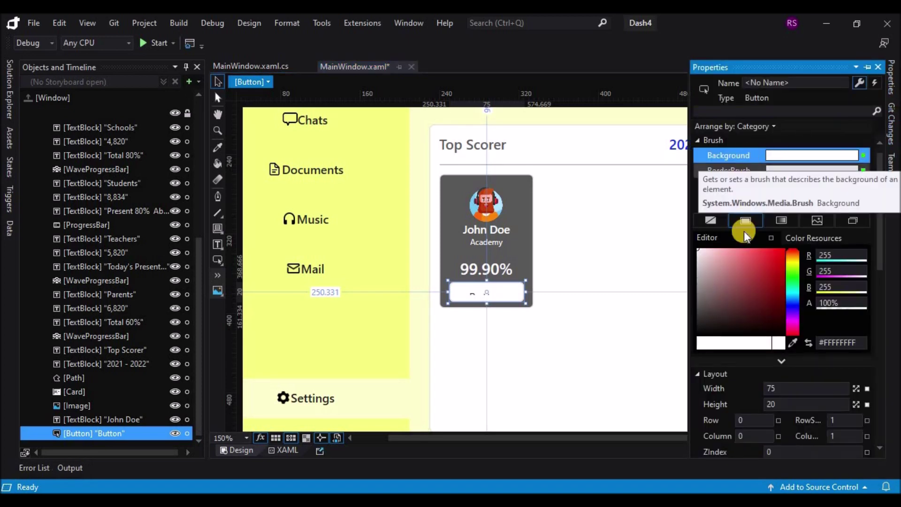
pyautogui.moveTo(710, 273); pyautogui.dragTo(689, 245)
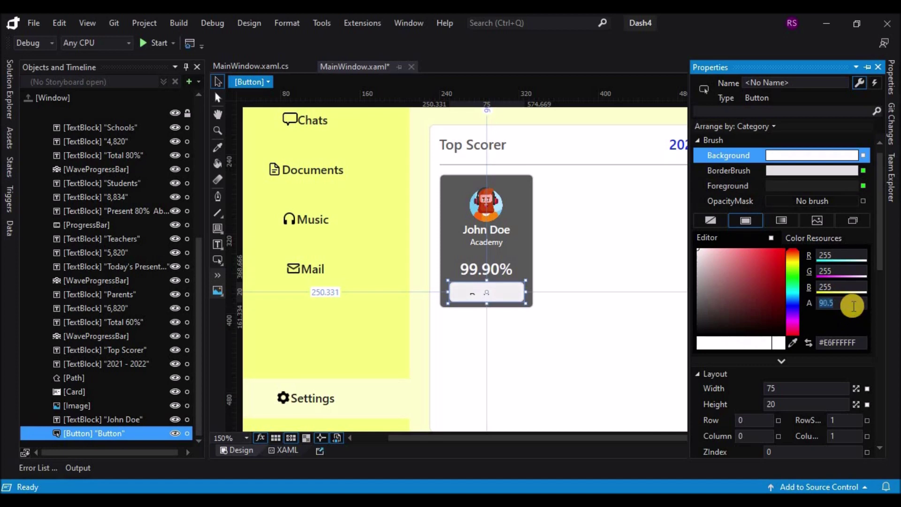
pyautogui.write('65')
pyautogui.press('Return')
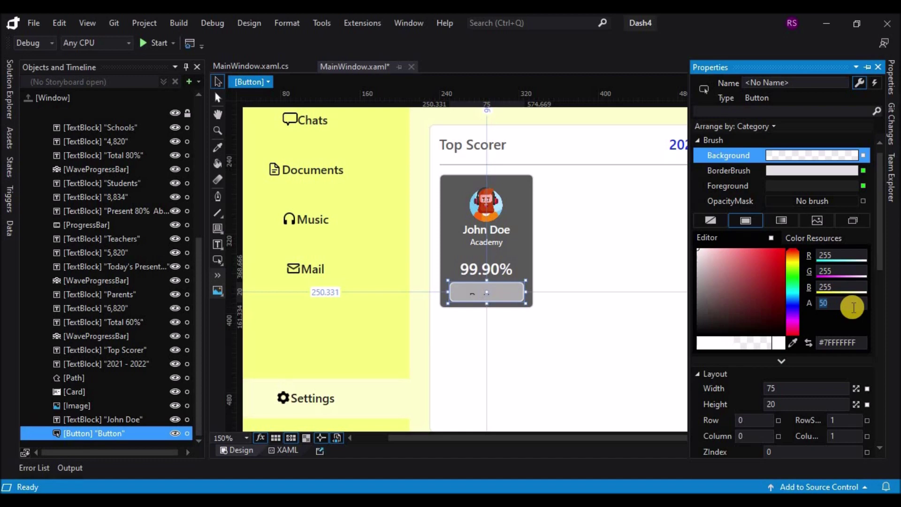
# - Set the tile button's foreground to white and change its text to "1st"
pyautogui.click(738, 185)
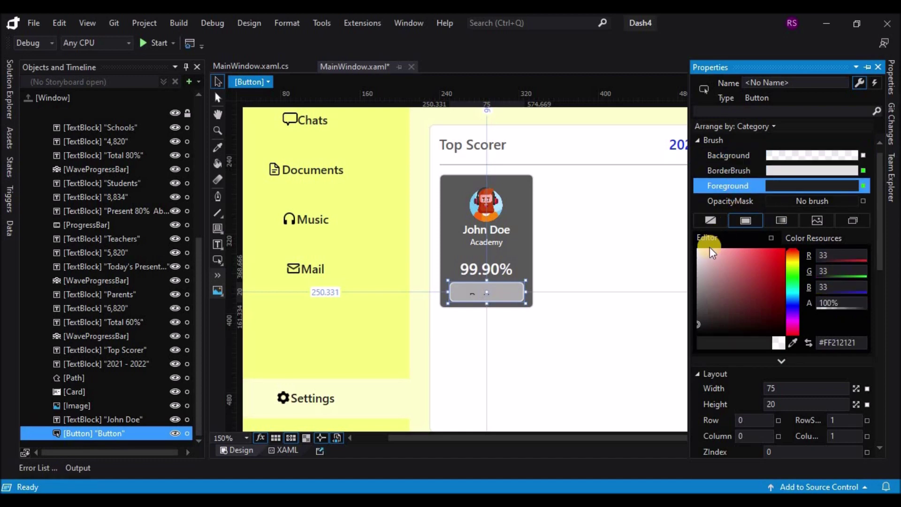
pyautogui.doubleClick(492, 294)
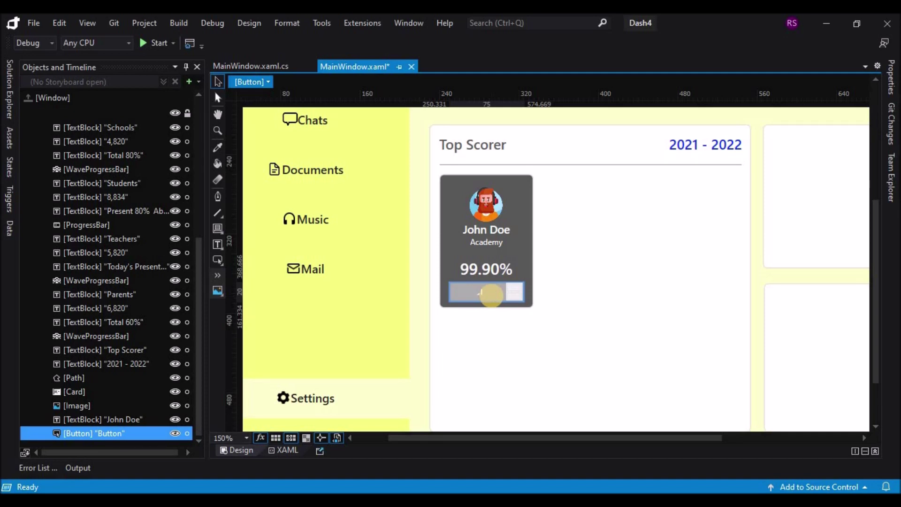
pyautogui.click(533, 328)
pyautogui.click(447, 303)
pyautogui.click(487, 292)
pyautogui.click(486, 293)
# - Set the "1st" button's font size to 7 px and extend its top edge upward to a height of about 24
pyautogui.click(891, 78)
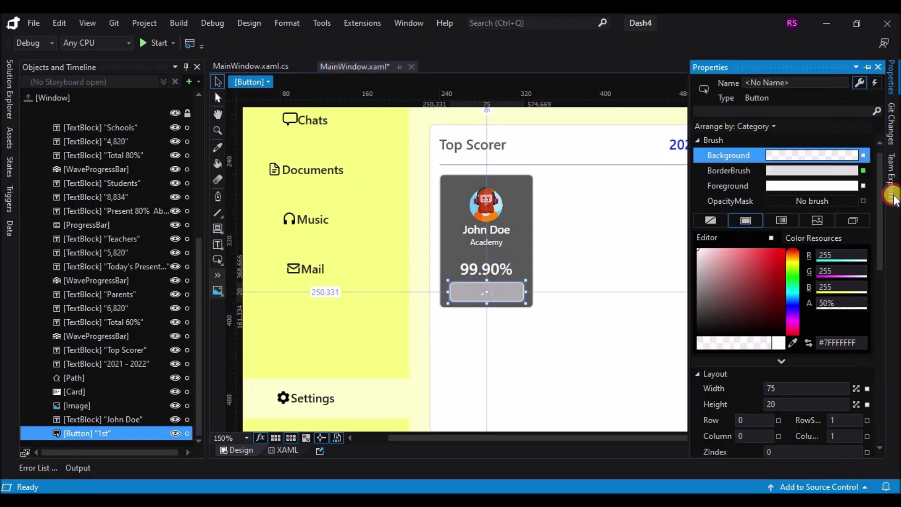
pyautogui.scroll(-5, 857, 402)
pyautogui.click(856, 397)
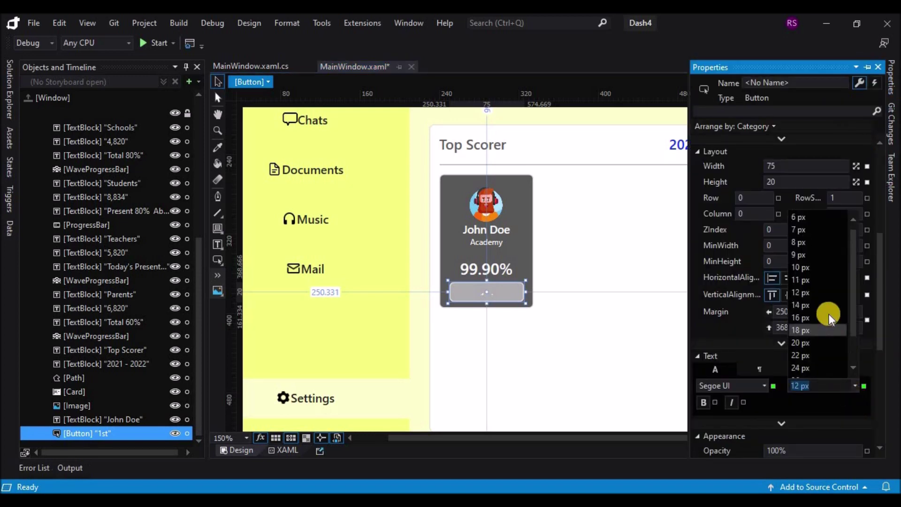
pyautogui.click(818, 220)
pyautogui.click(855, 386)
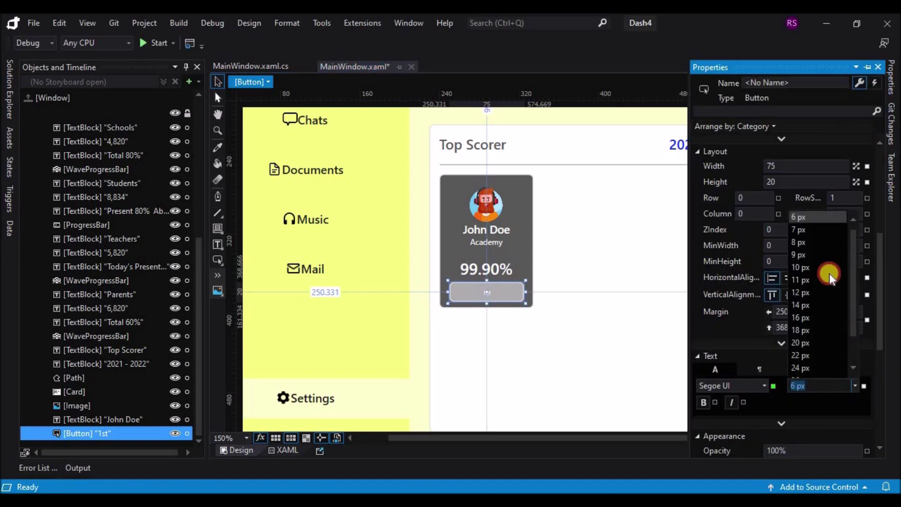
pyautogui.click(809, 227)
pyautogui.click(487, 278)
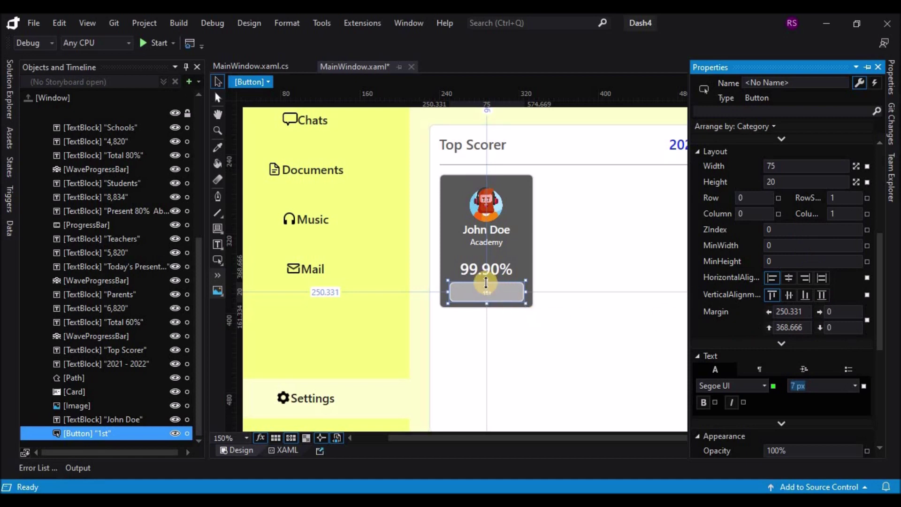
pyautogui.click(603, 293)
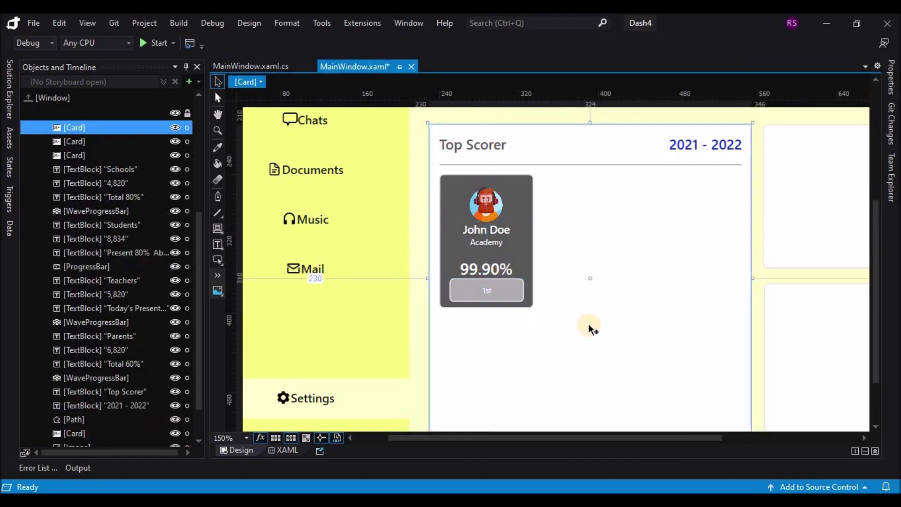
# - Make the "1st" button's text bold and set its border brush to no brush
pyautogui.click(500, 296)
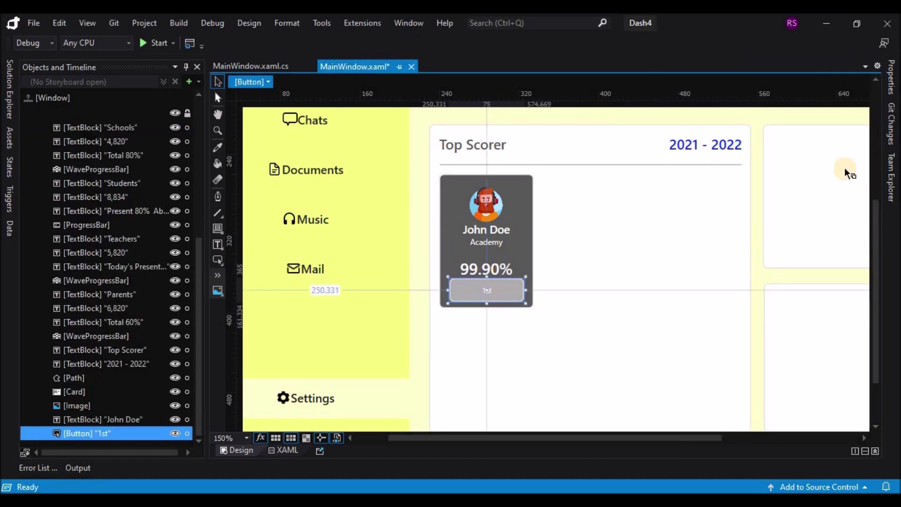
pyautogui.click(891, 77)
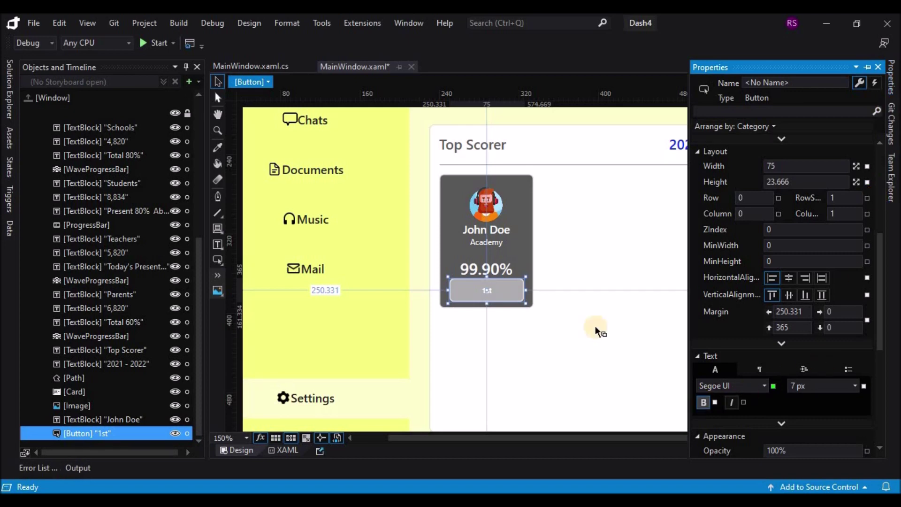
pyautogui.scroll(5, 845, 229)
pyautogui.click(723, 175)
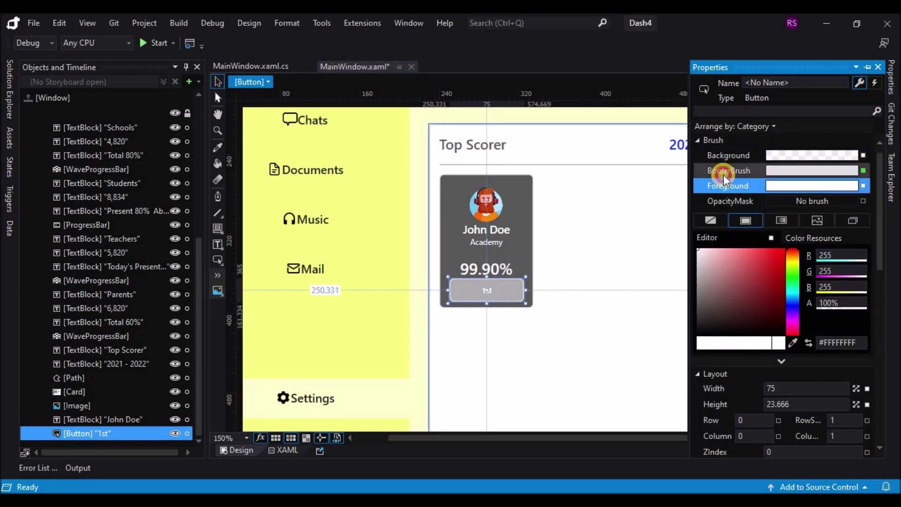
pyautogui.click(711, 220)
pyautogui.click(566, 348)
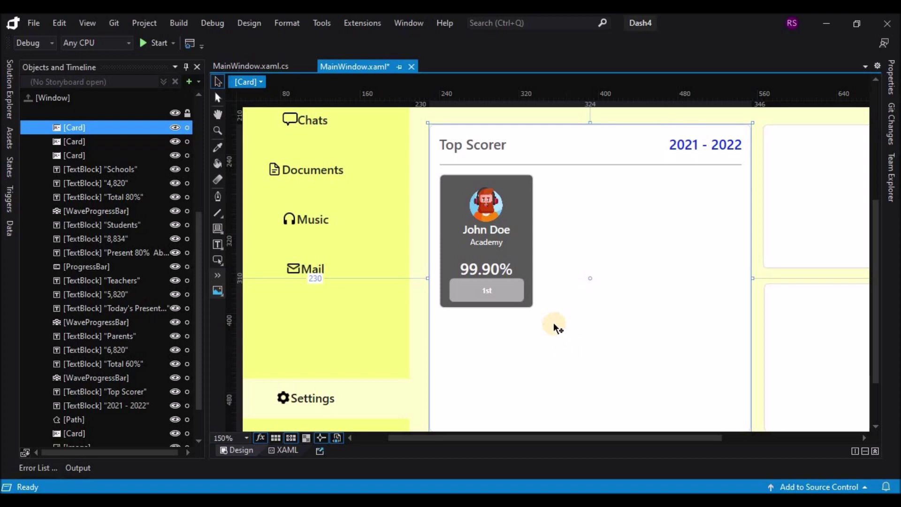
# - Group the tile's card, avatar image, text block and "1st" button into a Grid
pyautogui.moveTo(510, 225); pyautogui.dragTo(86, 432)
pyautogui.rightClick(86, 433)
pyautogui.moveTo(175, 328)
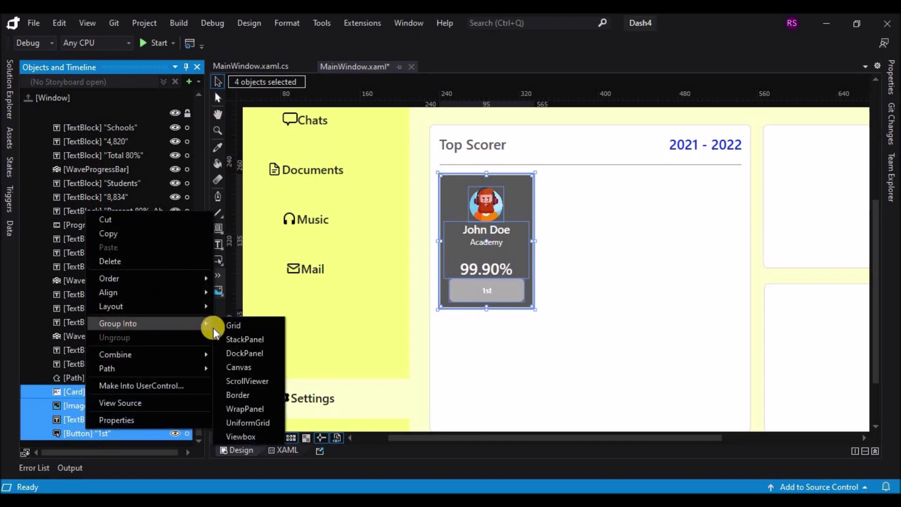
pyautogui.click(245, 325)
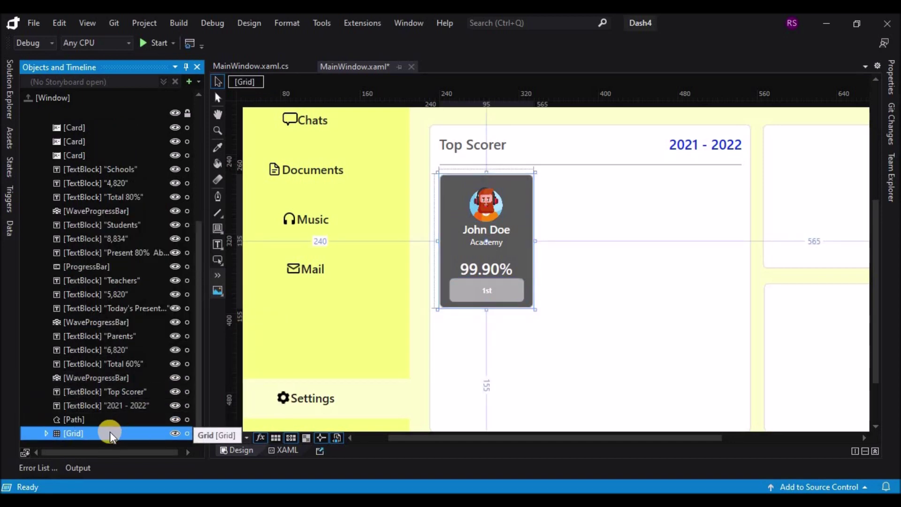
# - Duplicate the scorer tile grid twice and arrange the copies in an evenly spaced row beside the original
pyautogui.hotkey('ctrl', 'c')
pyautogui.hotkey('ctrl', 'v')
pyautogui.moveTo(533, 246); pyautogui.dragTo(590, 243)
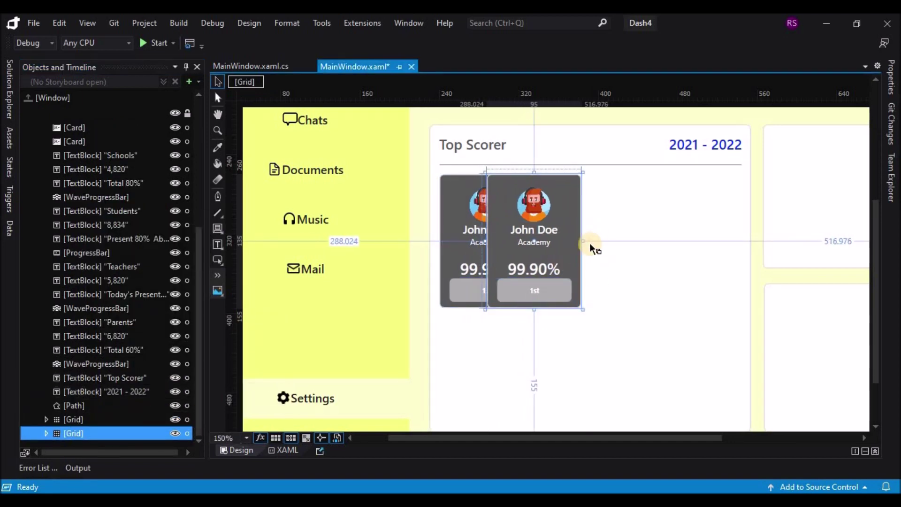
pyautogui.hotkey('ctrl', 'v')
pyautogui.moveTo(520, 271); pyautogui.dragTo(655, 305)
# - Give the middle tile the avatar gamer (2).png, a new scorer first name and the percentage 99.80%
pyautogui.click(596, 211)
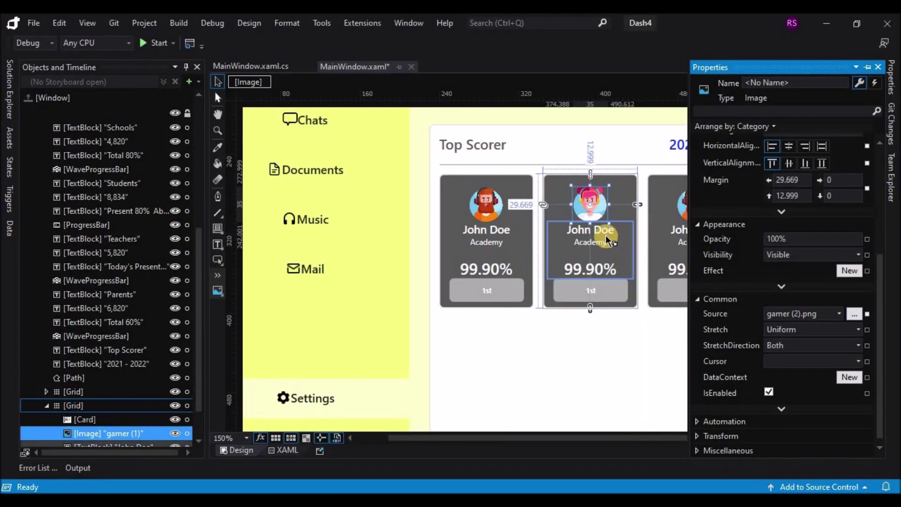
pyautogui.click(579, 231)
pyautogui.write('Jane')
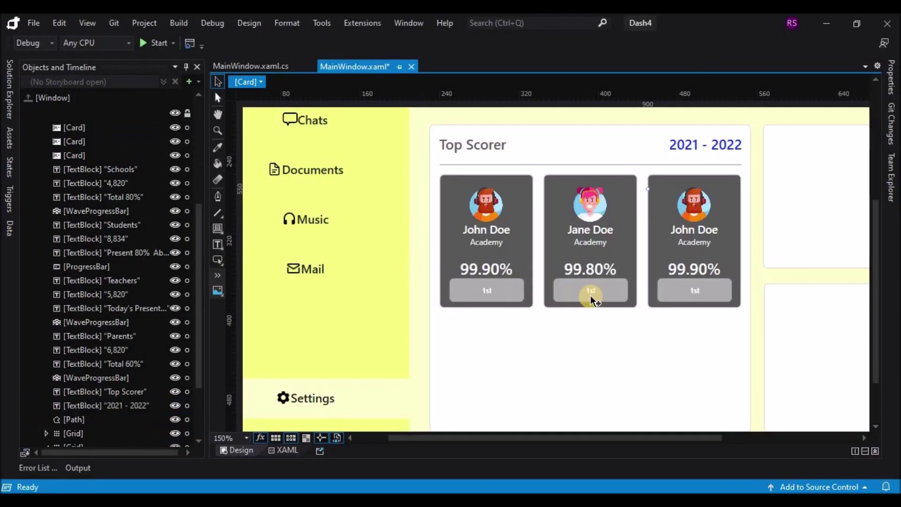
# - Label the second and third tiles' buttons "2nd" and "3rd", and set the third tile's percentage to 99.60%
pyautogui.click(590, 293)
pyautogui.scroll(-5, 799, 401)
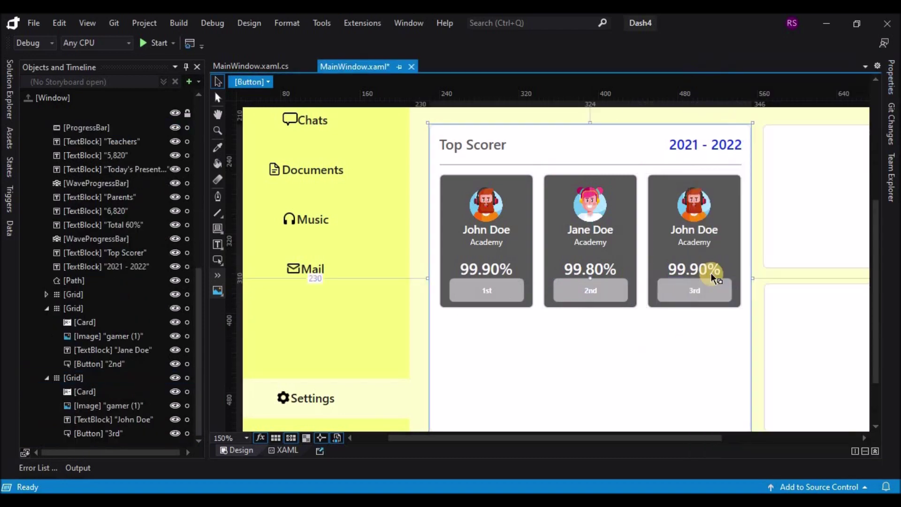
pyautogui.click(697, 272)
pyautogui.write('99.60%')
# - Replace the third tile's avatar with the image gamer (3).png
pyautogui.click(694, 204)
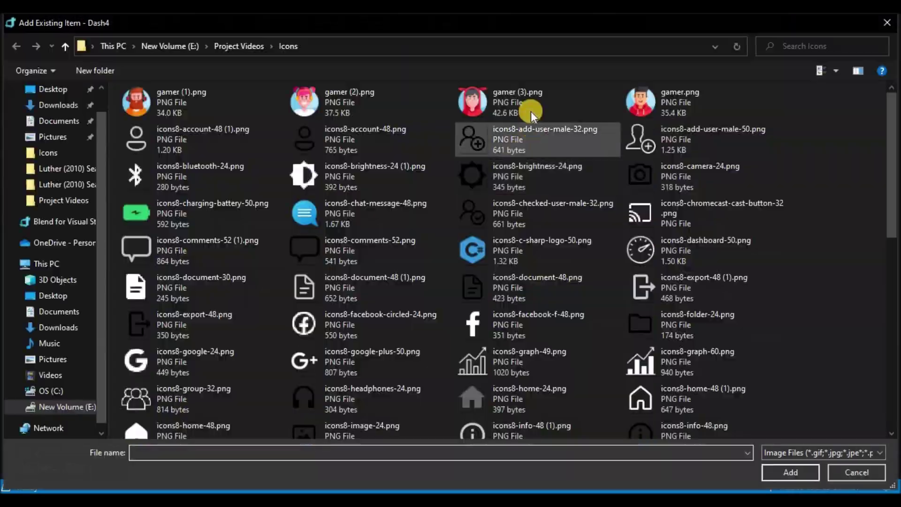
pyautogui.doubleClick(531, 112)
pyautogui.click(675, 354)
# - Set the second tile's card background to dark blue and the third tile's card background to magenta
pyautogui.scroll(-2, 675, 355)
pyautogui.click(694, 131)
pyautogui.click(891, 77)
pyautogui.moveTo(757, 263); pyautogui.dragTo(793, 281)
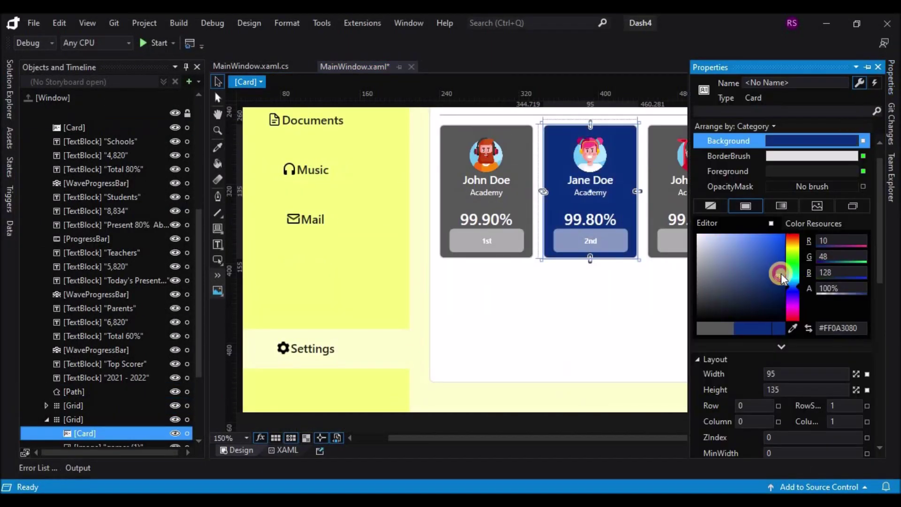
pyautogui.click(887, 92)
pyautogui.click(789, 277)
pyautogui.click(627, 312)
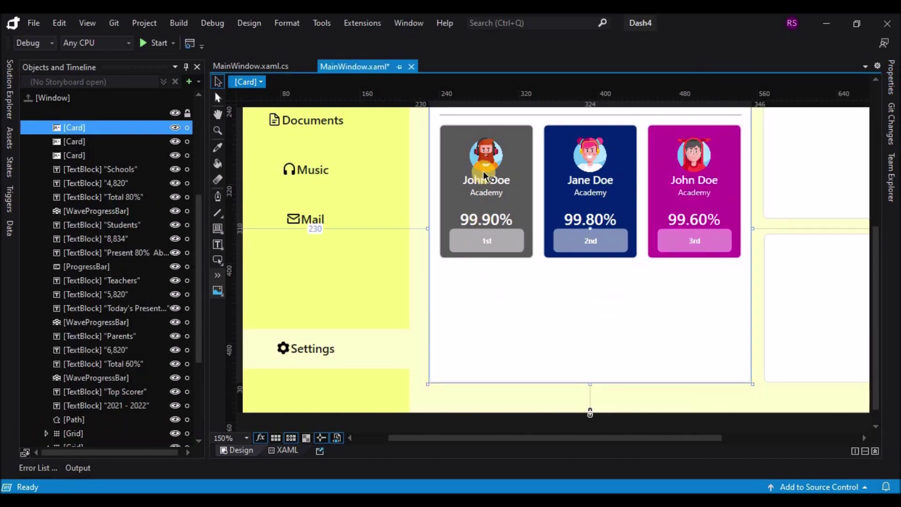
pyautogui.scroll(3, 491, 200)
pyautogui.click(483, 214)
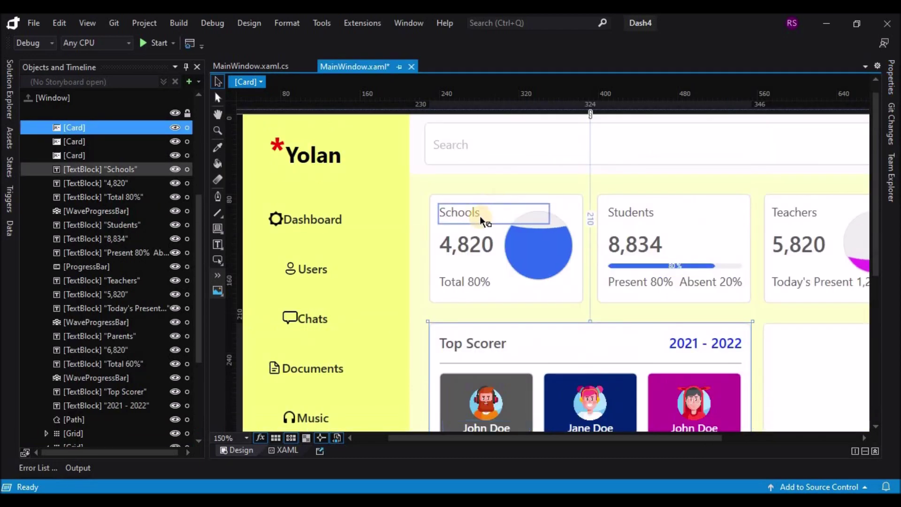
pyautogui.scroll(-3, 507, 216)
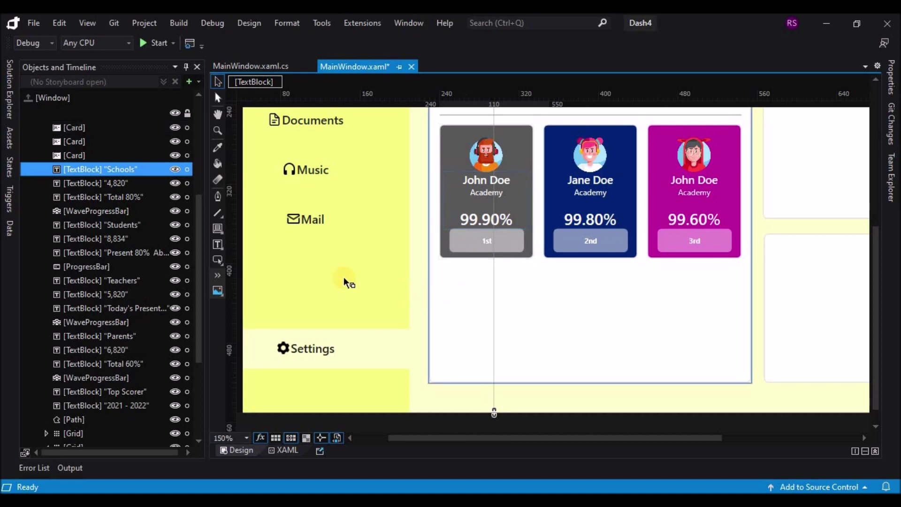
# - Draw a TextBlock in the main grid below the three scorer tiles
pyautogui.click(219, 248)
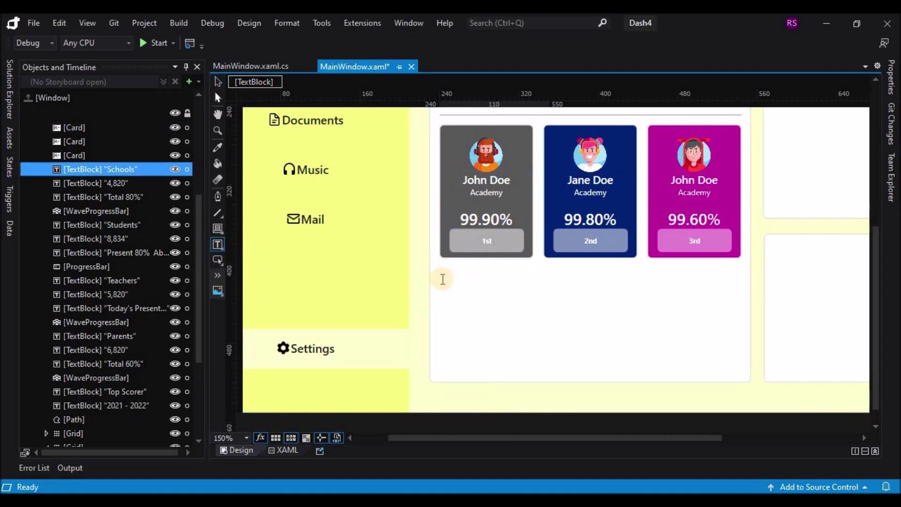
pyautogui.scroll(4, 131, 231)
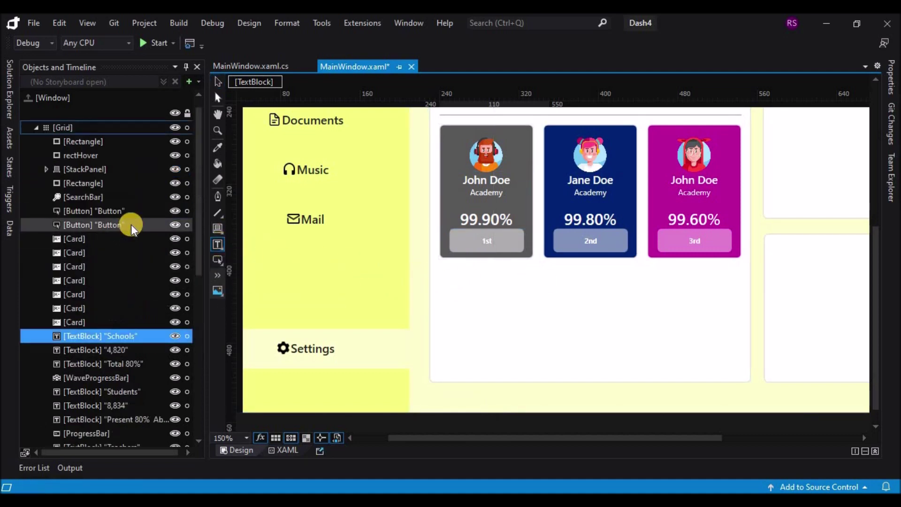
pyautogui.click(111, 142)
pyautogui.click(217, 242)
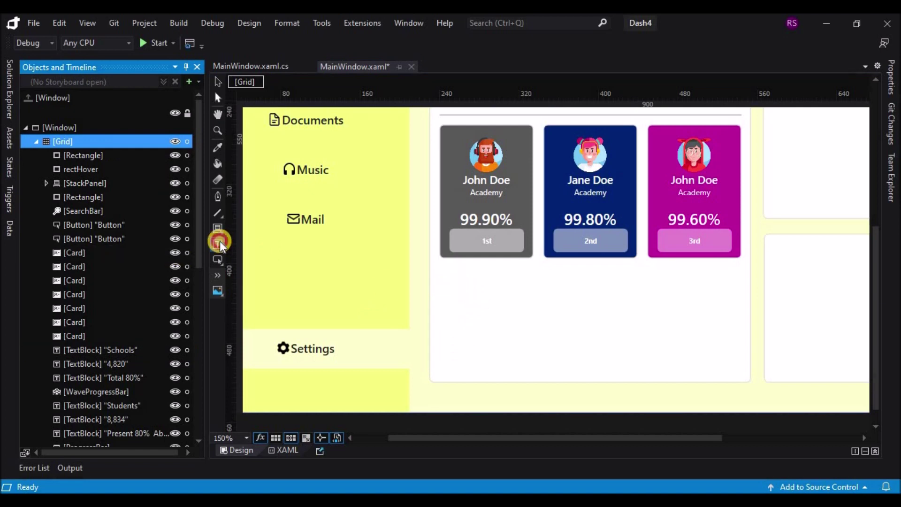
pyautogui.moveTo(415, 290)
pyautogui.mouseDown()
pyautogui.moveTo(737, 384)
pyautogui.moveTo(718, 383)
pyautogui.mouseUp()
pyautogui.click(414, 336)
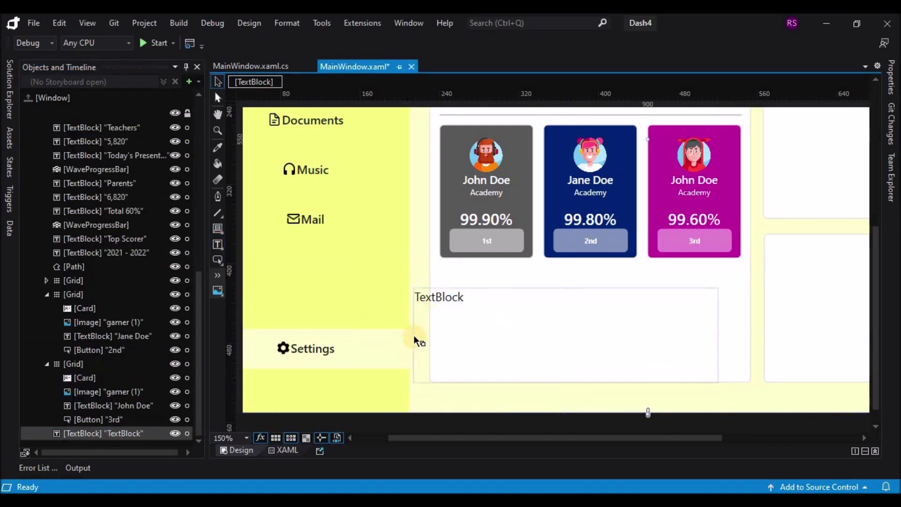
# - Resize the new TextBlock to about 305 × 96 so it spans the three tiles inside the Top Scorer card
pyautogui.moveTo(419, 344); pyautogui.dragTo(438, 336)
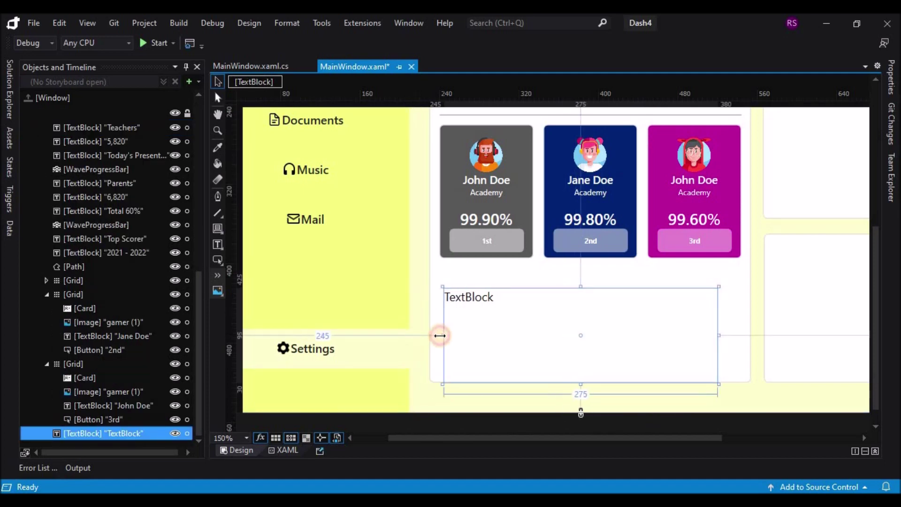
pyautogui.moveTo(578, 287); pyautogui.dragTo(578, 272)
pyautogui.moveTo(578, 383); pyautogui.dragTo(578, 370)
pyautogui.moveTo(719, 321); pyautogui.dragTo(742, 321)
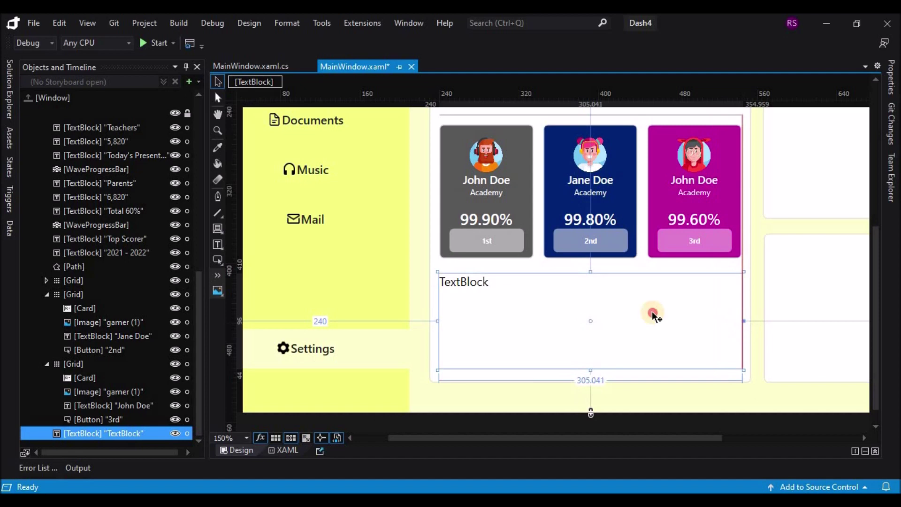
# - Enter the heading "What they think" in the TextBlock, followed by a Lorem ipsum paragraph at 9 px
pyautogui.doubleClick(491, 286)
pyautogui.write('What they think')
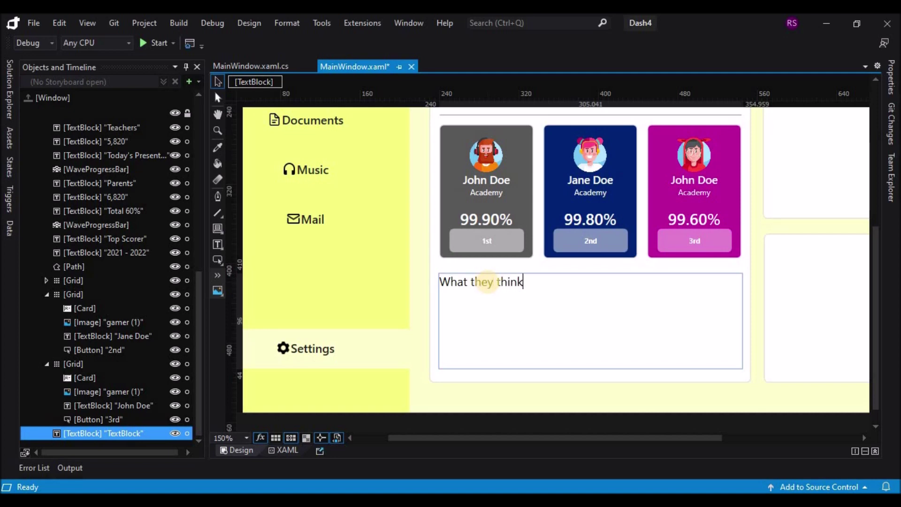
pyautogui.press('Return')
pyautogui.write('Lorem ipsum dolor sit amet, consectetur adipiscing elit, sed do eiusmod tempor incididunt ut labore et dolore magna aliqua. Ut enim ad minim veniam, quis nostrud exercitation ullamco laboris nisi ut aliquip ex ea commodo consequat. Duis aute irure dolor in reprehenderit in voluptate velit esse cillum dolore eu fugiat nulla pariatur.')
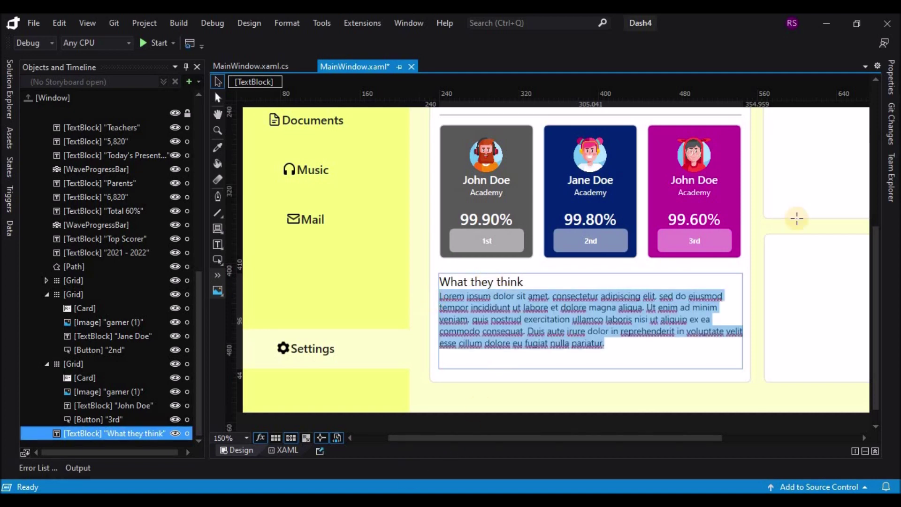
# - Set the Lorem ipsum paragraph's foreground to dark gray
pyautogui.click(889, 80)
pyautogui.click(728, 170)
pyautogui.click(746, 190)
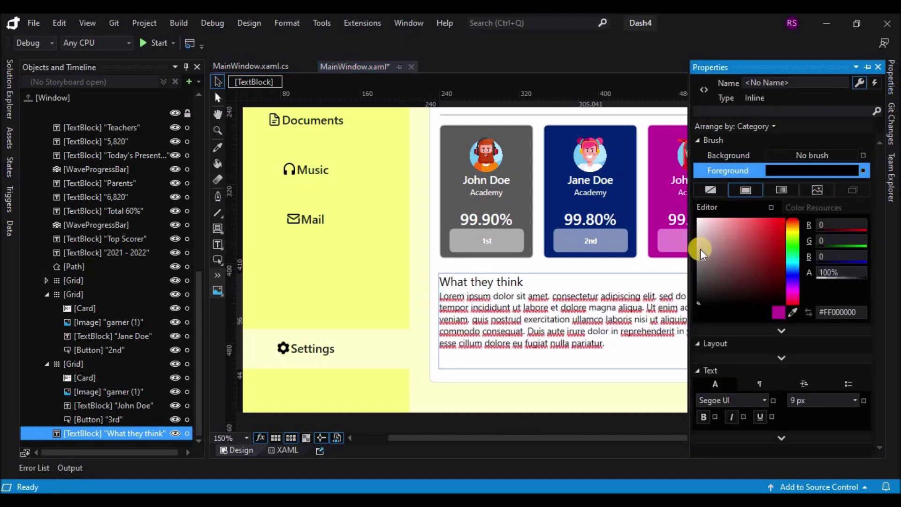
pyautogui.click(700, 263)
pyautogui.moveTo(697, 255); pyautogui.dragTo(695, 286)
pyautogui.click(640, 354)
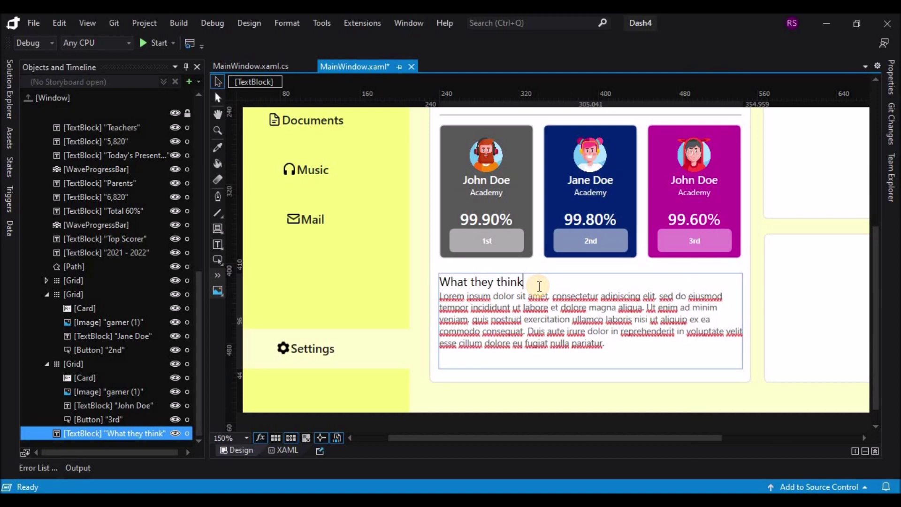
# - Insert a line of dots "......" between the "What they think" heading and the paragraph, and finish editing the text
pyautogui.press('Return')
pyautogui.click(650, 418)
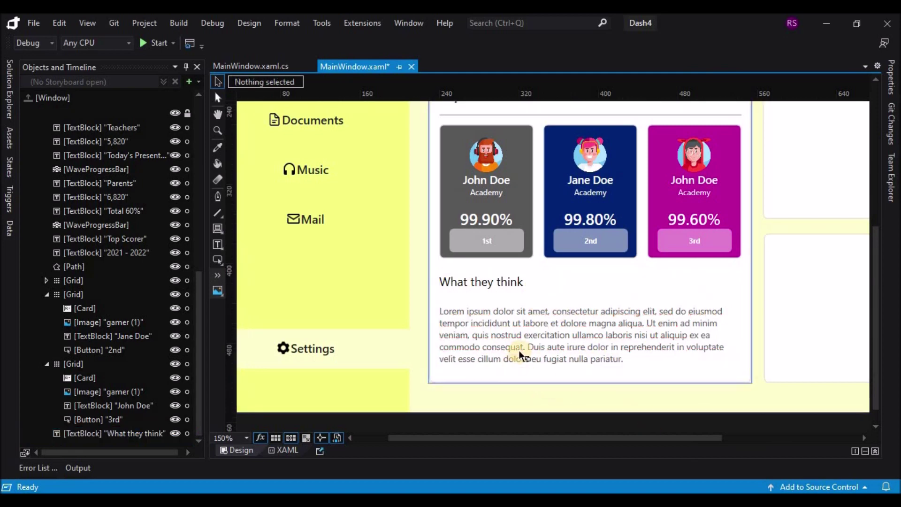
pyautogui.click(471, 299)
pyautogui.doubleClick(526, 283)
pyautogui.click(453, 299)
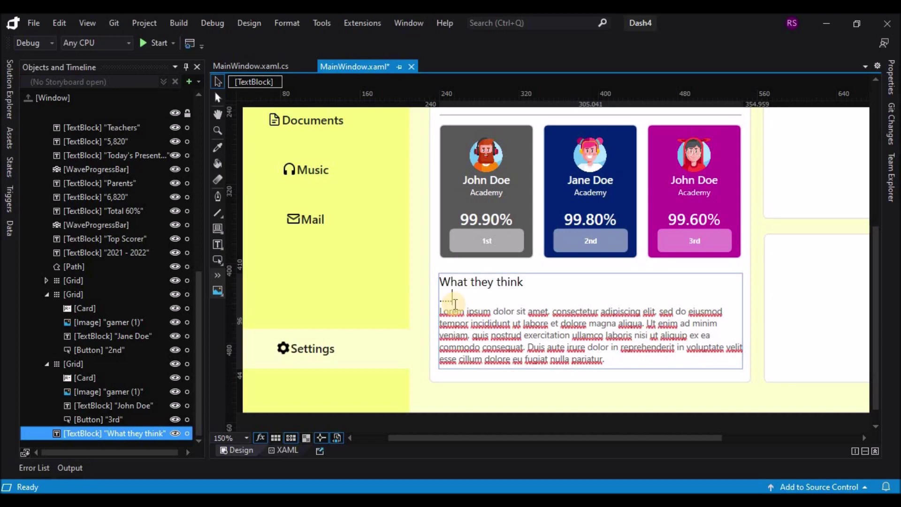
pyautogui.click(488, 405)
pyautogui.click(652, 369)
pyautogui.scroll(1, 653, 369)
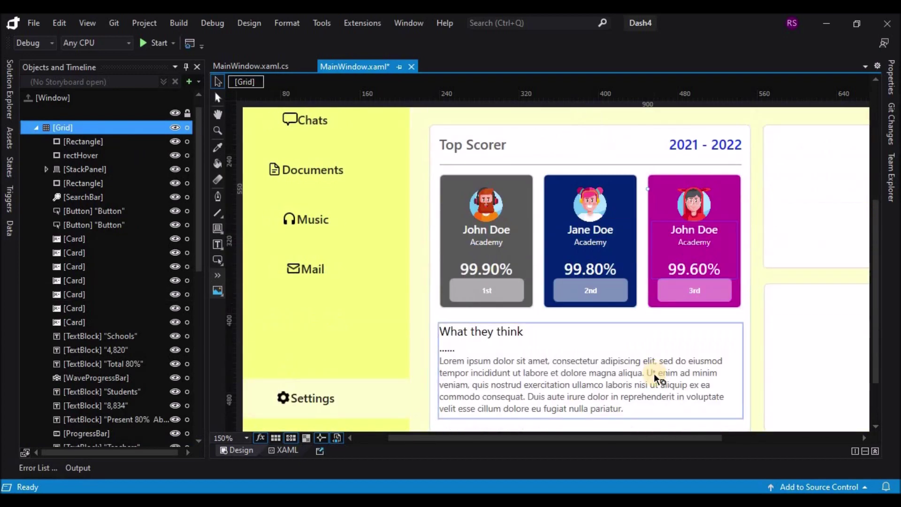
# - Copy the "Top Scorer" heading, the "2021 - 2022" text and the divider line into the empty card beside the Top Scorer card
pyautogui.moveTo(572, 439); pyautogui.dragTo(707, 438)
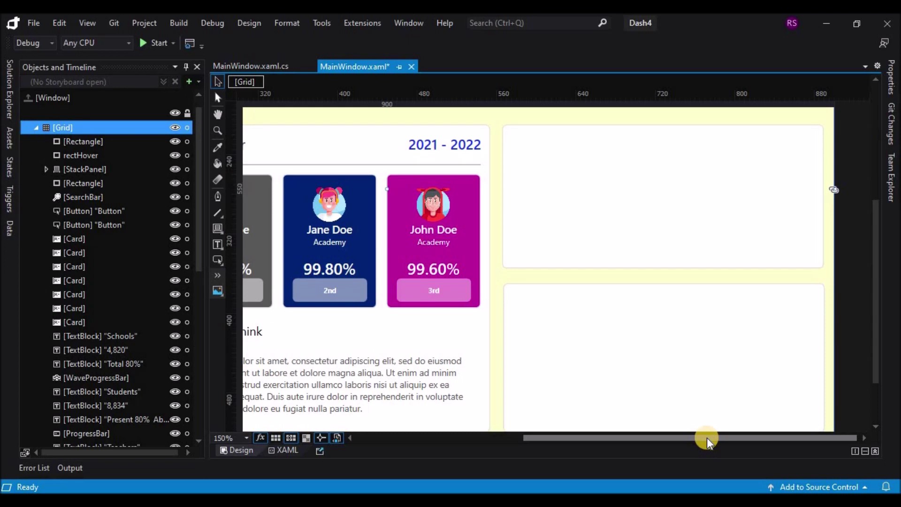
pyautogui.click(262, 151)
pyautogui.click(264, 155)
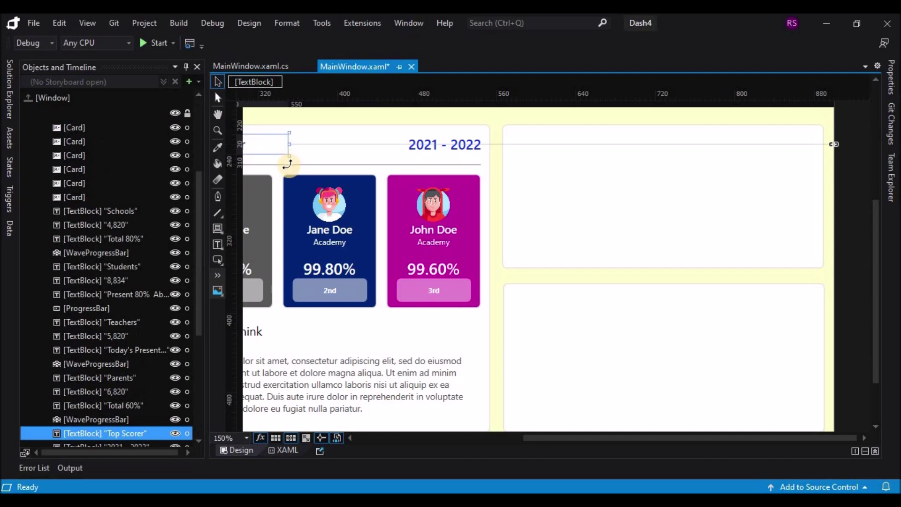
pyautogui.keyDown('shift'); pyautogui.click(424, 147); pyautogui.keyUp('shift')
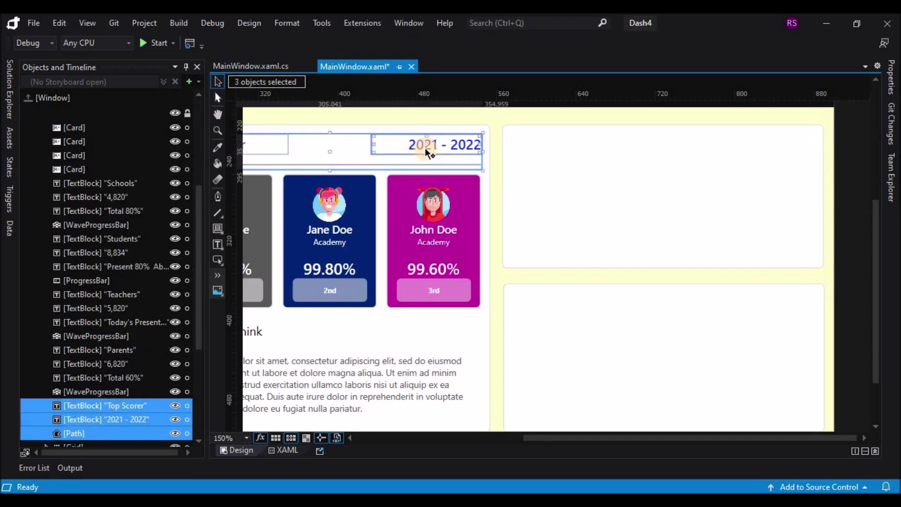
pyautogui.moveTo(425, 148); pyautogui.dragTo(780, 146)
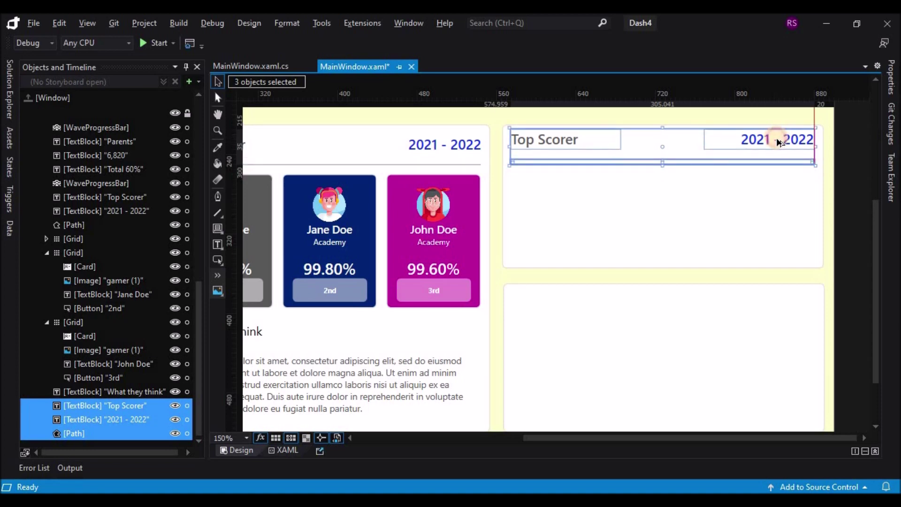
pyautogui.click(778, 147)
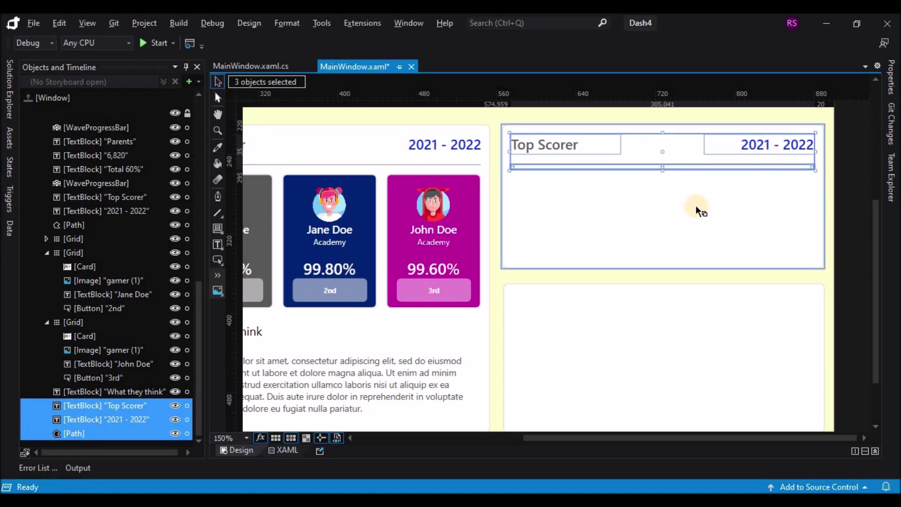
# - Change the copied heading to "School Performance" and widen its TextBlock to about 135
pyautogui.doubleClick(580, 145)
pyautogui.write('School')
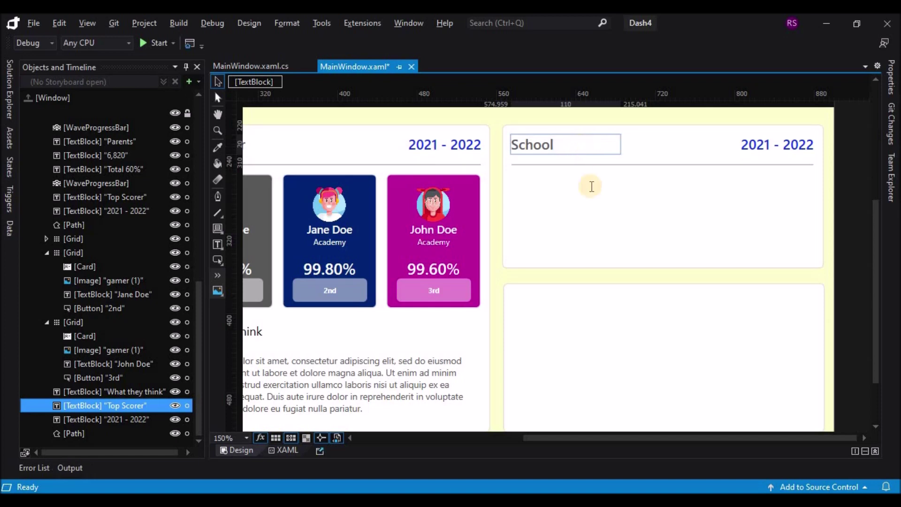
pyautogui.click(589, 125)
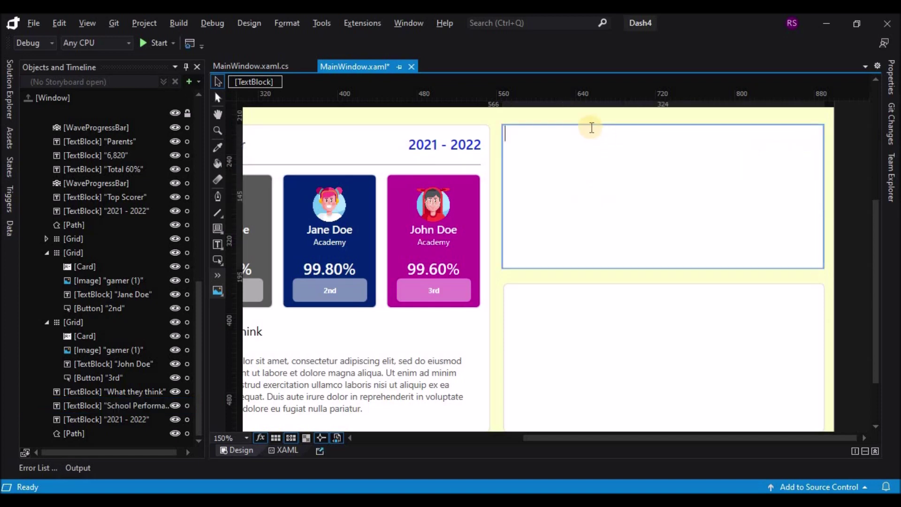
pyautogui.click(584, 144)
pyautogui.moveTo(585, 145); pyautogui.dragTo(649, 149)
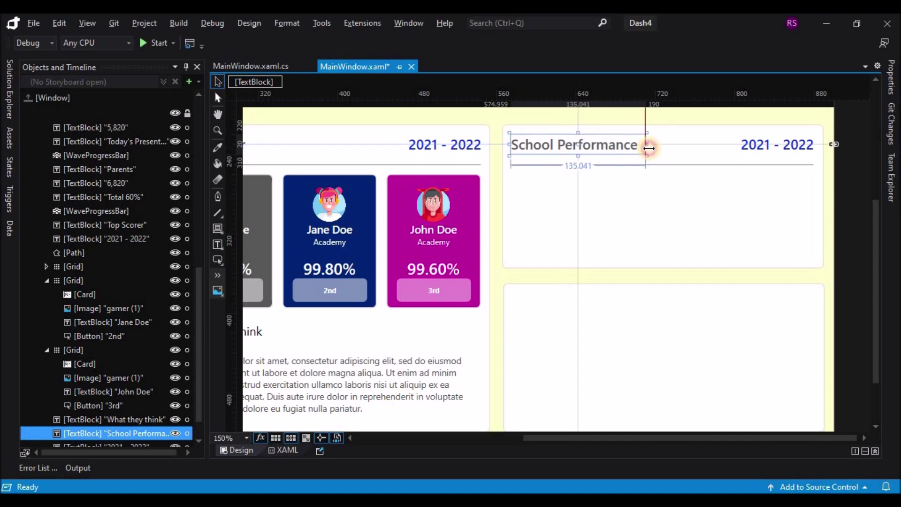
# - Replace the copied "2021 - 2022" text in the School Performance card with a button about 90 × 34
pyautogui.click(780, 148)
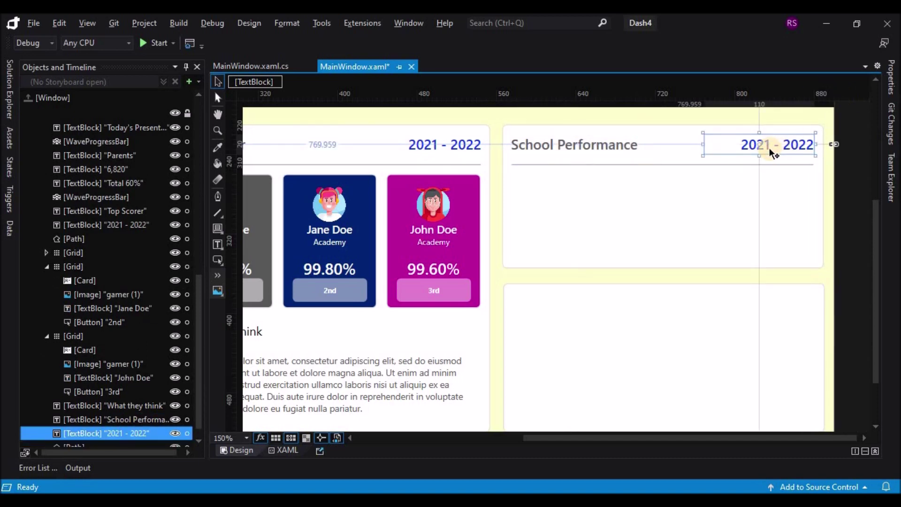
pyautogui.press('Delete')
pyautogui.click(217, 260)
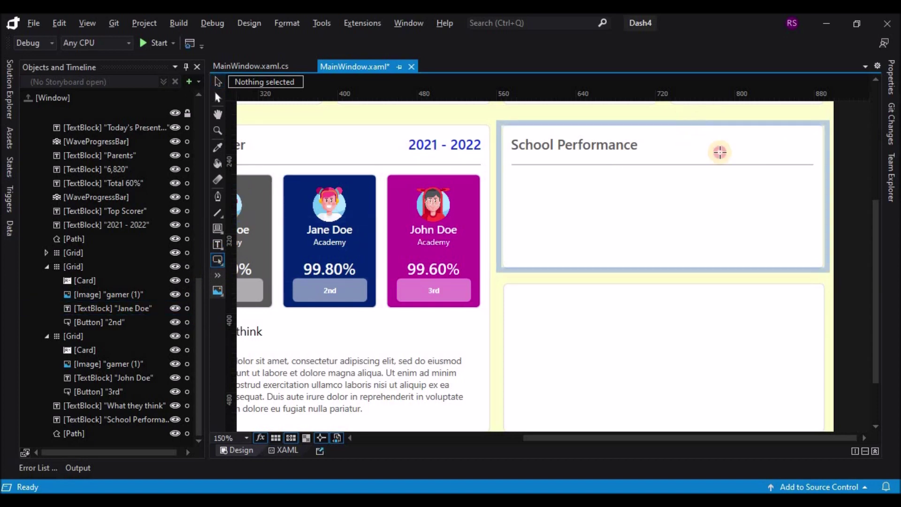
pyautogui.moveTo(693, 138); pyautogui.dragTo(781, 157)
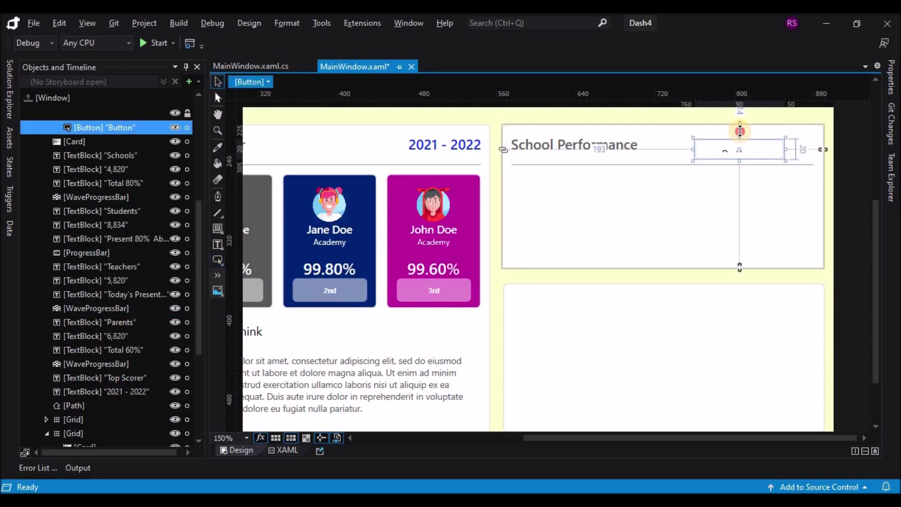
# - Set the new button's font size to 9 px and its label to "View all"
pyautogui.click(891, 92)
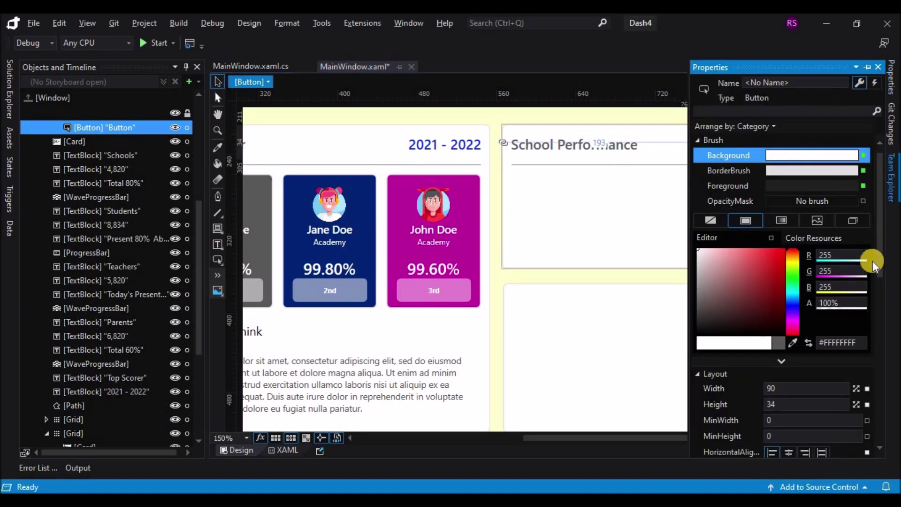
pyautogui.scroll(-5, 872, 261)
pyautogui.click(855, 370)
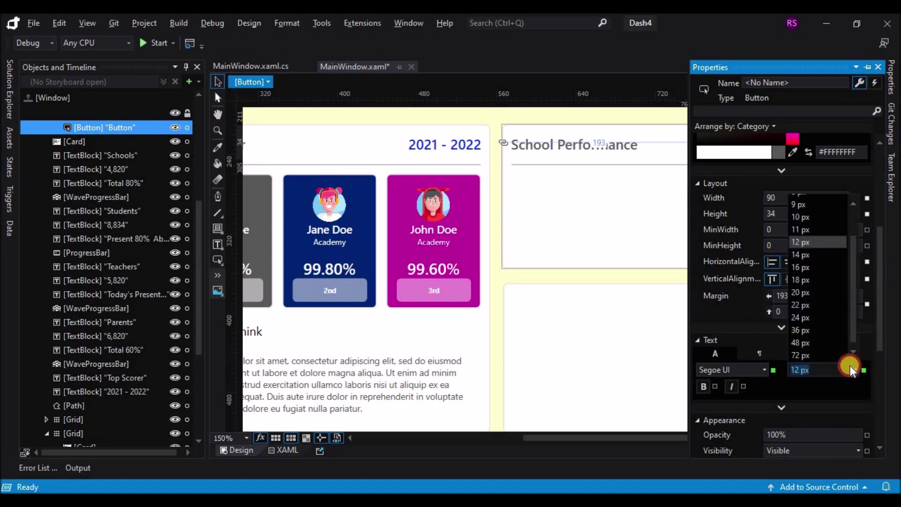
pyautogui.click(812, 206)
pyautogui.click(745, 143)
pyautogui.doubleClick(744, 144)
pyautogui.write('View all')
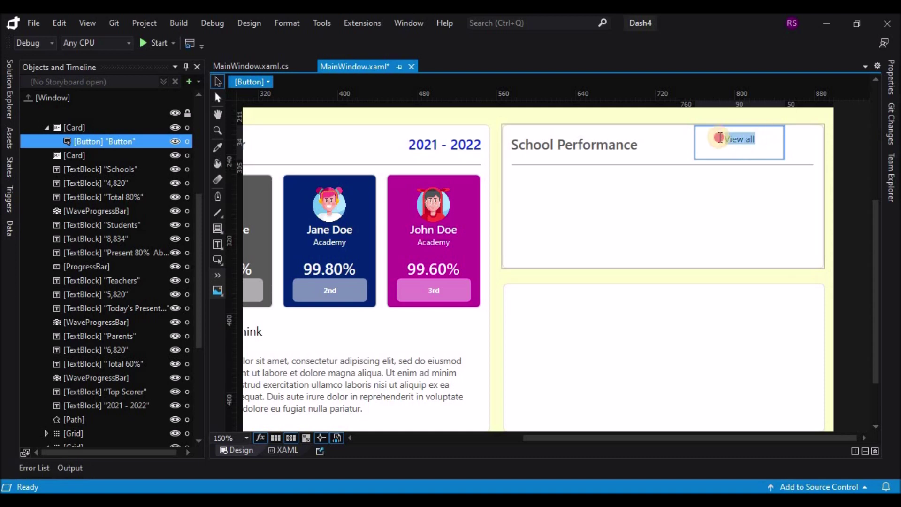
pyautogui.press('Escape')
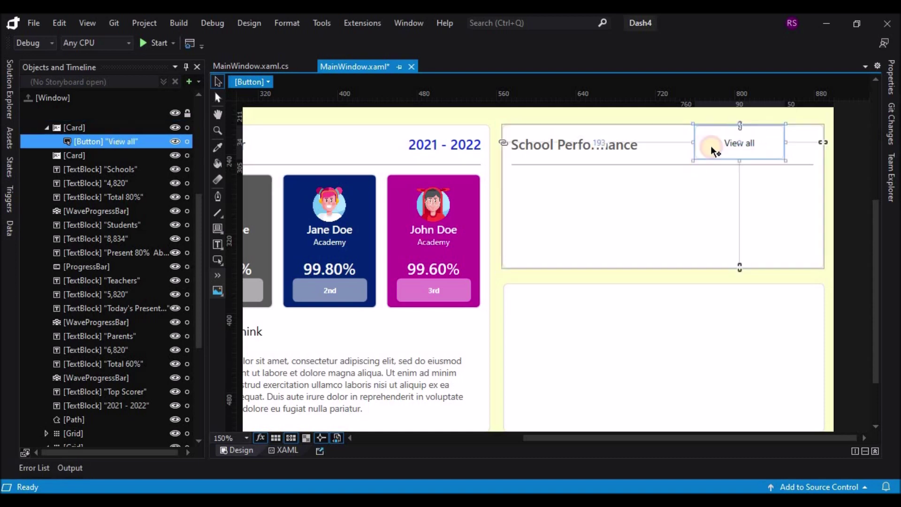
# - Shrink the "View all" button to about 60 × 24 and place it at the far end of the heading row
pyautogui.moveTo(739, 125); pyautogui.dragTo(794, 149)
pyautogui.moveTo(732, 147); pyautogui.dragTo(760, 147)
# - Remove the "View all" button's background and border brushes, and set its foreground to the blue sampled from the "2021 - 2022" text
pyautogui.click(891, 77)
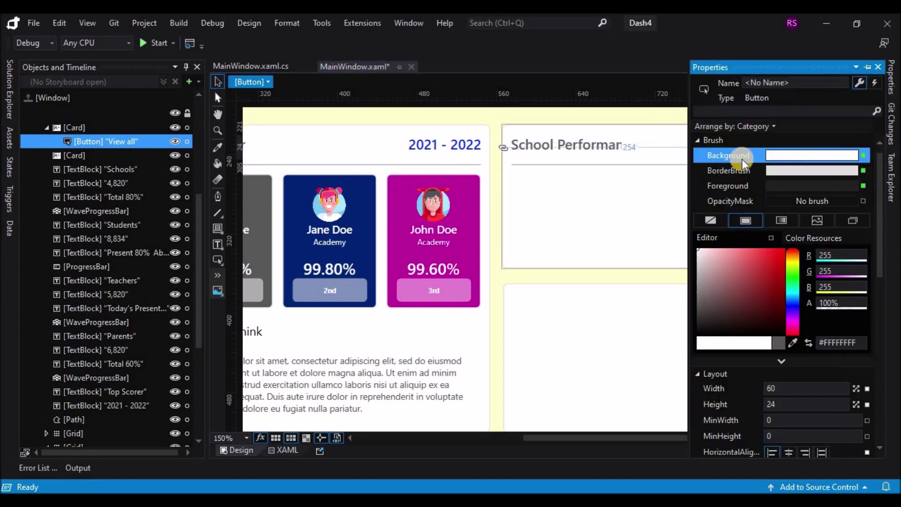
pyautogui.click(721, 218)
pyautogui.click(710, 221)
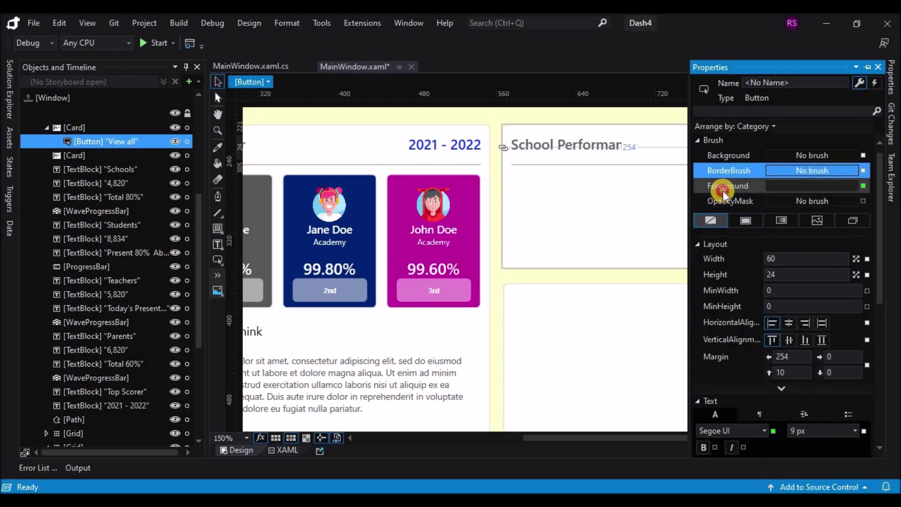
pyautogui.click(723, 187)
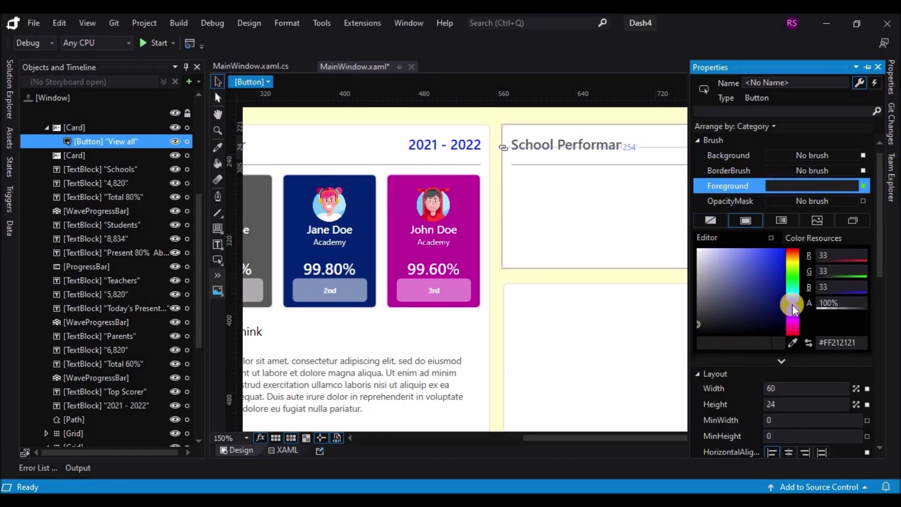
pyautogui.click(793, 343)
pyautogui.click(478, 145)
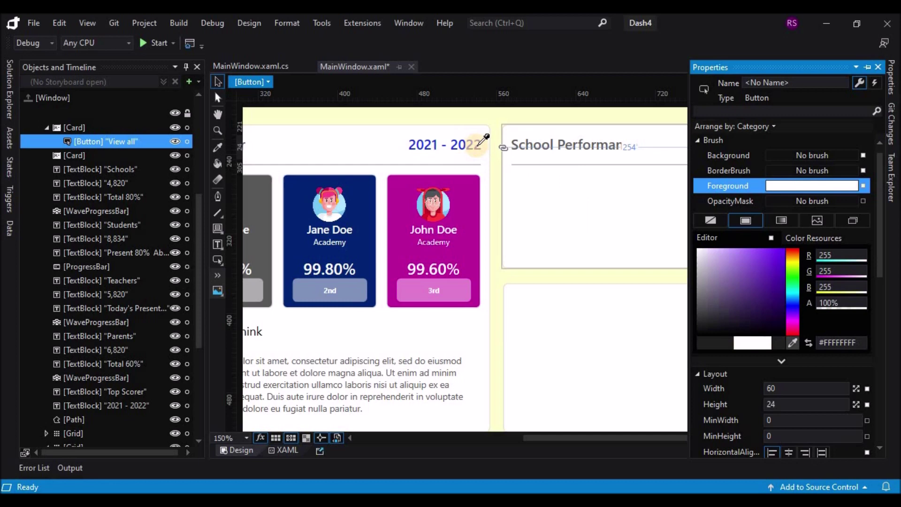
pyautogui.click(563, 283)
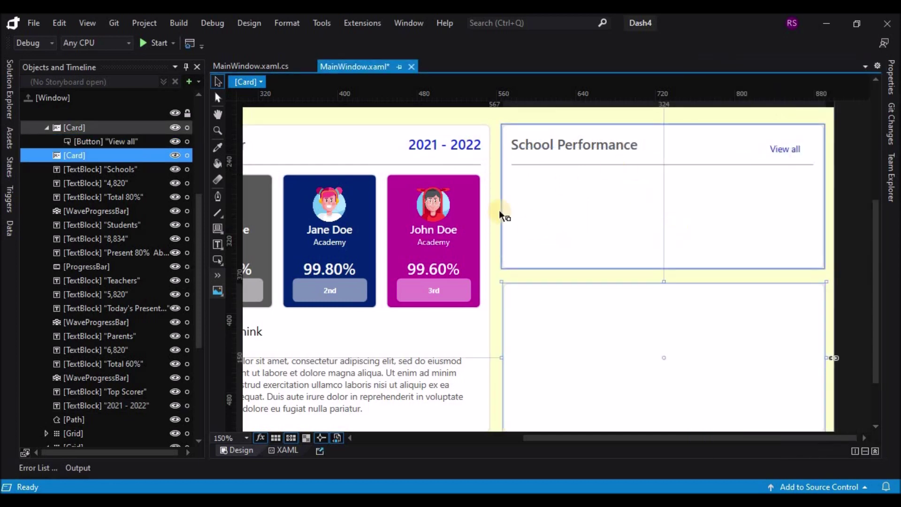
# - Copy the blue, magenta and orange WaveProgressBars from the statistic cards down to the School Performance card
pyautogui.scroll(3, 516, 211)
pyautogui.click(293, 200)
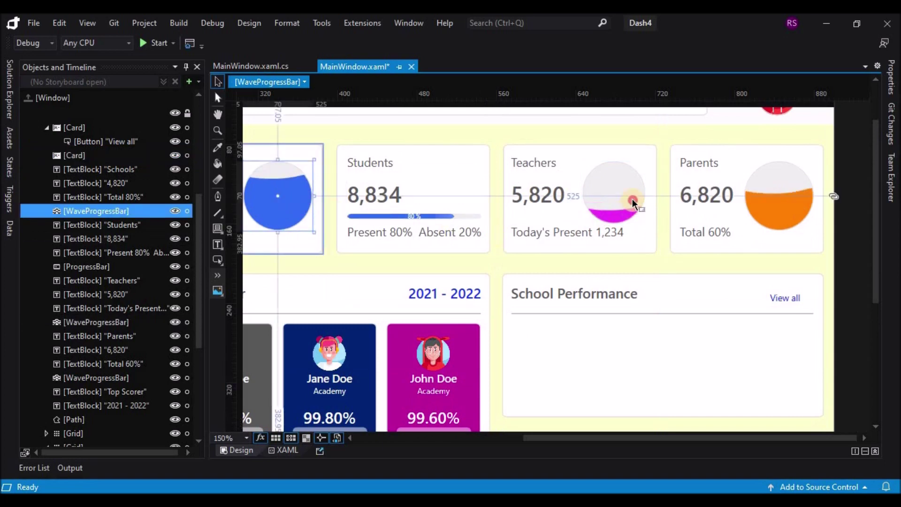
pyautogui.keyDown('ctrl'); pyautogui.click(632, 199); pyautogui.keyUp('ctrl')
pyautogui.keyDown('ctrl'); pyautogui.click(776, 199); pyautogui.keyUp('ctrl')
pyautogui.moveTo(777, 205); pyautogui.dragTo(767, 392)
pyautogui.scroll(-2, 694, 319)
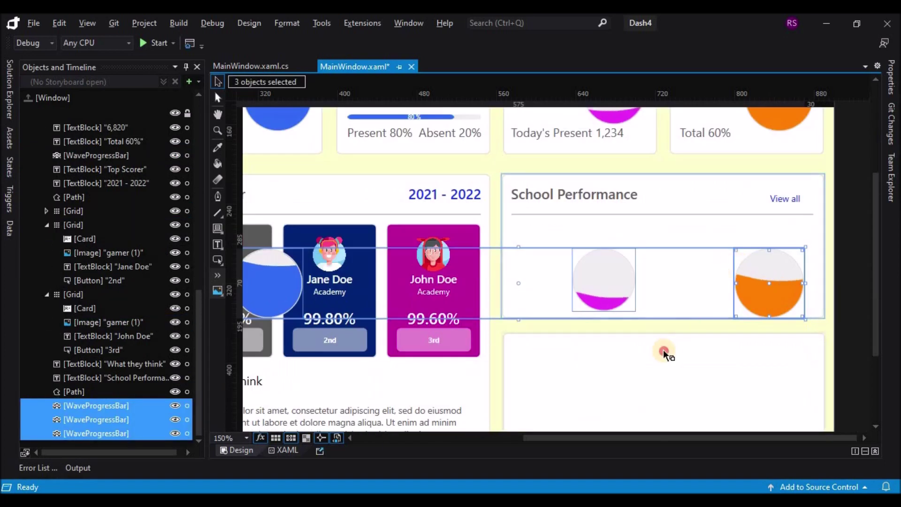
# - Line up the three copied WaveProgressBars in the School Performance card, enlarging the blue to about 80 × 80 and the magenta to about 78 × 73
pyautogui.click(242, 267)
pyautogui.moveTo(254, 280); pyautogui.dragTo(570, 278)
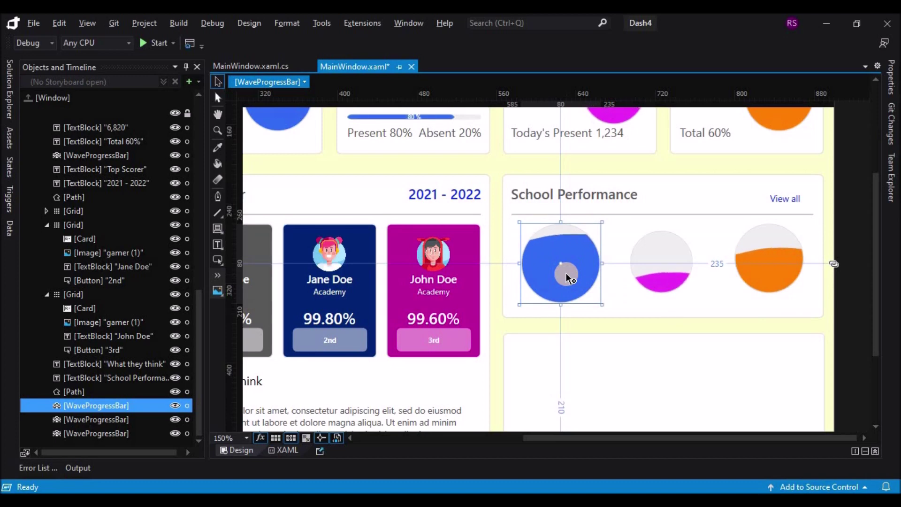
pyautogui.click(685, 287)
pyautogui.moveTo(691, 293); pyautogui.dragTo(703, 306)
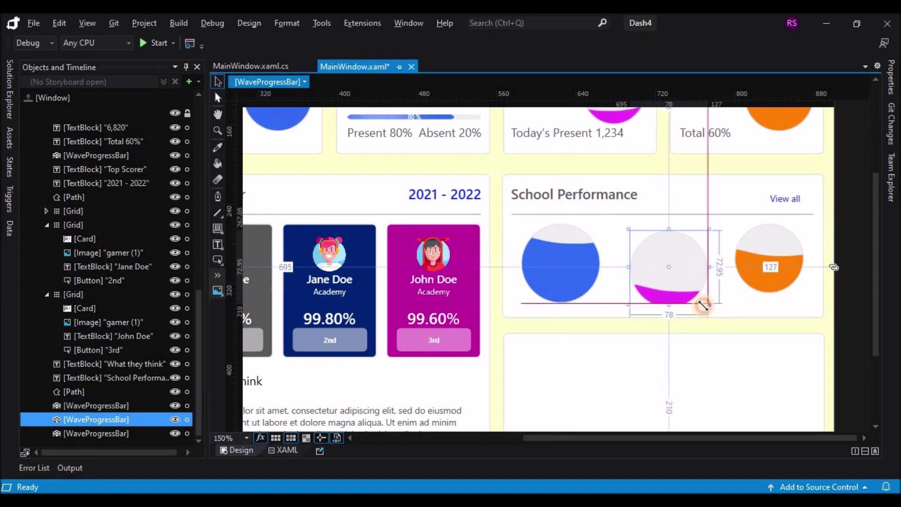
# - Delete the copied magenta and orange WaveProgressBars from the School Performance card
pyautogui.press('Delete')
pyautogui.click(762, 271)
pyautogui.press('Delete')
# - Open the common properties of the blue WaveProgressBar in the School Performance card
pyautogui.click(590, 276)
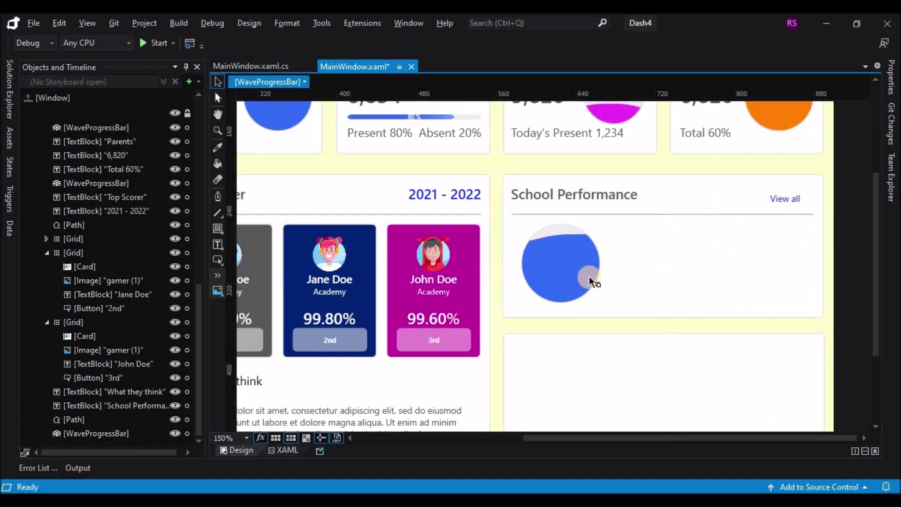
pyautogui.click(893, 84)
pyautogui.scroll(-10, 871, 290)
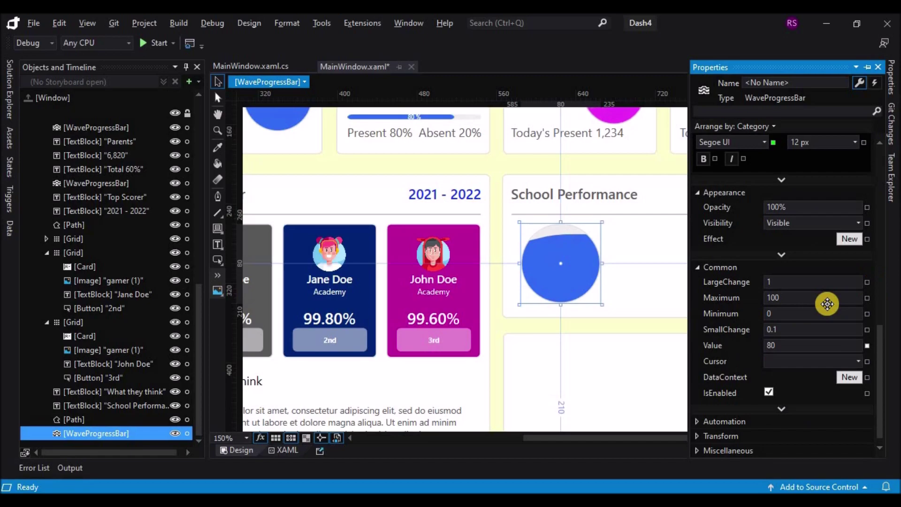
# - Copy the pink gradient WaveProgressBar sample from the HandyControl documentation in the browser and paste it at the end of the window's Grid XAML
pyautogui.hotkey('alt', 'Tab')
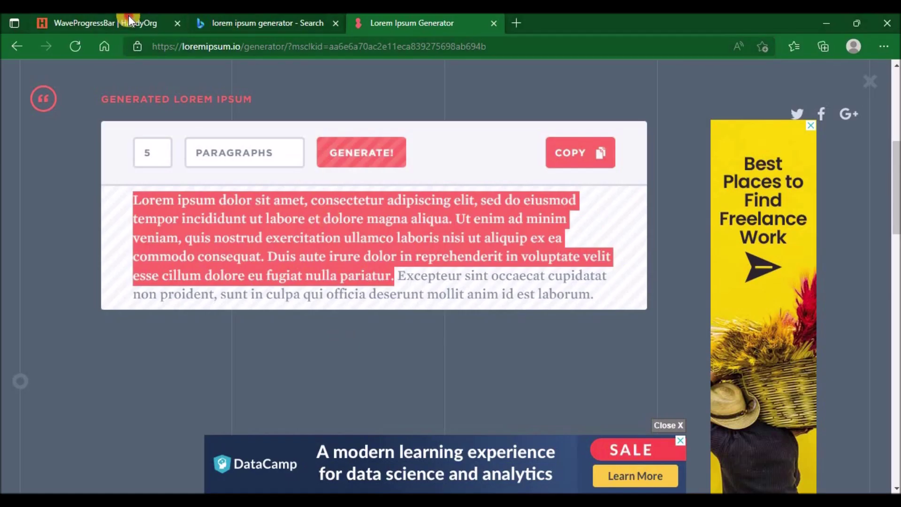
pyautogui.hotkey('ctrl', 'Tab')
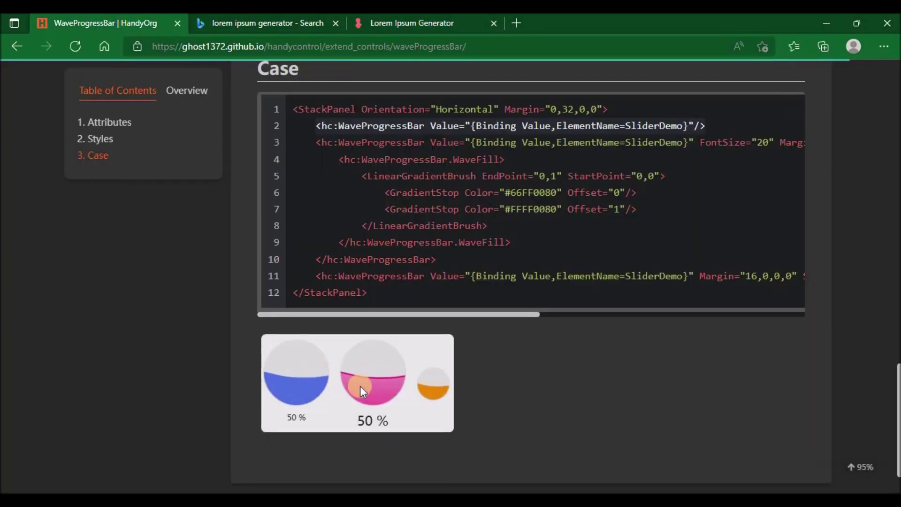
pyautogui.scroll(1, 444, 306)
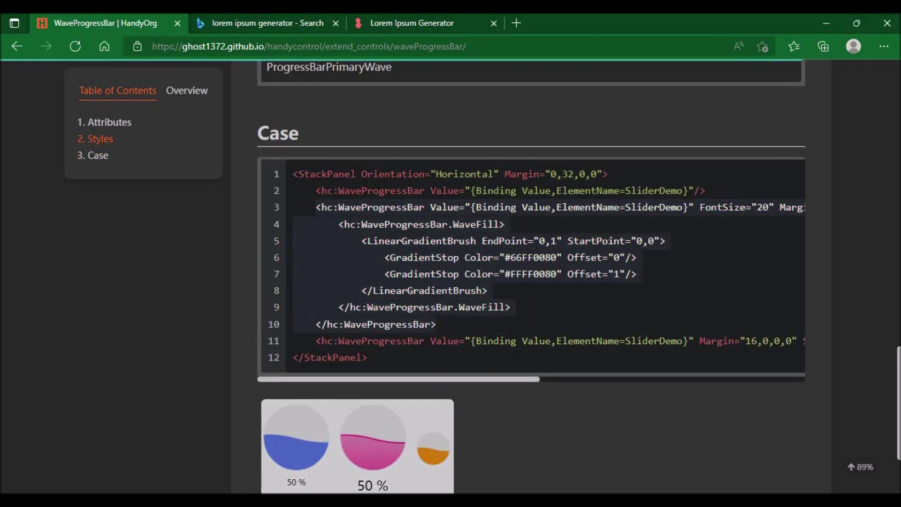
pyautogui.hotkey('alt', 'Tab')
pyautogui.moveTo(291, 211); pyautogui.dragTo(894, 214)
pyautogui.write('<hc:WaveProgressBar Value="{Binding Value,ElementName=SliderDemo}" FontSize="20" Margin="16,0,0,0" WaveThickness="4" WaveStroke="#FFFF0080">             <hc:WaveProgressBar.WaveFill>                 <LinearGradientBrush EndPoint="0,1" StartPoint="0,0">                     <GradientStop Color="#66FF0080" Offset="0"/>                     <GradientStop Color="#FFFF0080" Offset="1"/>                 </LinearGradientBrush>             </hc:WaveProgressBar.WaveFill>         </hc:WaveProgressBar>')
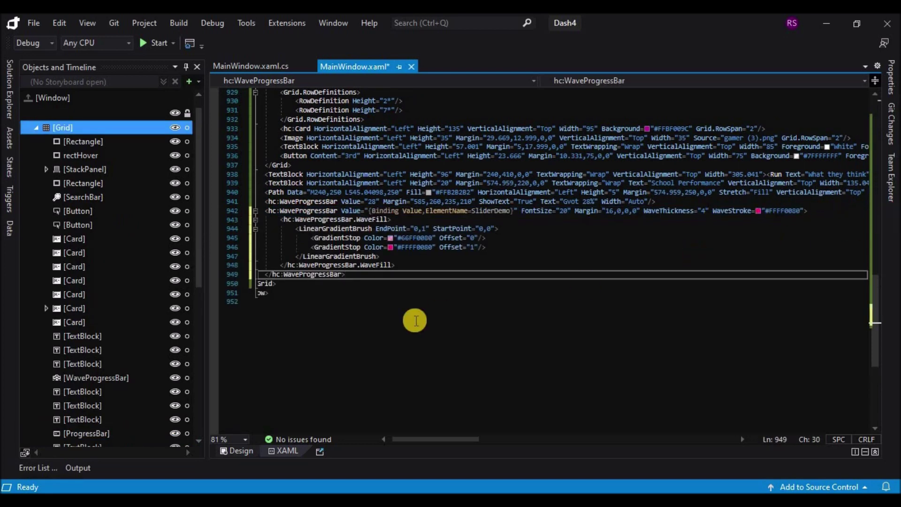
# - Move the pasted WaveProgressBar in the design view to the near end of the School Performance card, just below the divider line
pyautogui.click(245, 450)
pyautogui.moveTo(546, 445); pyautogui.dragTo(368, 426)
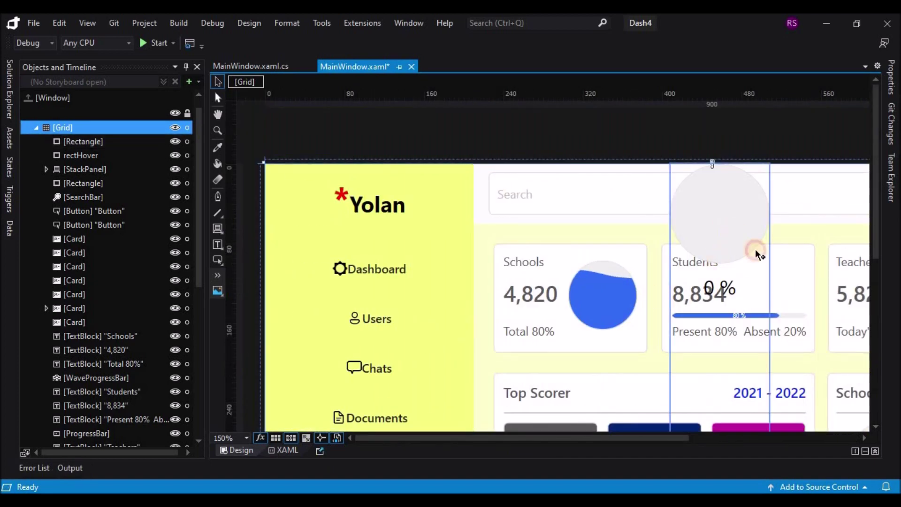
pyautogui.click(730, 226)
pyautogui.moveTo(726, 212); pyautogui.dragTo(841, 390)
pyautogui.moveTo(785, 449); pyautogui.dragTo(565, 316)
pyautogui.moveTo(734, 328); pyautogui.dragTo(649, 339)
# - Shrink the pasted WaveProgressBar to about 60 × 92 so it fits inside the School Performance card
pyautogui.scroll(-12, 649, 339)
pyautogui.scroll(3, 573, 244)
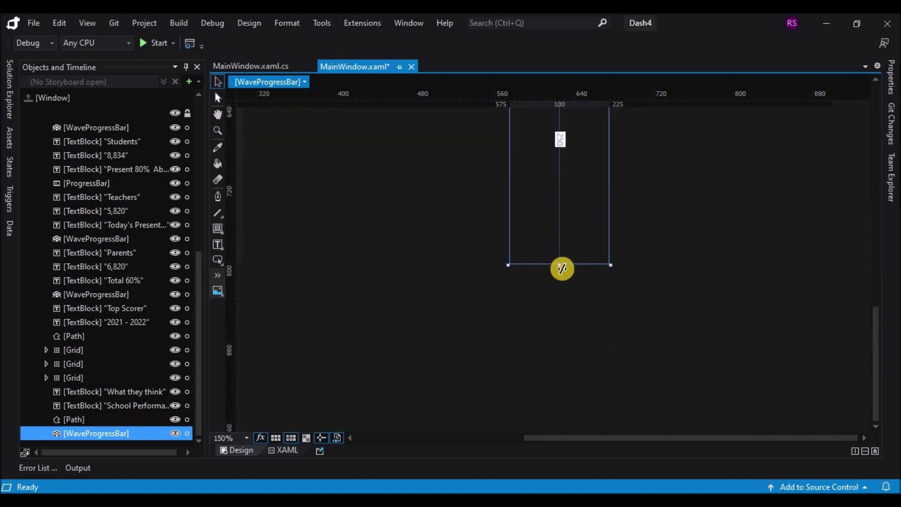
pyautogui.scroll(10, 574, 248)
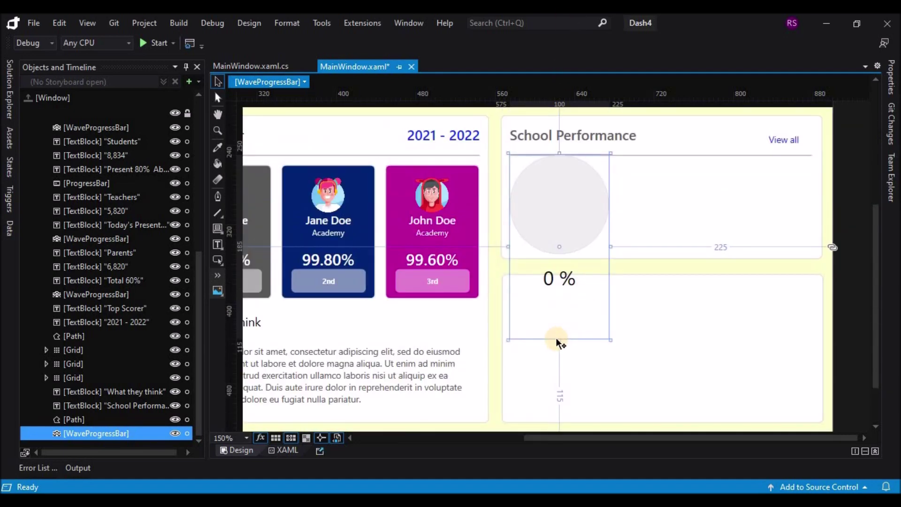
pyautogui.moveTo(562, 278); pyautogui.dragTo(589, 219)
pyautogui.moveTo(548, 264); pyautogui.dragTo(572, 247)
pyautogui.moveTo(547, 190); pyautogui.dragTo(578, 262)
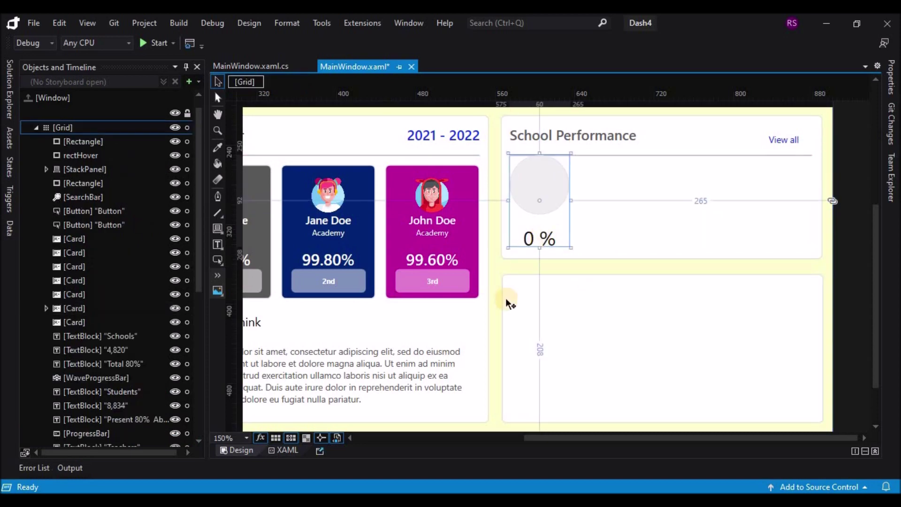
# - Set the value of the pasted WaveProgressBar in the School Performance card to 28
pyautogui.click(892, 82)
pyautogui.scroll(-10, 866, 307)
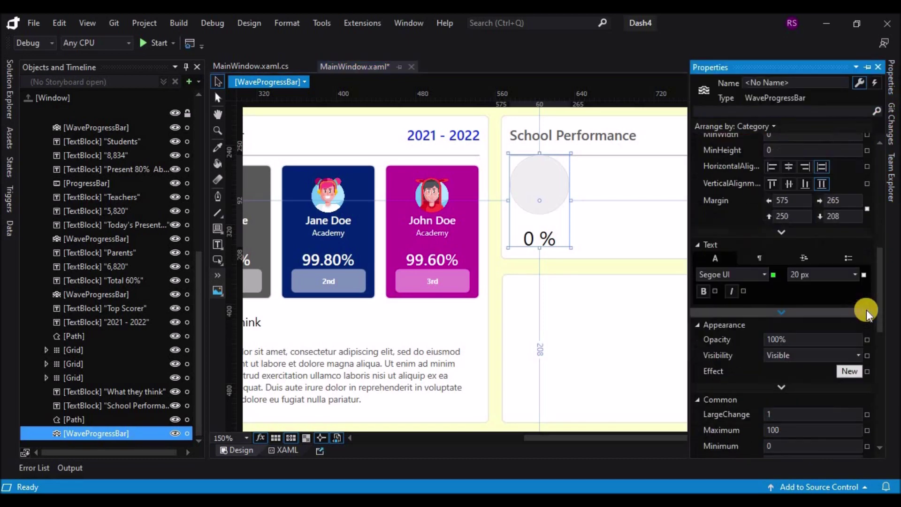
pyautogui.click(787, 287)
pyautogui.click(867, 287)
pyautogui.click(781, 109)
pyautogui.click(777, 288)
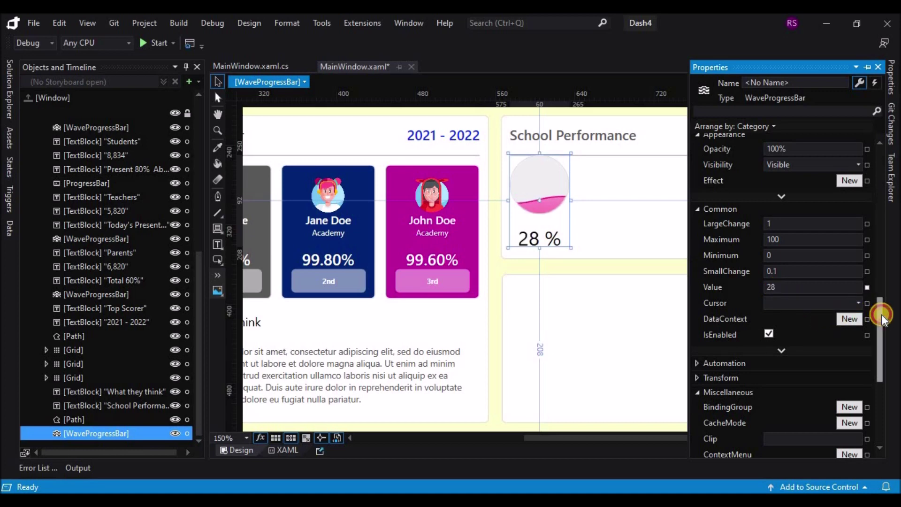
pyautogui.moveTo(881, 315); pyautogui.dragTo(882, 319)
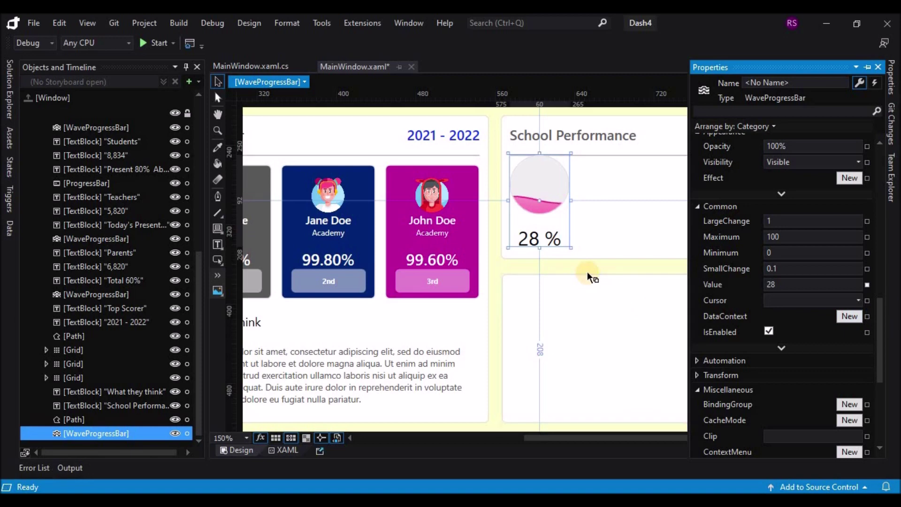
# - Change the FontSize of the School Performance WaveProgressBar to 10 in its XAML and return to the design view
pyautogui.click(565, 200)
pyautogui.doubleClick(549, 194)
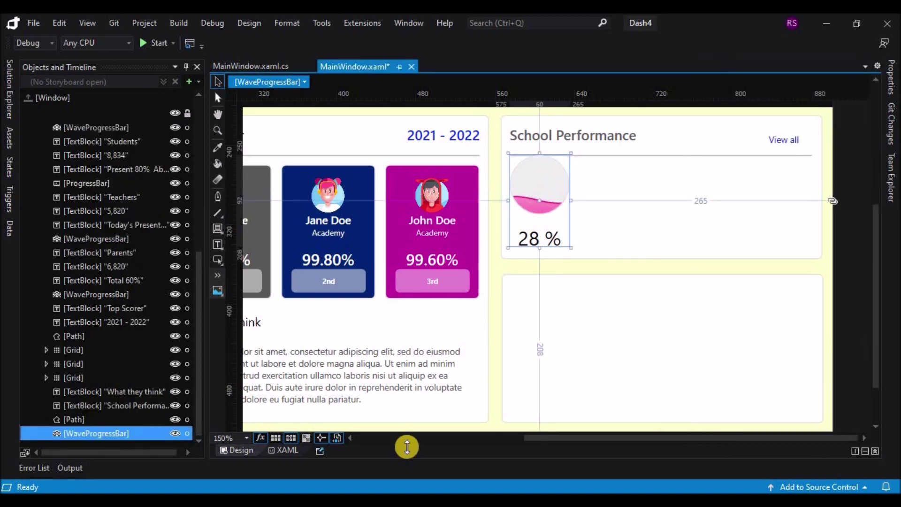
pyautogui.click(282, 441)
pyautogui.click(290, 452)
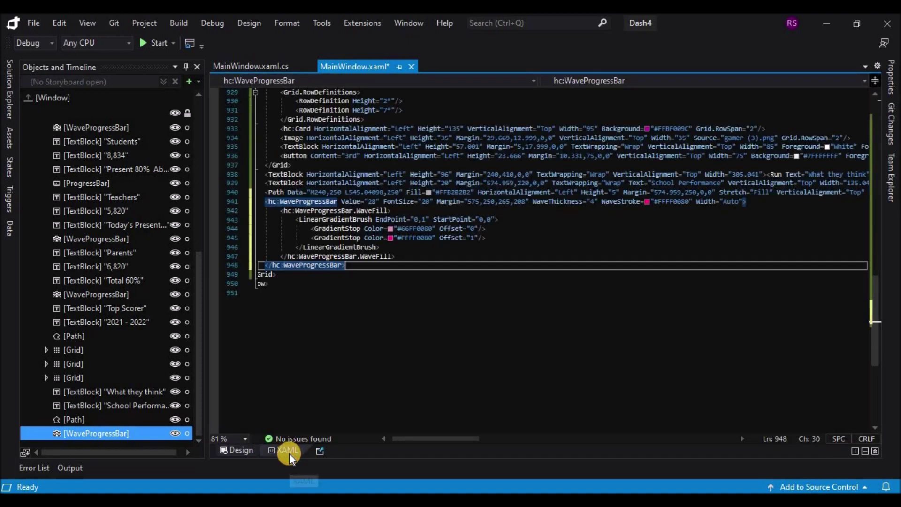
pyautogui.click(390, 293)
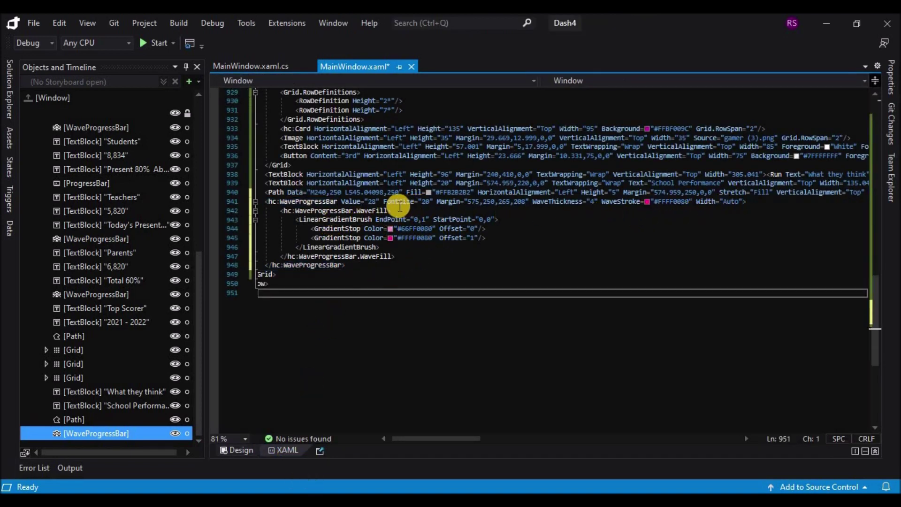
pyautogui.click(725, 201)
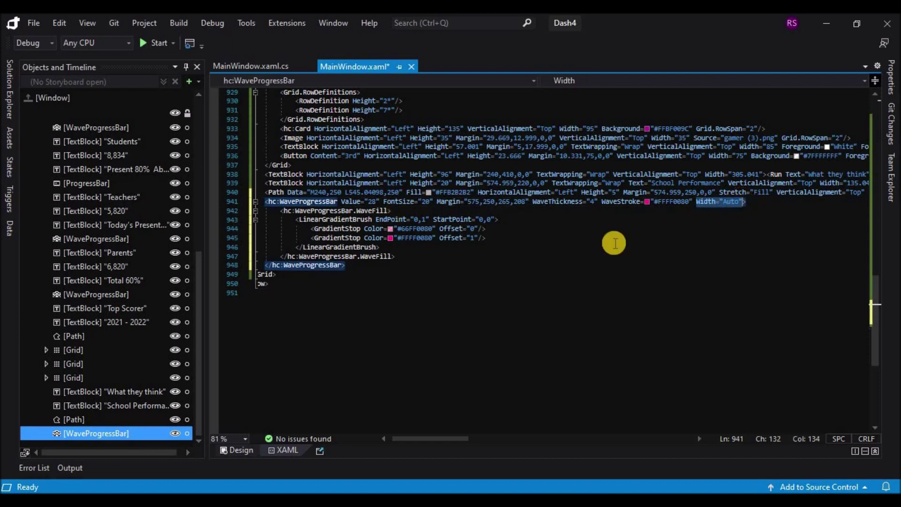
pyautogui.click(502, 237)
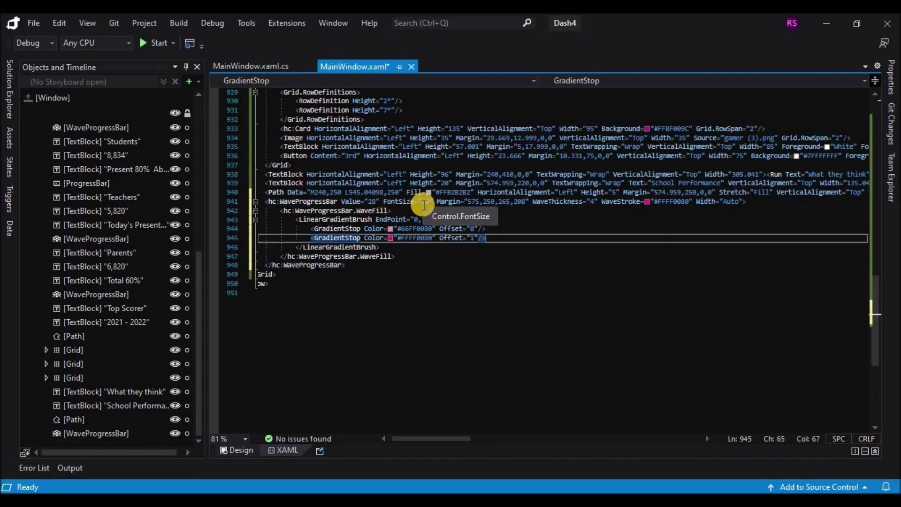
pyautogui.click(424, 203)
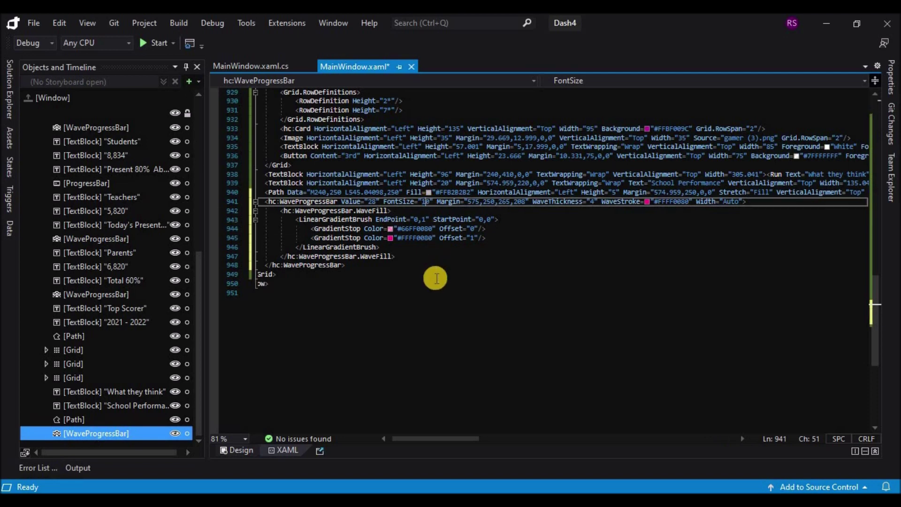
pyautogui.click(435, 277)
pyautogui.click(235, 451)
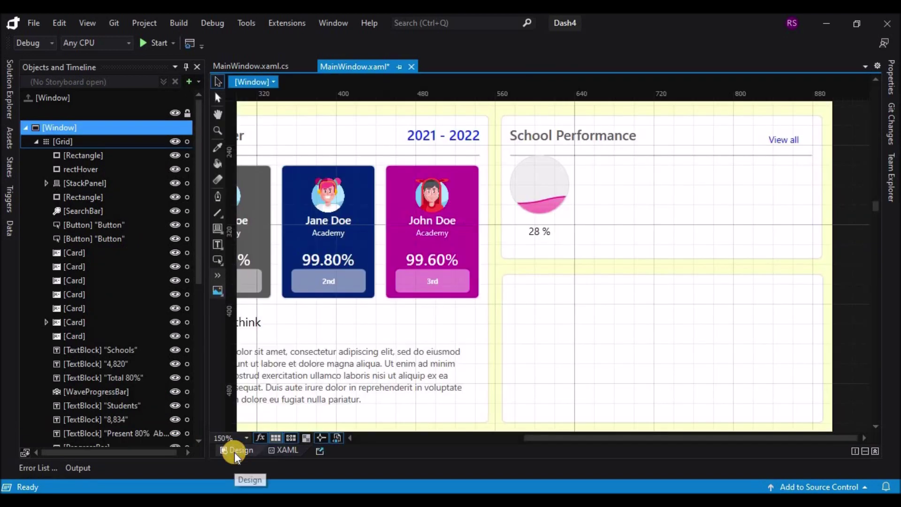
# - Lower the pink WaveProgressBar to leave a gap below the divider line and shorten it to about 60 × 82
pyautogui.click(587, 278)
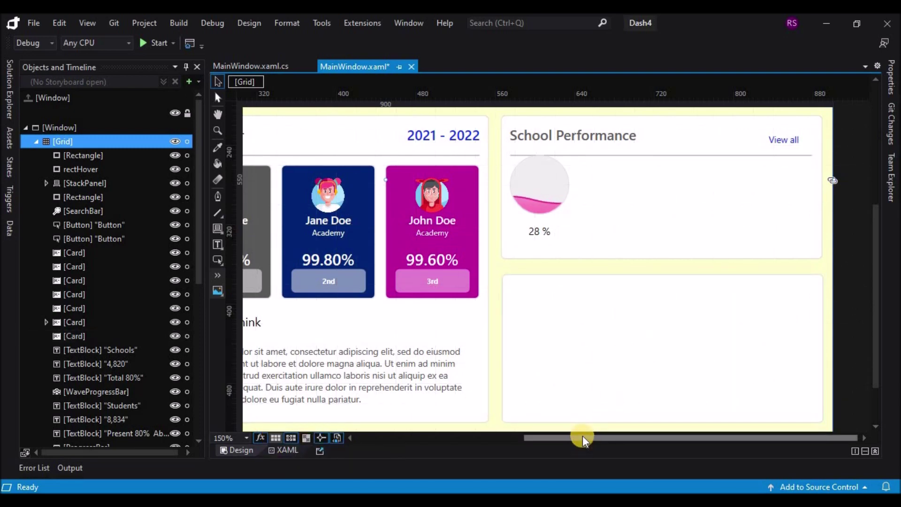
pyautogui.moveTo(582, 435); pyautogui.dragTo(569, 436)
pyautogui.click(585, 189)
pyautogui.moveTo(584, 209); pyautogui.dragTo(585, 207)
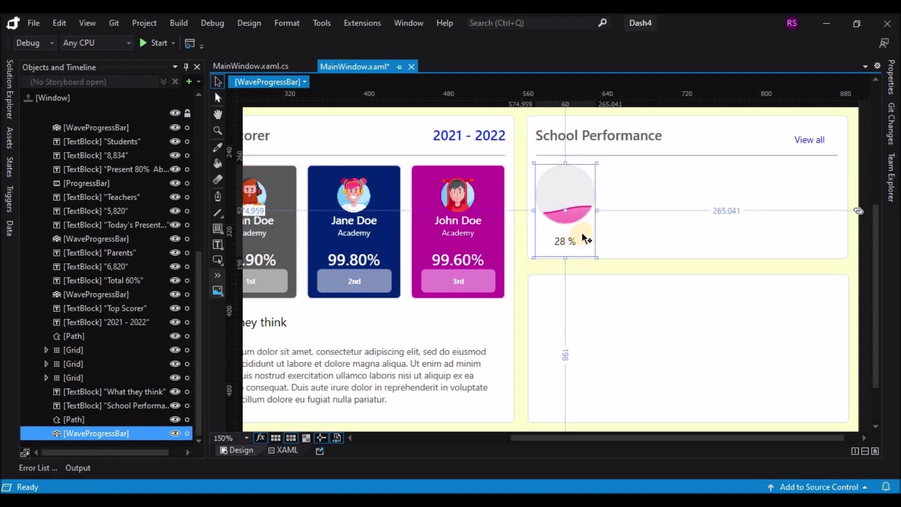
pyautogui.moveTo(565, 164); pyautogui.dragTo(566, 173)
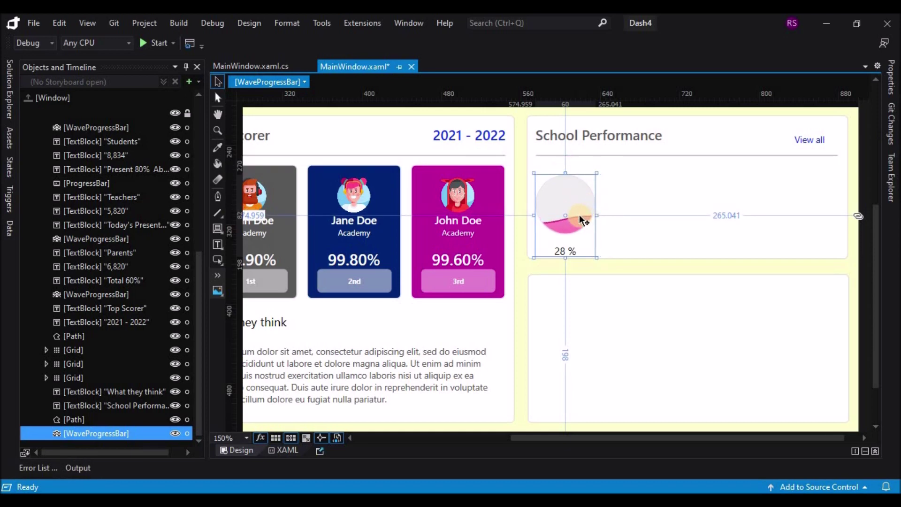
pyautogui.moveTo(582, 220); pyautogui.dragTo(584, 219)
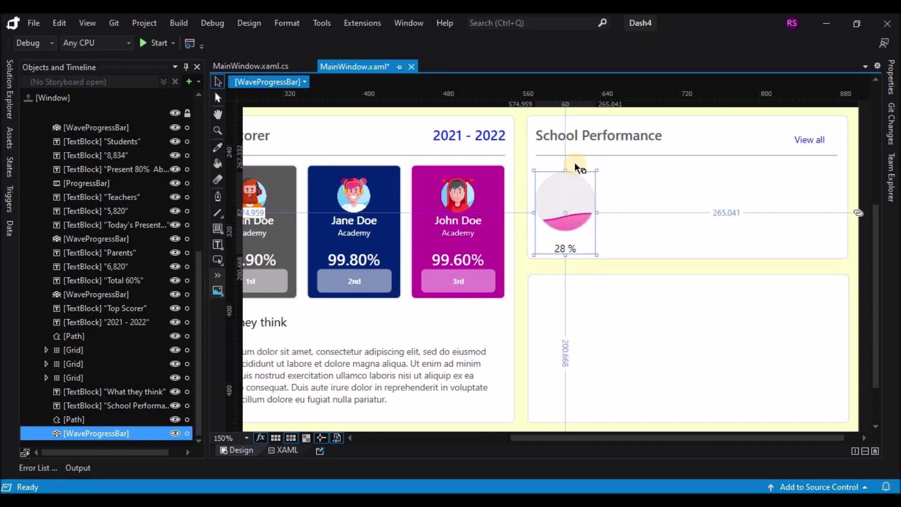
# - Duplicate the School Performance title just above the pink WaveProgressBar and change the copy's text to "Govt"
pyautogui.click(554, 139)
pyautogui.moveTo(551, 154)
pyautogui.mouseDown()
pyautogui.moveTo(554, 200)
pyautogui.moveTo(560, 146)
pyautogui.mouseUp()
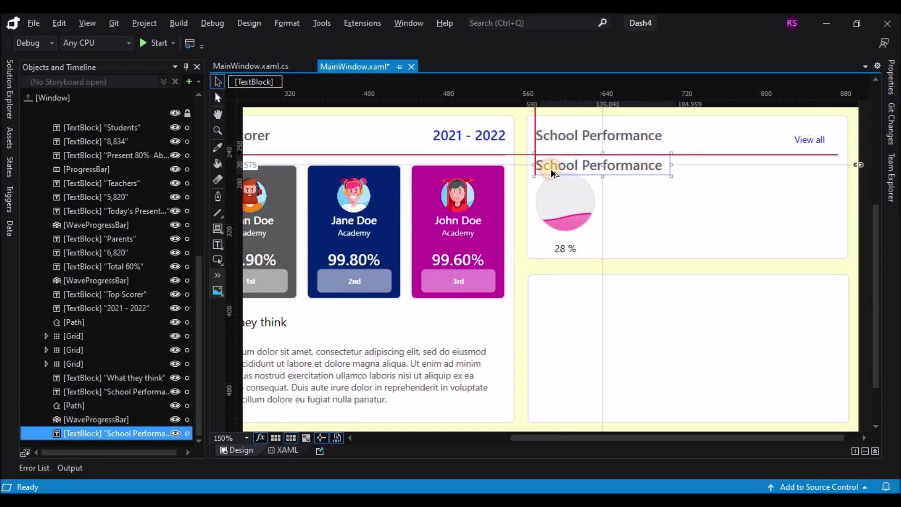
pyautogui.doubleClick(593, 171)
pyautogui.write('Govt')
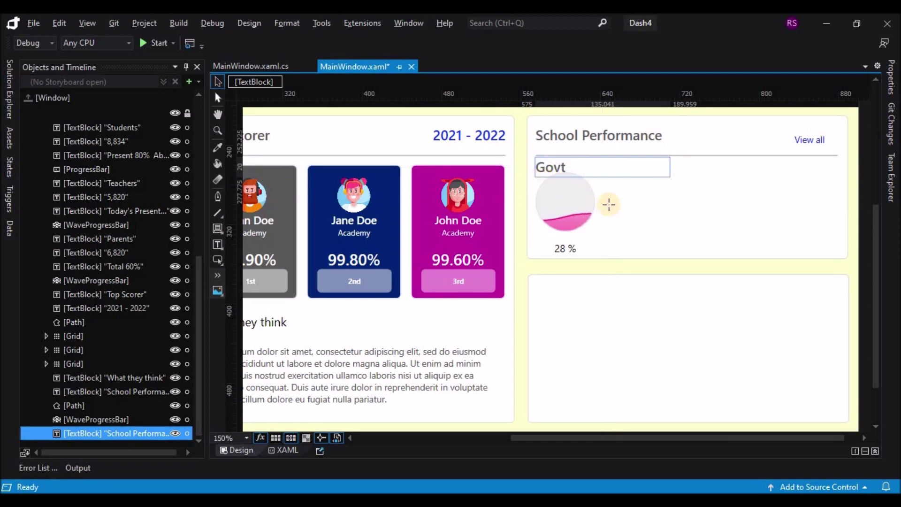
# - Set the "Govt" label's font size to 10 px and narrow it to about 60, matching the progress bar's width
pyautogui.click(556, 176)
pyautogui.click(562, 176)
pyautogui.click(891, 92)
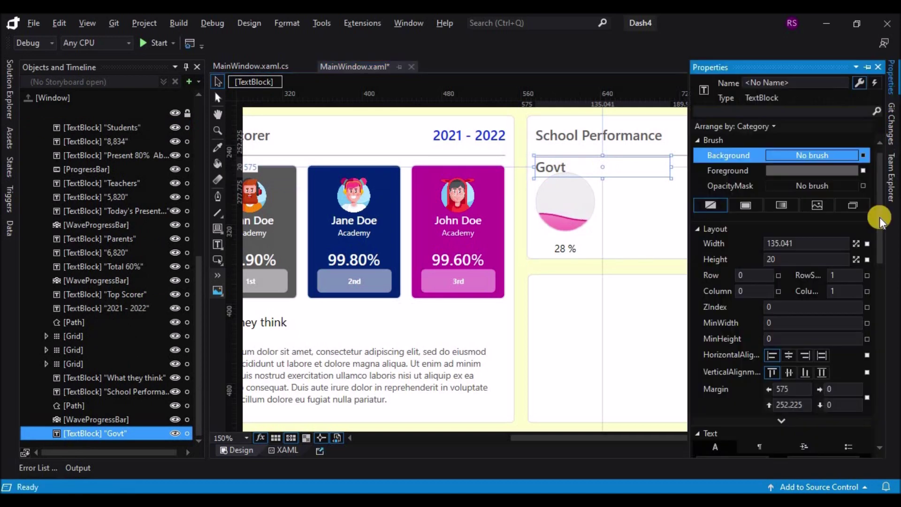
pyautogui.scroll(-3, 847, 360)
pyautogui.click(853, 368)
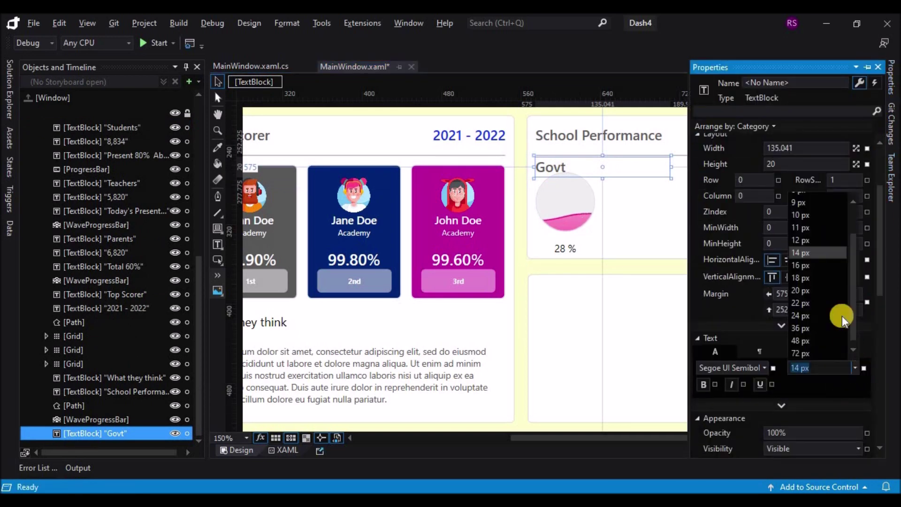
pyautogui.click(825, 215)
pyautogui.moveTo(534, 167); pyautogui.dragTo(549, 167)
pyautogui.moveTo(671, 167); pyautogui.dragTo(596, 167)
# - Centre the text of the "Govt" label above its WaveProgressBar
pyautogui.click(891, 76)
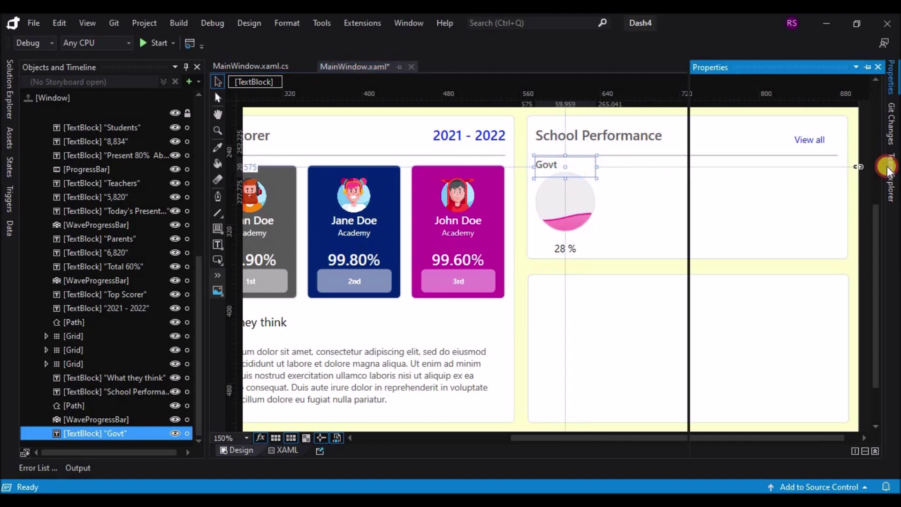
pyautogui.click(759, 352)
pyautogui.click(828, 384)
pyautogui.click(818, 423)
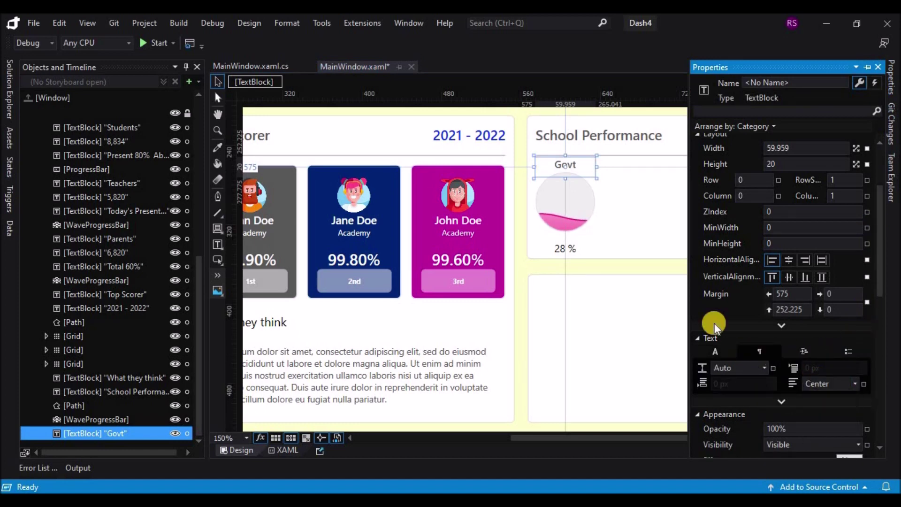
pyautogui.click(645, 235)
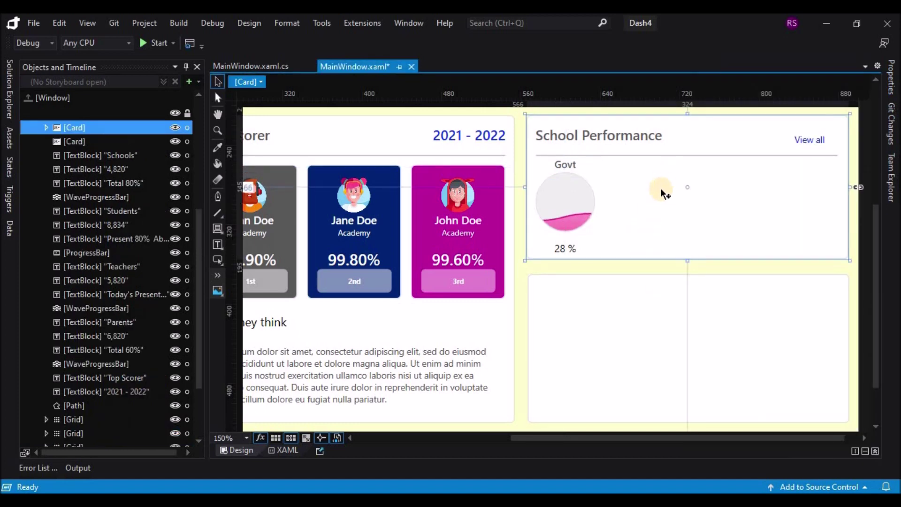
# - Copy the label and WaveProgressBar pair three times and space the four pairs evenly across the School Performance card
pyautogui.click(566, 164)
pyautogui.keyDown('ctrl'); pyautogui.click(565, 202); pyautogui.keyUp('ctrl')
pyautogui.hotkey('ctrl', 'c')
pyautogui.hotkey('ctrl', 'v')
pyautogui.moveTo(578, 204); pyautogui.dragTo(798, 207)
pyautogui.hotkey('ctrl', 'v')
pyautogui.hotkey('ctrl', 'v')
pyautogui.click(720, 207)
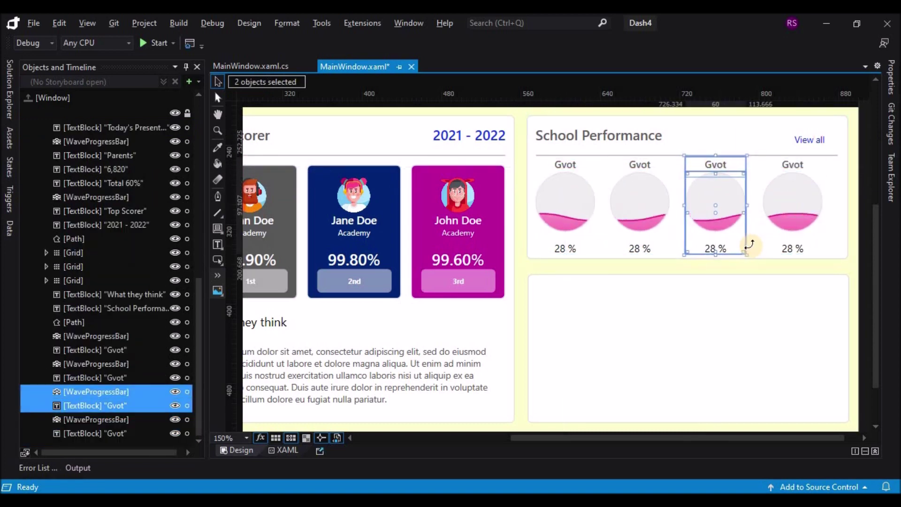
pyautogui.click(640, 164)
pyautogui.keyDown('ctrl'); pyautogui.click(643, 205); pyautogui.keyUp('ctrl')
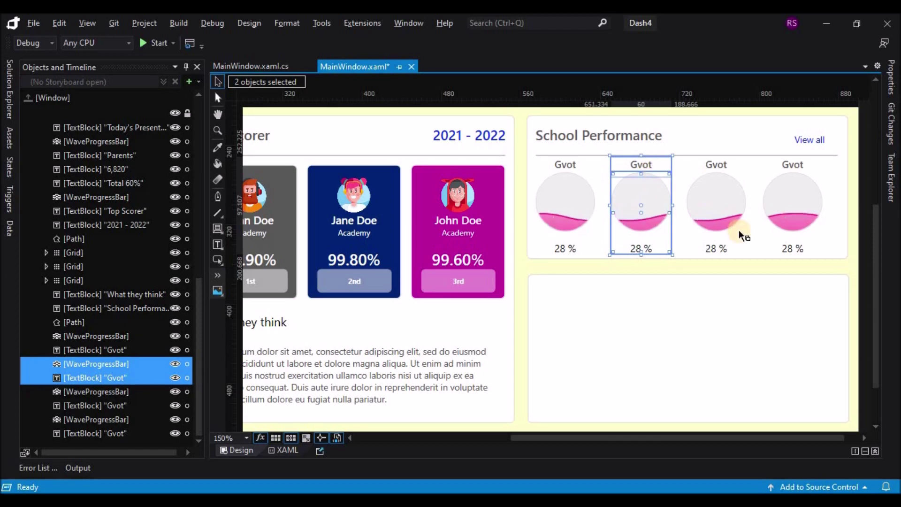
# - Rename the three copied labels in order as "Private", "Others" and "Average"
pyautogui.doubleClick(652, 165)
pyautogui.write('Private')
pyautogui.doubleClick(720, 167)
pyautogui.write('Avera')
pyautogui.doubleClick(712, 168)
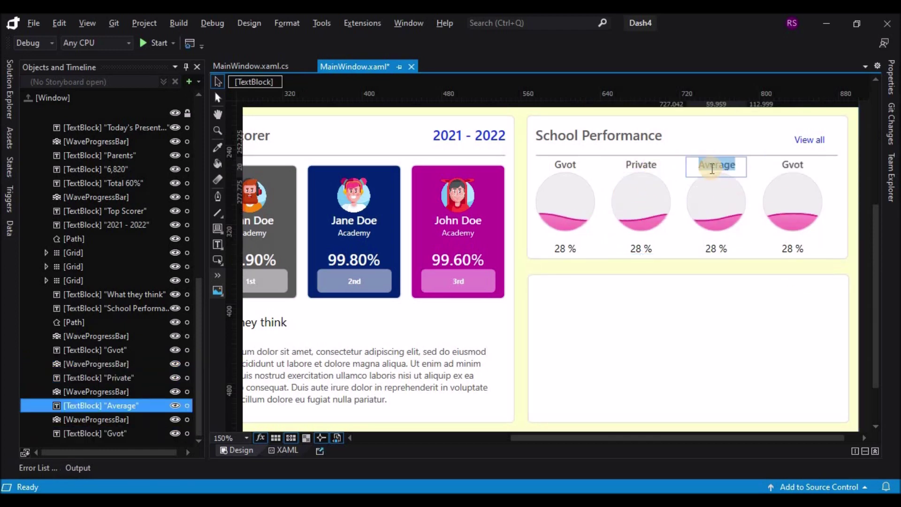
pyautogui.doubleClick(797, 165)
pyautogui.hotkey('ctrl', 'v')
# - Set the Private bar's value to 22 and recolour its WaveFill gradient to cyan, with the starting stop at 34% alpha
pyautogui.click(641, 216)
pyautogui.click(891, 77)
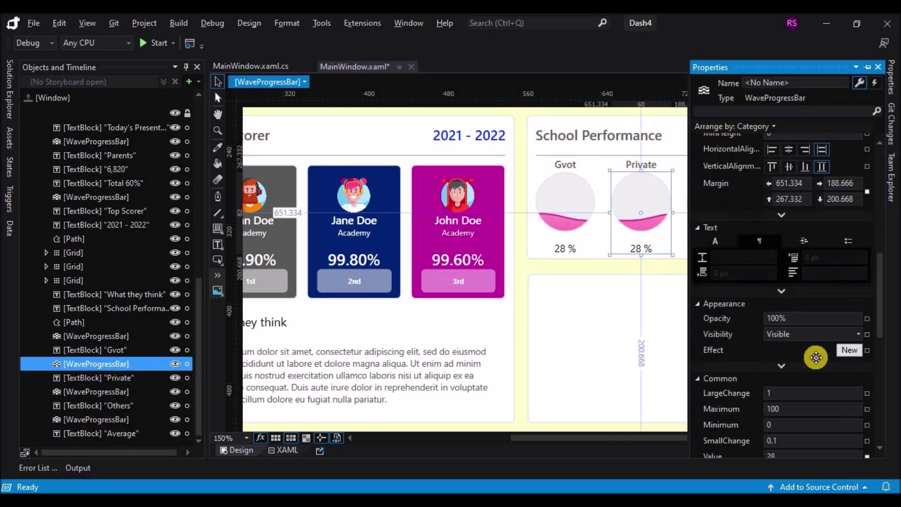
pyautogui.scroll(-3, 815, 356)
pyautogui.write('22')
pyautogui.scroll(5, 815, 262)
pyautogui.click(739, 201)
pyautogui.click(865, 403)
pyautogui.click(700, 403)
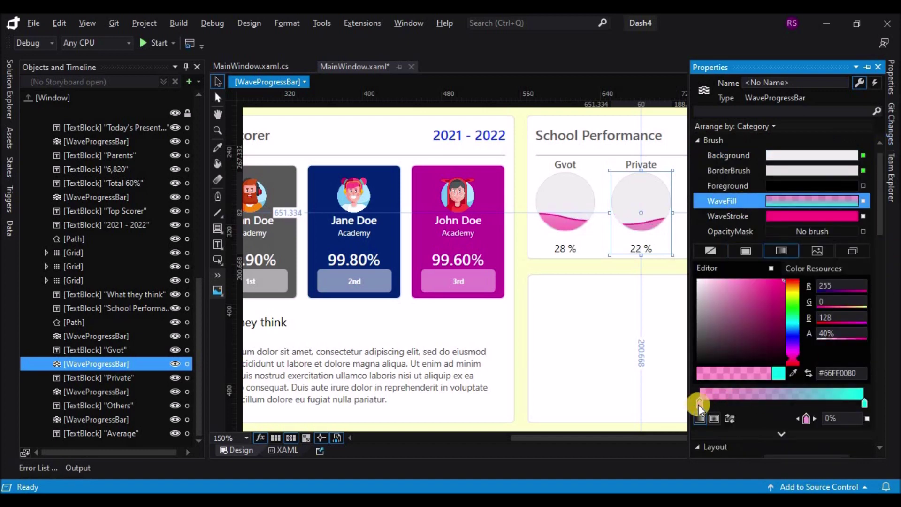
pyautogui.click(782, 374)
pyautogui.click(840, 334)
pyautogui.write('51')
pyautogui.press('Return')
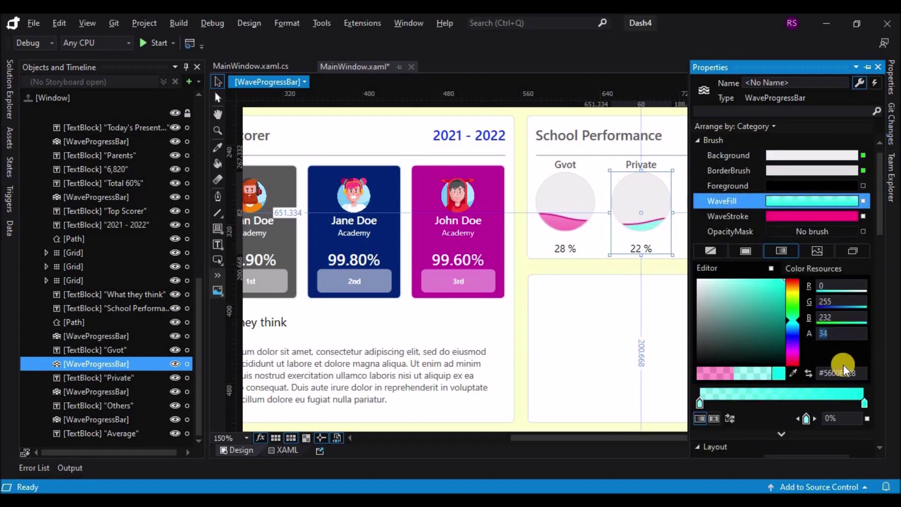
# - Recolour the Private bar's WaveStroke to green and set its value to 42
pyautogui.click(728, 216)
pyautogui.moveTo(793, 361); pyautogui.dragTo(793, 321)
pyautogui.scroll(-5, 812, 403)
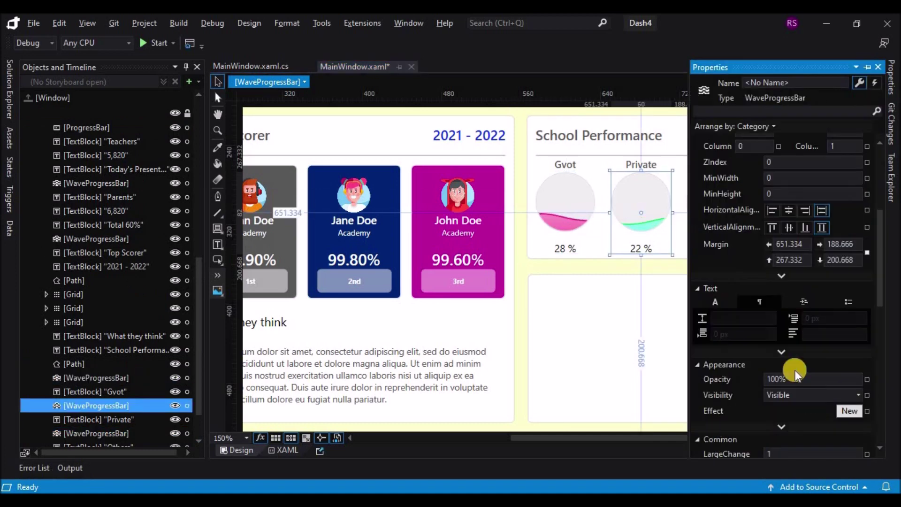
pyautogui.scroll(-5, 810, 401)
pyautogui.doubleClick(785, 359)
pyautogui.write('42')
pyautogui.press('Return')
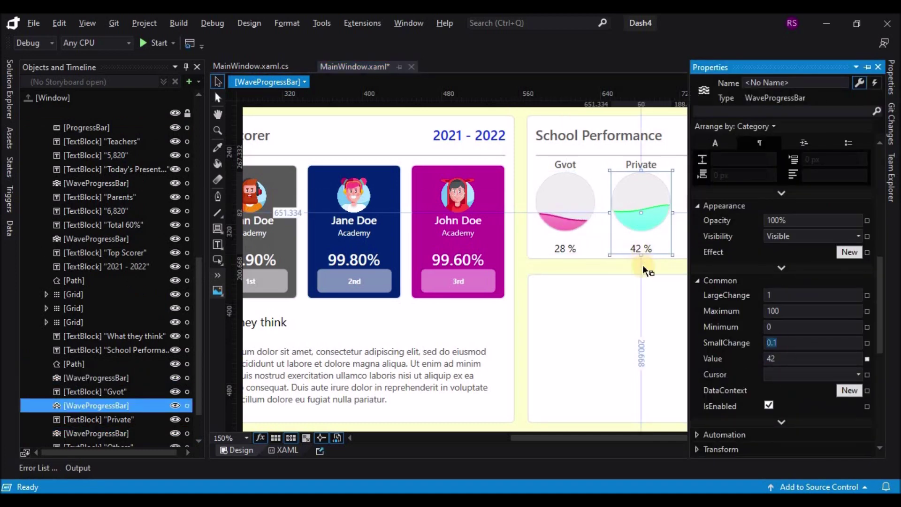
# - Give the Others bar an orange WaveFill gradient, a #FFFF4B00 WaveStroke and a value of 30
pyautogui.click(714, 197)
pyautogui.click(890, 78)
pyautogui.scroll(10, 879, 136)
pyautogui.click(723, 200)
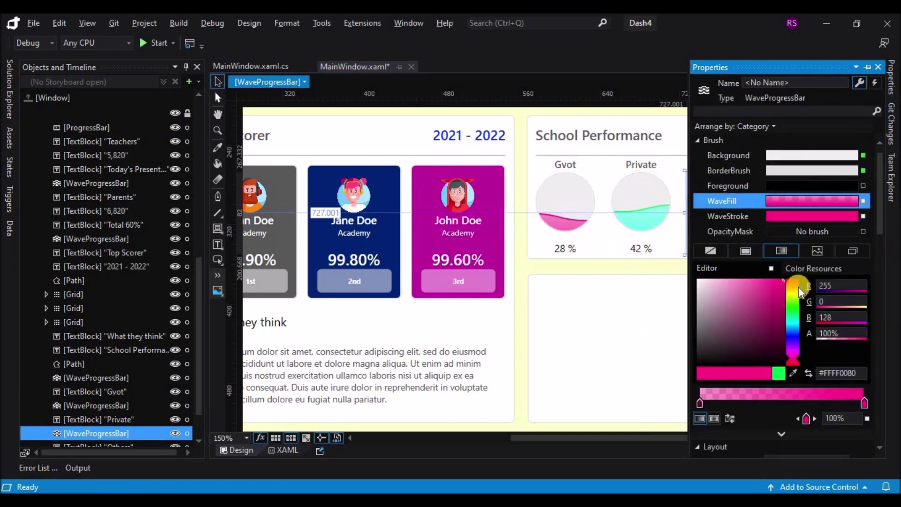
pyautogui.click(793, 284)
pyautogui.click(840, 334)
pyautogui.write('30')
pyautogui.press('Return')
pyautogui.click(729, 216)
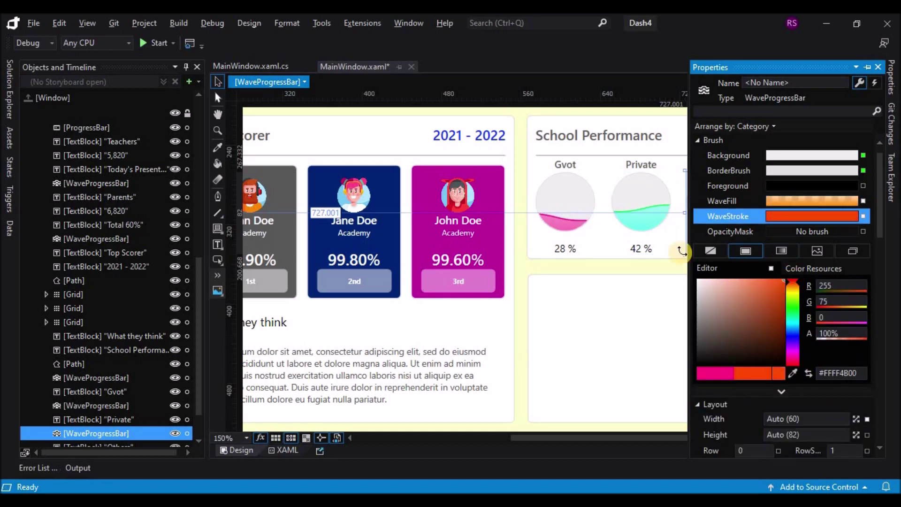
# - Recolour the Average bar's wave to green and set the Private bar's WaveStroke to #FF00FFB9
pyautogui.click(798, 207)
pyautogui.moveTo(887, 88)
pyautogui.click(700, 402)
pyautogui.click(841, 314)
pyautogui.click(780, 218)
pyautogui.click(643, 229)
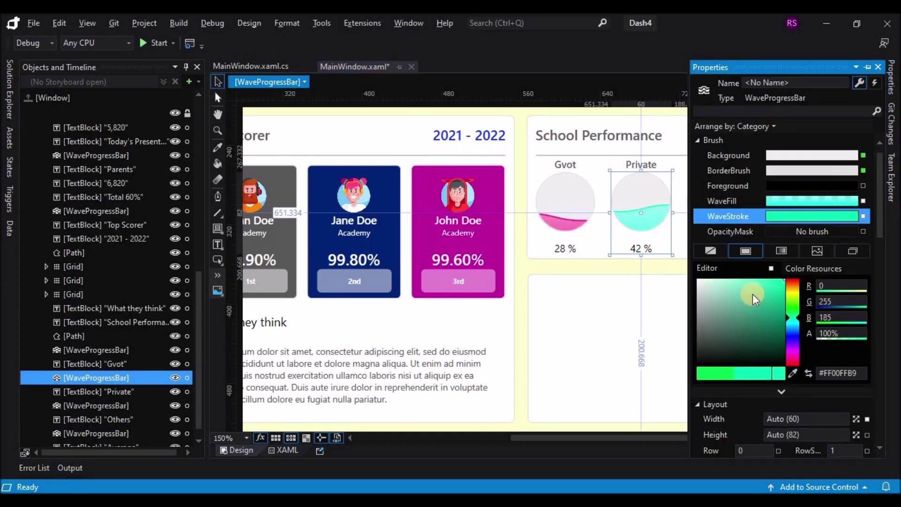
pyautogui.click(809, 213)
# - Duplicate the School Performance heading, divider line, View all button, four labels and four WaveProgressBars into the empty card below
pyautogui.scroll(3, 835, 302)
pyautogui.click(780, 236)
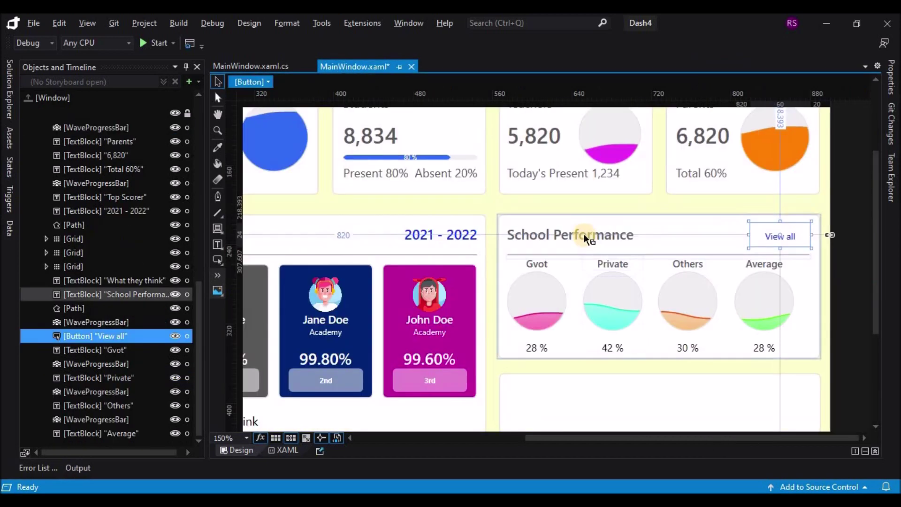
pyautogui.keyDown('ctrl'); pyautogui.click(584, 233); pyautogui.keyUp('ctrl')
pyautogui.keyDown('ctrl'); pyautogui.click(685, 254); pyautogui.keyUp('ctrl')
pyautogui.keyDown('ctrl'); pyautogui.click(560, 266); pyautogui.keyUp('ctrl')
pyautogui.keyDown('ctrl'); pyautogui.click(670, 267); pyautogui.keyUp('ctrl')
pyautogui.keyDown('ctrl'); pyautogui.click(757, 269); pyautogui.keyUp('ctrl')
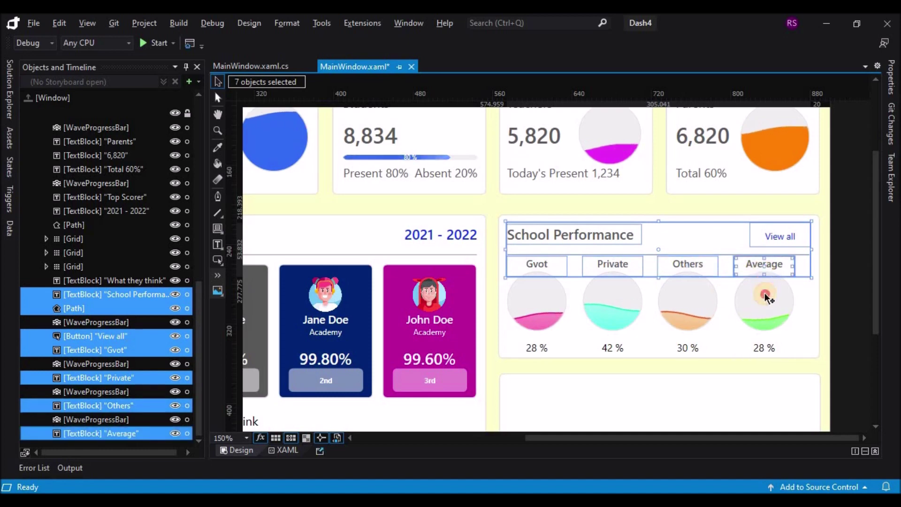
pyautogui.keyDown('ctrl'); pyautogui.click(687, 294); pyautogui.keyUp('ctrl')
pyautogui.keyDown('ctrl'); pyautogui.click(620, 295); pyautogui.keyUp('ctrl')
pyautogui.keyDown('ctrl'); pyautogui.click(528, 295); pyautogui.keyUp('ctrl')
pyautogui.scroll(-2, 617, 269)
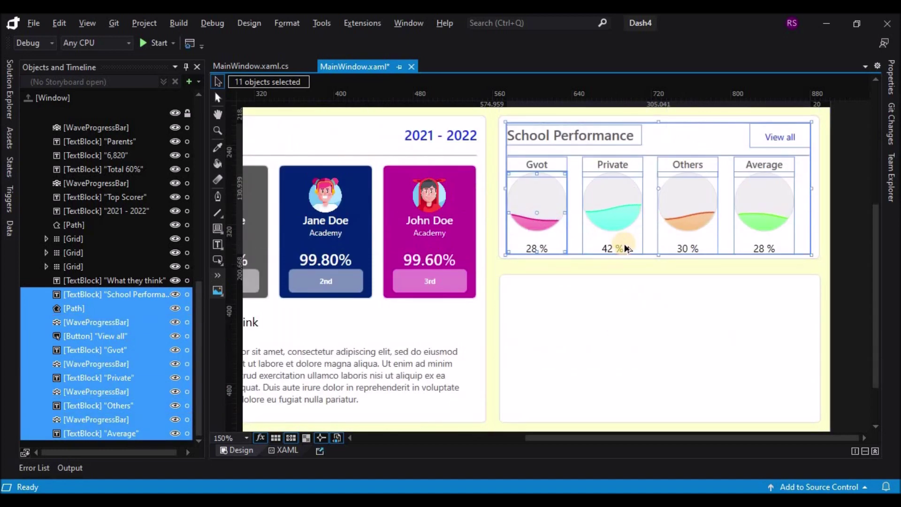
pyautogui.moveTo(631, 264); pyautogui.dragTo(627, 402)
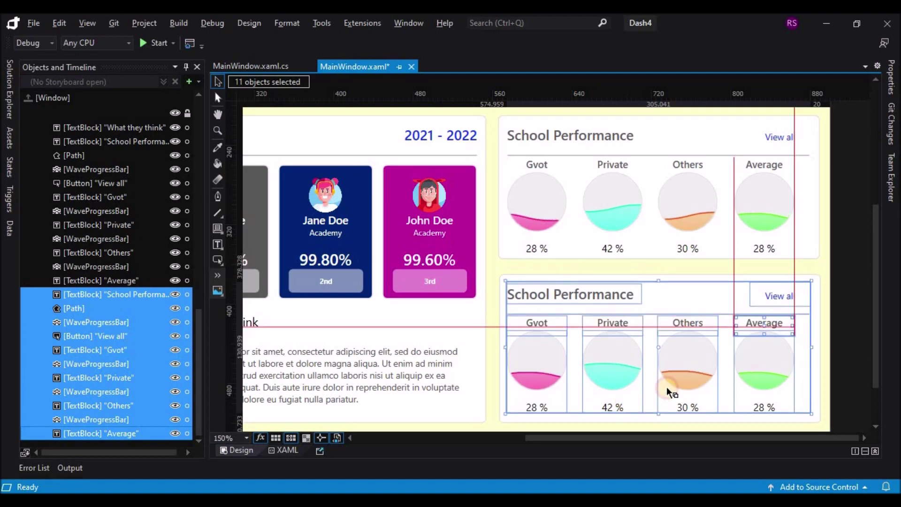
pyautogui.click(860, 347)
# - Build and run the dashboard project in the Debug configuration
pyautogui.scroll(-3, 831, 299)
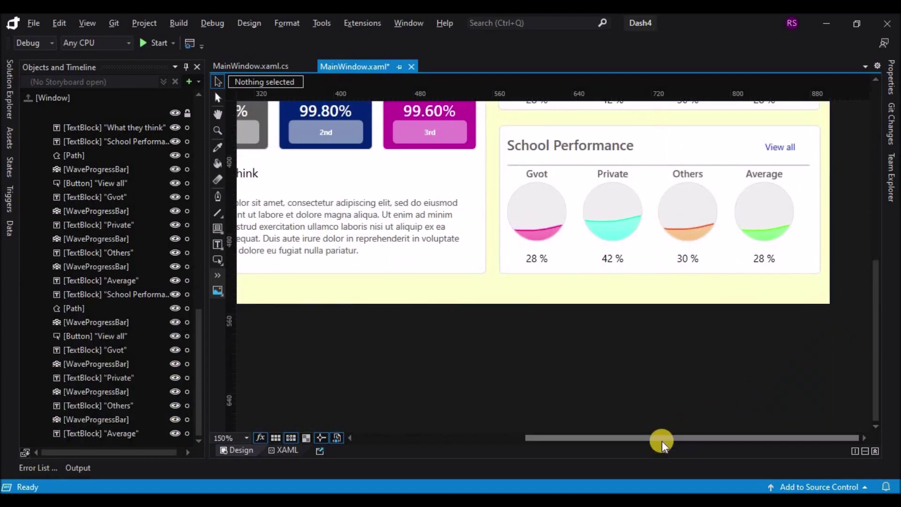
pyautogui.moveTo(662, 441); pyautogui.dragTo(404, 425)
pyautogui.scroll(10, 568, 342)
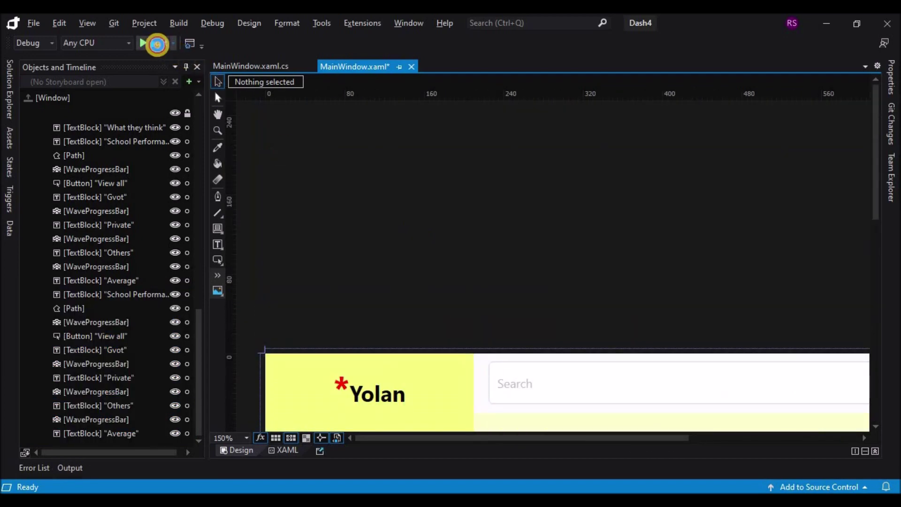
pyautogui.click(158, 44)
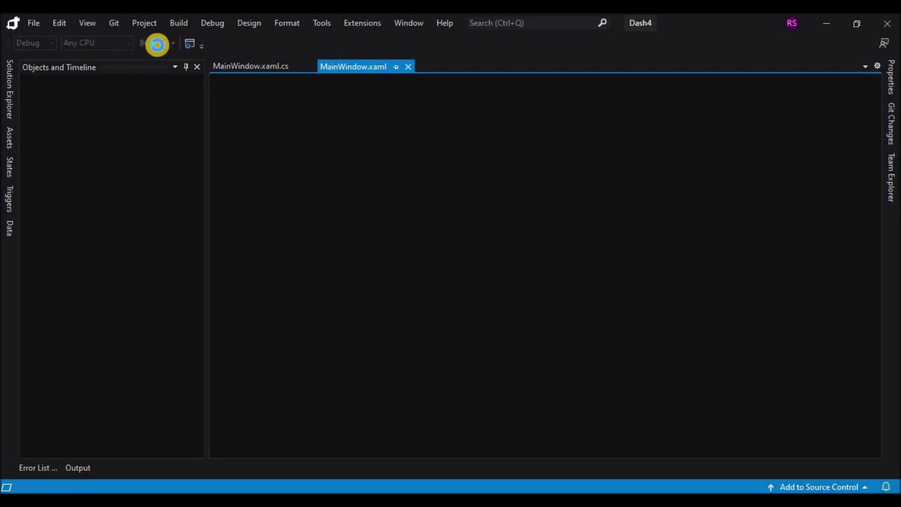
# - Test the running dashboard by entering "sdsdsdsdsdsds" in its search box, clearing it, and switching between the sidebar items
pyautogui.write('sdsdsdsdsdsds')
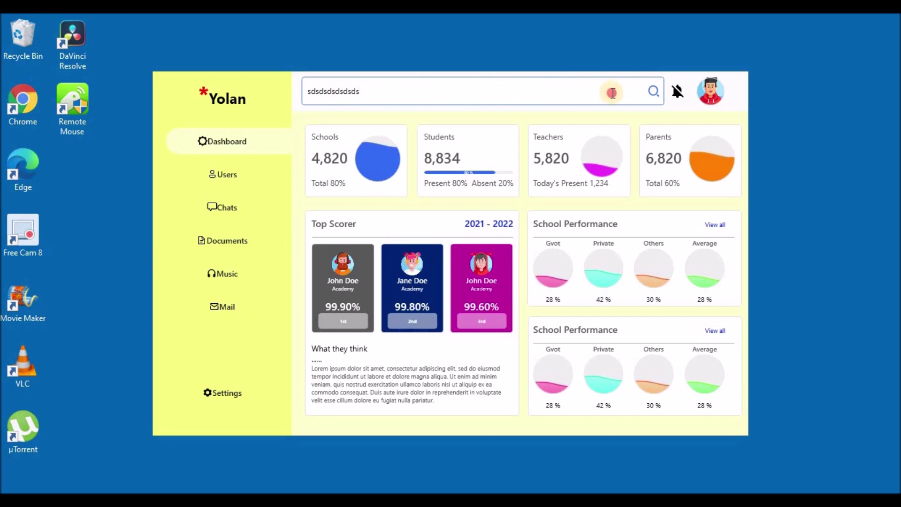
pyautogui.hotkey('ctrl', 'a')
pyautogui.press('BackSpace')
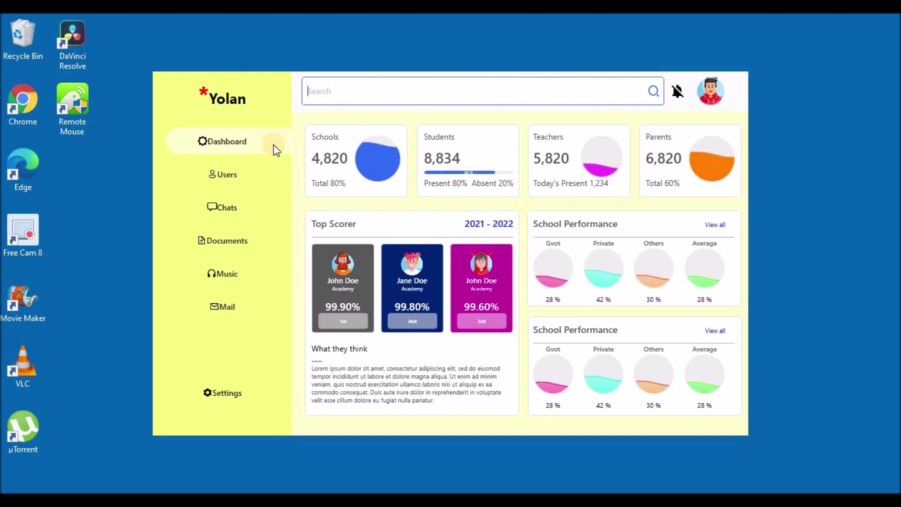
pyautogui.click(227, 172)
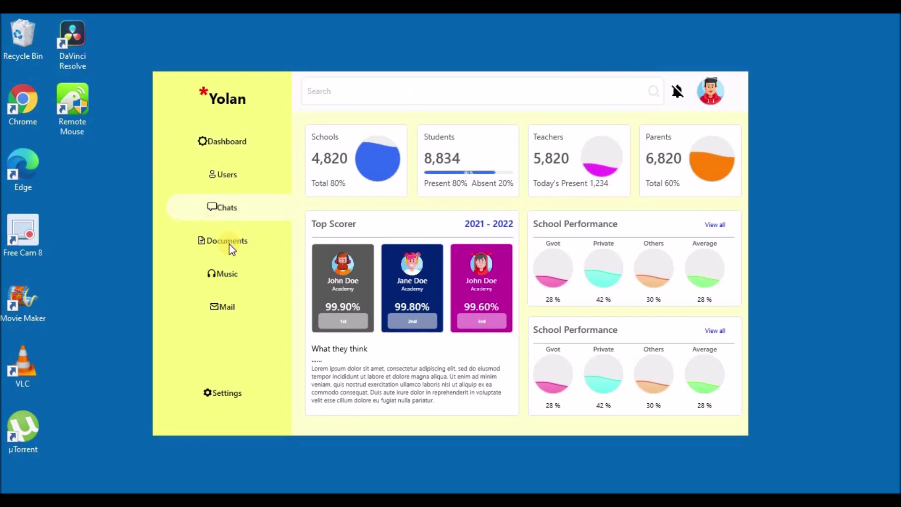